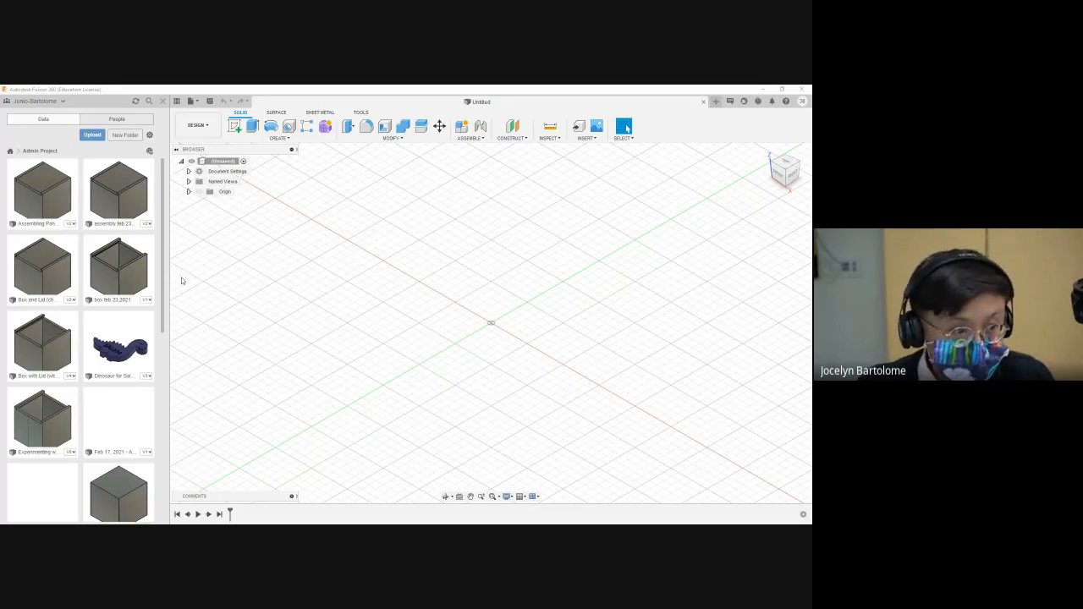
Step: Check the list of teams the account belongs to and hide the project data listing
{"action": "scroll", "coordinate": [191, 286], "scroll_direction": "up", "scroll_amount": 1}
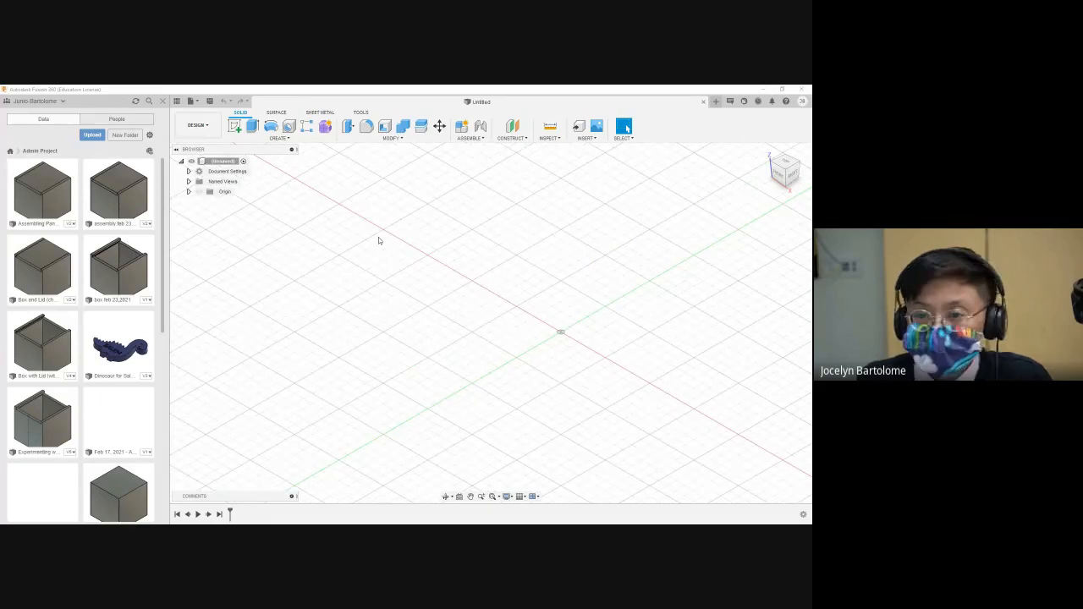
{"action": "left_click", "coordinate": [62, 102]}
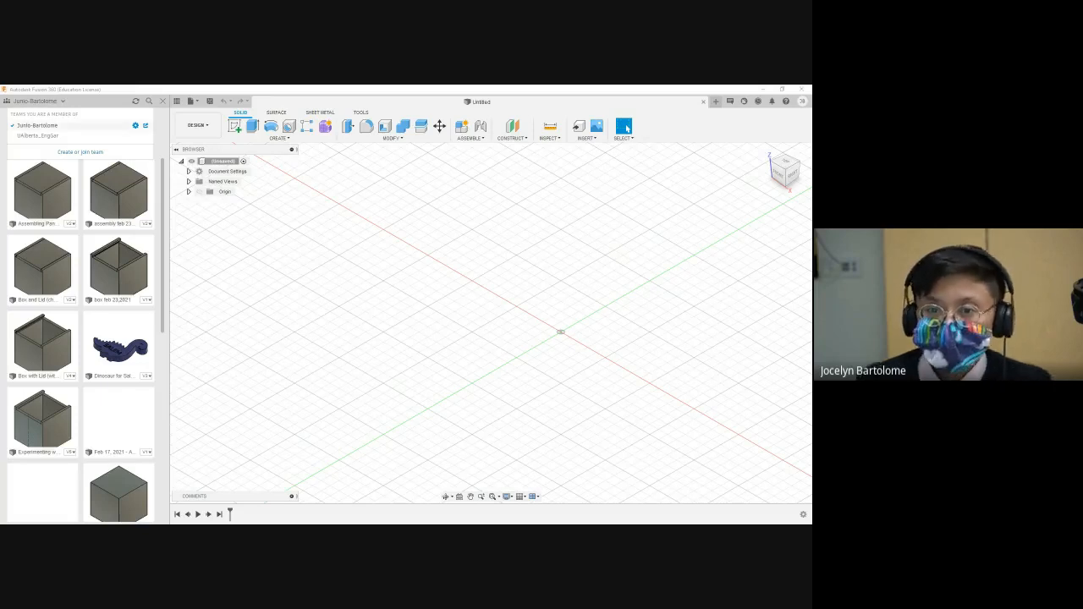
{"action": "left_click", "coordinate": [165, 105]}
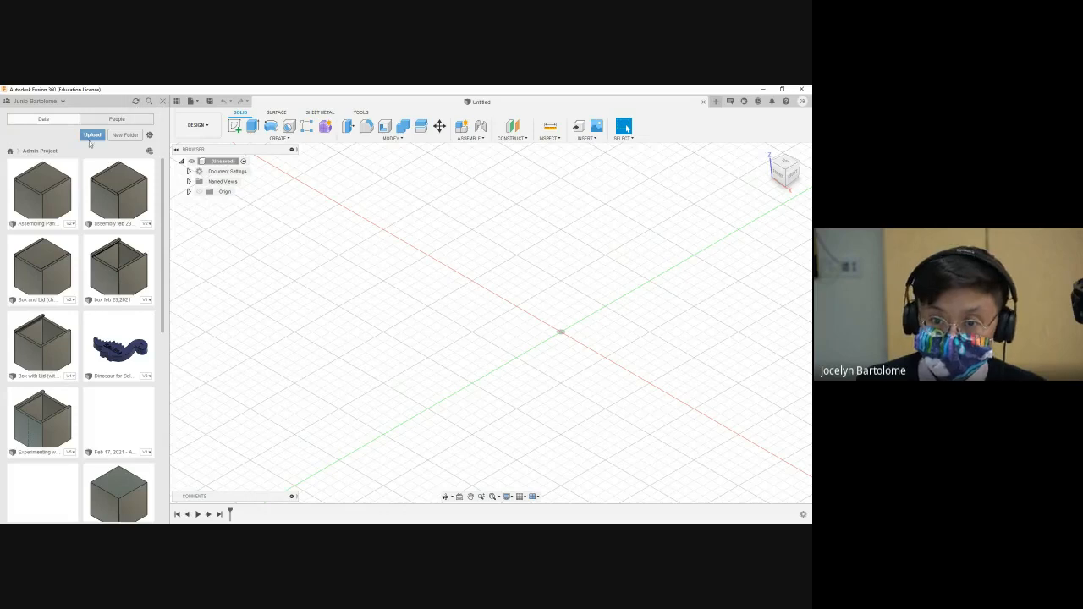
{"action": "left_click", "coordinate": [162, 102]}
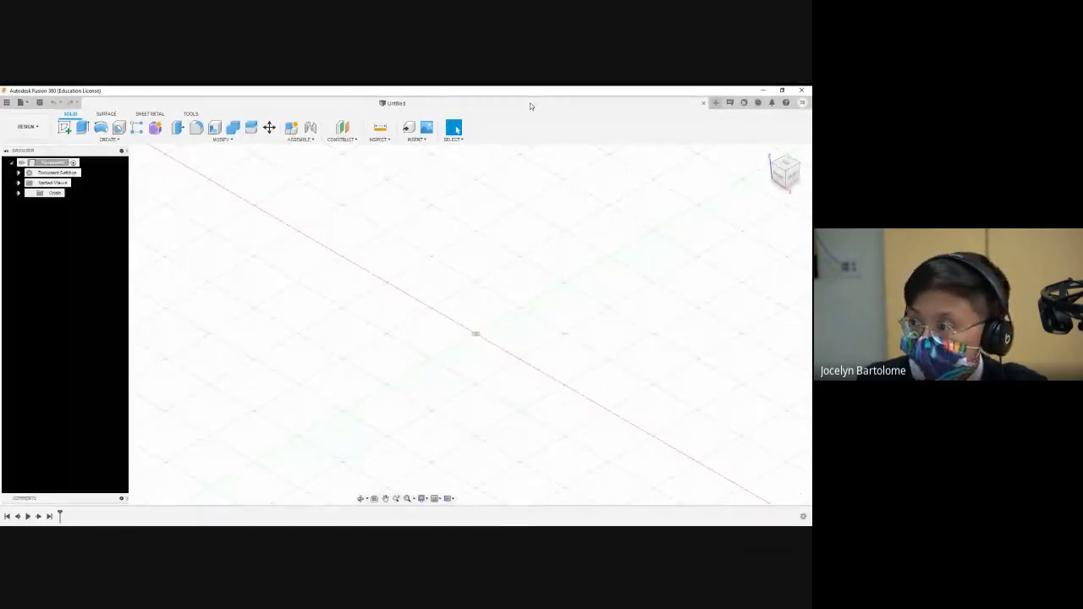
Step: Open three additional blank designs and close them again, keeping only the original untitled design
{"action": "left_click", "coordinate": [716, 104]}
{"action": "left_click", "coordinate": [717, 104]}
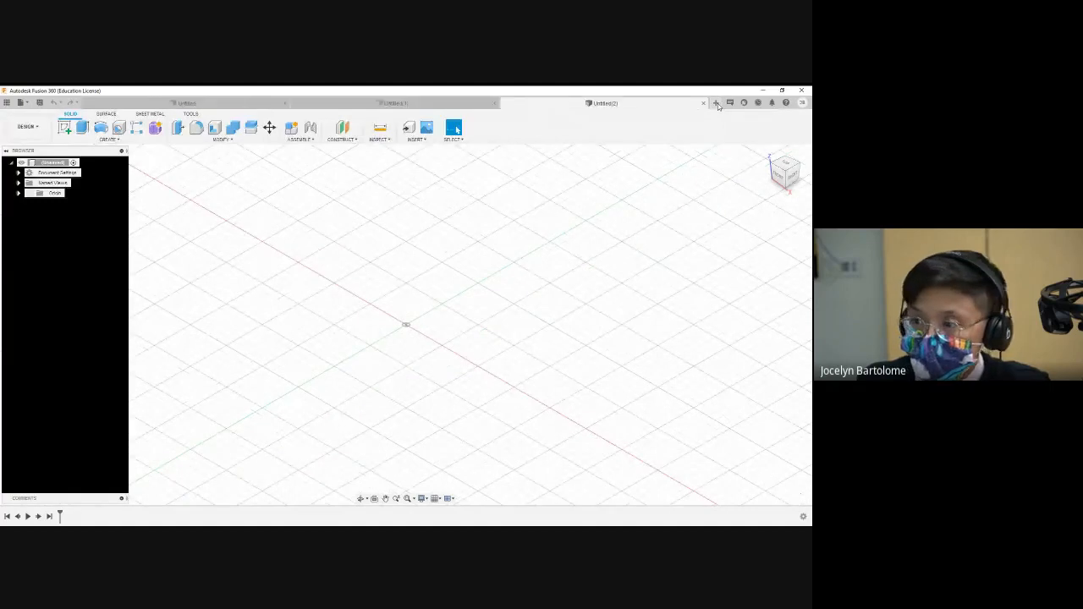
{"action": "left_click", "coordinate": [716, 103]}
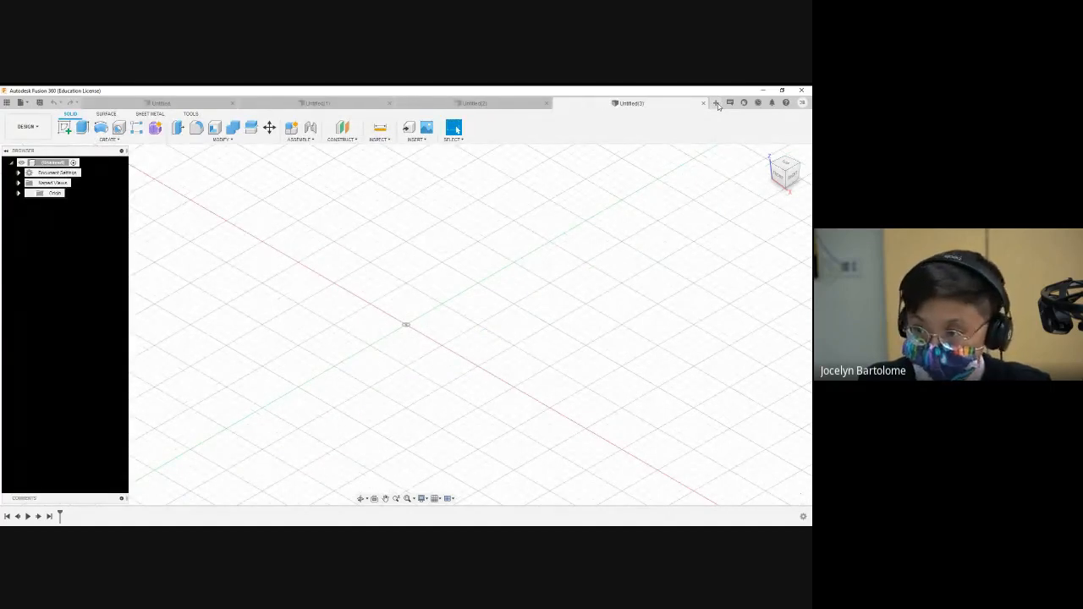
{"action": "left_click", "coordinate": [703, 103]}
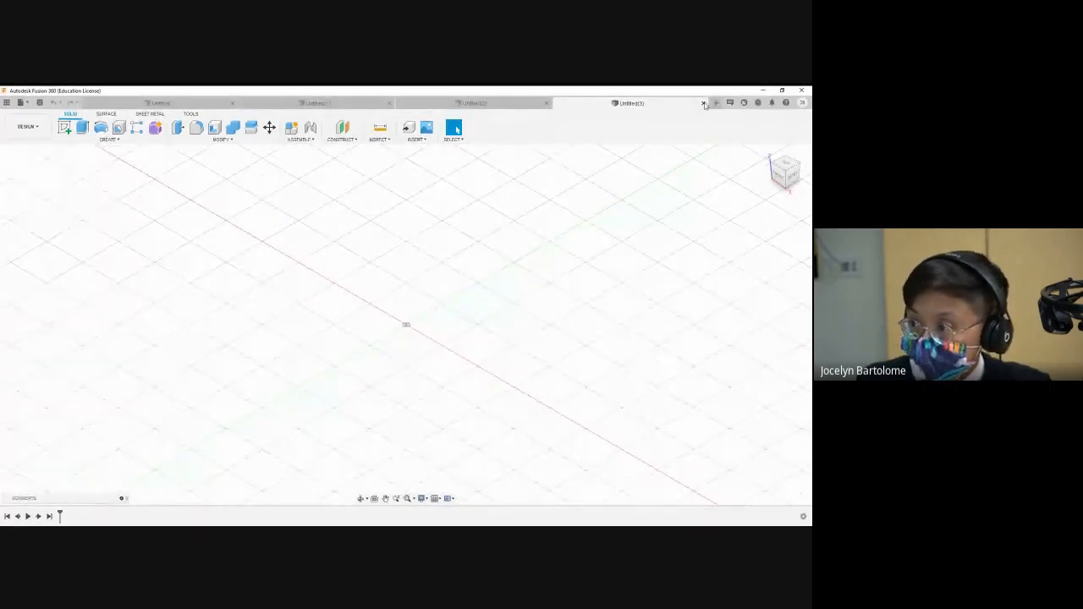
{"action": "left_click", "coordinate": [703, 102]}
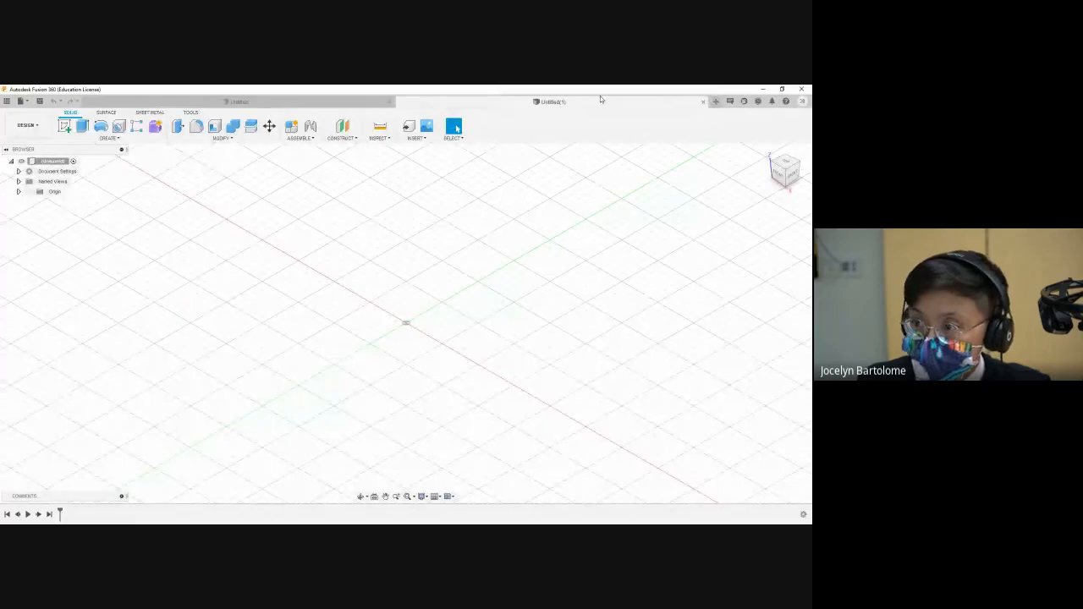
{"action": "left_click", "coordinate": [702, 102]}
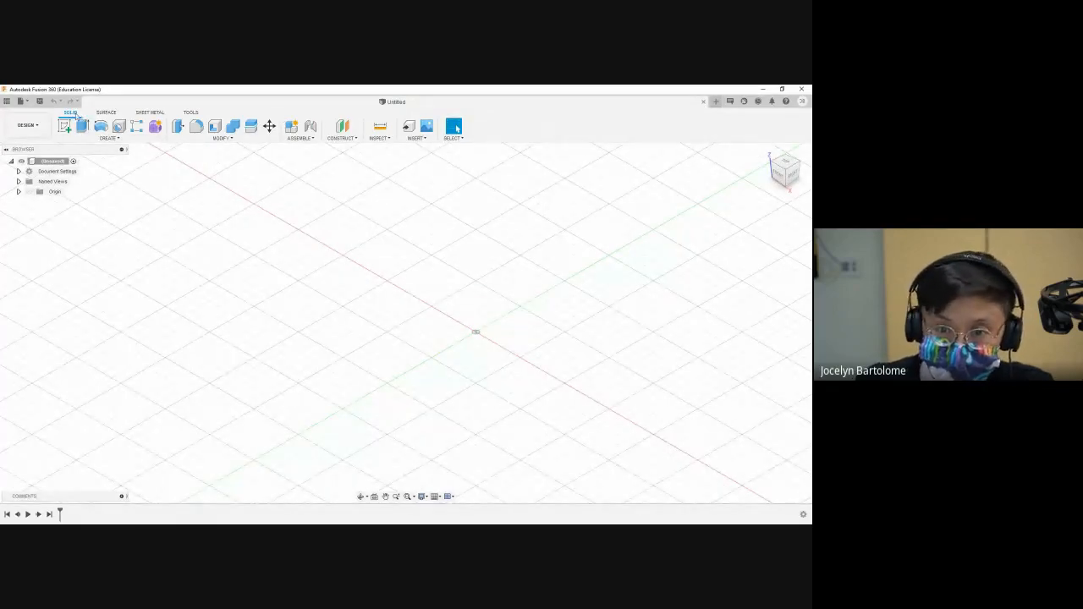
Step: Look through the Surface, Sheet Metal and Tools toolsets and return to the Solid toolset
{"action": "left_click", "coordinate": [110, 114]}
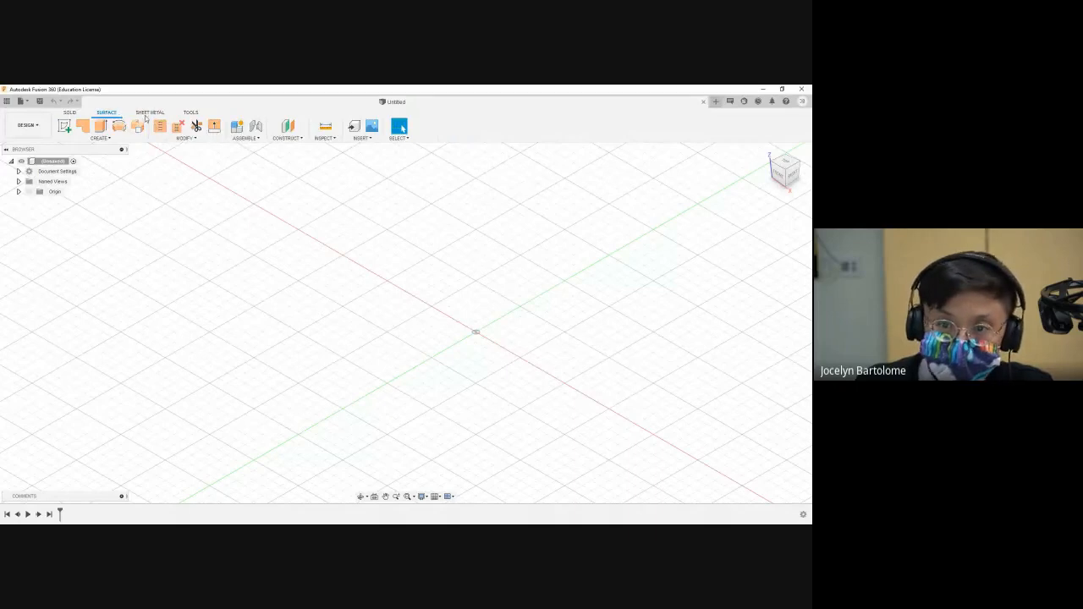
{"action": "left_click", "coordinate": [150, 112]}
{"action": "left_click", "coordinate": [191, 113]}
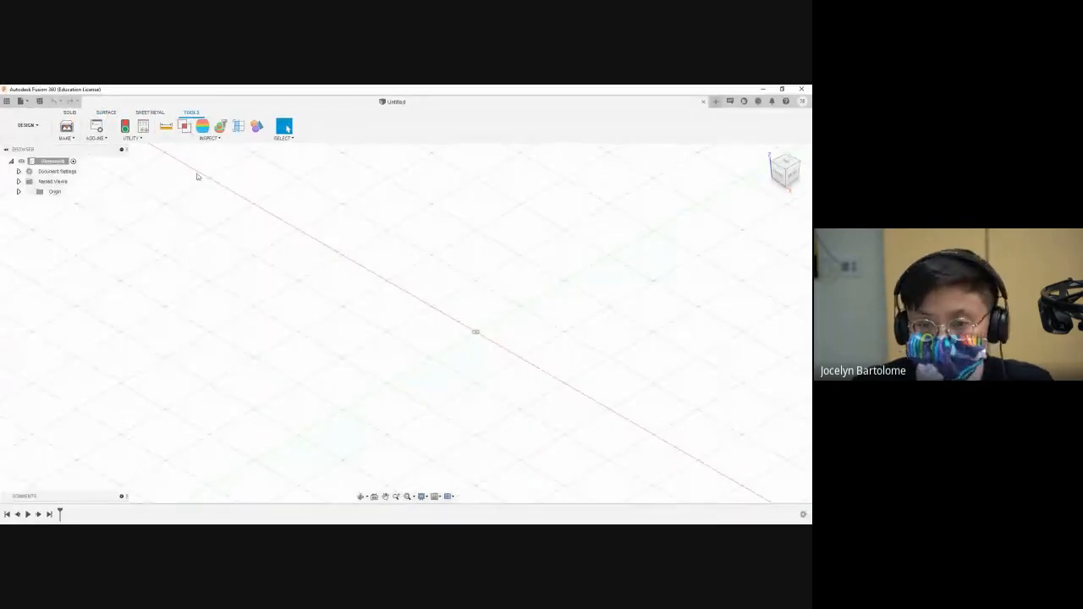
{"action": "left_click", "coordinate": [71, 115]}
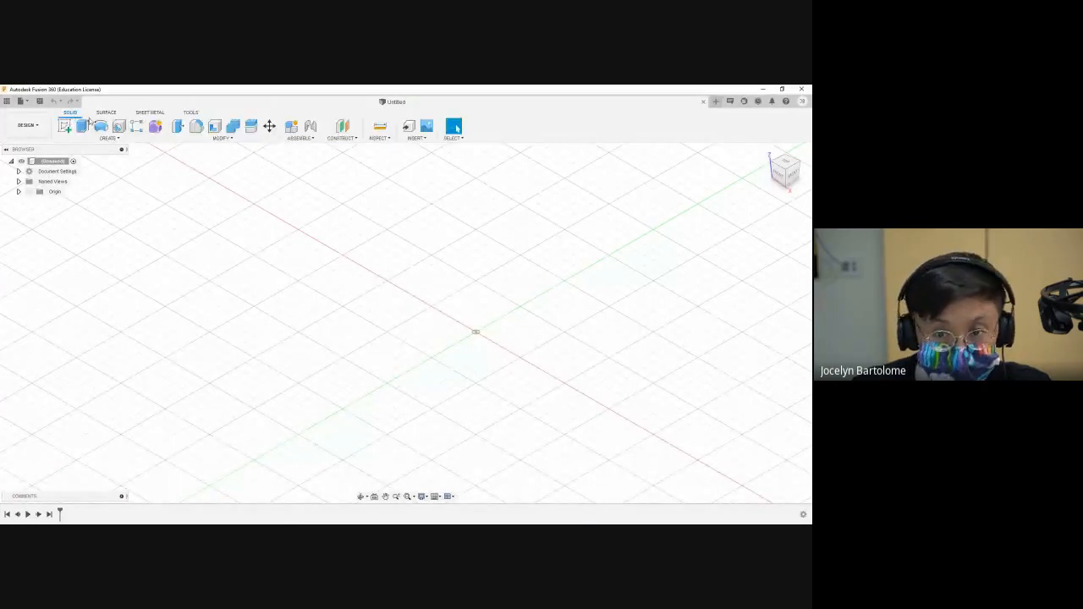
{"action": "left_click", "coordinate": [190, 113]}
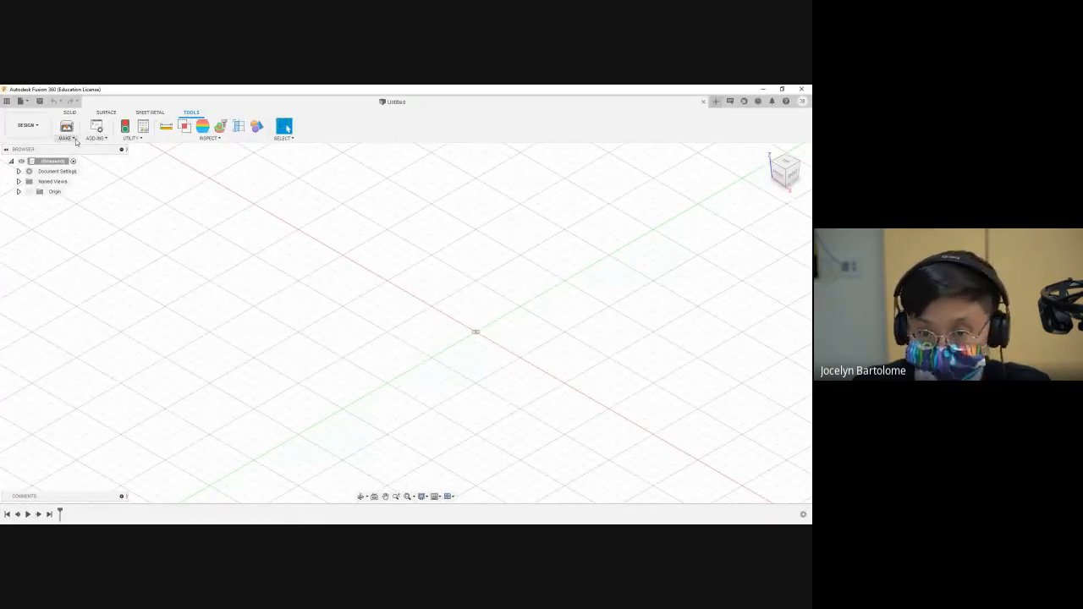
{"action": "left_click", "coordinate": [70, 113]}
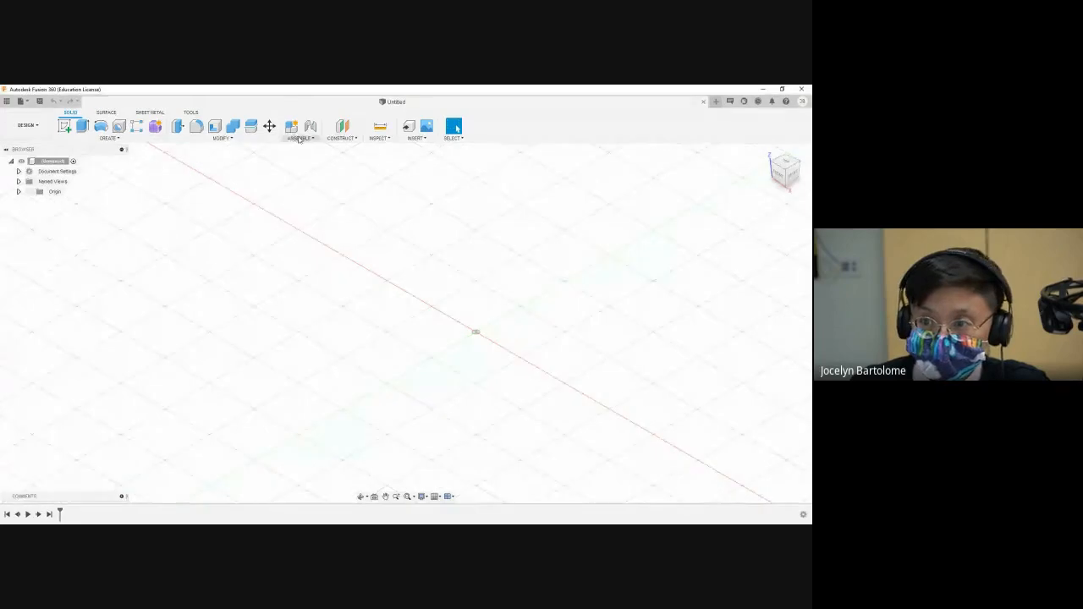
Step: Examine the available workspaces, from Generative Design to Drawing, without leaving the Design workspace
{"action": "left_click", "coordinate": [32, 161]}
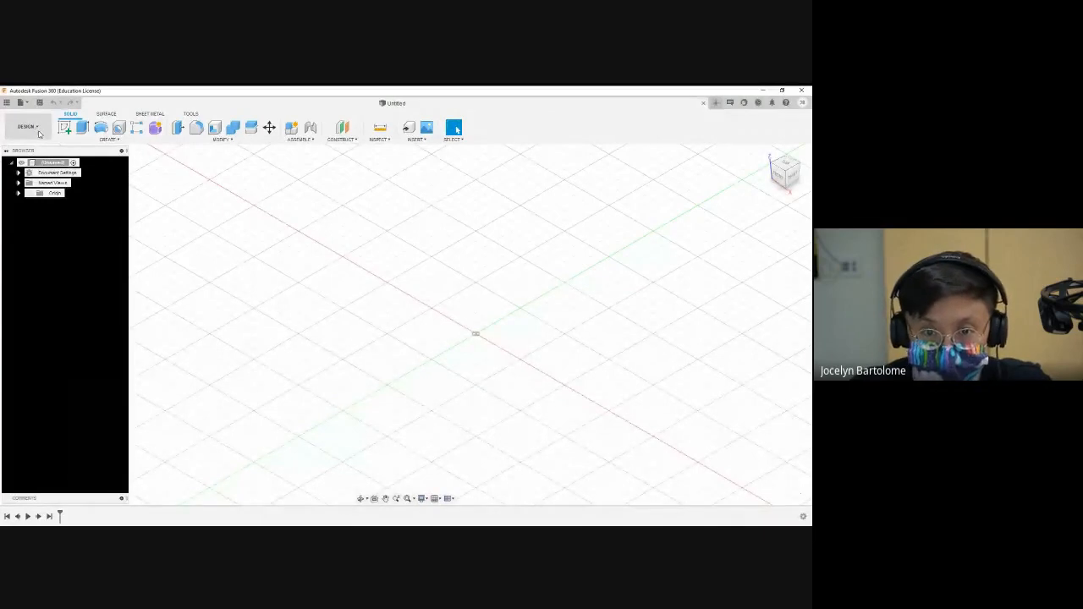
{"action": "left_click", "coordinate": [28, 127]}
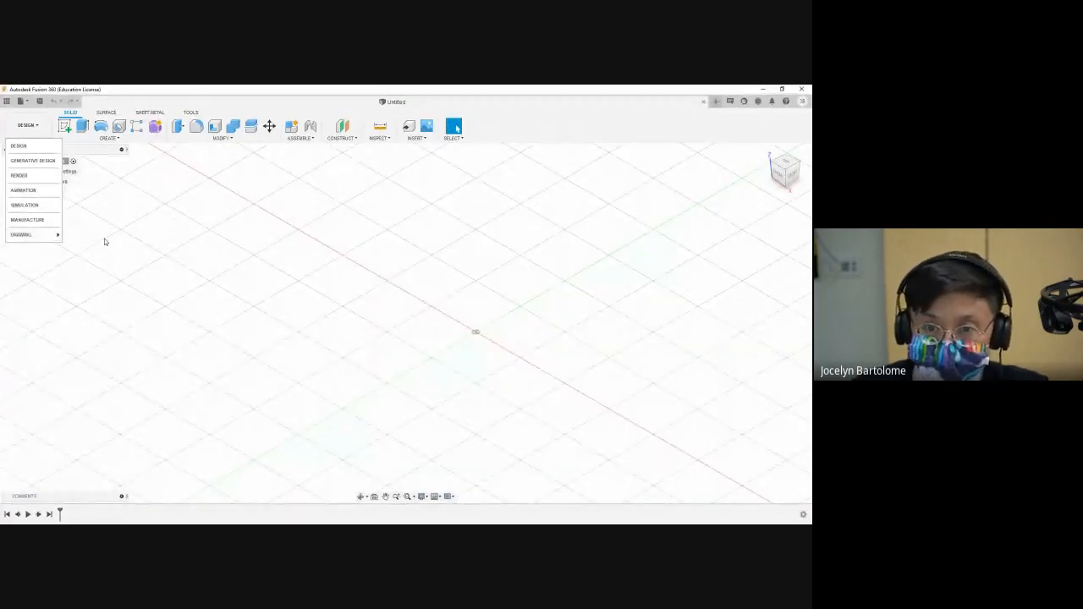
{"action": "left_click", "coordinate": [103, 242]}
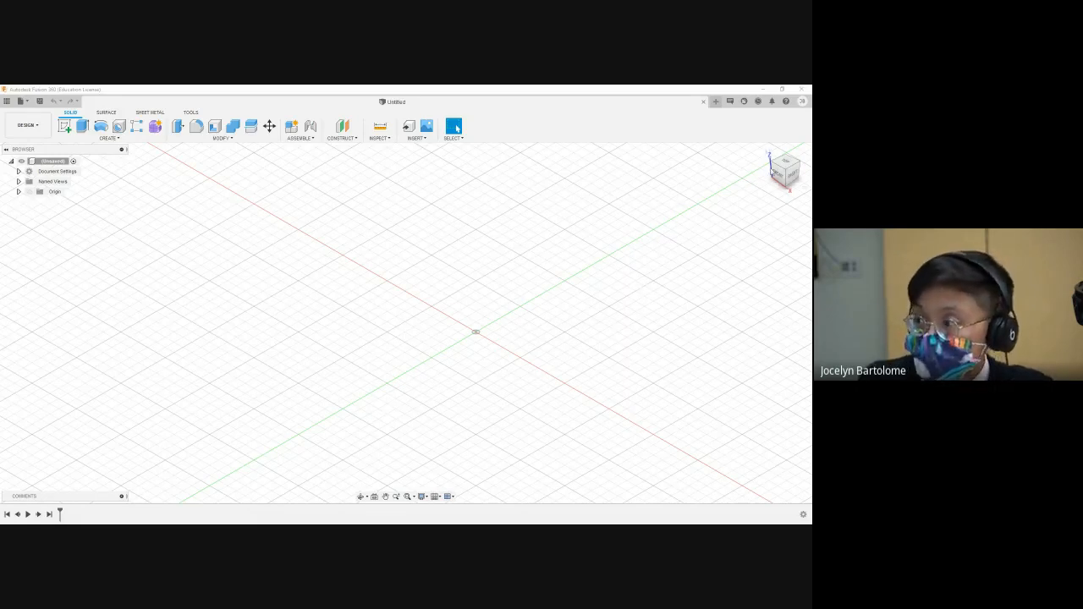
Step: Try the Solidworks setting for pan, zoom and orbit shortcuts in the preferences, restore Fusion, and discard the changes
{"action": "left_click", "coordinate": [802, 104]}
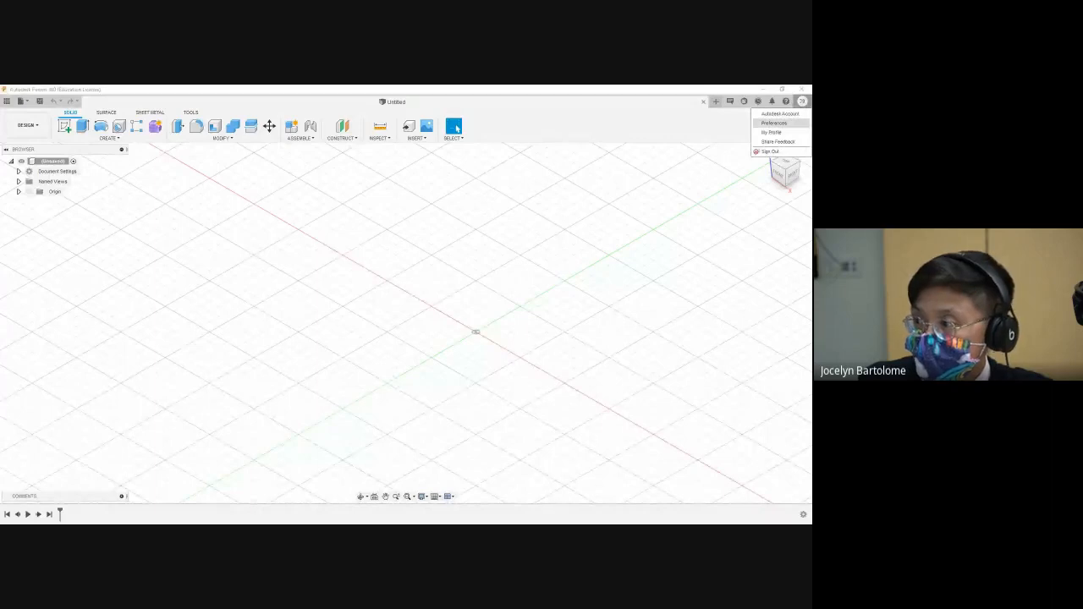
{"action": "left_click", "coordinate": [783, 124]}
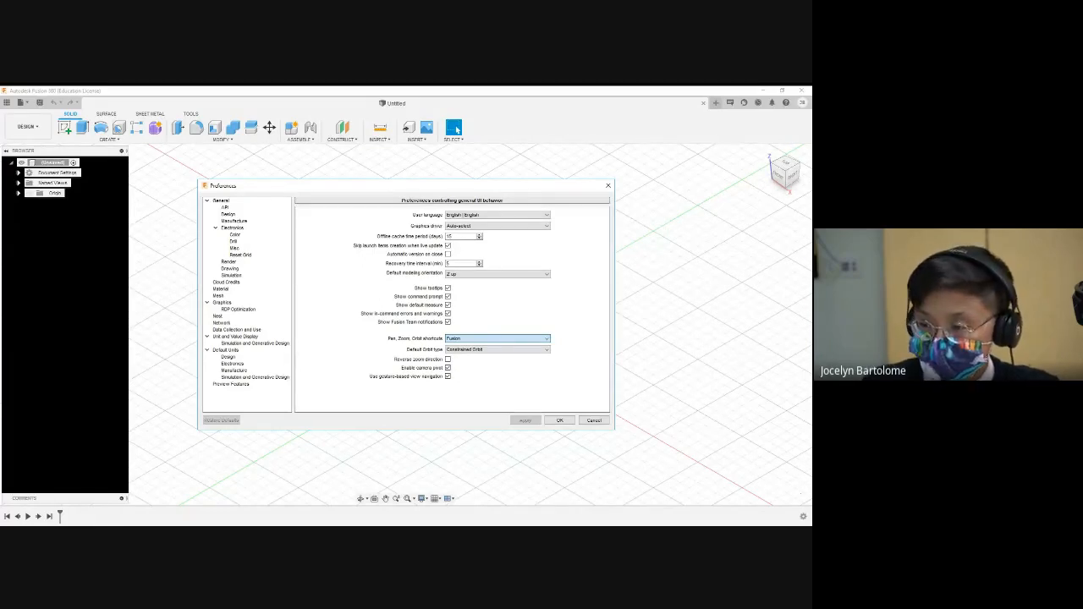
{"action": "left_click", "coordinate": [465, 367]}
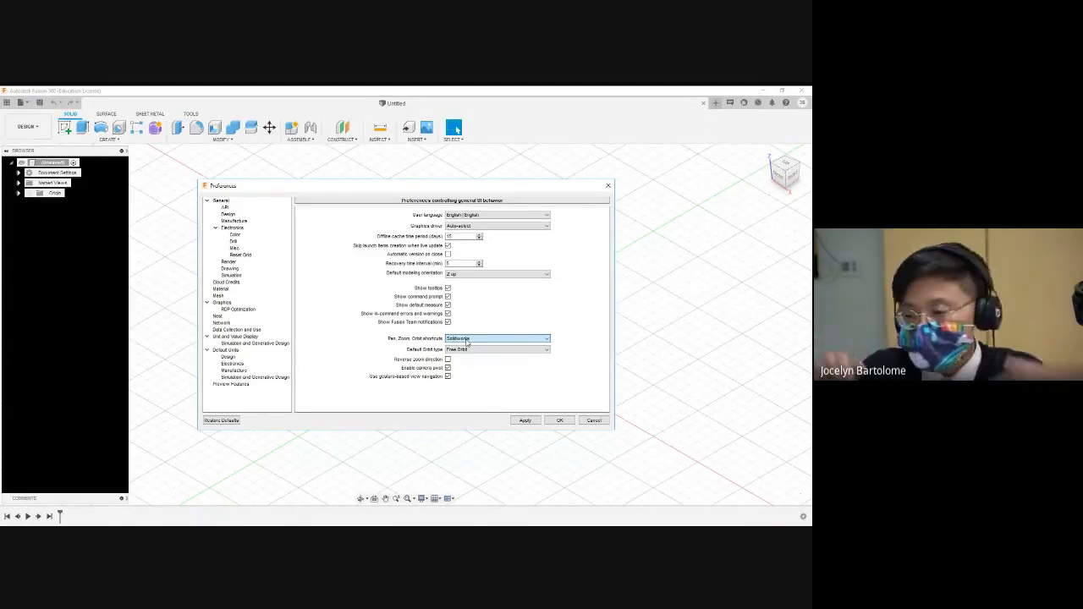
{"action": "left_click", "coordinate": [466, 342]}
{"action": "left_click", "coordinate": [466, 347]}
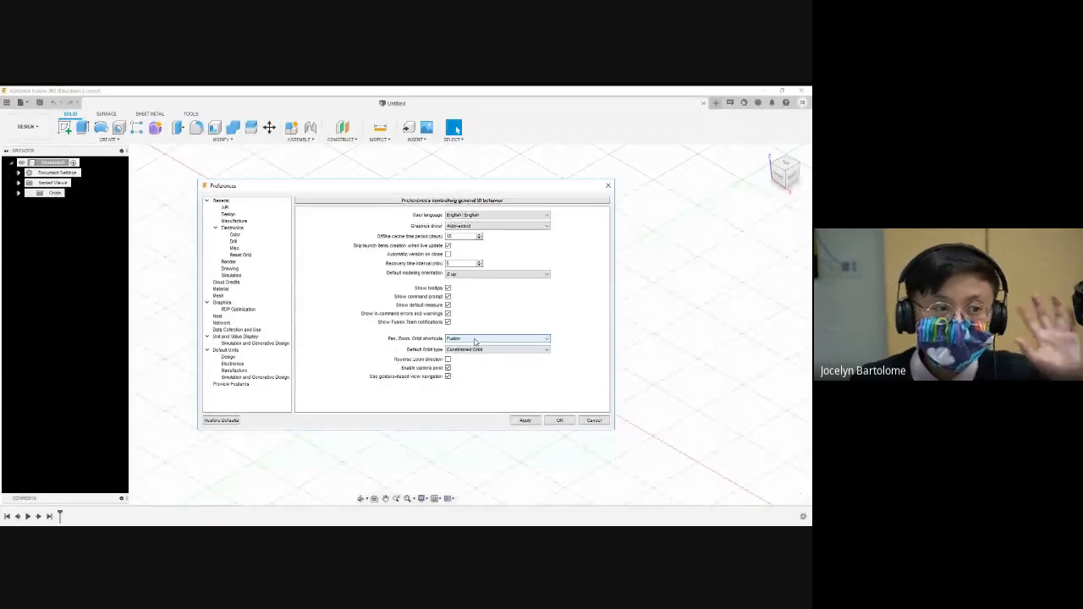
{"action": "left_click", "coordinate": [593, 420]}
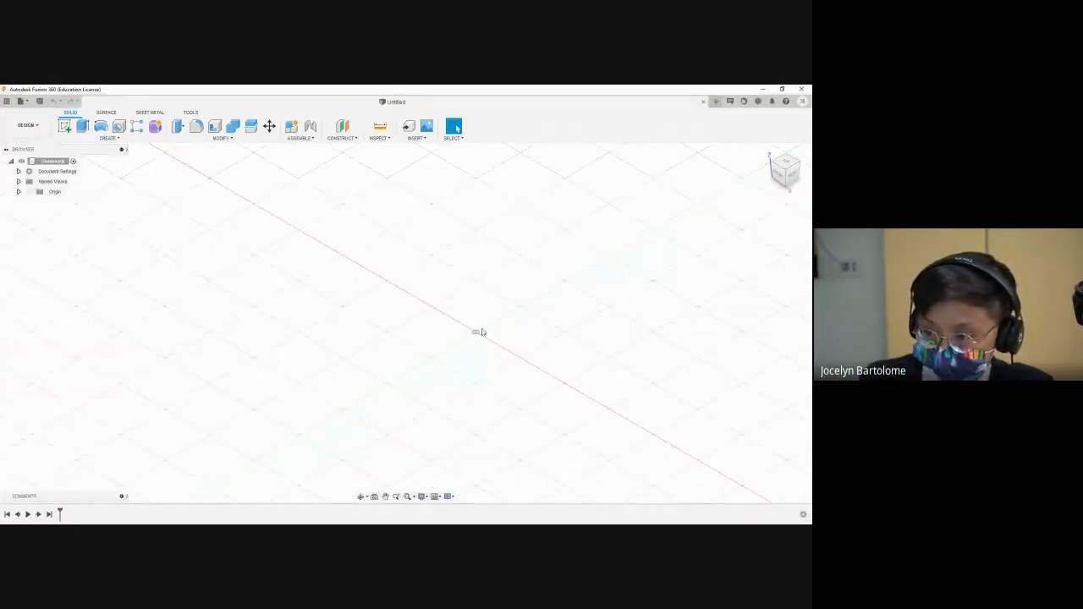
Step: Zoom in and out around the origin to examine the extent and spacing of the modelling grid
{"action": "scroll", "coordinate": [339, 375], "scroll_direction": "down", "scroll_amount": 3}
{"action": "scroll", "coordinate": [433, 372], "scroll_direction": "up", "scroll_amount": 3}
{"action": "scroll", "coordinate": [300, 285], "scroll_direction": "up", "scroll_amount": 3}
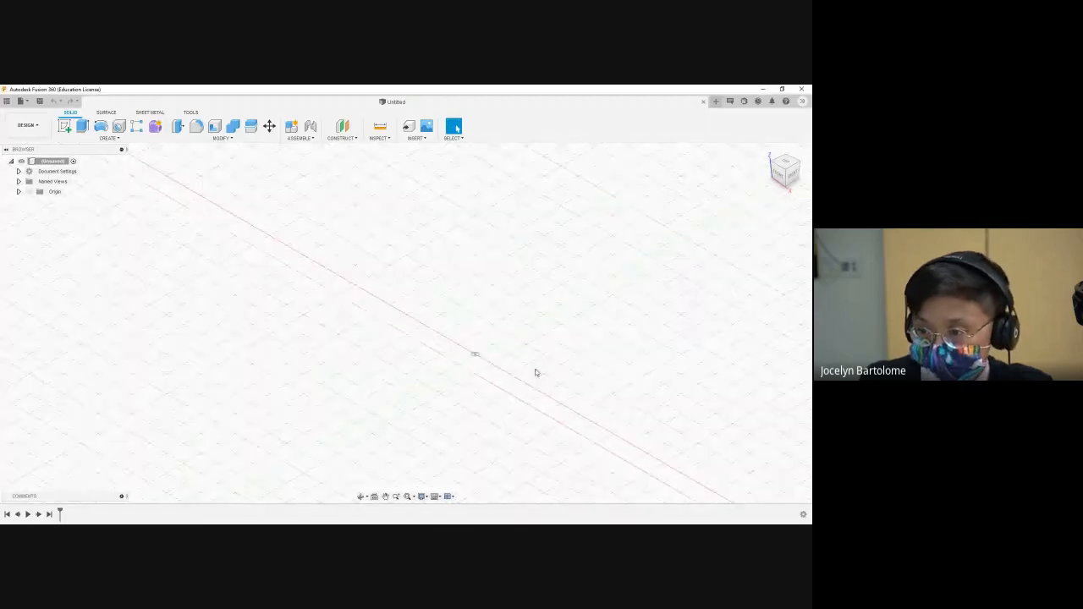
{"action": "scroll", "coordinate": [516, 374], "scroll_direction": "up", "scroll_amount": 2}
{"action": "scroll", "coordinate": [592, 381], "scroll_direction": "down", "scroll_amount": 3}
{"action": "scroll", "coordinate": [579, 380], "scroll_direction": "up", "scroll_amount": 3}
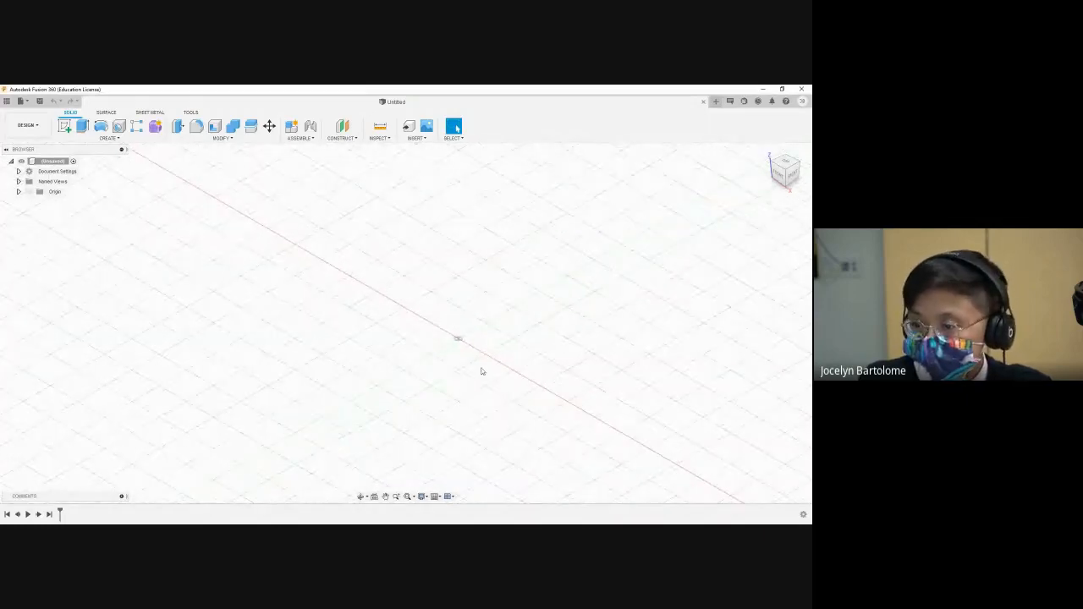
{"action": "scroll", "coordinate": [500, 349], "scroll_direction": "up", "scroll_amount": 3}
{"action": "scroll", "coordinate": [428, 336], "scroll_direction": "down", "scroll_amount": 3}
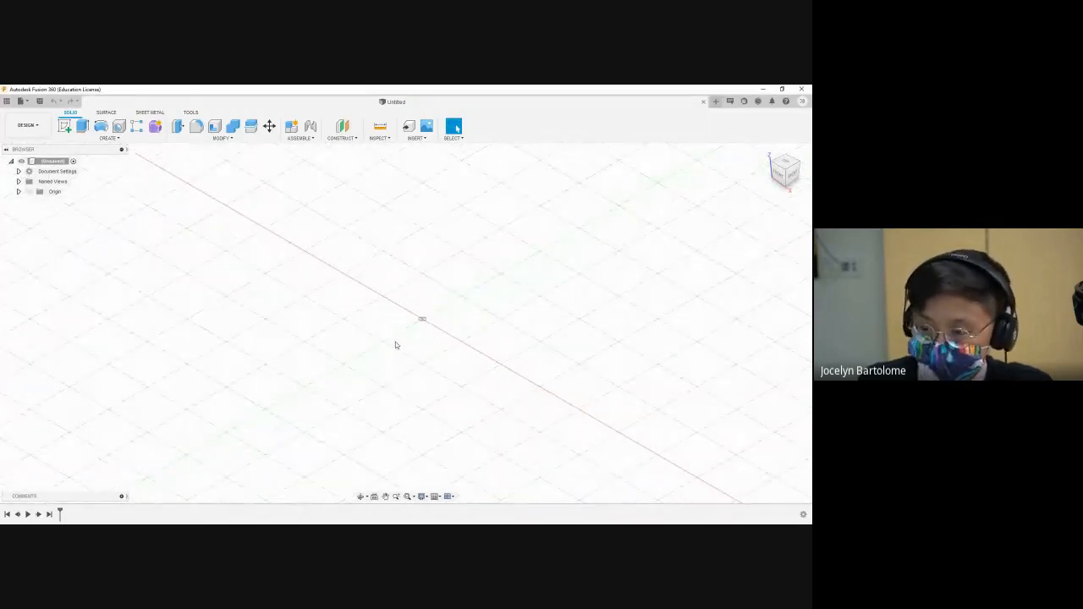
{"action": "scroll", "coordinate": [402, 314], "scroll_direction": "down", "scroll_amount": 2}
{"action": "scroll", "coordinate": [469, 330], "scroll_direction": "up", "scroll_amount": 2}
{"action": "scroll", "coordinate": [361, 313], "scroll_direction": "down", "scroll_amount": 3}
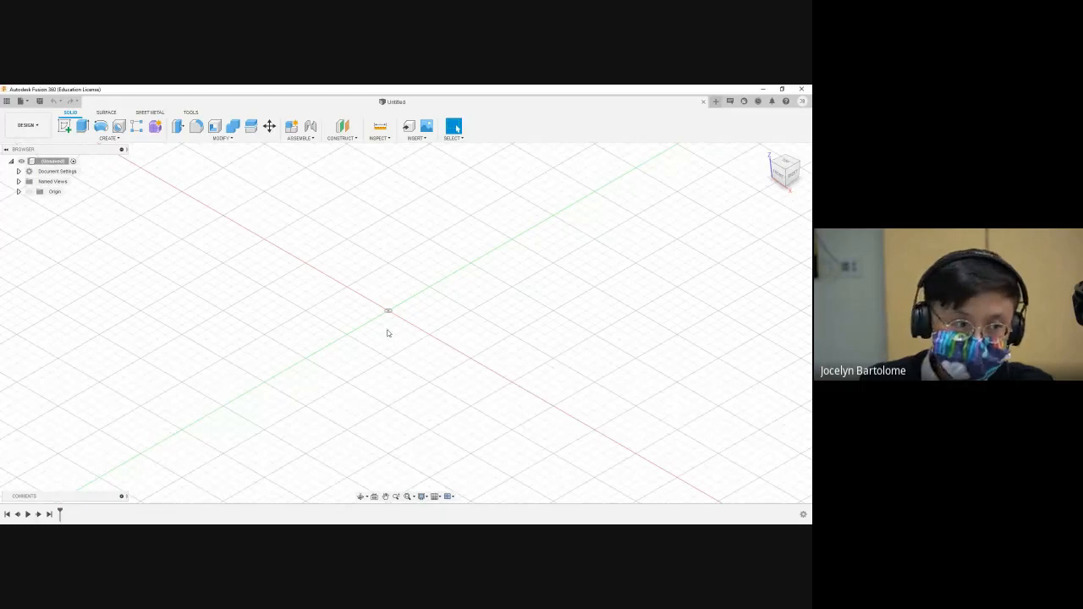
{"action": "scroll", "coordinate": [385, 330], "scroll_direction": "down", "scroll_amount": 3}
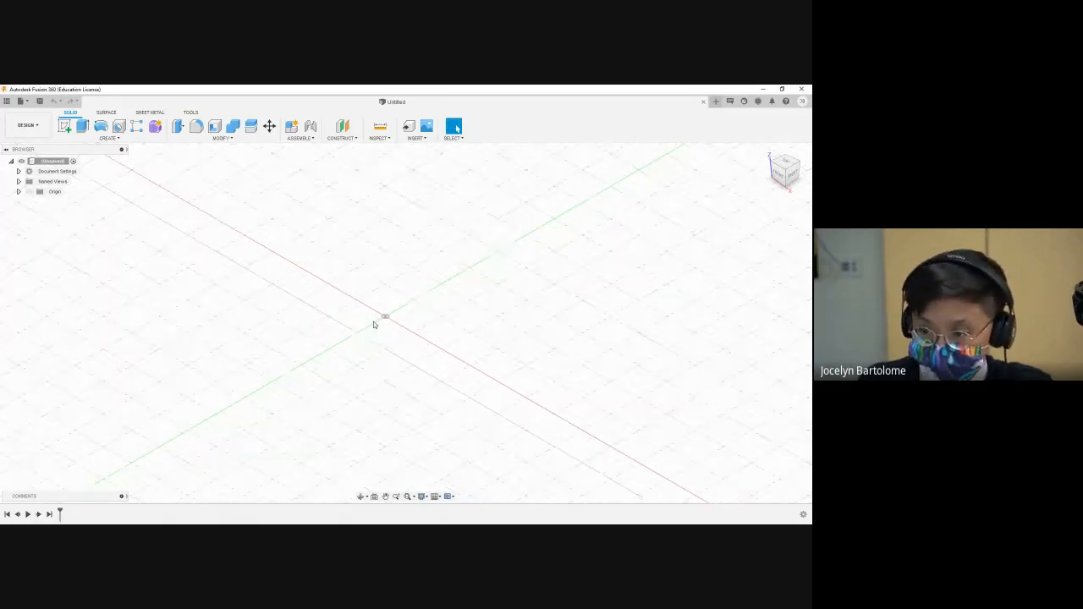
{"action": "scroll", "coordinate": [378, 317], "scroll_direction": "up", "scroll_amount": 2}
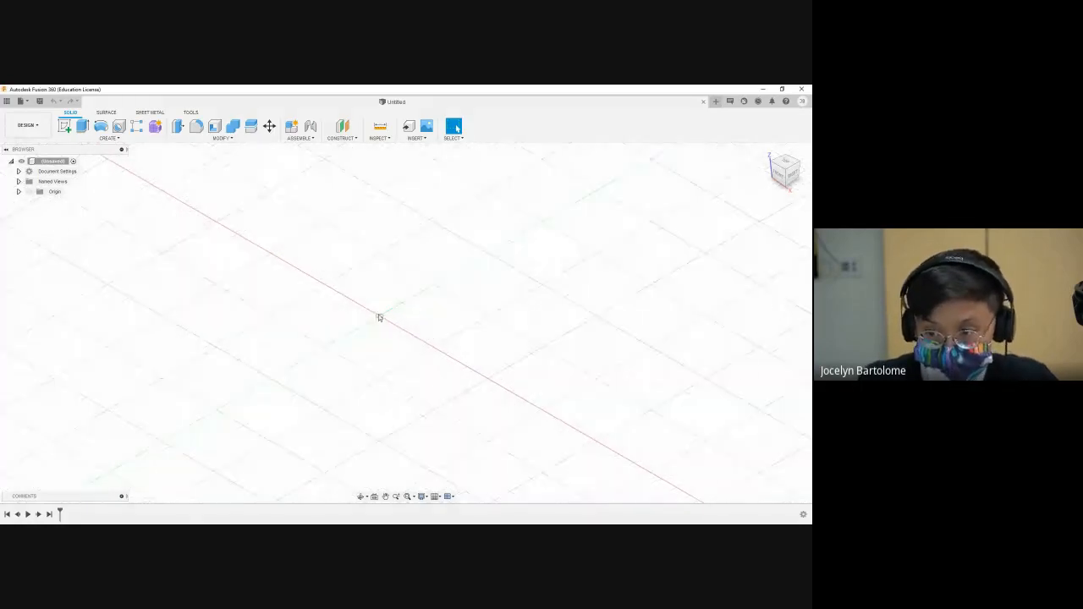
{"action": "scroll", "coordinate": [401, 321], "scroll_direction": "down", "scroll_amount": 4}
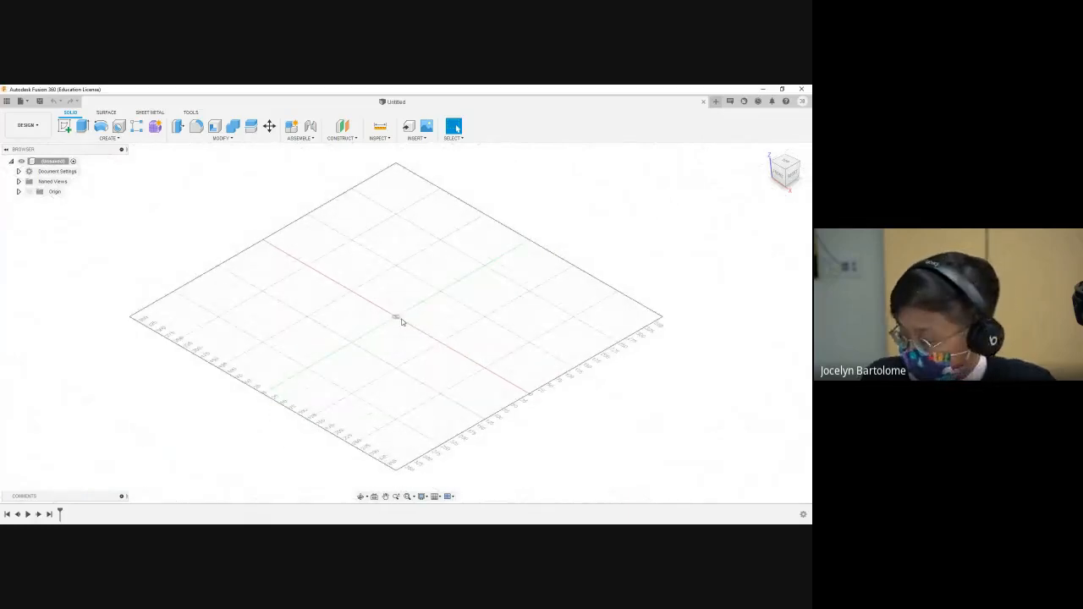
{"action": "scroll", "coordinate": [402, 308], "scroll_direction": "up", "scroll_amount": 3}
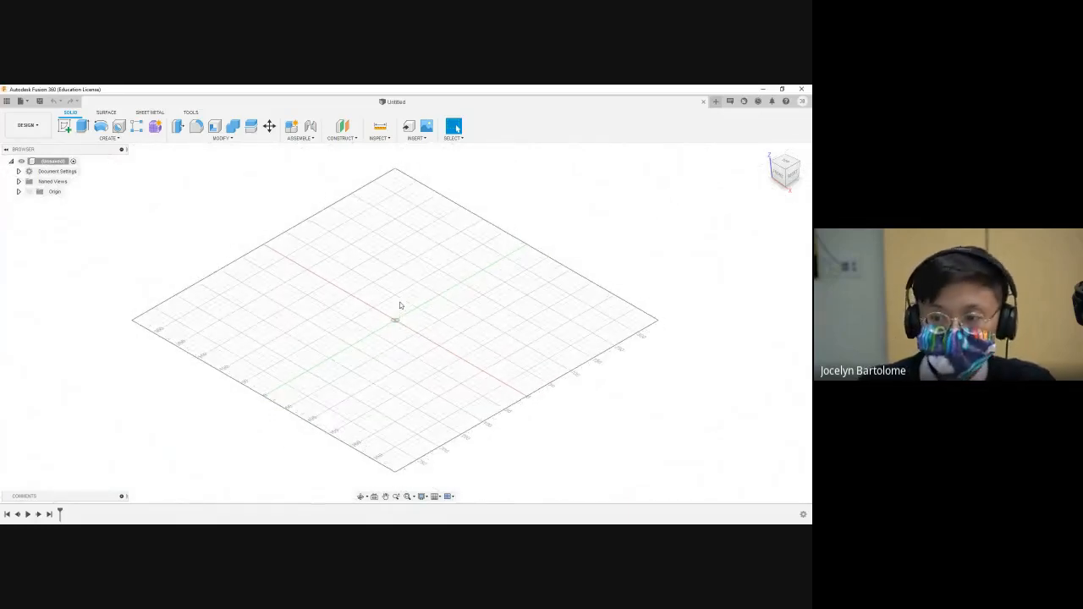
{"action": "scroll", "coordinate": [401, 305], "scroll_direction": "up", "scroll_amount": 5}
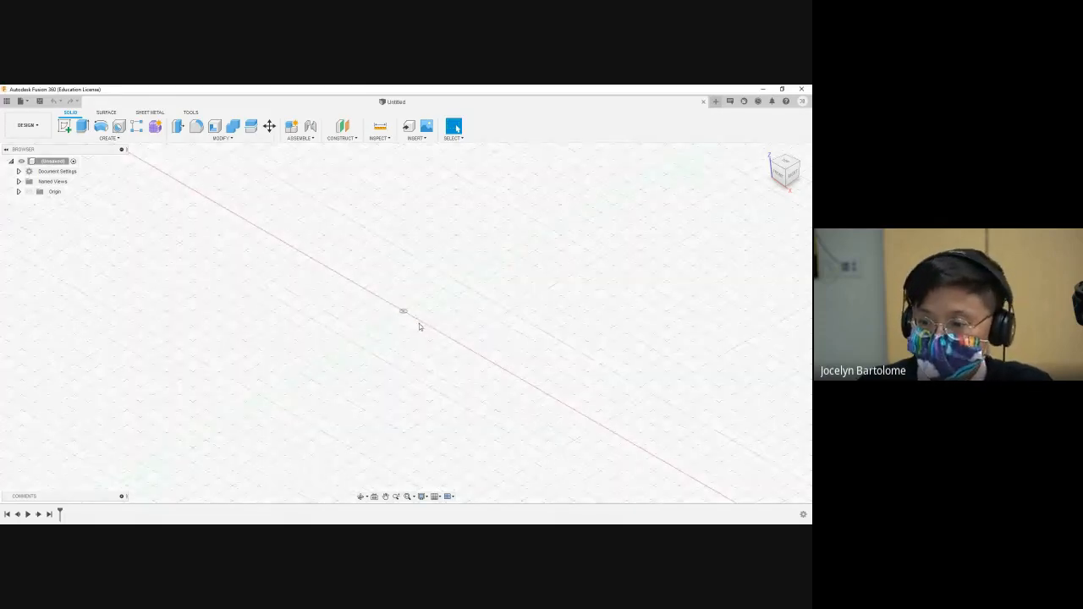
{"action": "scroll", "coordinate": [407, 317], "scroll_direction": "up", "scroll_amount": 2}
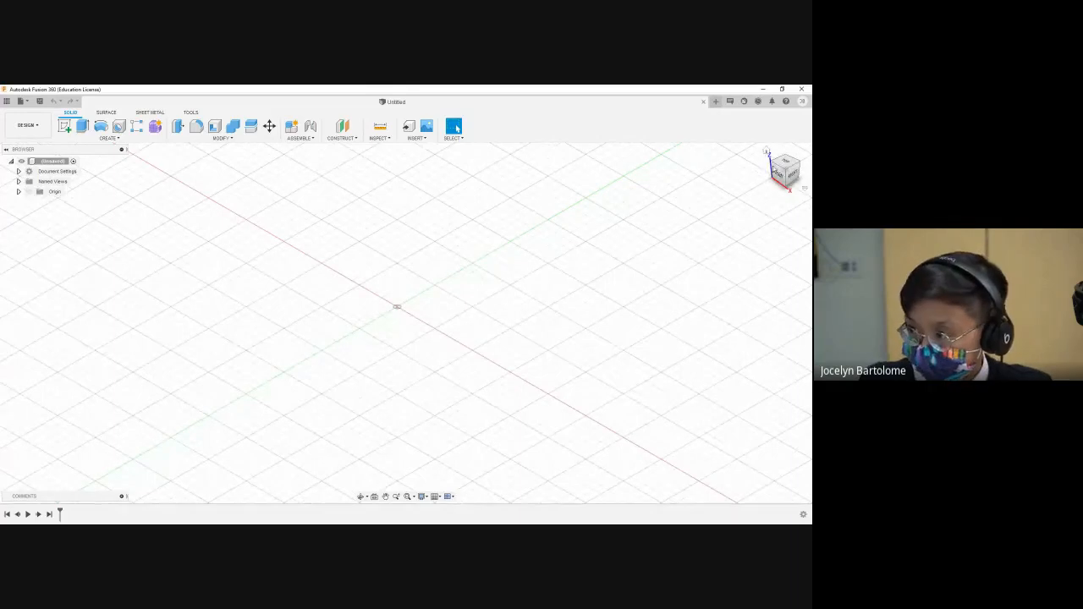
{"action": "key", "text": "ctrl"}
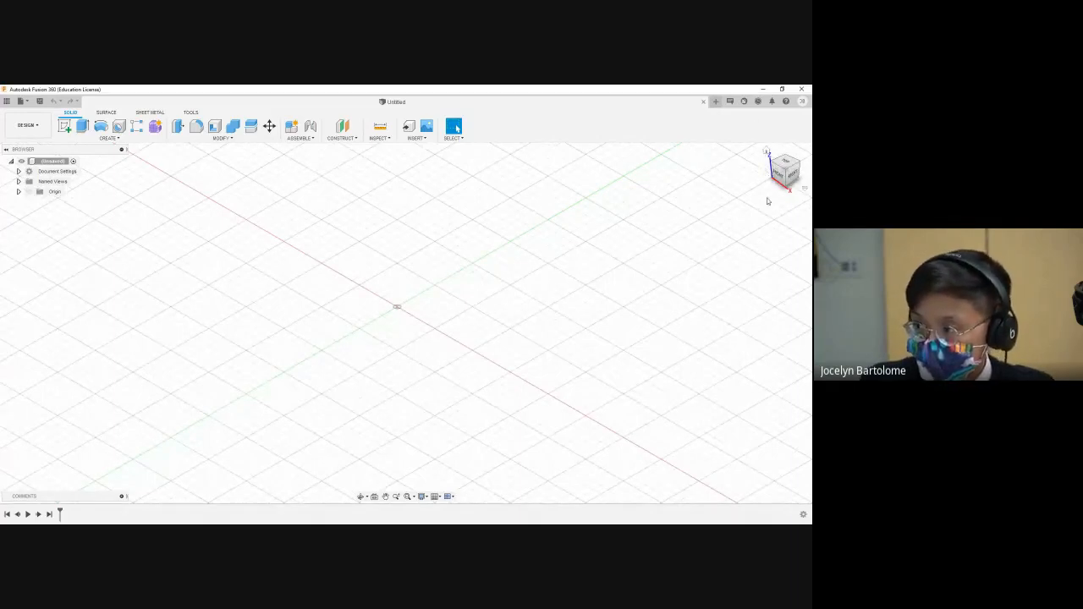
{"action": "key", "text": "ctrl"}
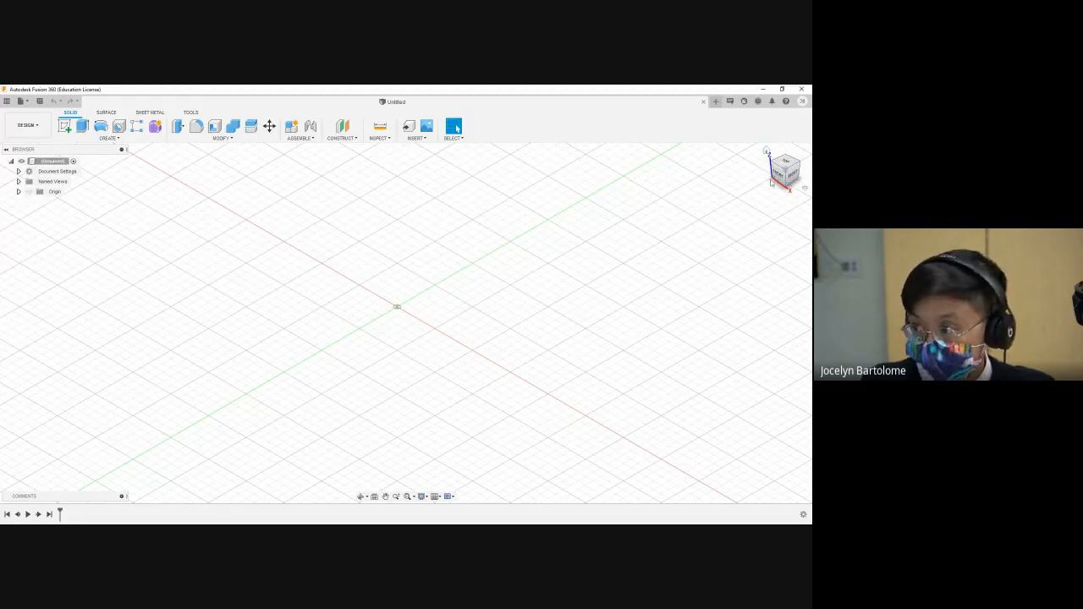
{"action": "key", "text": "ctrl"}
{"action": "key", "text": "ctrl"}
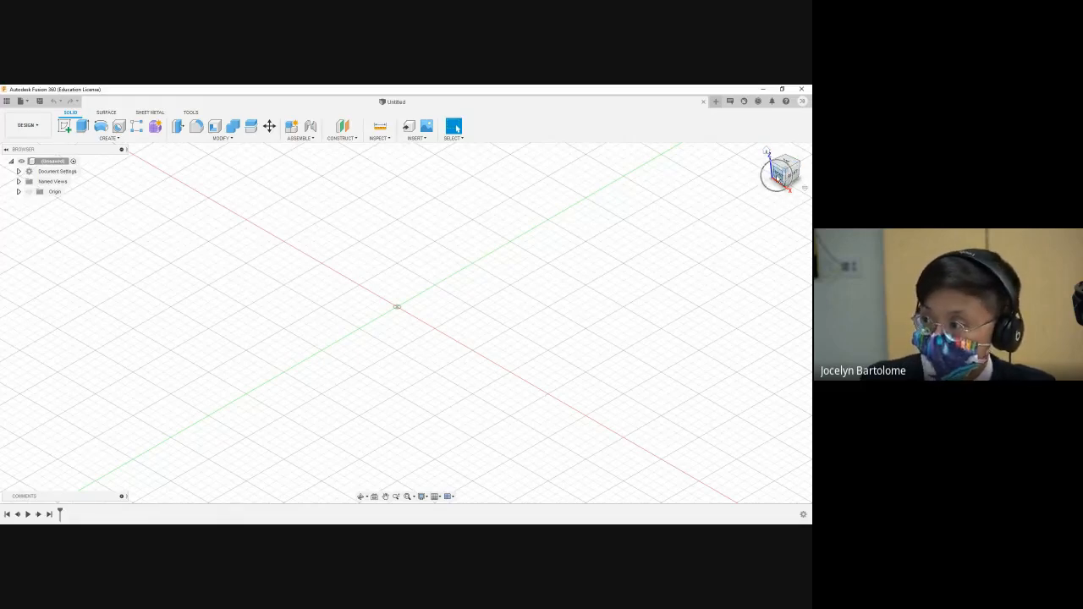
Step: Look at the empty design from the front, the right and several edge orientations, and return to the home view
{"action": "key", "text": "ctrl"}
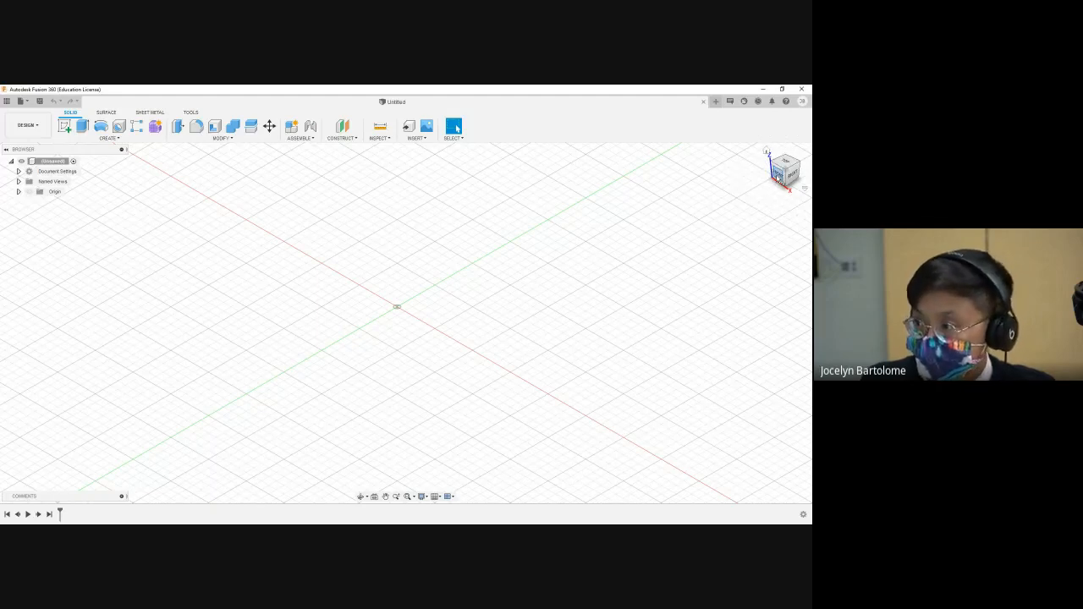
{"action": "left_click", "coordinate": [778, 179]}
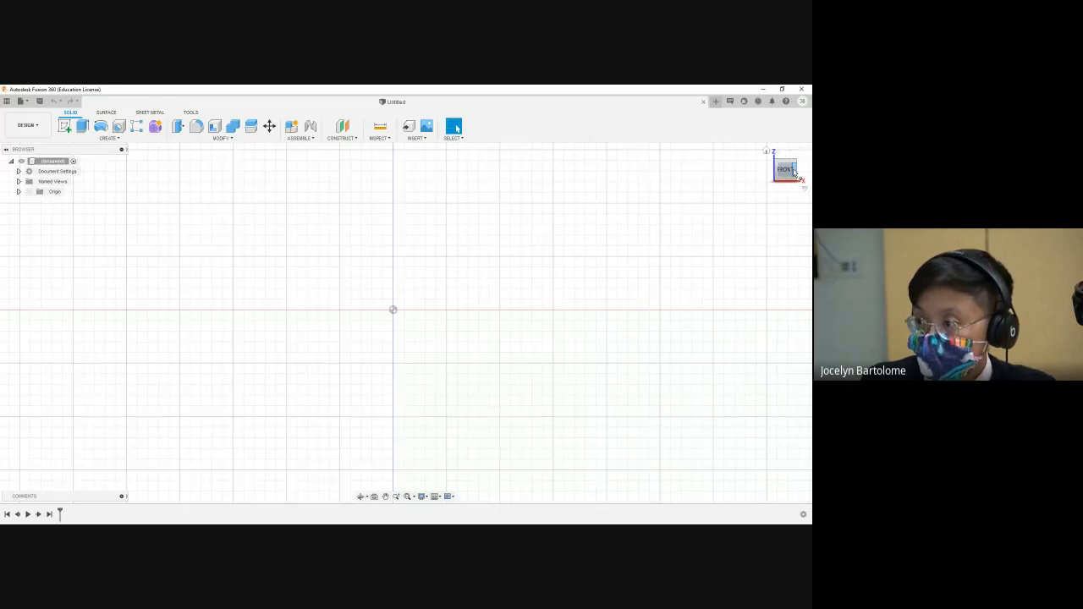
{"action": "left_click", "coordinate": [793, 173]}
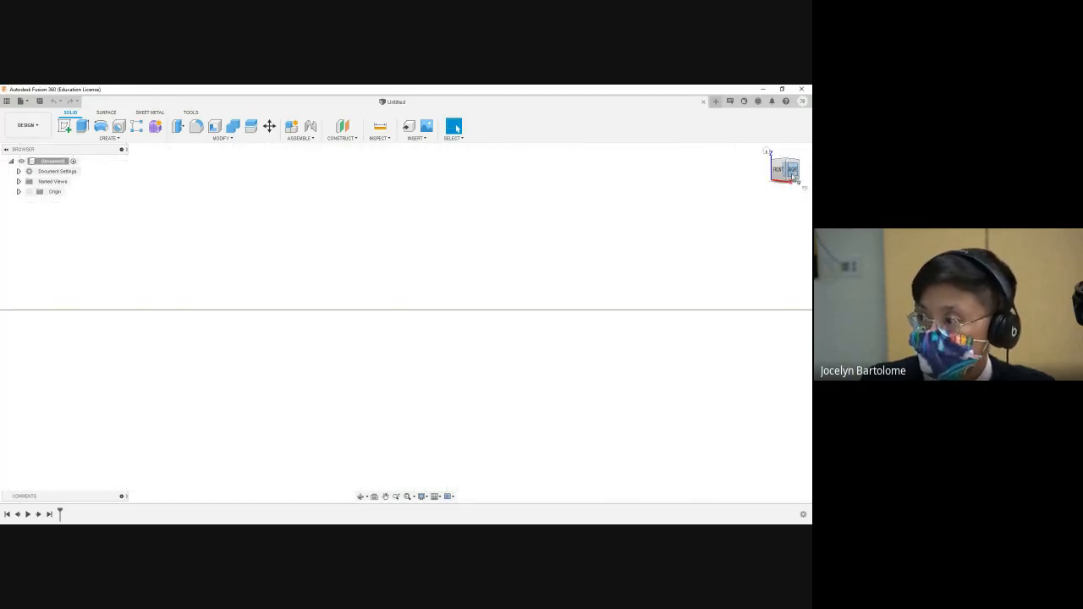
{"action": "left_click", "coordinate": [784, 159]}
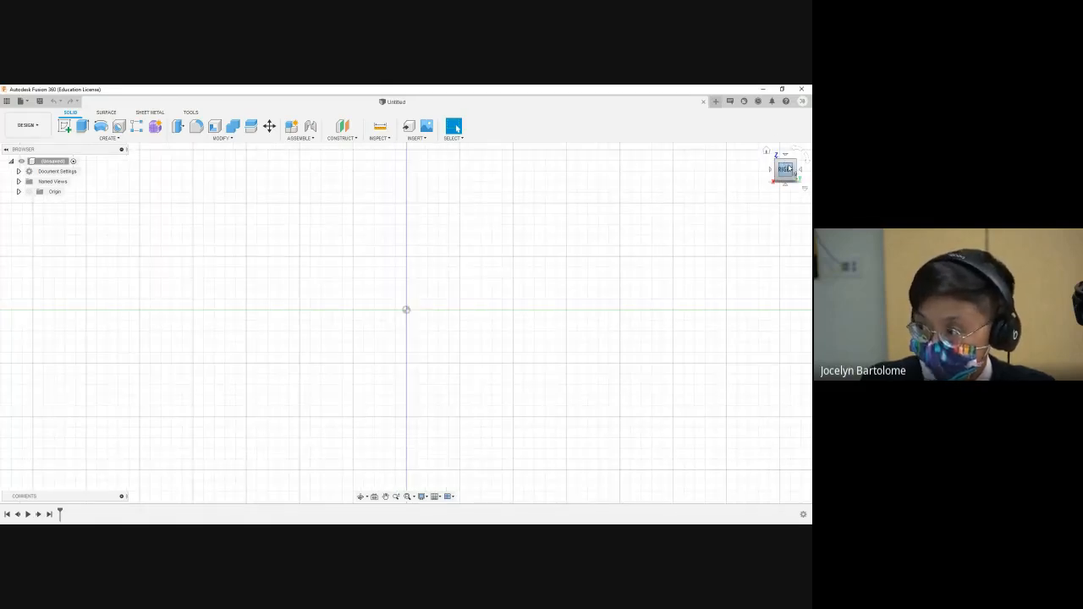
{"action": "left_click", "coordinate": [786, 160]}
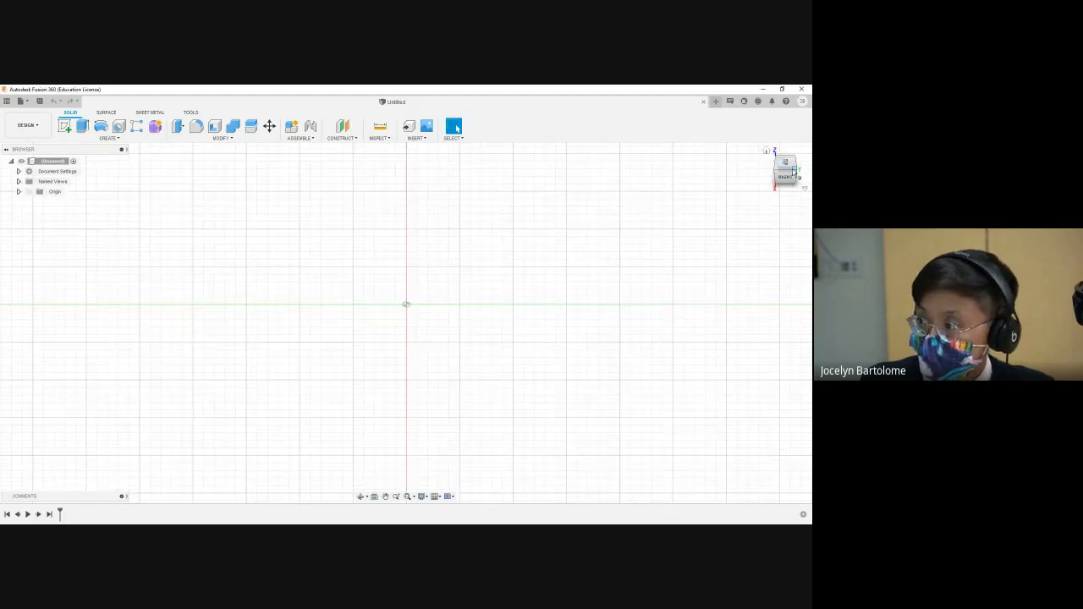
{"action": "left_click", "coordinate": [791, 170]}
{"action": "left_click", "coordinate": [788, 168]}
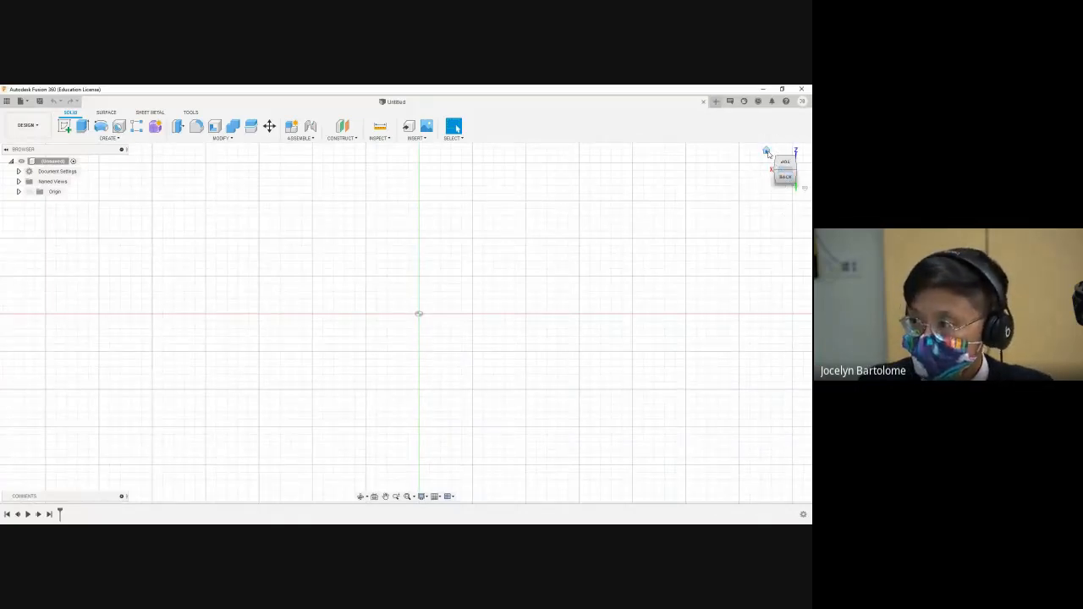
{"action": "left_click", "coordinate": [766, 151]}
{"action": "left_click", "coordinate": [767, 151]}
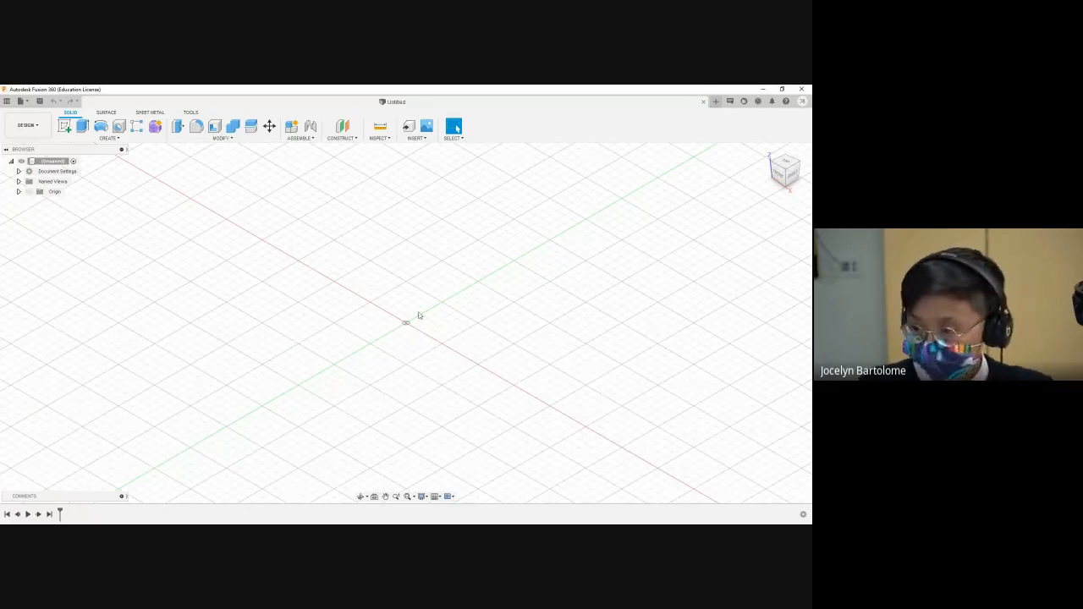
Step: Pan the view around the origin, both directly and with the Pan tool, to examine how the grid shifts
{"action": "middle_click_drag", "start_coordinate": [412, 322], "coordinate": [410, 327]}
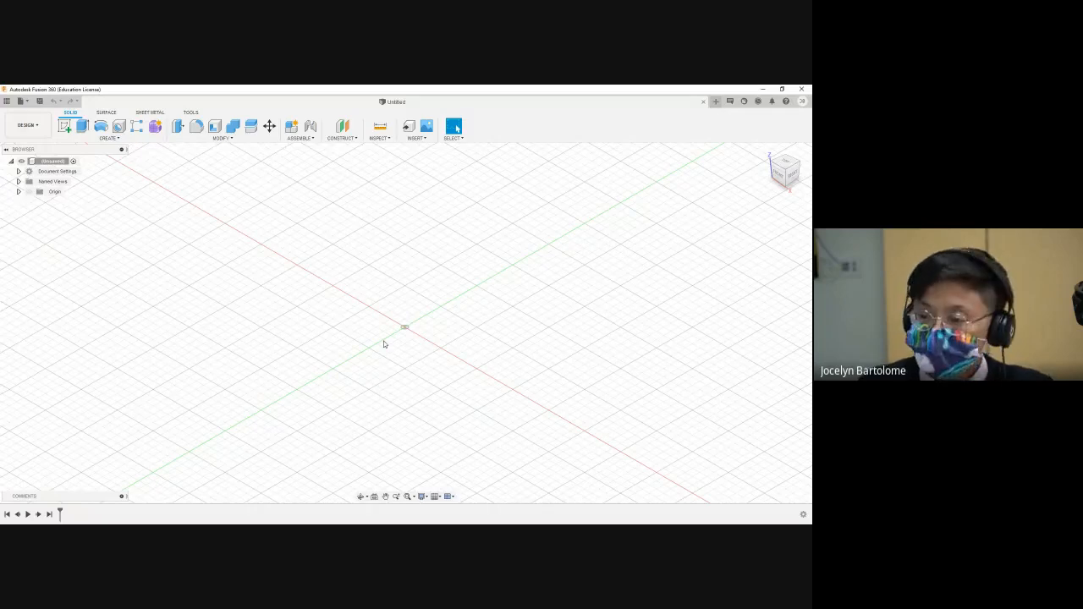
{"action": "mouse_move", "coordinate": [381, 309]}
{"action": "middle_mouse_down"}
{"action": "mouse_move", "coordinate": [526, 301]}
{"action": "mouse_move", "coordinate": [285, 288]}
{"action": "mouse_move", "coordinate": [597, 259]}
{"action": "mouse_move", "coordinate": [345, 252]}
{"action": "mouse_move", "coordinate": [382, 279]}
{"action": "mouse_move", "coordinate": [347, 346]}
{"action": "mouse_move", "coordinate": [515, 327]}
{"action": "mouse_move", "coordinate": [348, 299]}
{"action": "mouse_move", "coordinate": [443, 296]}
{"action": "mouse_move", "coordinate": [394, 293]}
{"action": "middle_mouse_up"}
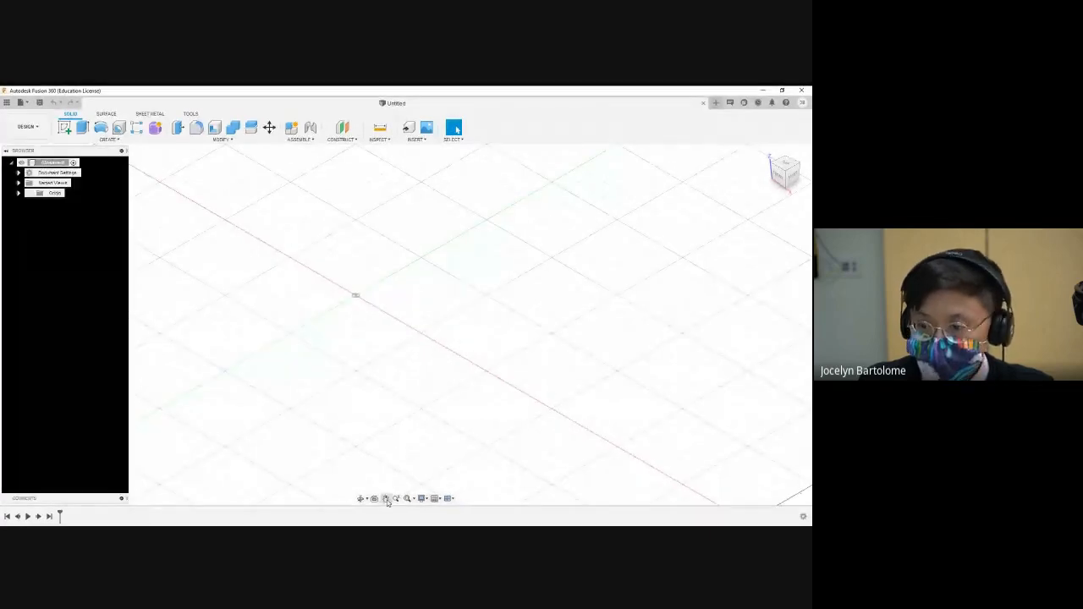
{"action": "left_click", "coordinate": [385, 498]}
{"action": "left_click_drag", "start_coordinate": [359, 340], "coordinate": [435, 354]}
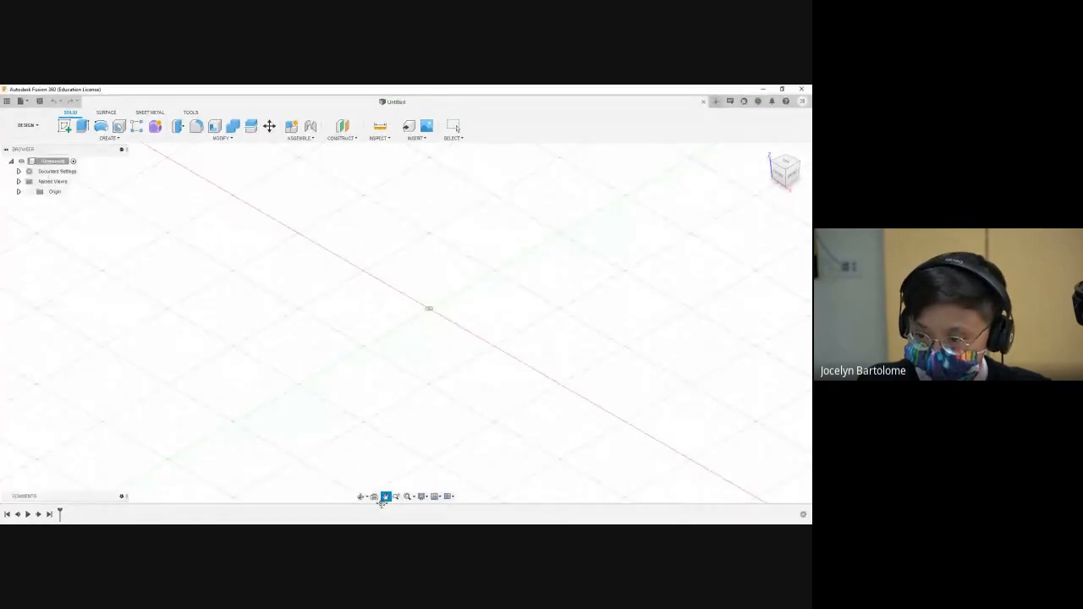
{"action": "left_click", "coordinate": [385, 497]}
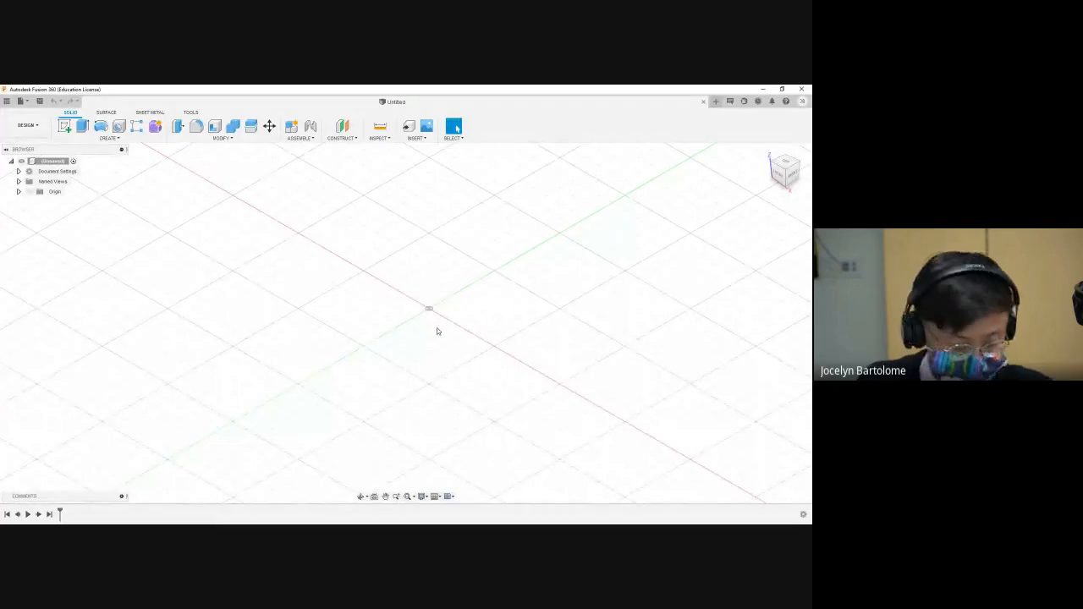
Step: Orbit around the grid, both directly and with the Orbit tool, and return to the home view
{"action": "middle_click_drag", "start_coordinate": [437, 339], "coordinate": [361, 484], "text": "shift"}
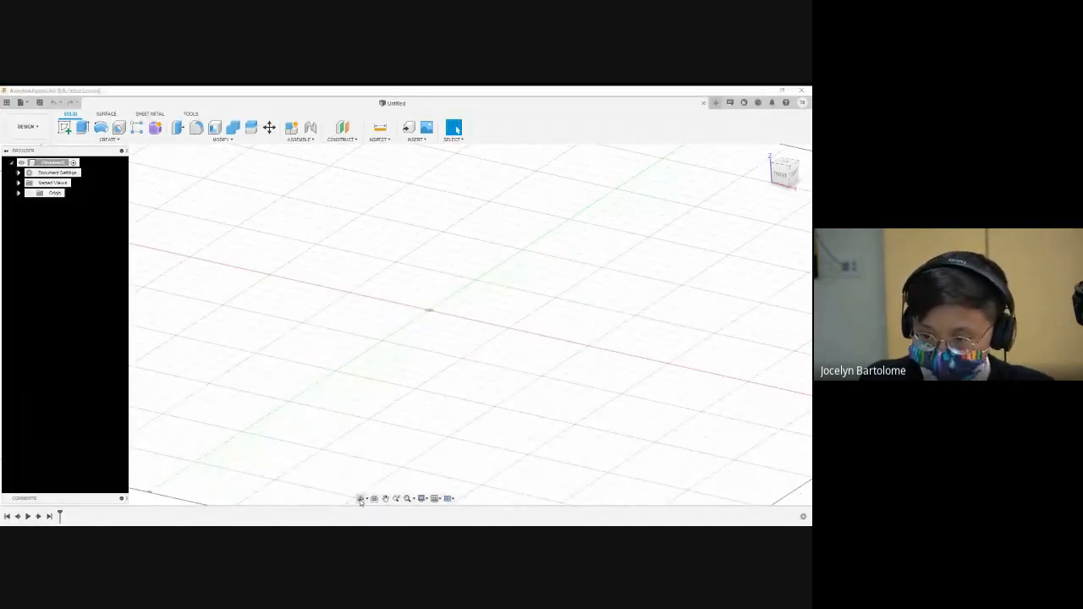
{"action": "left_click", "coordinate": [360, 498]}
{"action": "left_click_drag", "start_coordinate": [448, 364], "coordinate": [481, 300]}
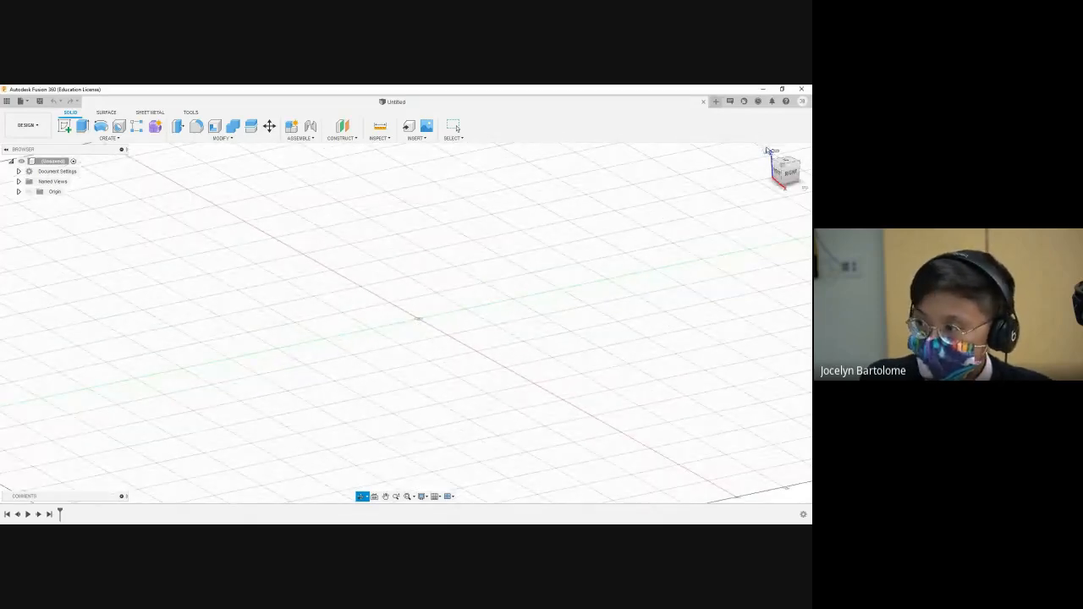
{"action": "key", "text": "Escape"}
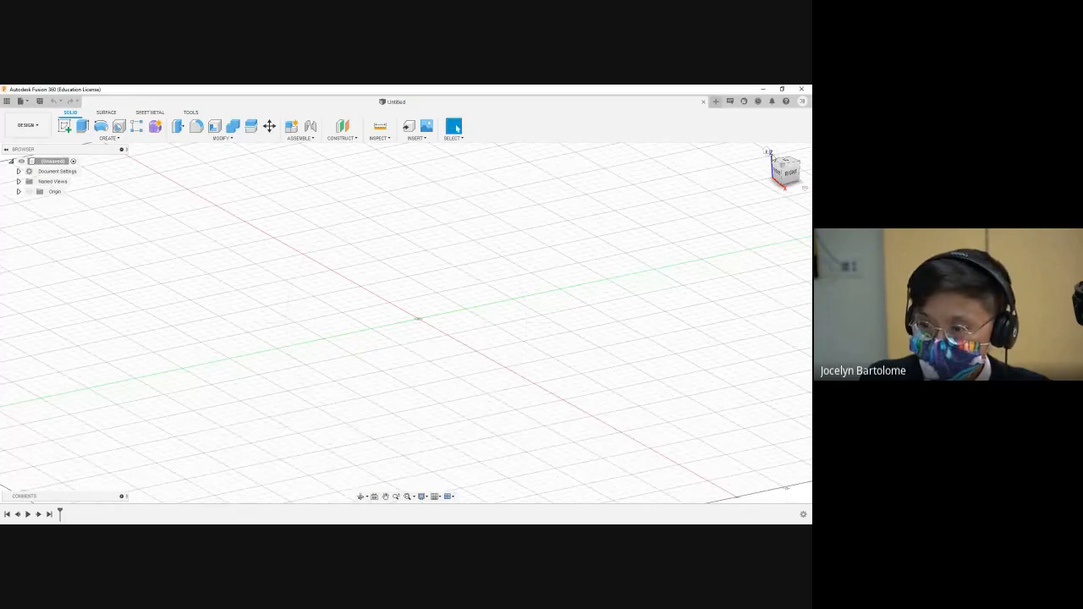
{"action": "left_click", "coordinate": [765, 155]}
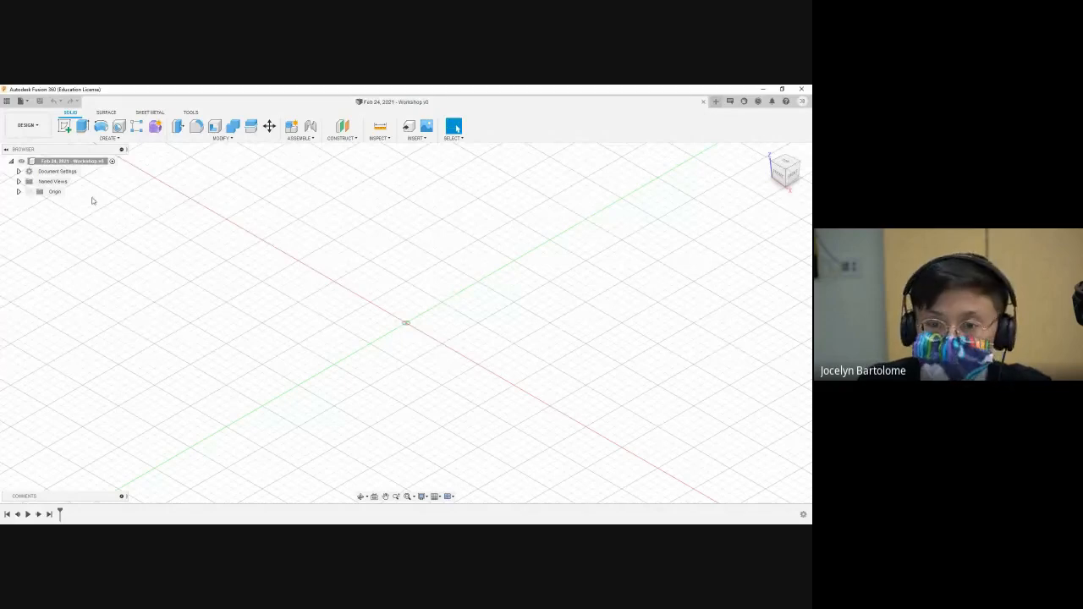
Step: Change the document's active units to Centimeter in the document settings, without making them the default
{"action": "left_click", "coordinate": [18, 171]}
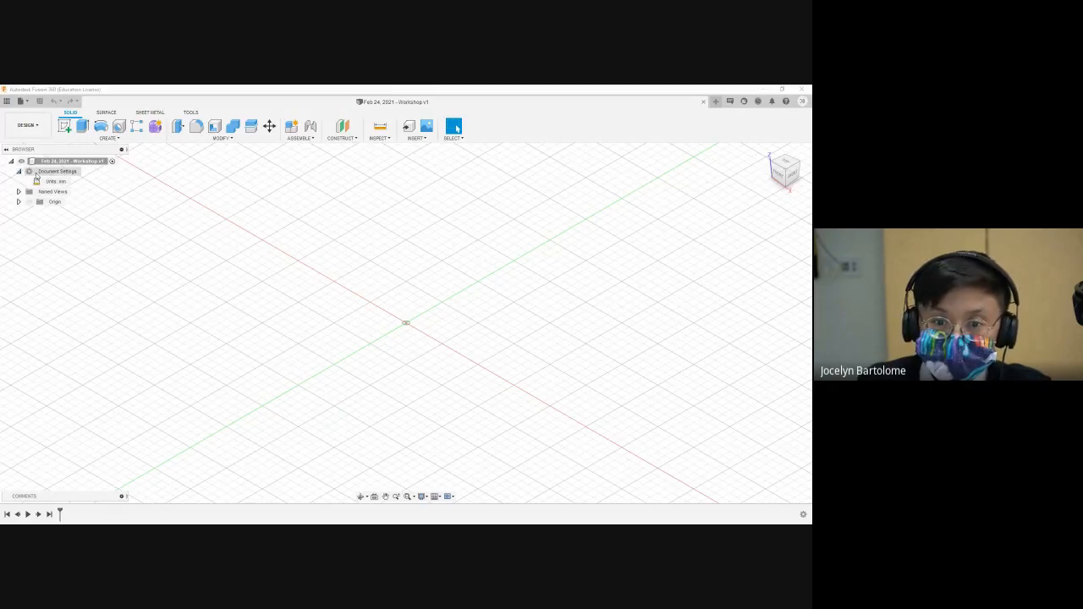
{"action": "left_click", "coordinate": [39, 174]}
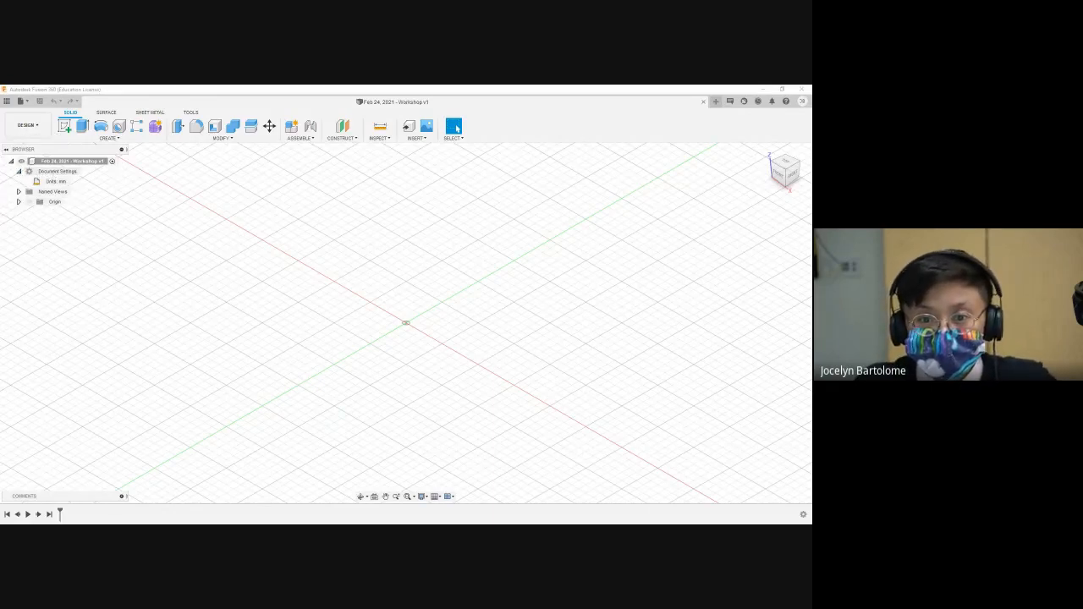
{"action": "left_click", "coordinate": [18, 170]}
{"action": "left_click", "coordinate": [19, 171]}
{"action": "left_click", "coordinate": [18, 171]}
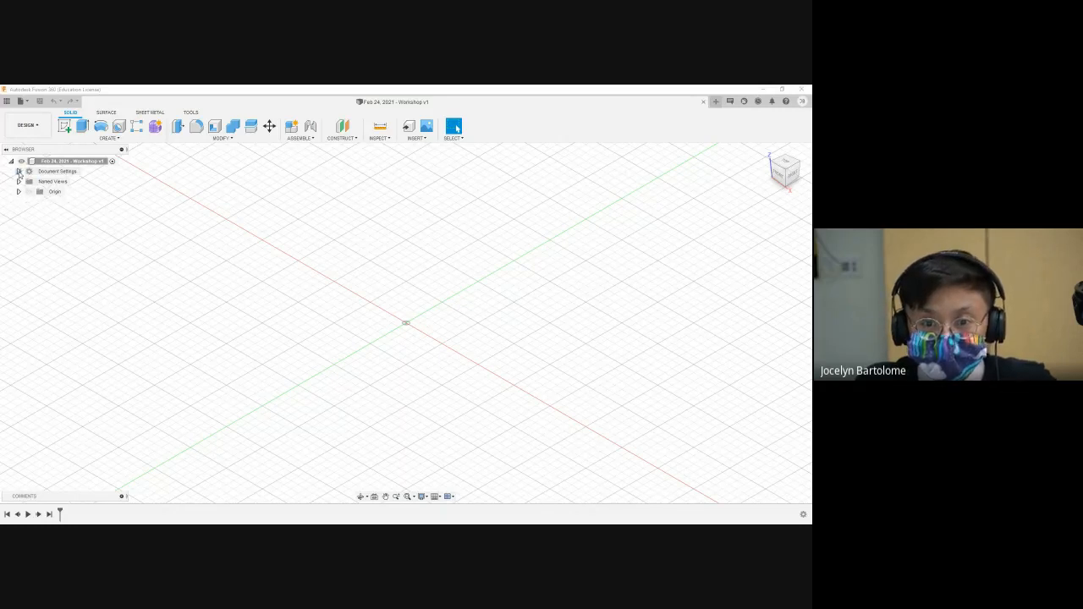
{"action": "left_click", "coordinate": [18, 171]}
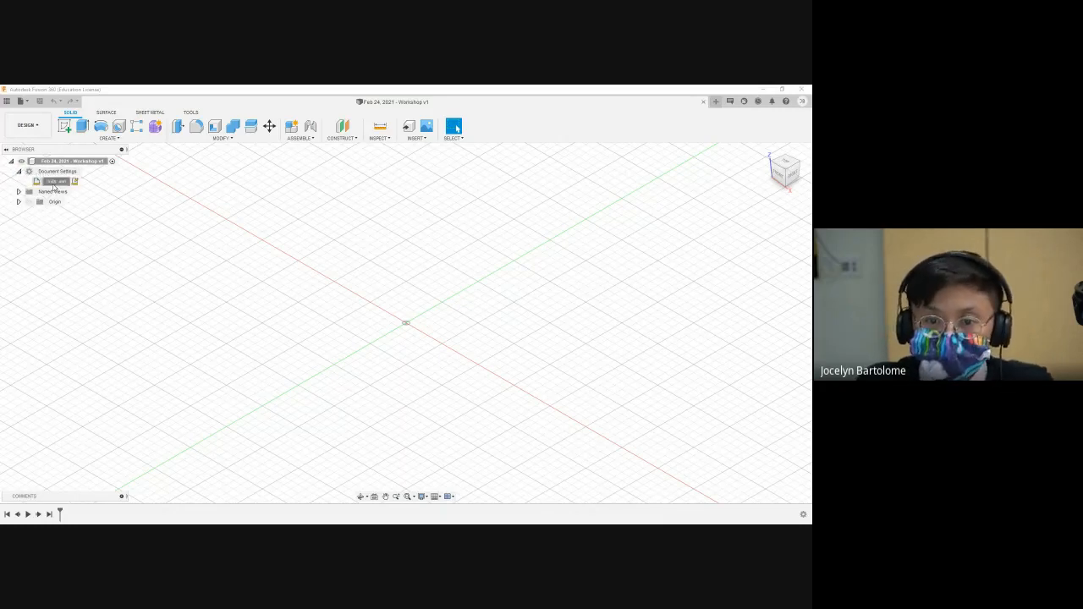
{"action": "left_click", "coordinate": [74, 182]}
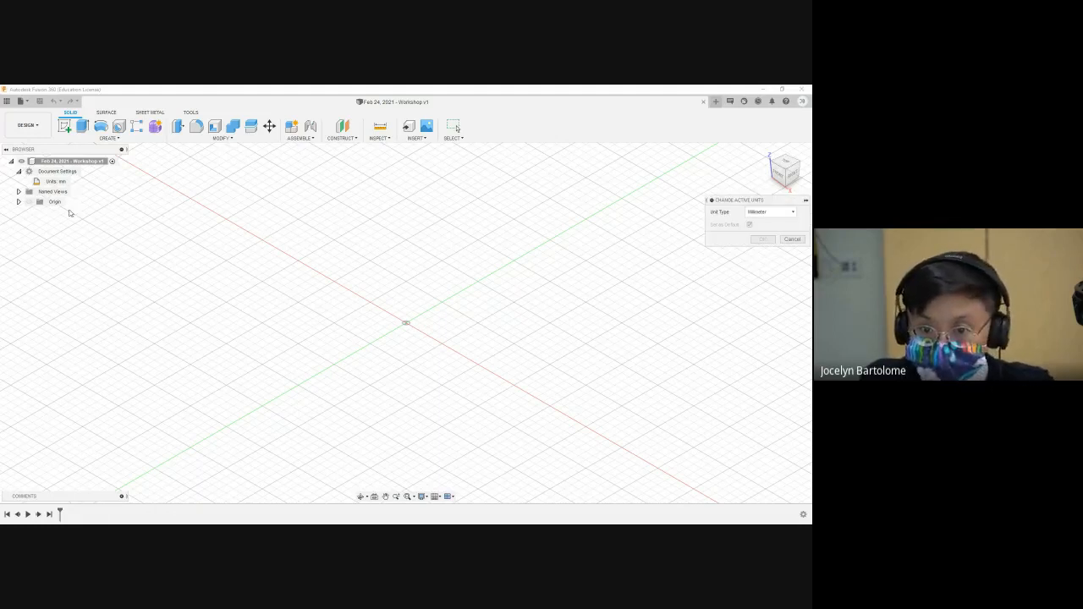
{"action": "left_click_drag", "start_coordinate": [753, 199], "coordinate": [393, 235]}
{"action": "left_click", "coordinate": [410, 246]}
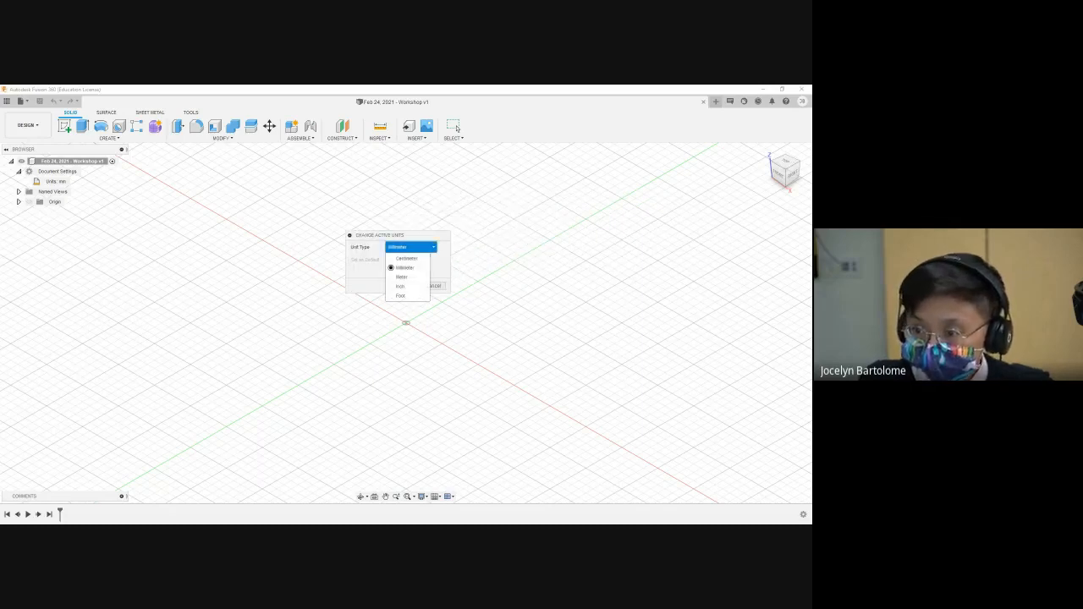
{"action": "left_click", "coordinate": [406, 258]}
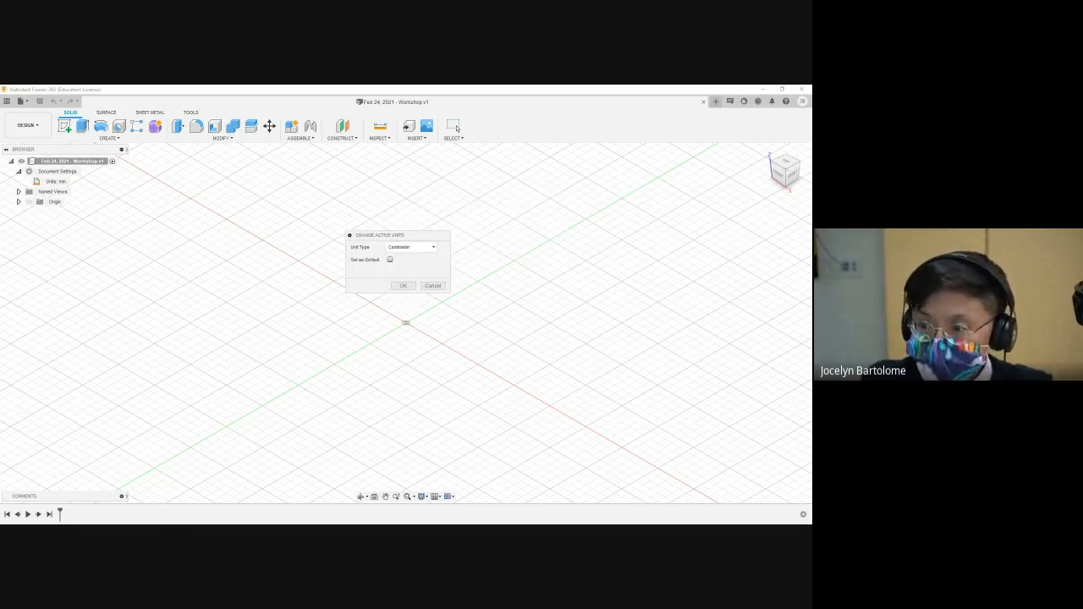
{"action": "left_click", "coordinate": [403, 285]}
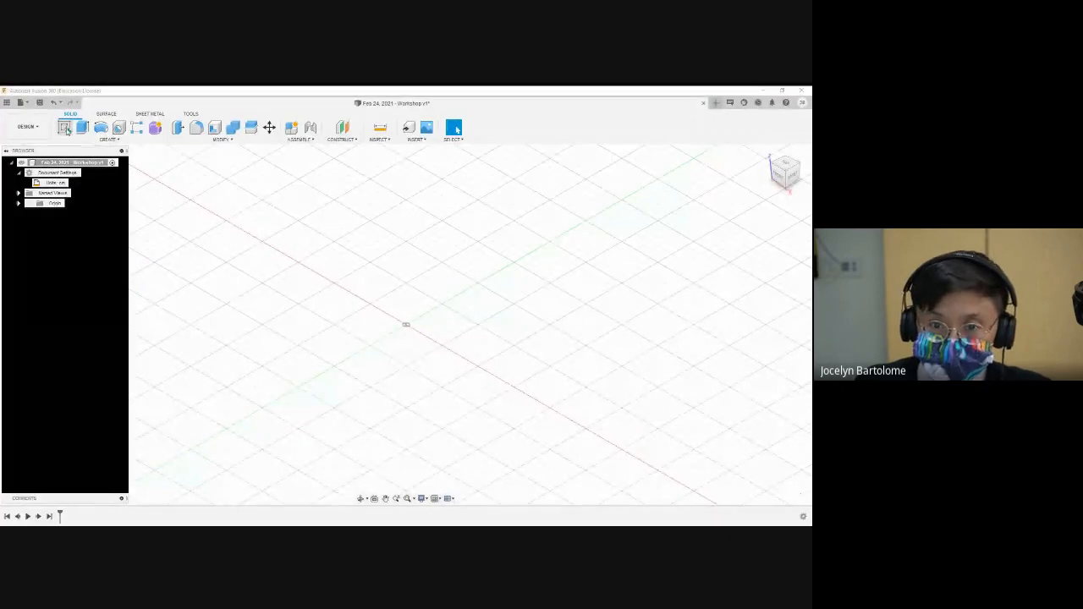
Step: Create a sketch on the horizontal XY origin plane, seen from the top
{"action": "left_click", "coordinate": [65, 128]}
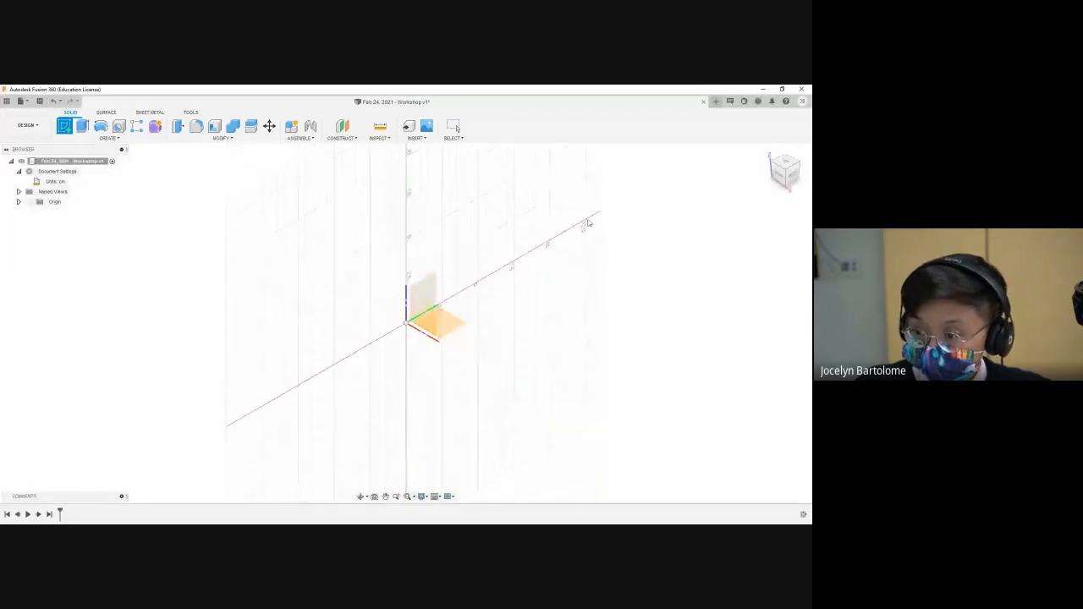
{"action": "left_click", "coordinate": [785, 164]}
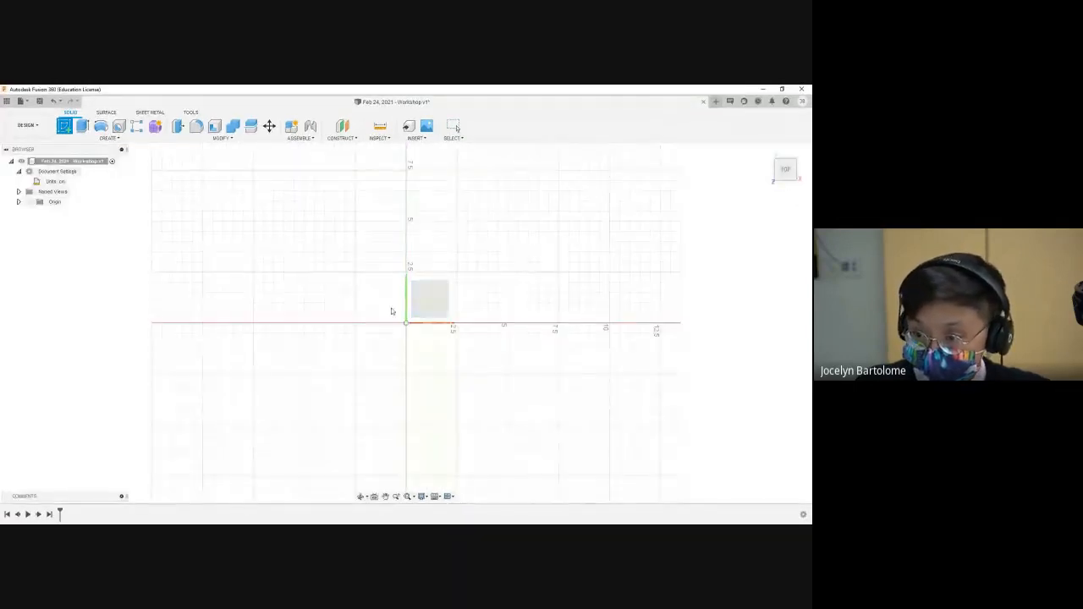
{"action": "left_click", "coordinate": [427, 294]}
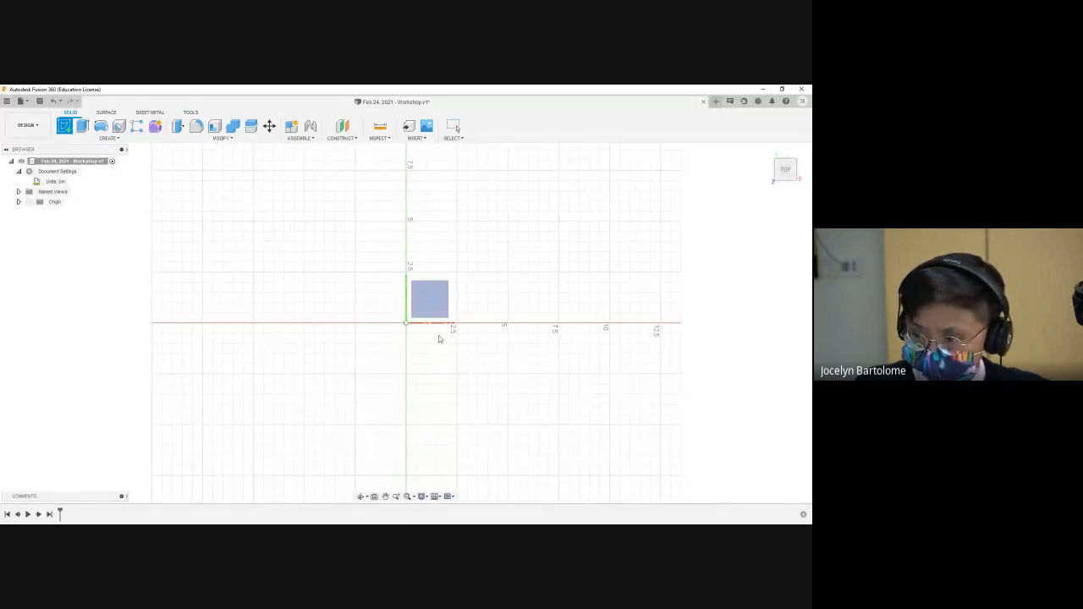
{"action": "left_click", "coordinate": [428, 309]}
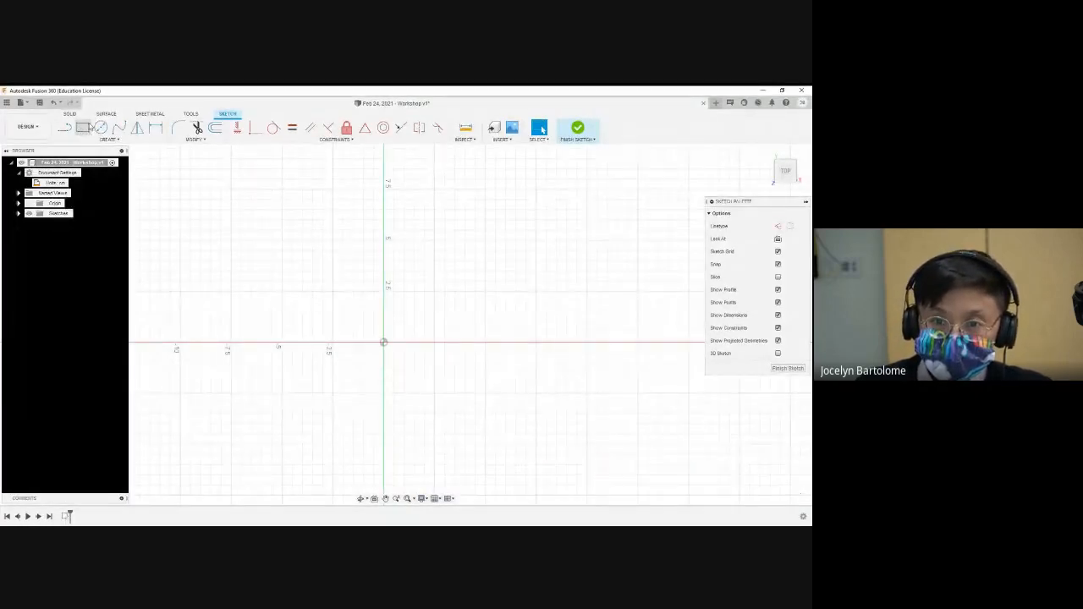
Step: Sketch a square about 7 × 7 cm with its lower-left corner at the origin, and finish the sketch
{"action": "left_click", "coordinate": [85, 132]}
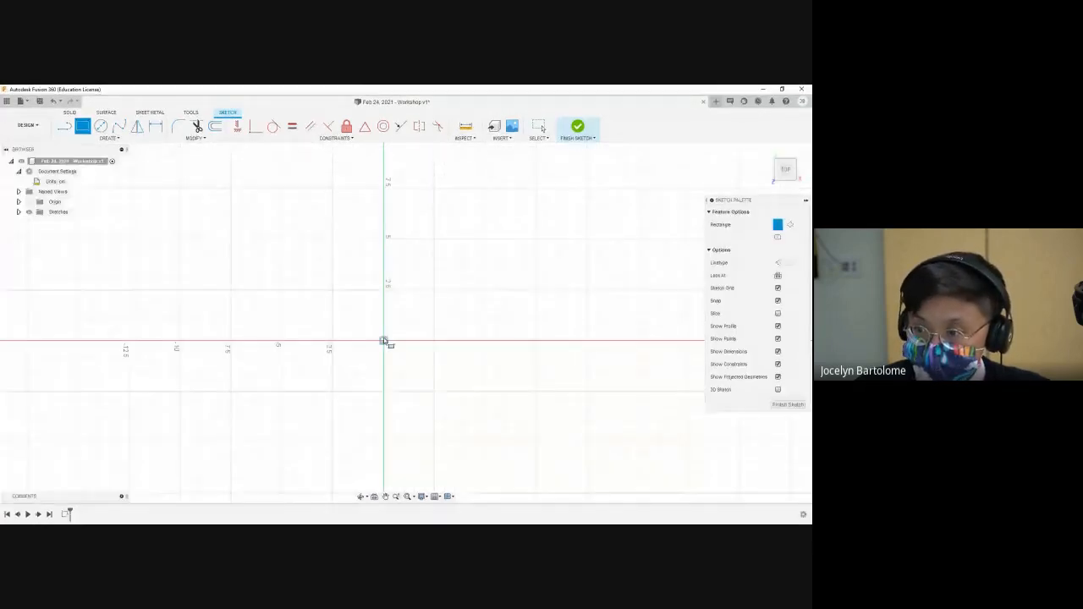
{"action": "left_click", "coordinate": [383, 342]}
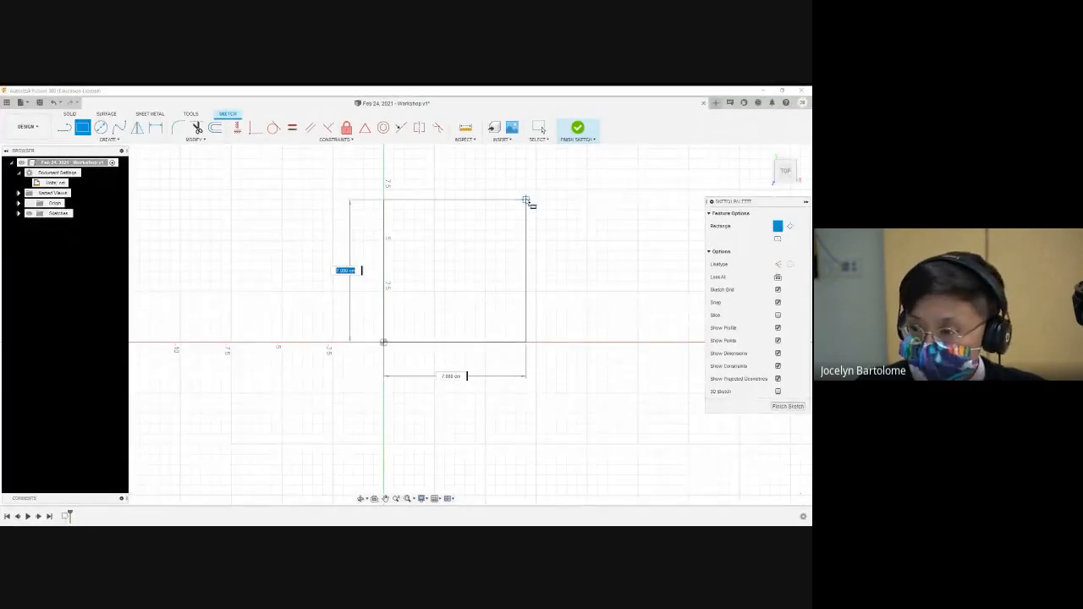
{"action": "left_click", "coordinate": [526, 200]}
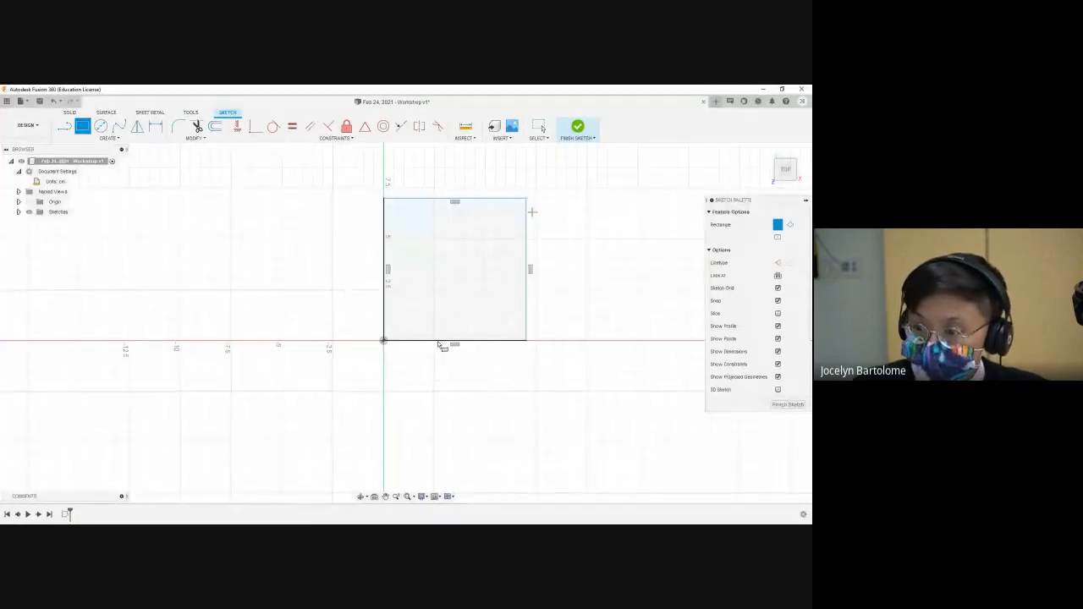
{"action": "scroll", "coordinate": [397, 350], "scroll_direction": "up", "scroll_amount": 3}
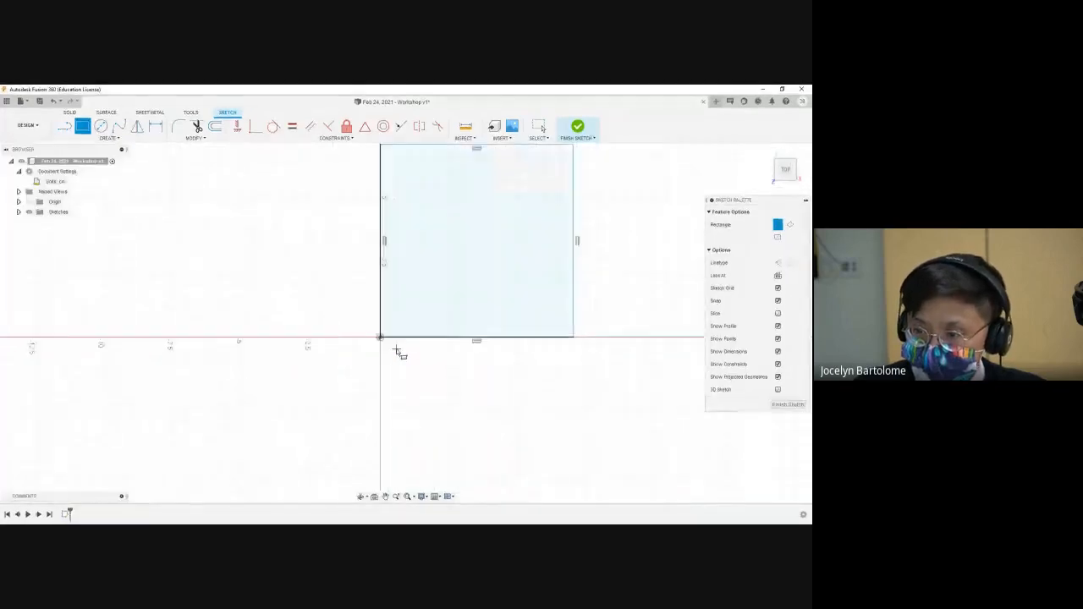
{"action": "scroll", "coordinate": [404, 343], "scroll_direction": "down", "scroll_amount": 5}
{"action": "scroll", "coordinate": [466, 194], "scroll_direction": "up", "scroll_amount": 3}
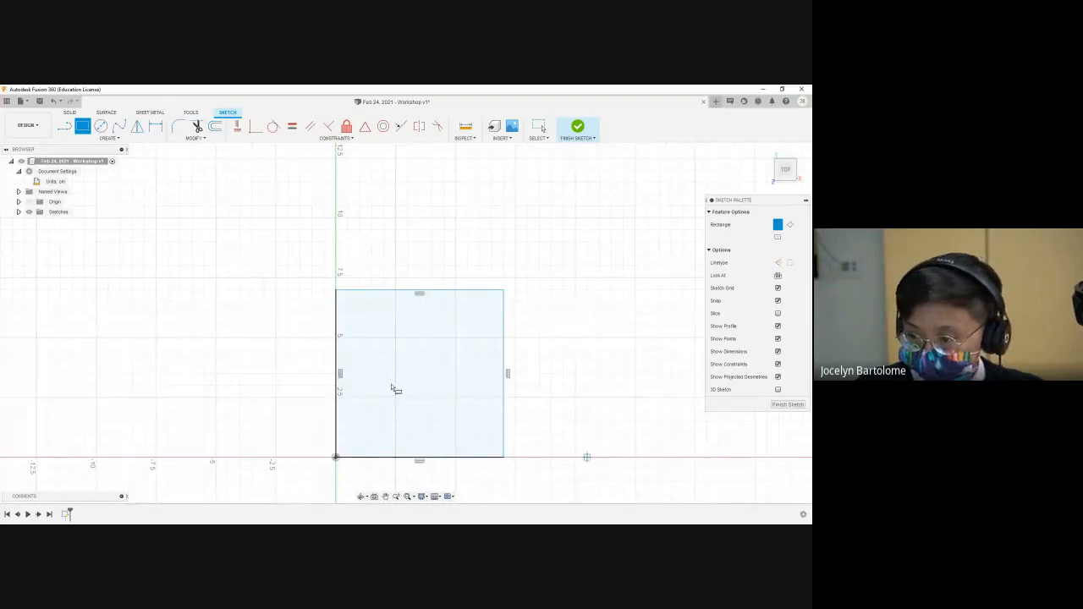
{"action": "scroll", "coordinate": [373, 327], "scroll_direction": "down", "scroll_amount": 2}
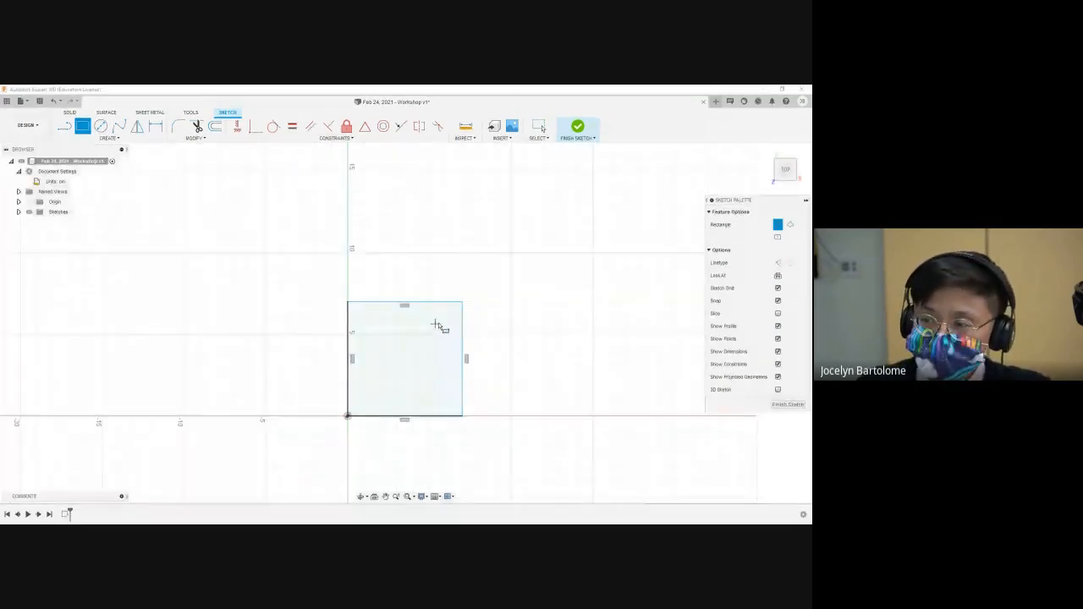
{"action": "left_click", "coordinate": [577, 129]}
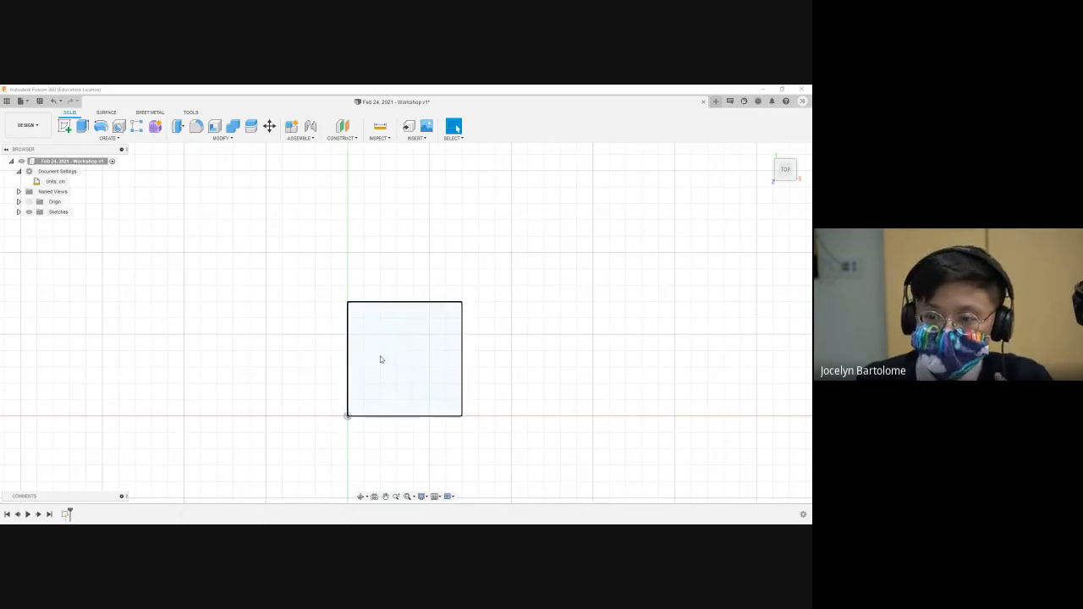
{"action": "left_click", "coordinate": [355, 367]}
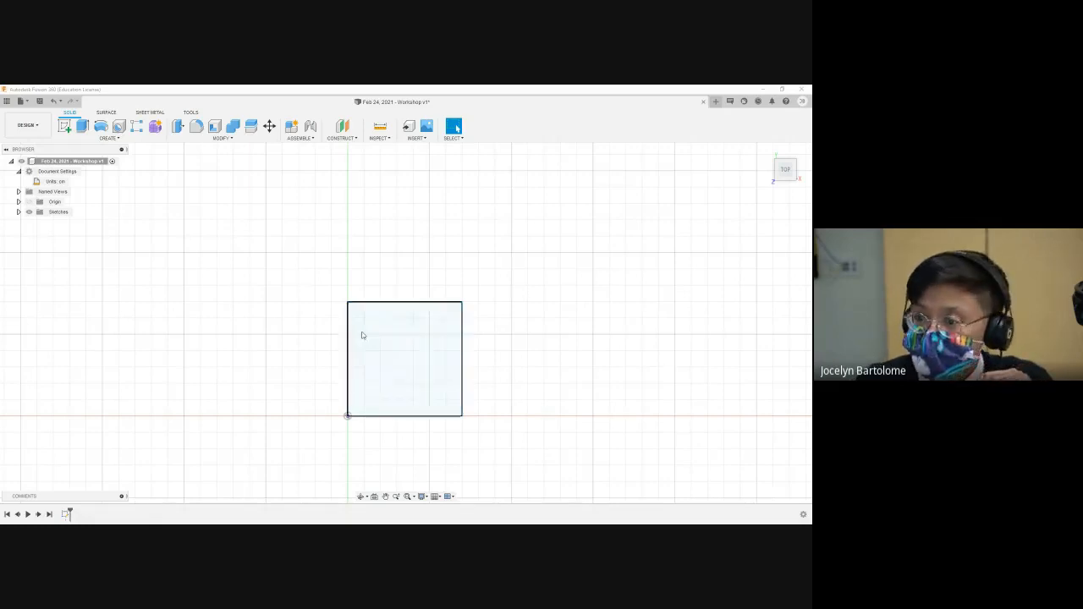
Step: Extrude the square profile upward 7 cm on one side as a new body to form a cube
{"action": "mouse_move", "coordinate": [766, 151]}
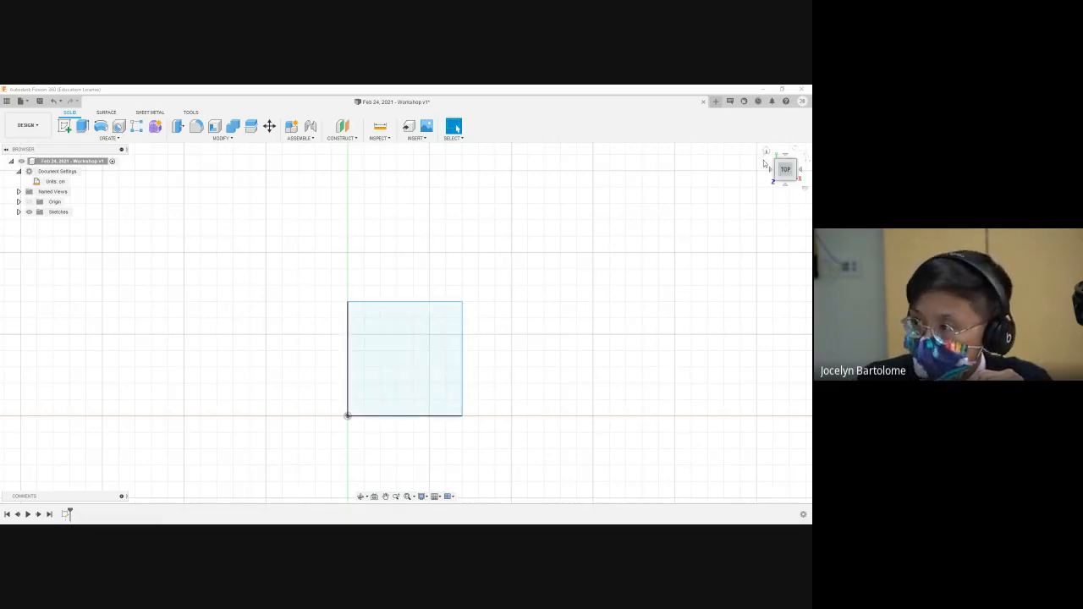
{"action": "left_click", "coordinate": [766, 151]}
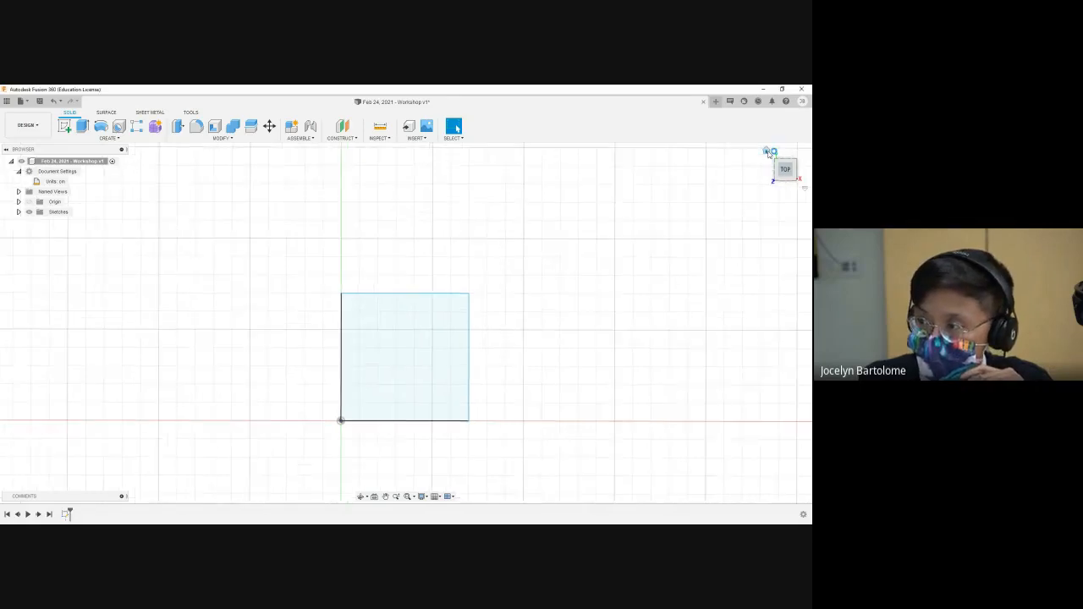
{"action": "left_click", "coordinate": [767, 152]}
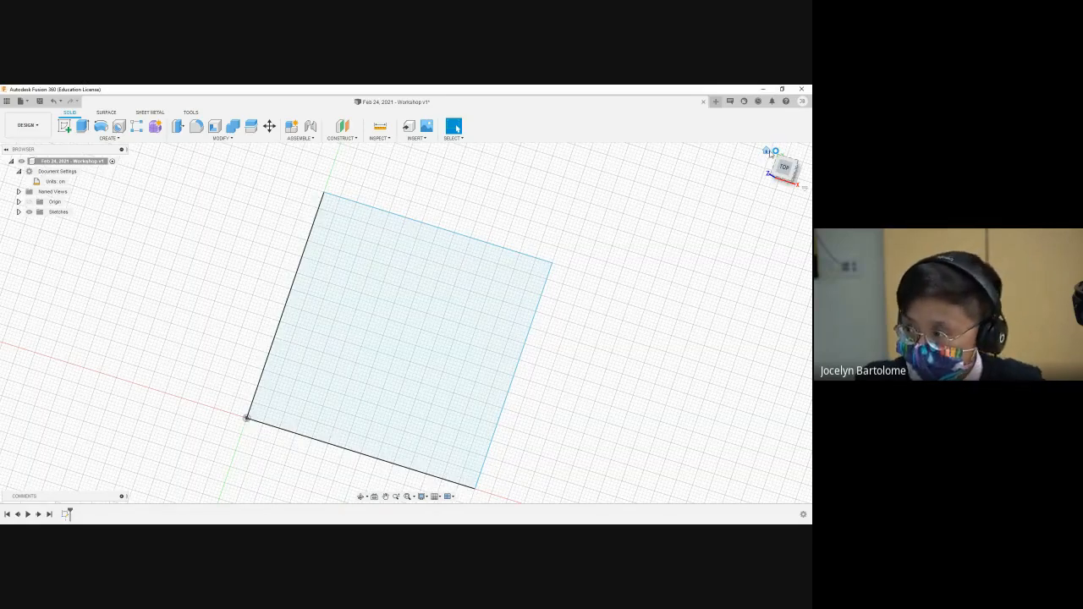
{"action": "left_click", "coordinate": [766, 151]}
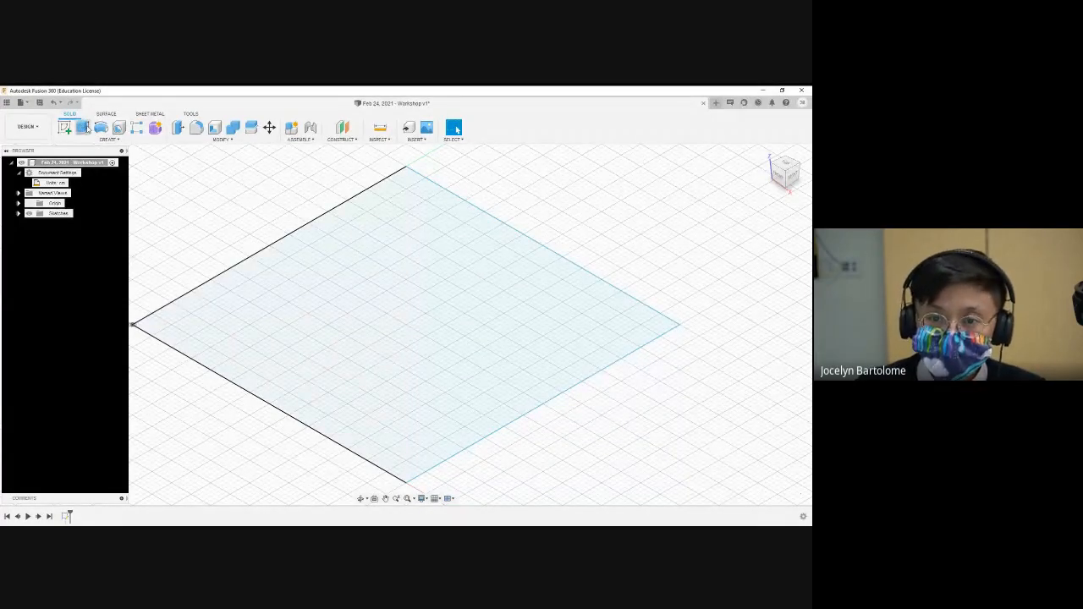
{"action": "left_click", "coordinate": [83, 127]}
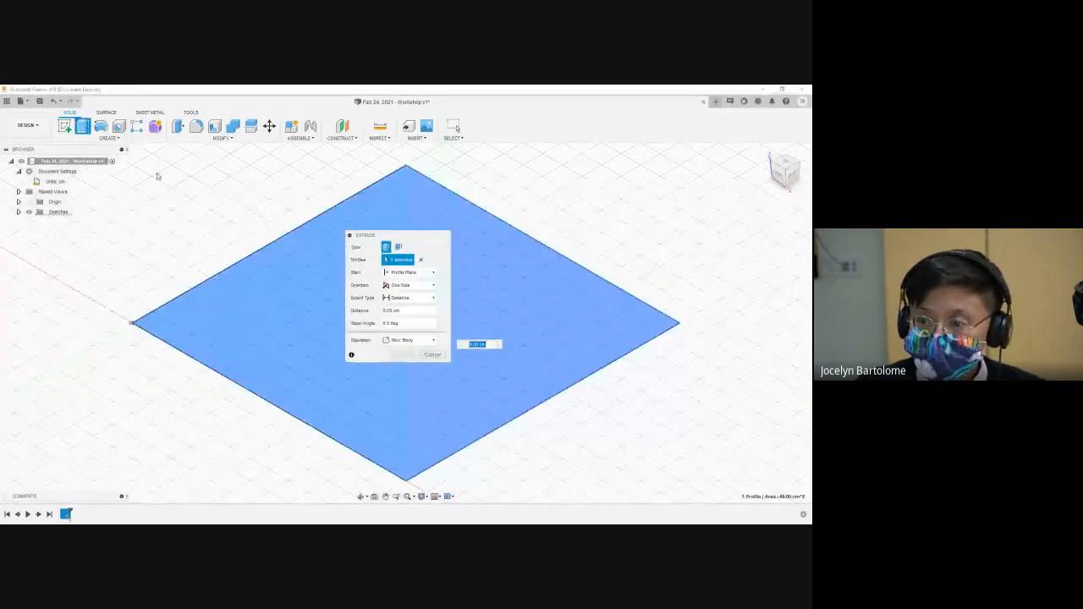
{"action": "left_click_drag", "start_coordinate": [401, 234], "coordinate": [693, 238]}
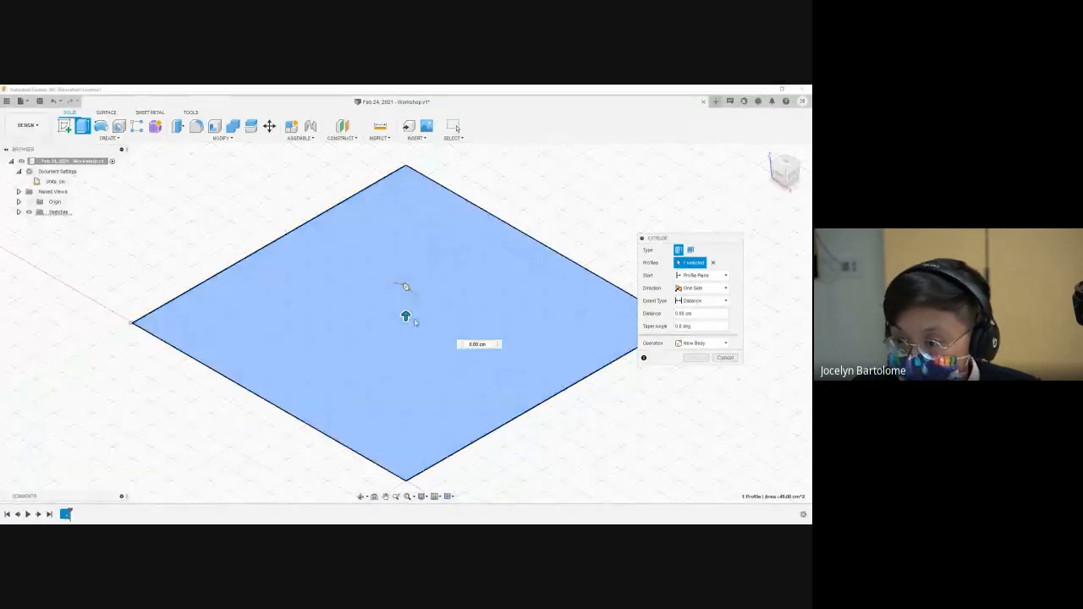
{"action": "left_click_drag", "start_coordinate": [405, 316], "coordinate": [458, 264]}
{"action": "scroll", "coordinate": [442, 263], "scroll_direction": "up", "scroll_amount": 2}
{"action": "scroll", "coordinate": [440, 266], "scroll_direction": "down", "scroll_amount": 4}
{"action": "scroll", "coordinate": [457, 257], "scroll_direction": "down", "scroll_amount": 2}
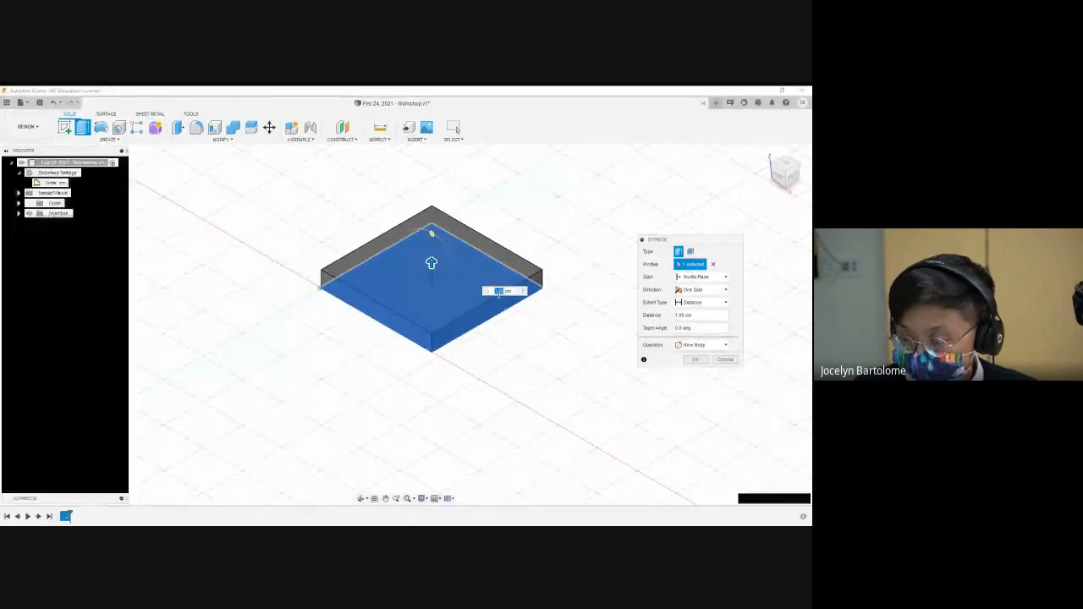
{"action": "type", "text": "7"}
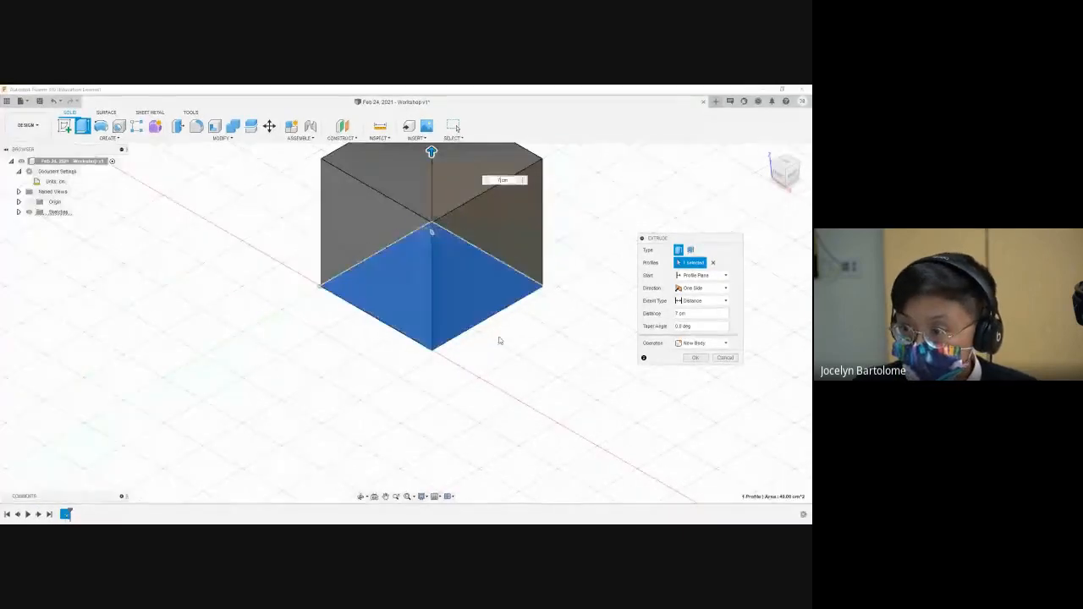
{"action": "scroll", "coordinate": [499, 341], "scroll_direction": "down", "scroll_amount": 2}
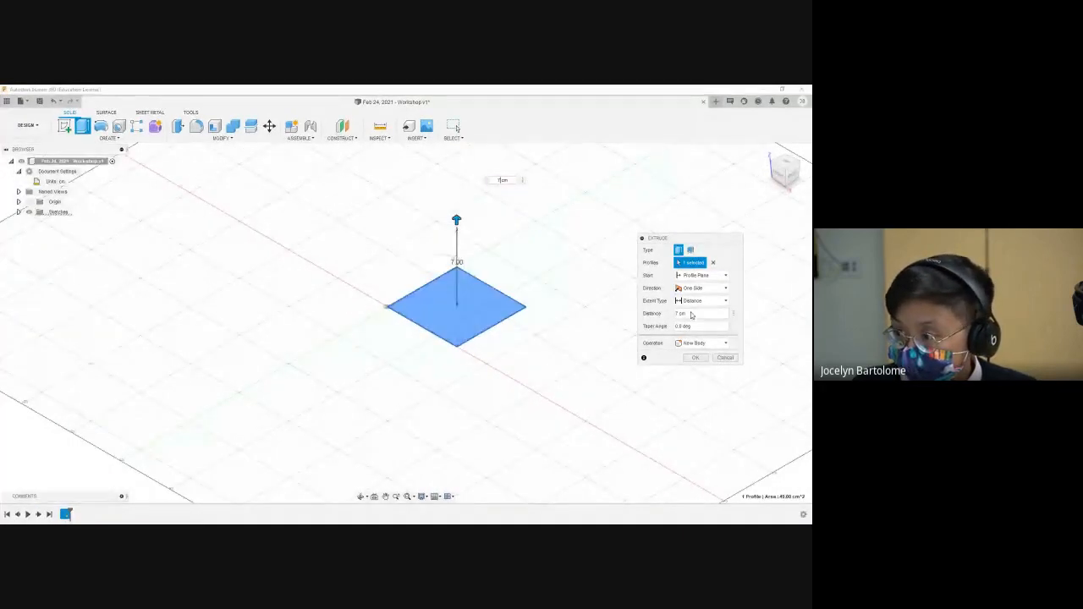
{"action": "double_click", "coordinate": [681, 315]}
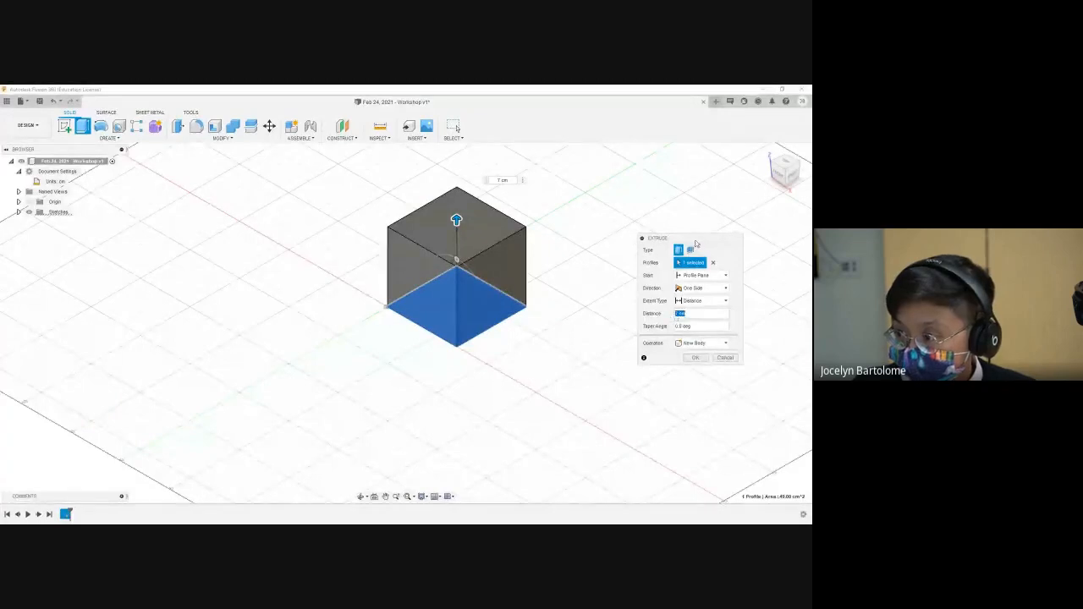
{"action": "left_click_drag", "start_coordinate": [696, 240], "coordinate": [640, 211]}
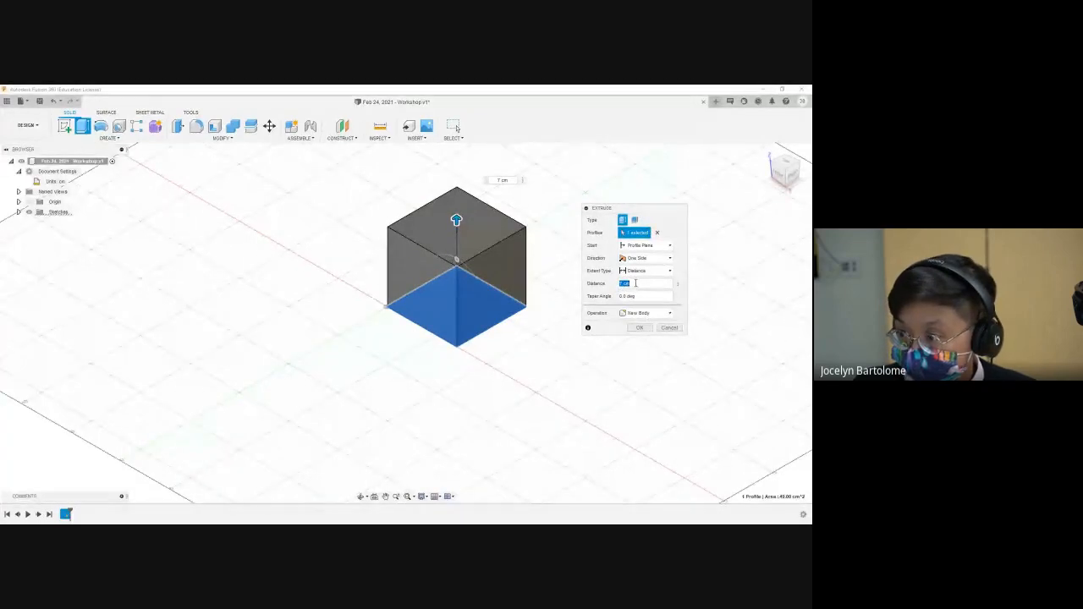
{"action": "left_click", "coordinate": [631, 287]}
{"action": "left_click_drag", "start_coordinate": [638, 285], "coordinate": [607, 284]}
{"action": "type", "text": "7"}
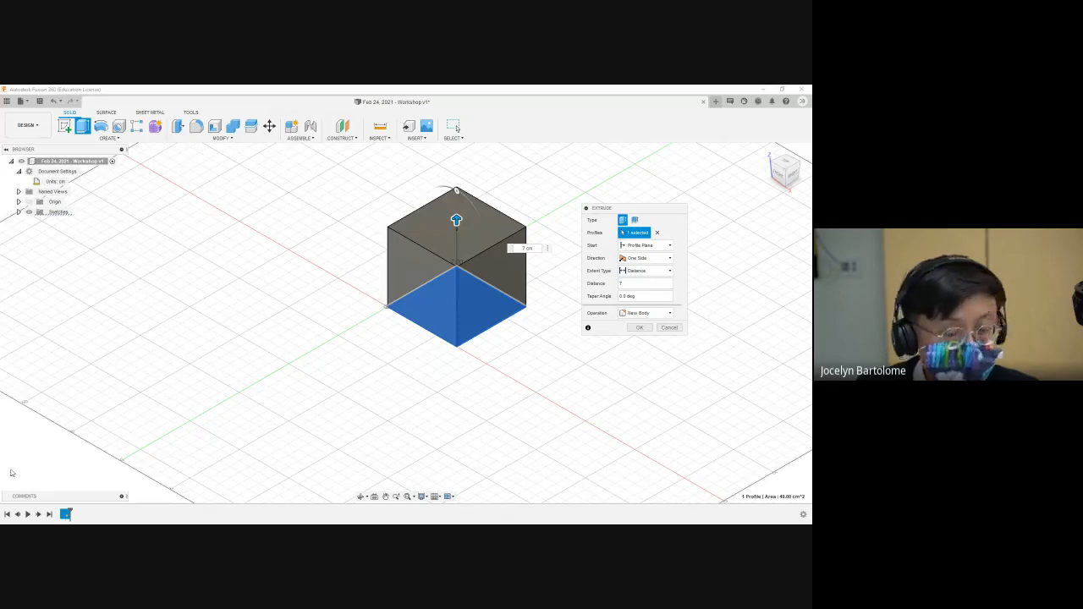
{"action": "left_click", "coordinate": [639, 327]}
Step: Create a new sketch on the top face of the cube
{"action": "scroll", "coordinate": [486, 247], "scroll_direction": "down", "scroll_amount": 3}
{"action": "scroll", "coordinate": [480, 177], "scroll_direction": "up", "scroll_amount": 3}
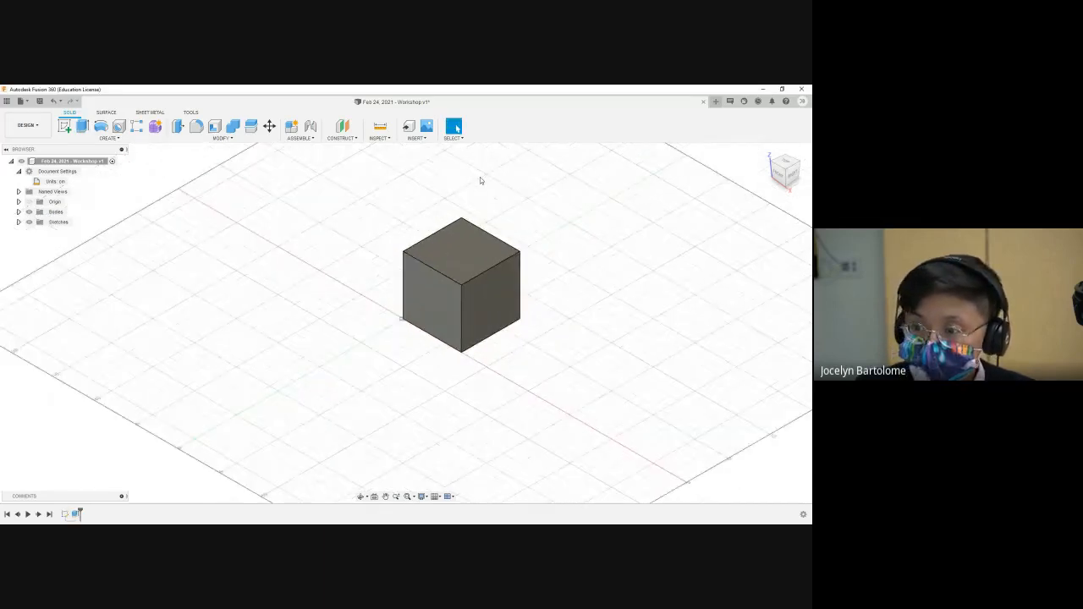
{"action": "scroll", "coordinate": [480, 177], "scroll_direction": "up", "scroll_amount": 2}
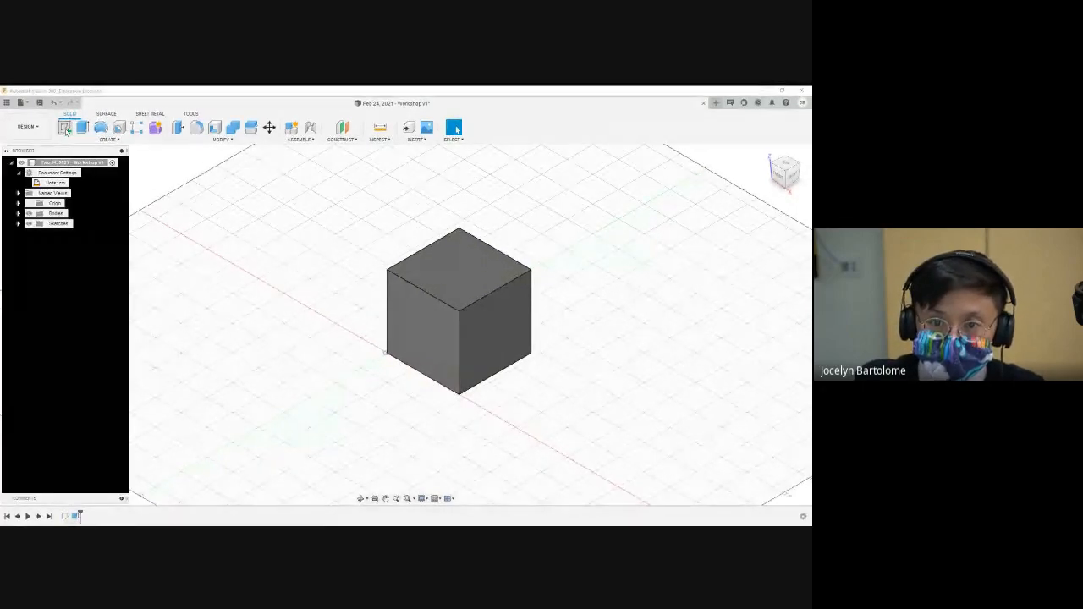
{"action": "left_click", "coordinate": [66, 127]}
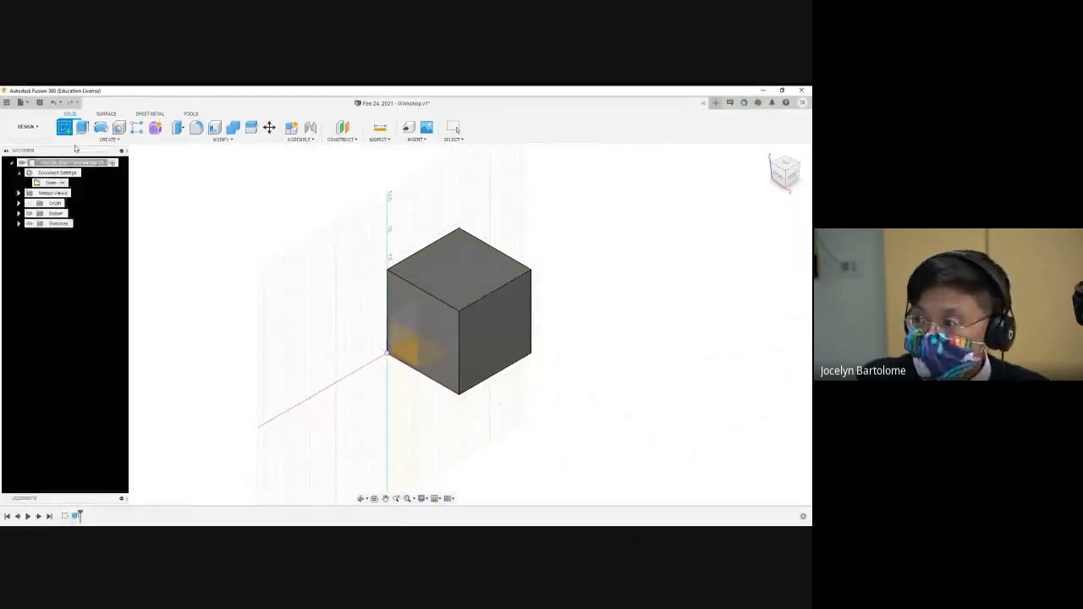
{"action": "left_click", "coordinate": [461, 267]}
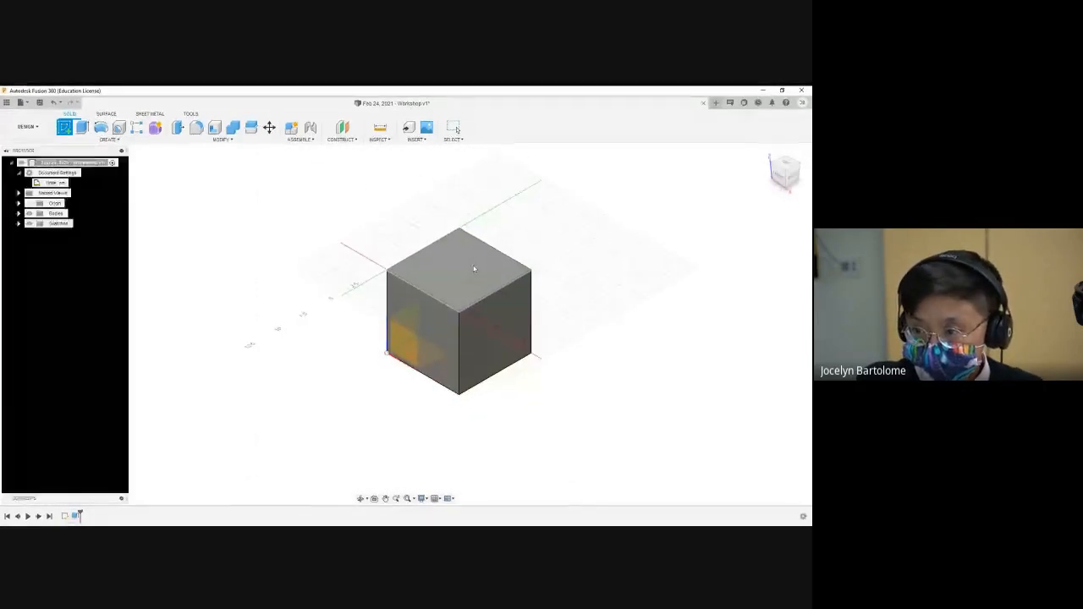
{"action": "left_click", "coordinate": [475, 268]}
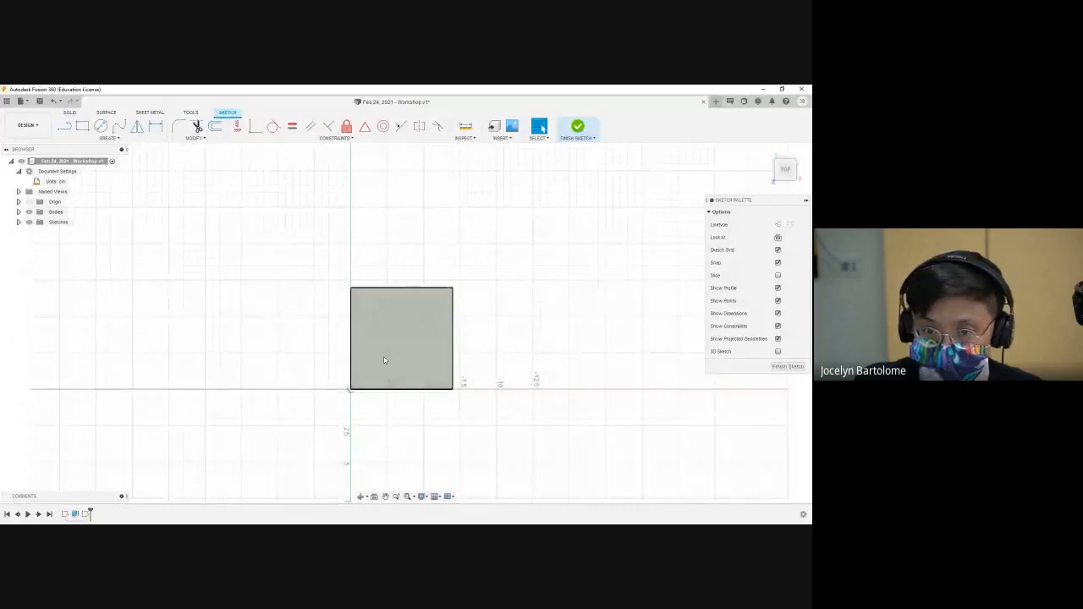
Step: Sketch a square about 6 × 6 cm inside the cube's top face, leaving a margin of about 0.5 cm on every side
{"action": "scroll", "coordinate": [403, 348], "scroll_direction": "up", "scroll_amount": 5}
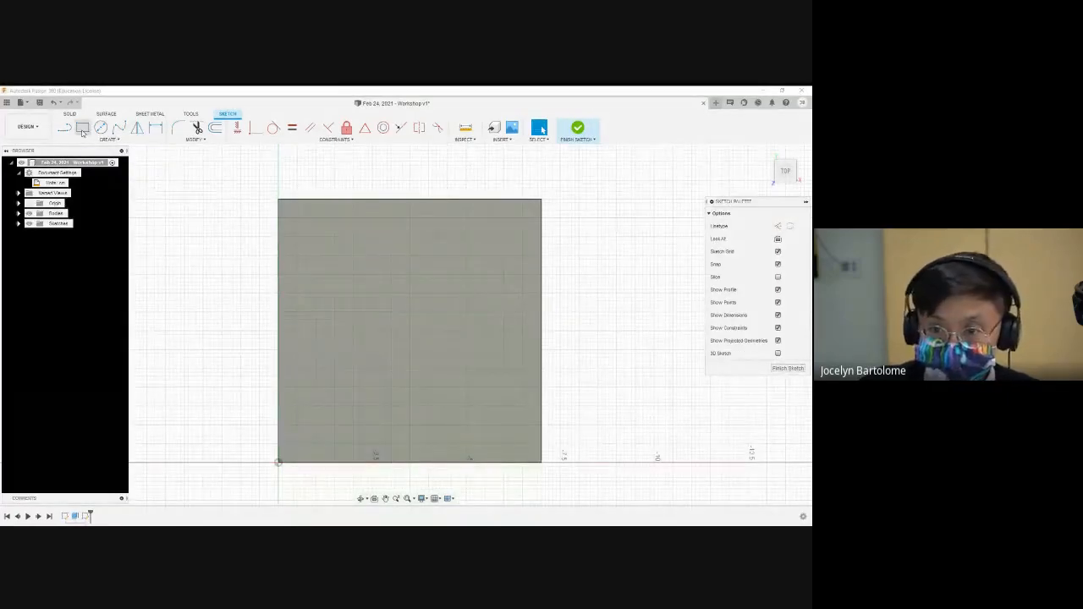
{"action": "left_click", "coordinate": [82, 129]}
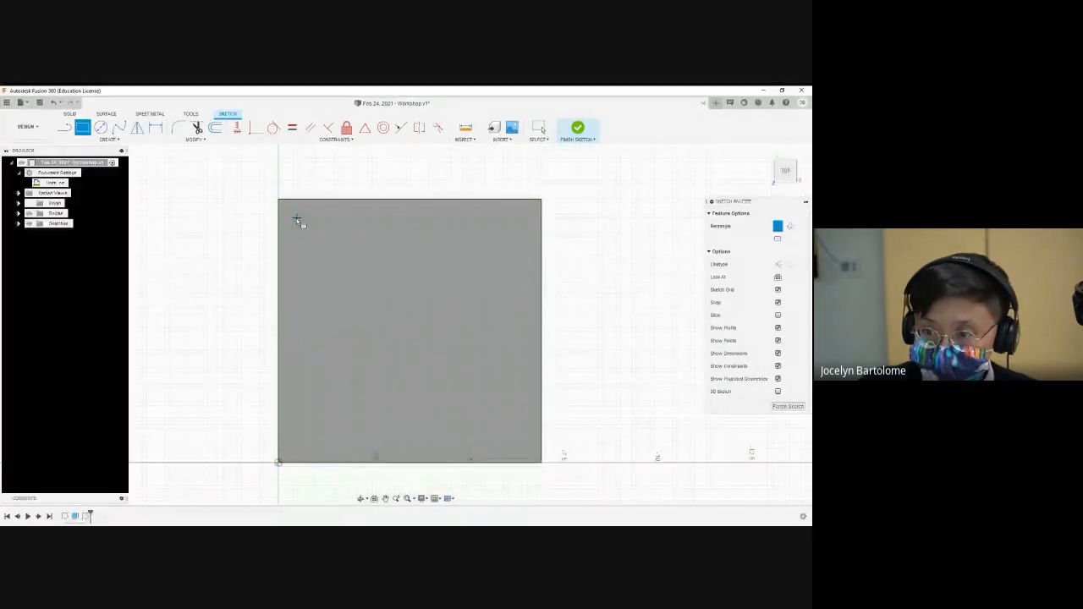
{"action": "left_click", "coordinate": [297, 217]}
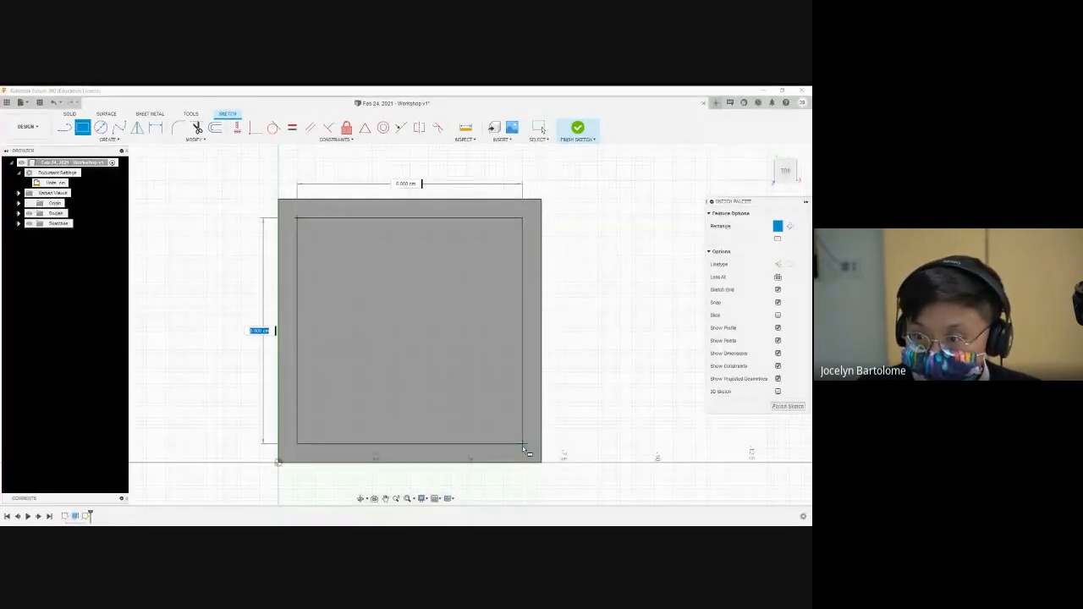
{"action": "left_click", "coordinate": [524, 448]}
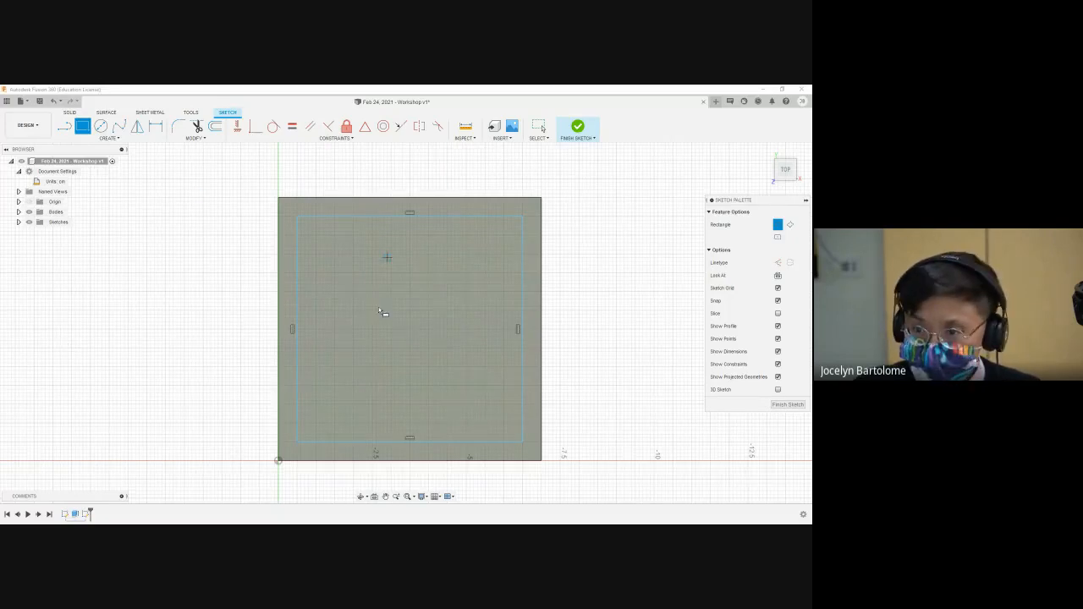
Step: Dimension the gap between the inner square's left side and the cube's left edge to 0.5 cm
{"action": "left_click", "coordinate": [157, 126]}
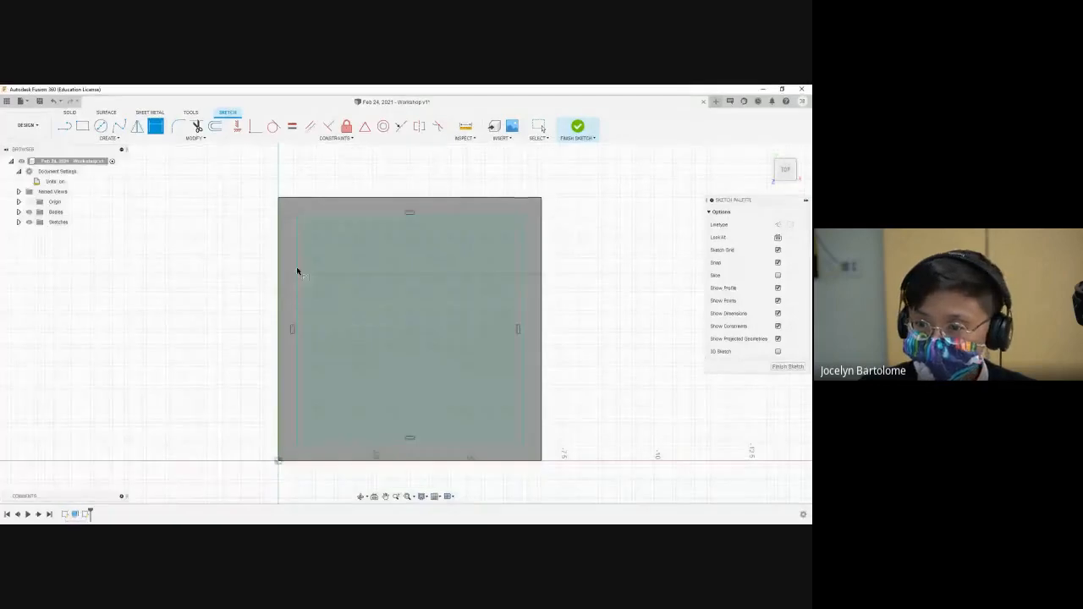
{"action": "left_click", "coordinate": [295, 274]}
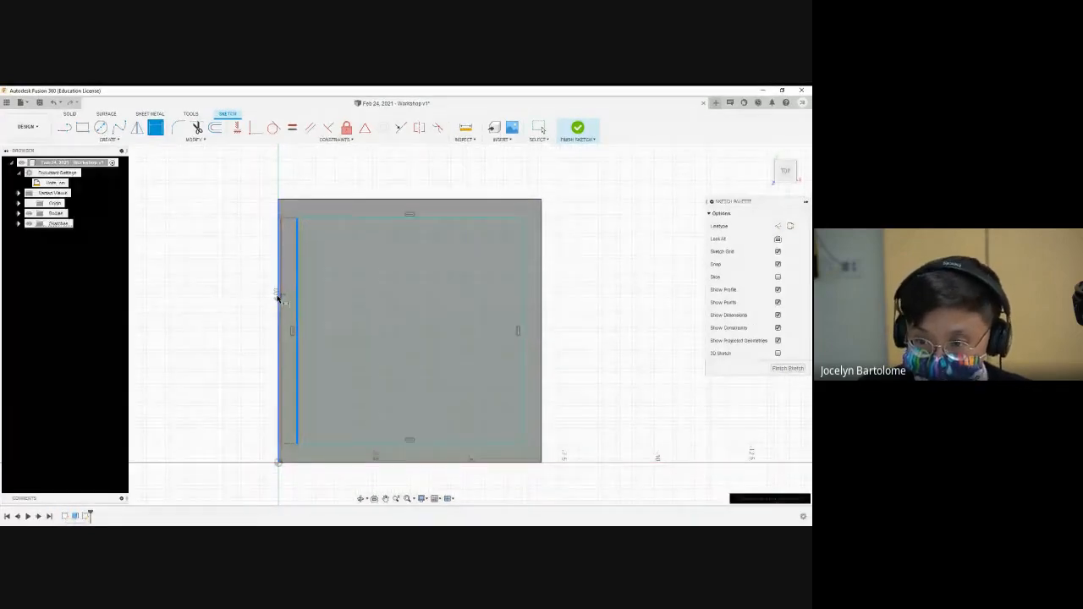
{"action": "left_click", "coordinate": [278, 297], "text": "shift"}
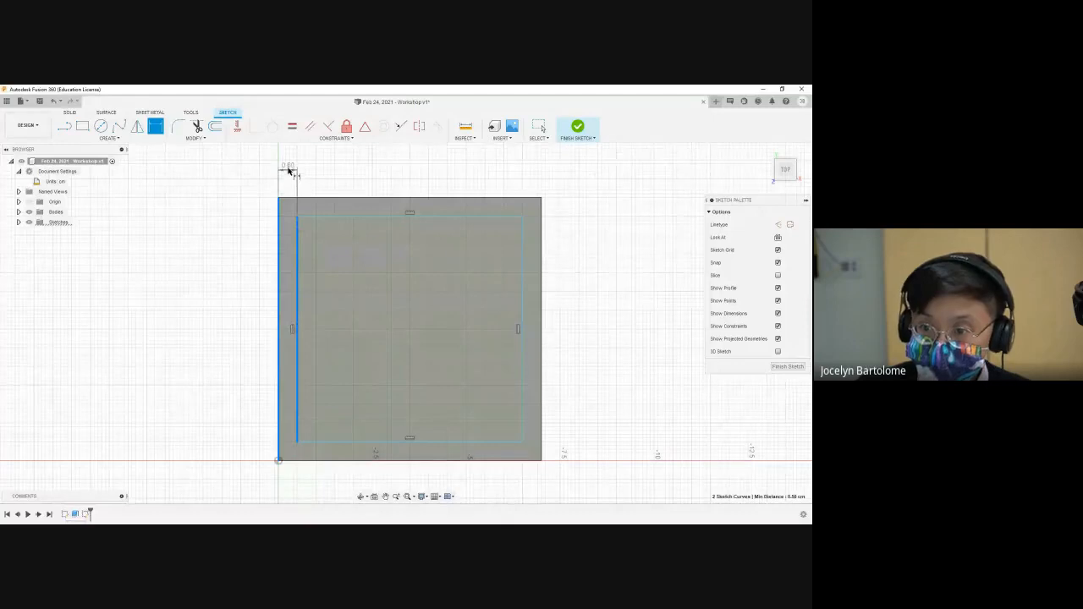
{"action": "left_click", "coordinate": [288, 175]}
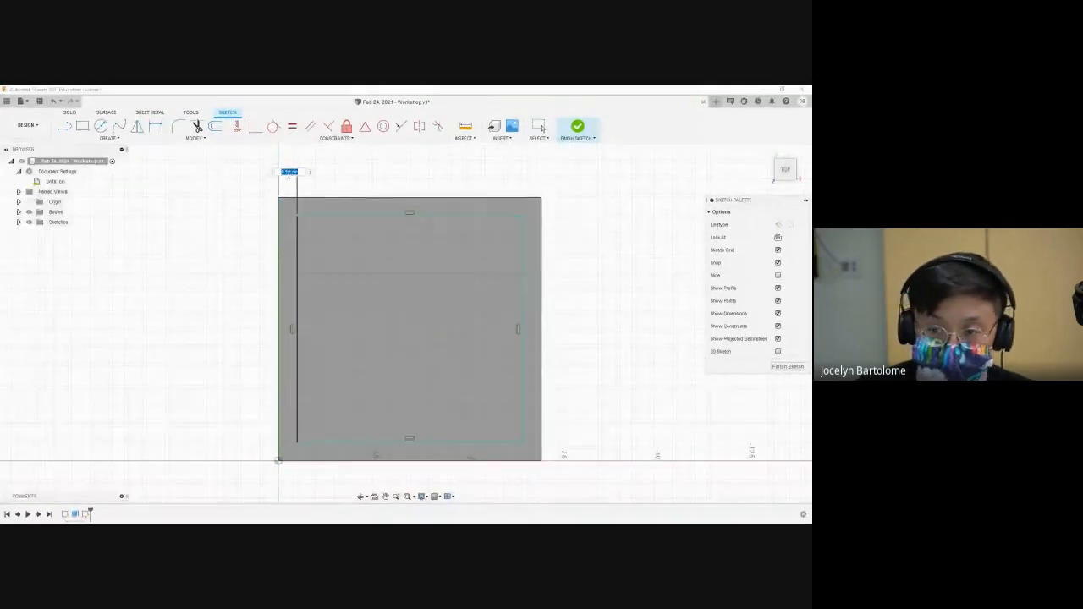
{"action": "type", "text": "4"}
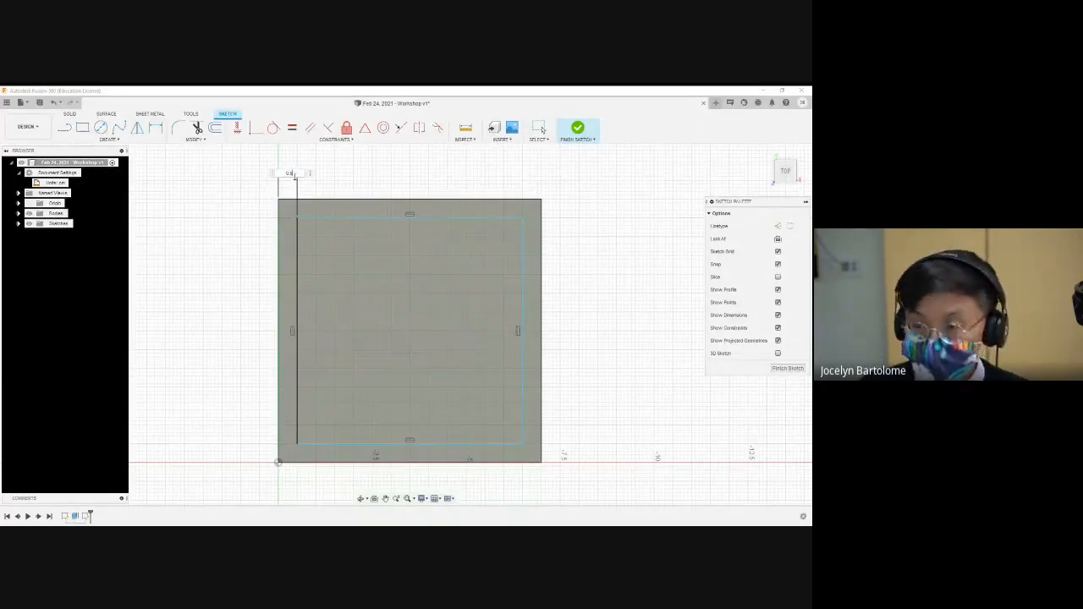
{"action": "key", "text": "Return"}
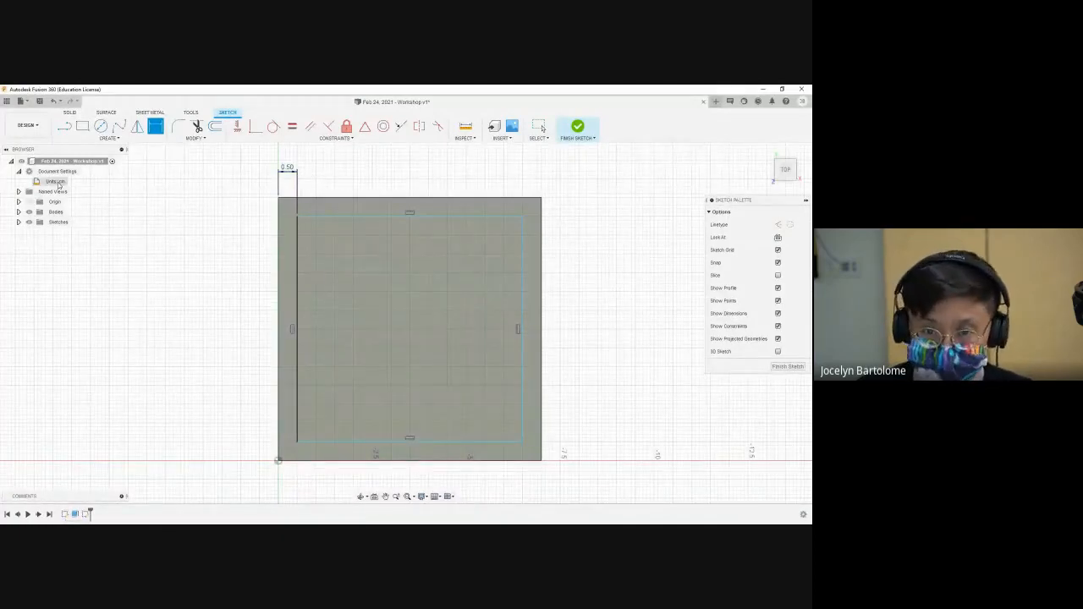
{"action": "mouse_move", "coordinate": [56, 182]}
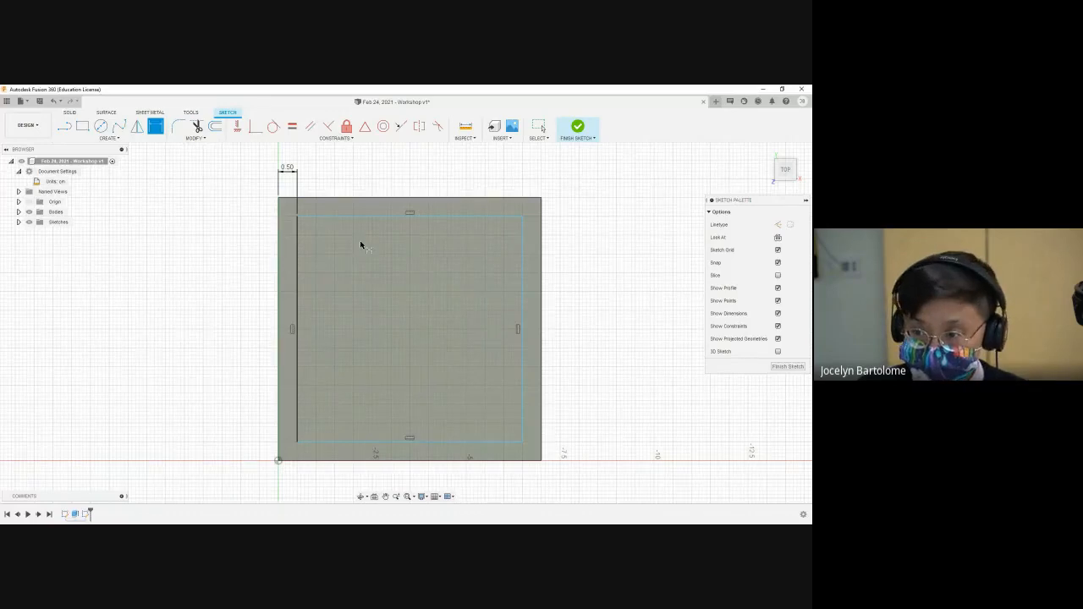
Step: Dimension the gap between the inner square's upper side and the cube's upper edge to 0.5 cm, and finish the sketch
{"action": "scroll", "coordinate": [359, 243], "scroll_direction": "down", "scroll_amount": 2}
{"action": "scroll", "coordinate": [469, 240], "scroll_direction": "up", "scroll_amount": 1}
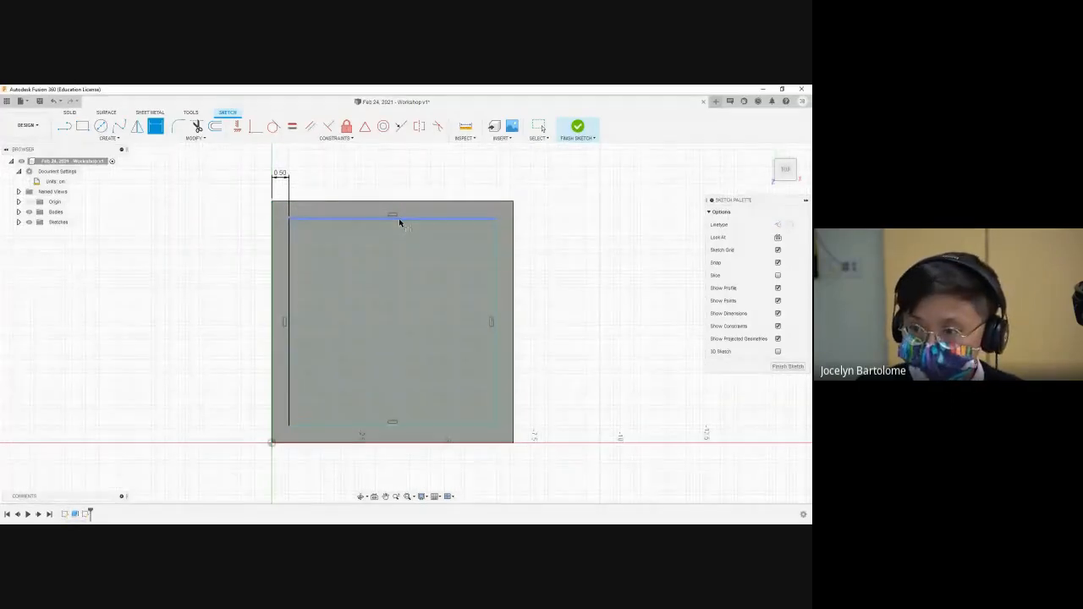
{"action": "left_click", "coordinate": [399, 219]}
{"action": "key", "text": "d"}
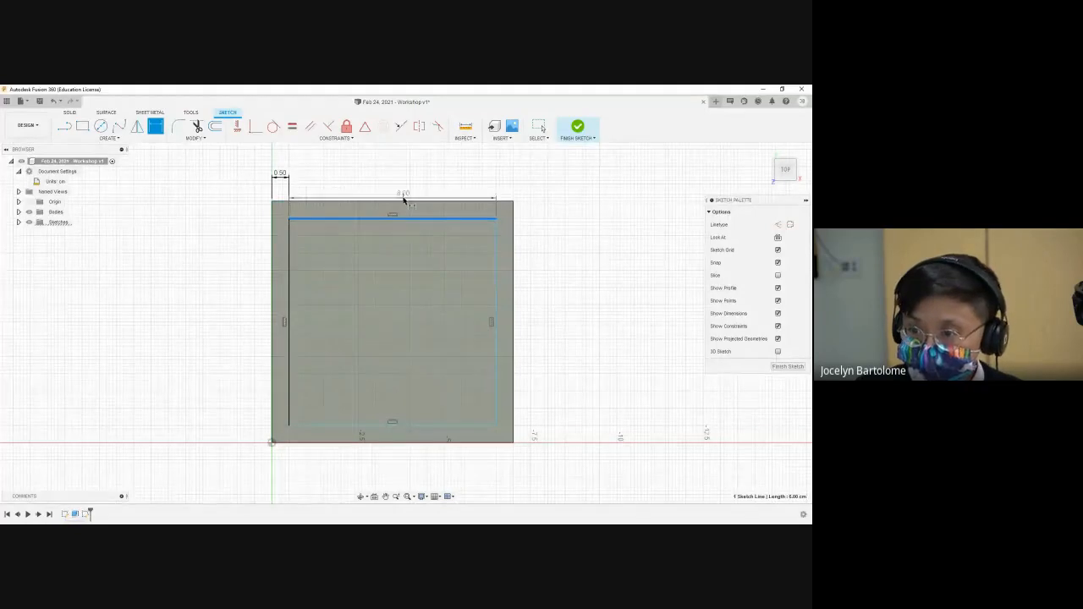
{"action": "left_click", "coordinate": [399, 202]}
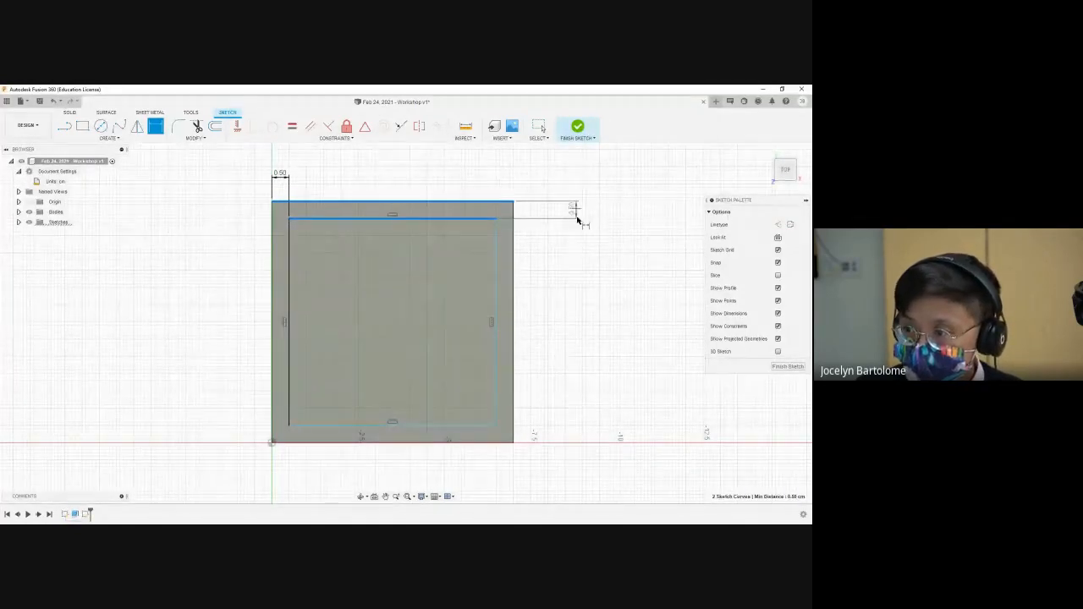
{"action": "left_click", "coordinate": [612, 211]}
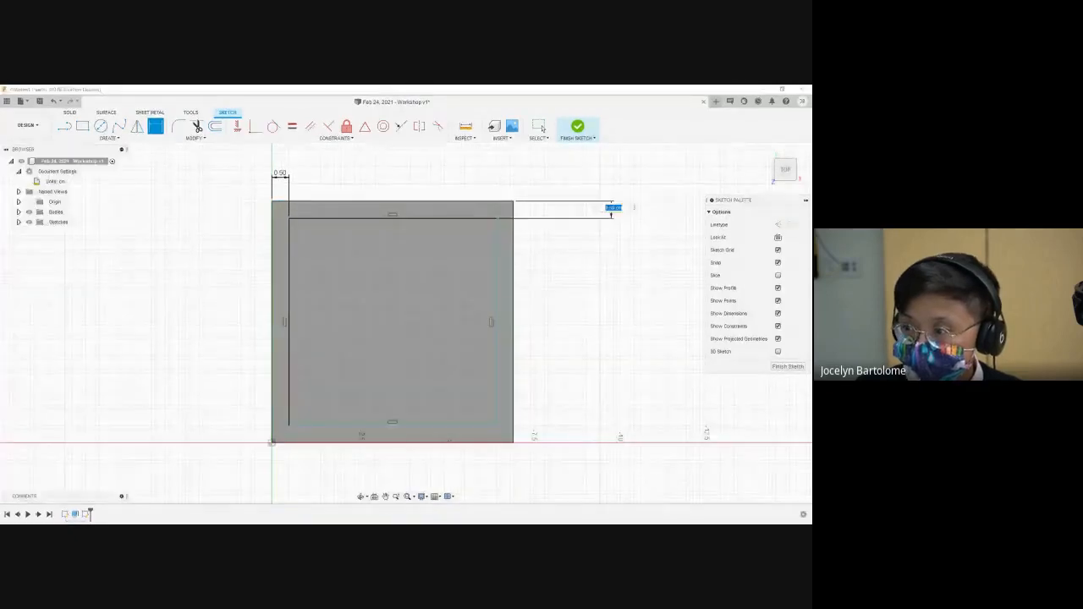
{"action": "type", "text": "0.5"}
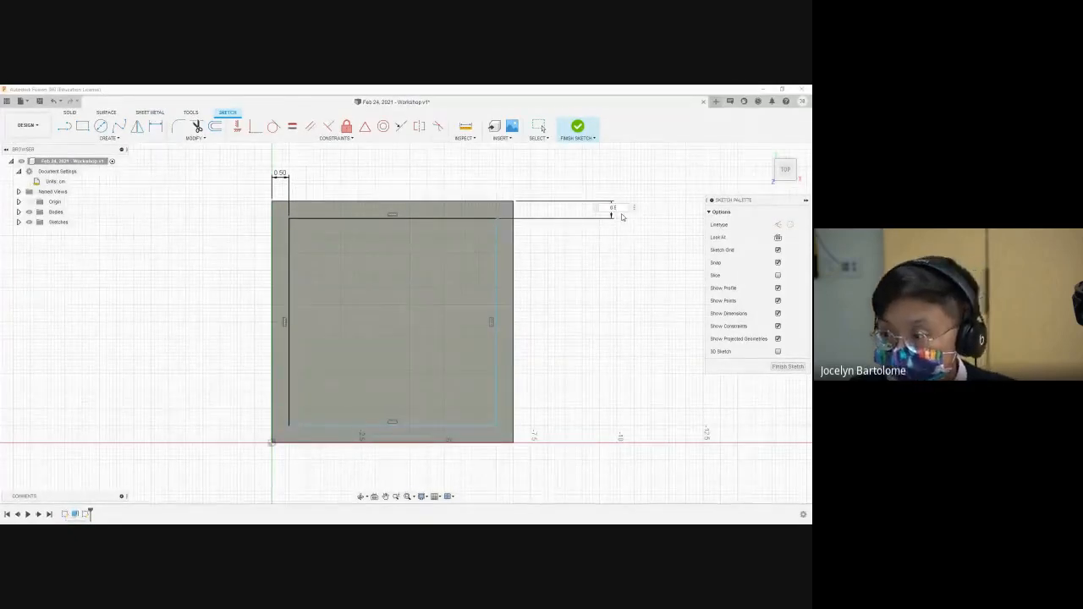
{"action": "key", "text": "Return"}
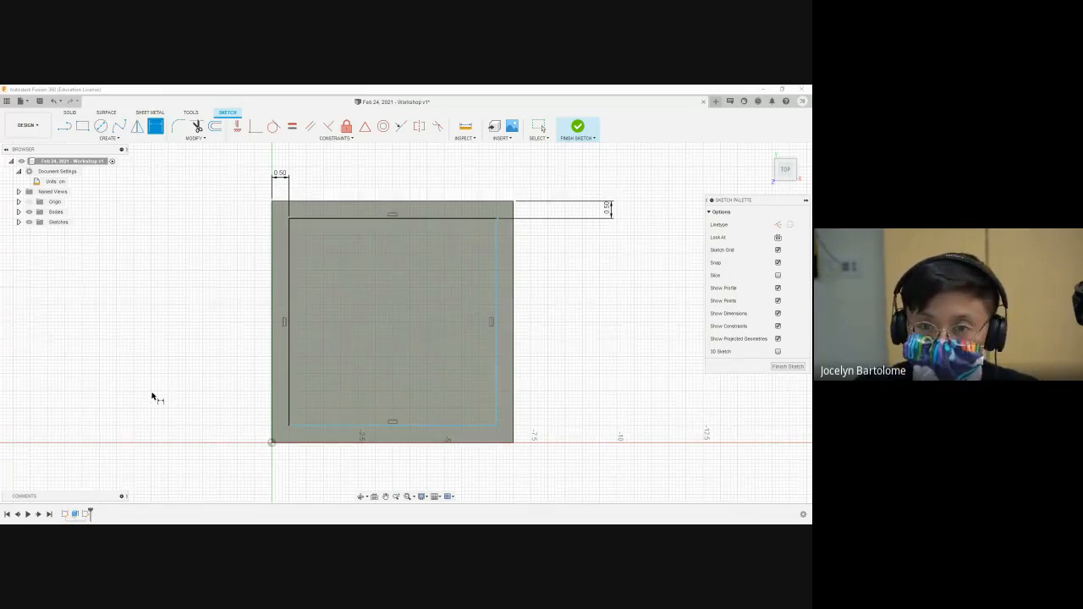
{"action": "left_click", "coordinate": [577, 127]}
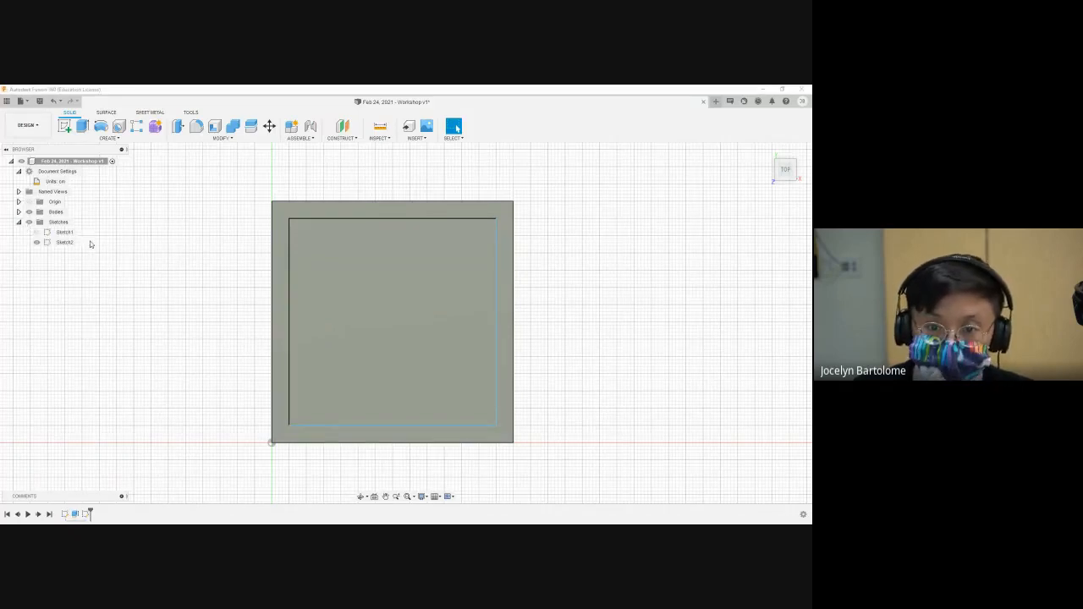
Step: Reopen the sketch on the cube's top face to review the inner square's 0.50 cm offsets, and finish the sketch
{"action": "left_click", "coordinate": [67, 229]}
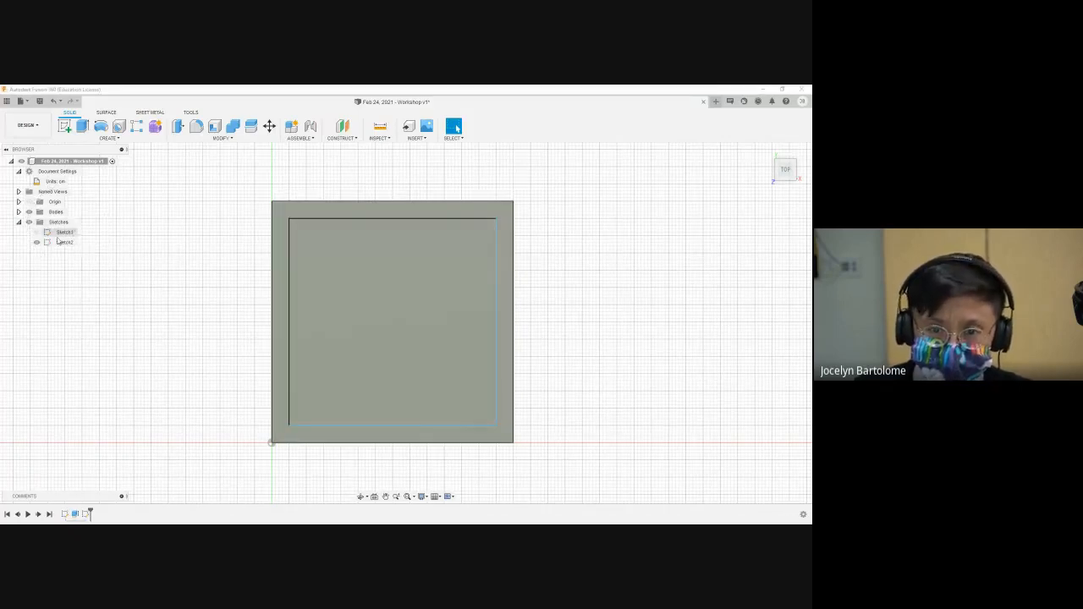
{"action": "left_click", "coordinate": [63, 243]}
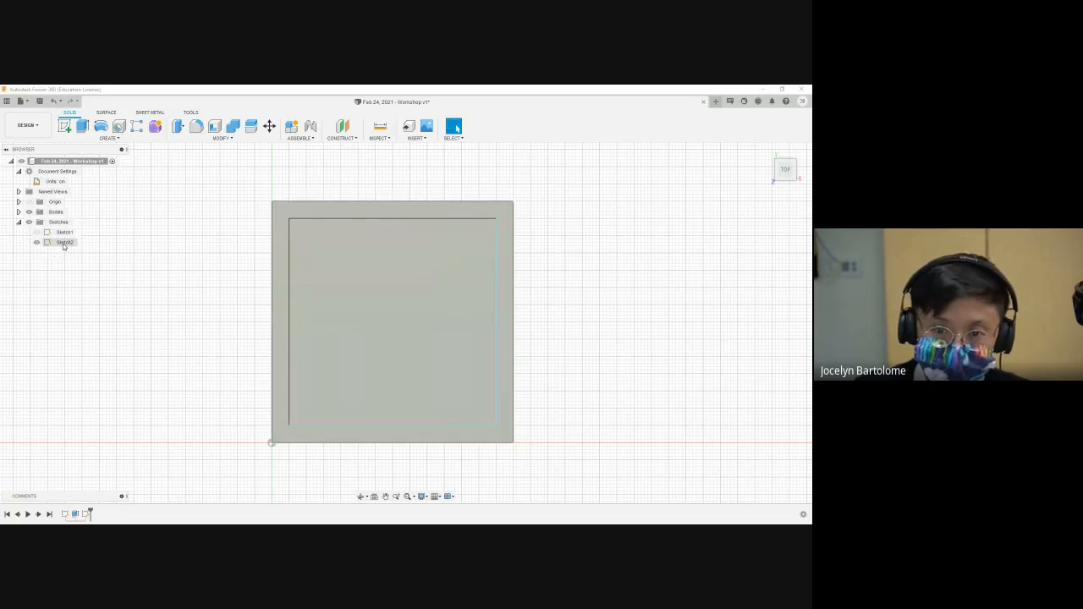
{"action": "double_click", "coordinate": [63, 243]}
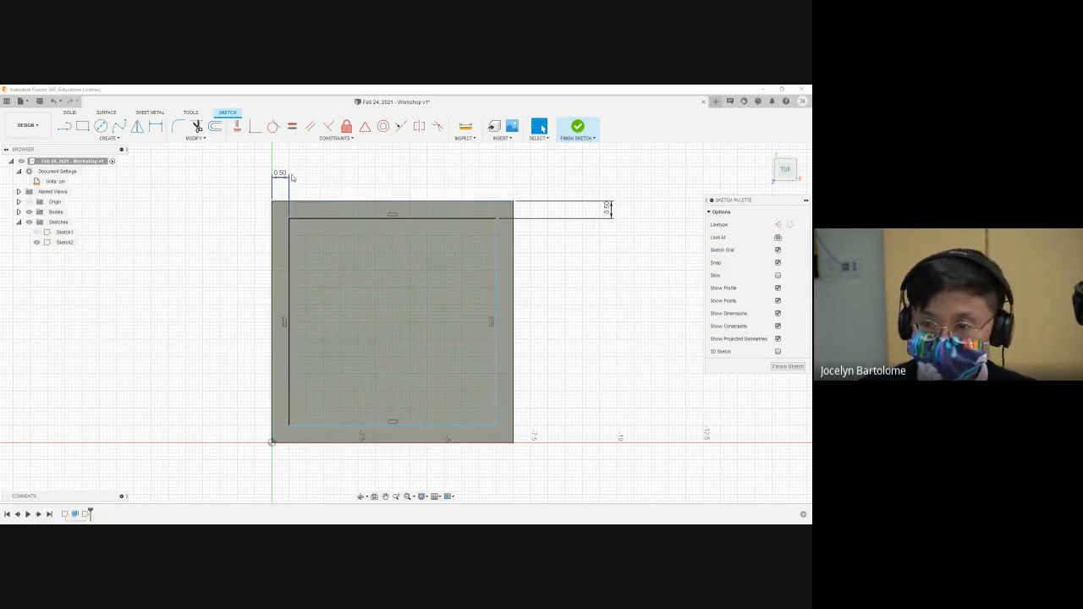
{"action": "left_click", "coordinate": [290, 225]}
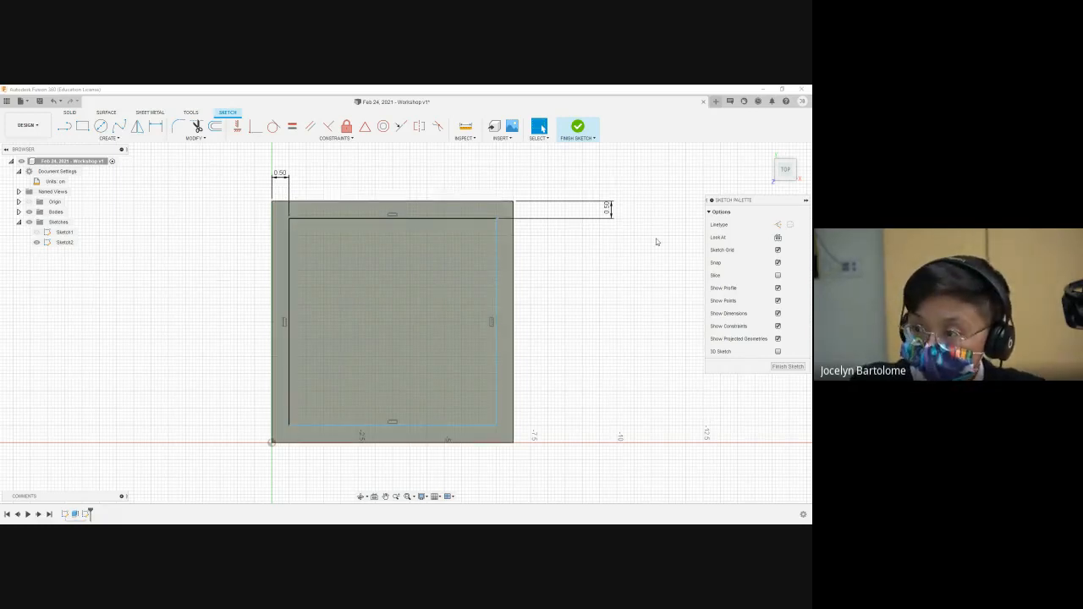
{"action": "left_click", "coordinate": [577, 129]}
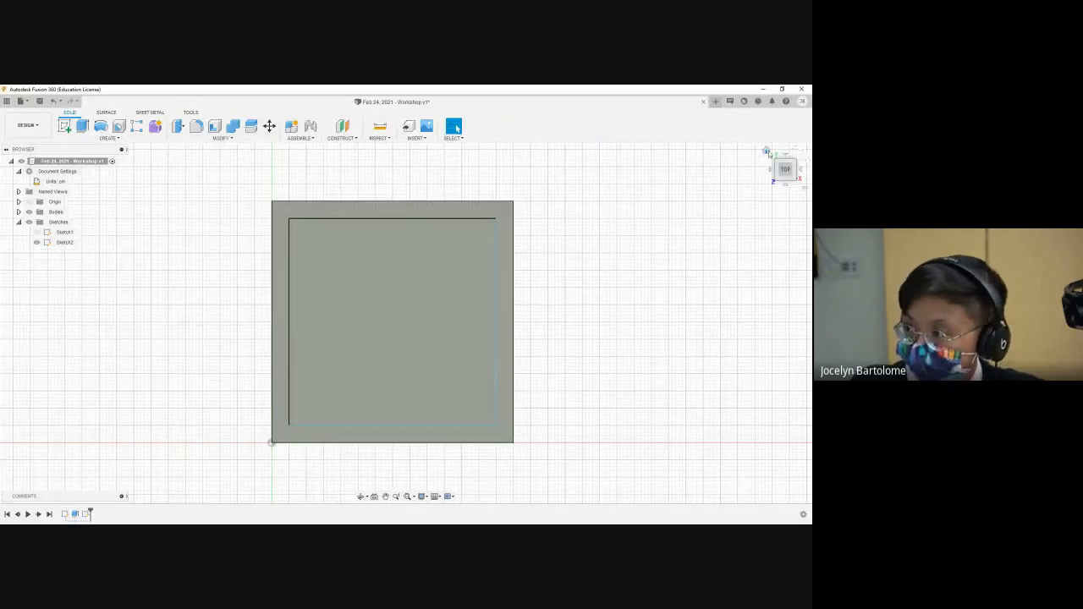
Step: Extrude the inner square on the top face as a cut 6.5 cm deep into the cube
{"action": "left_click", "coordinate": [768, 153]}
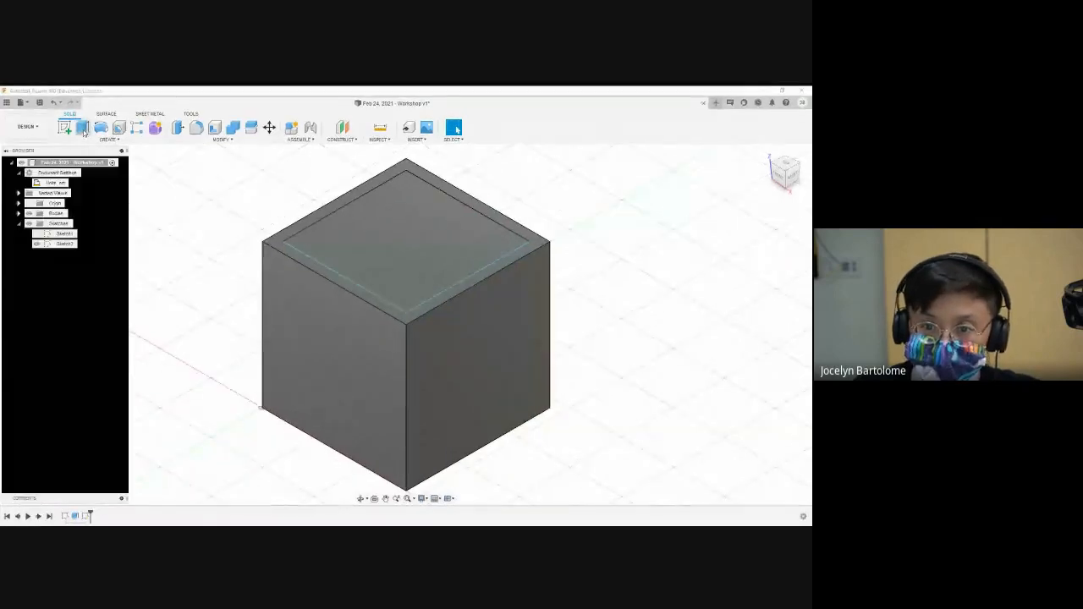
{"action": "left_click", "coordinate": [82, 128]}
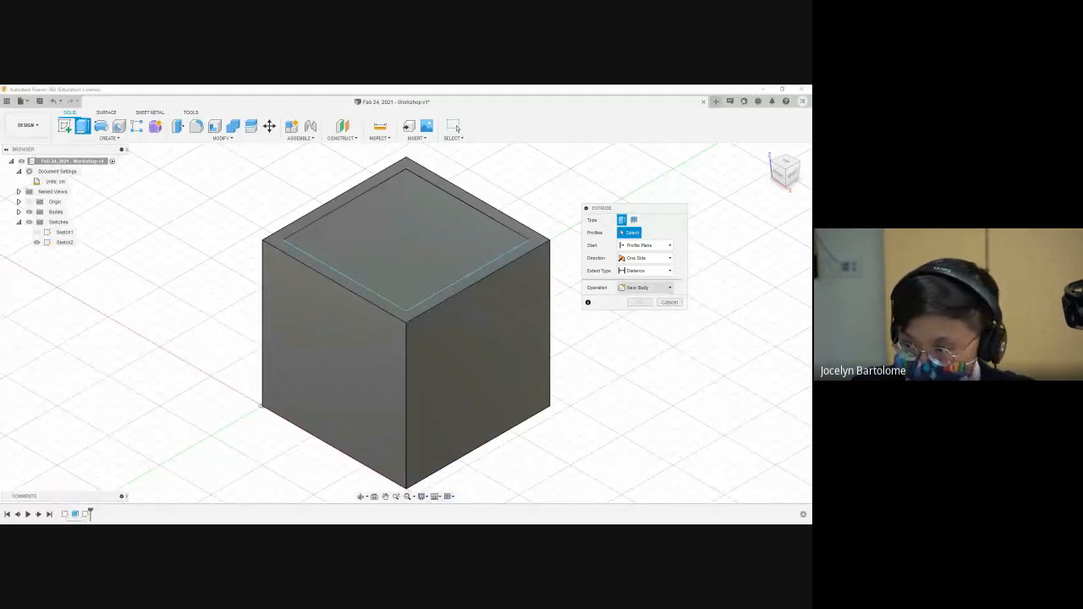
{"action": "left_click", "coordinate": [644, 288]}
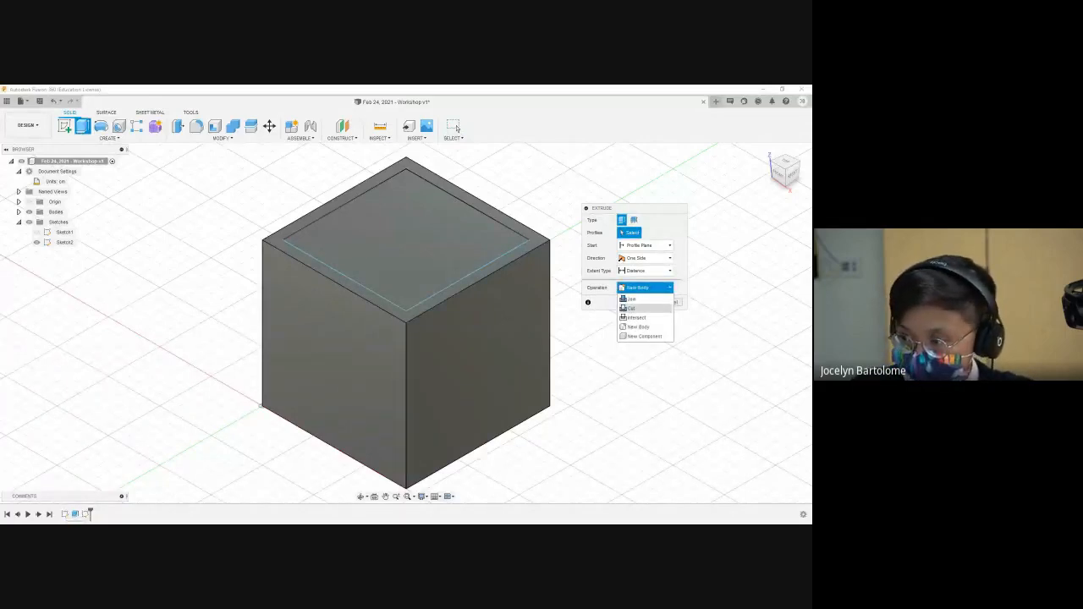
{"action": "left_click", "coordinate": [632, 308]}
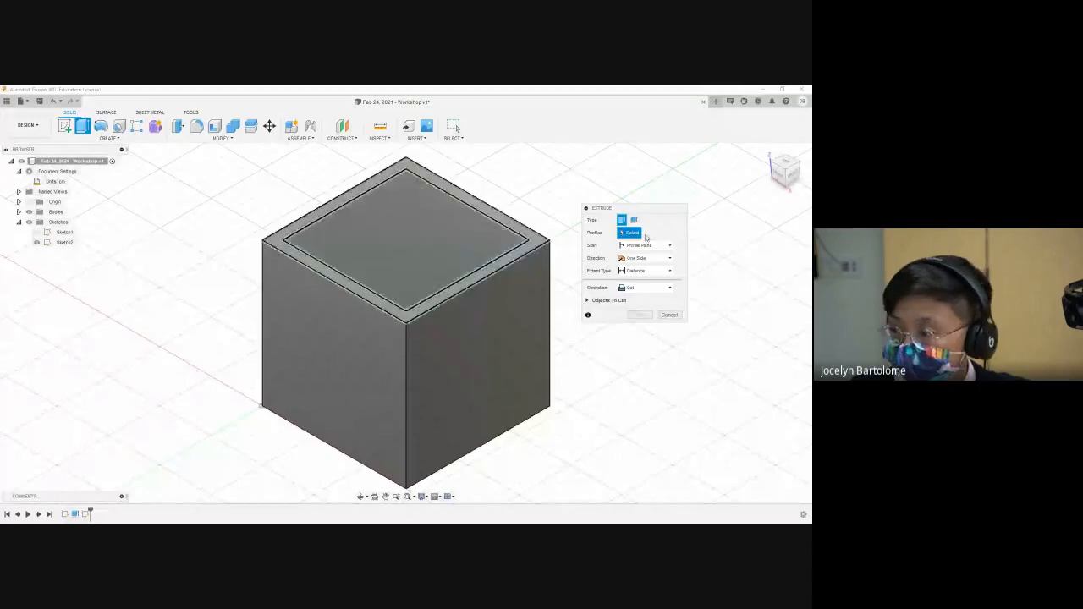
{"action": "left_click", "coordinate": [396, 222]}
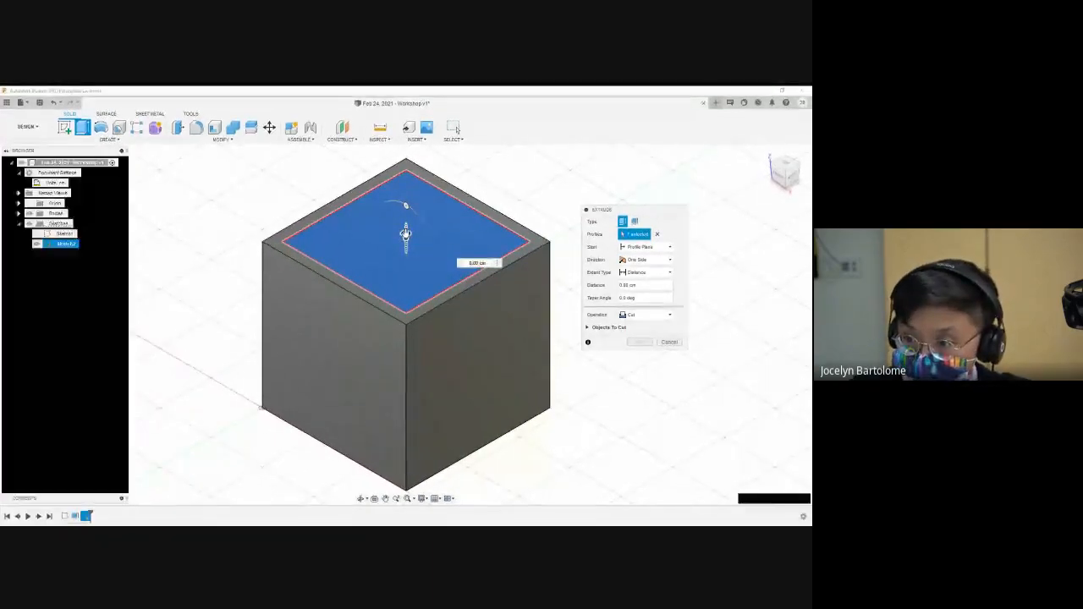
{"action": "left_click_drag", "start_coordinate": [405, 232], "coordinate": [404, 386]}
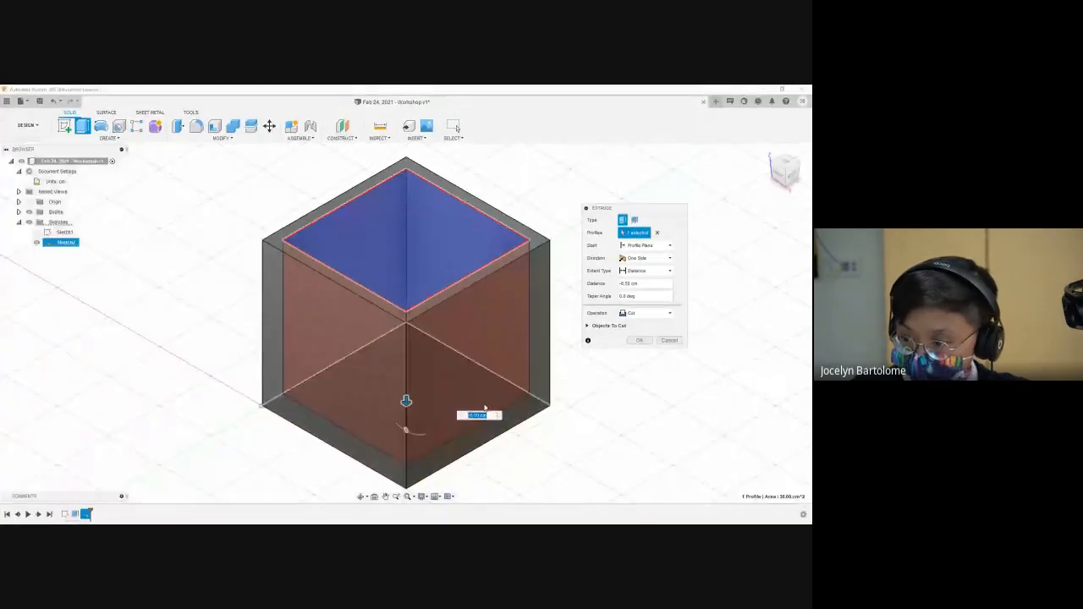
{"action": "left_click_drag", "start_coordinate": [479, 415], "coordinate": [458, 416]}
{"action": "type", "text": "-1"}
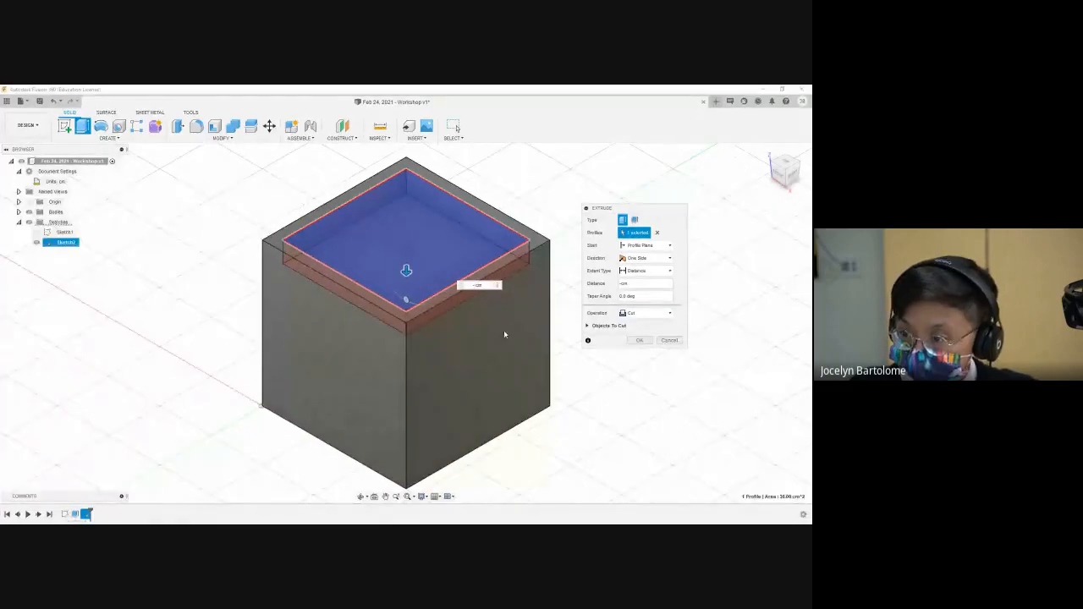
{"action": "type", "text": "6.5"}
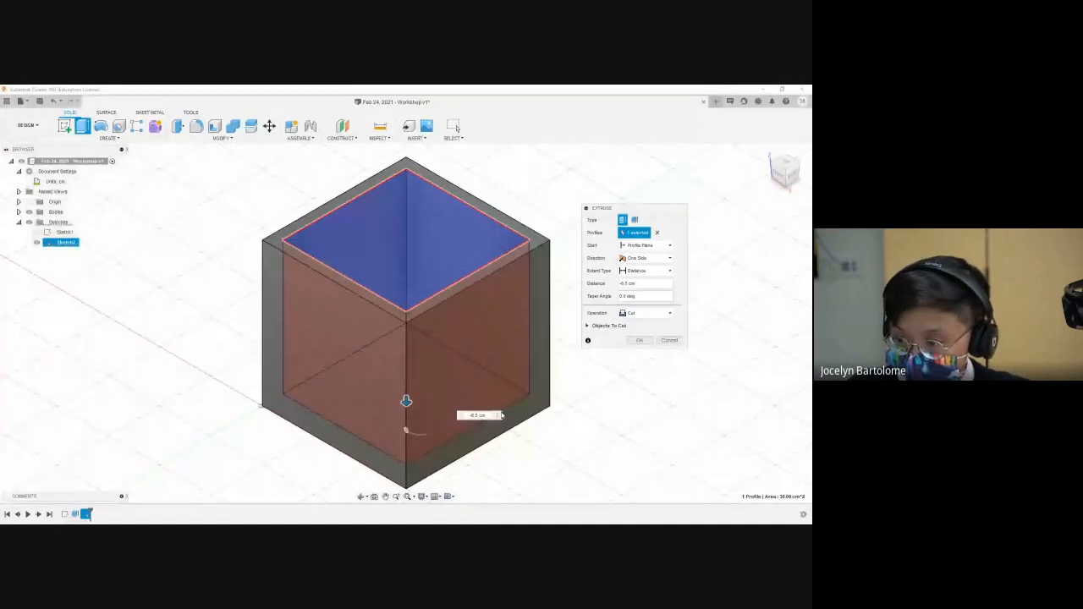
{"action": "left_click", "coordinate": [645, 285]}
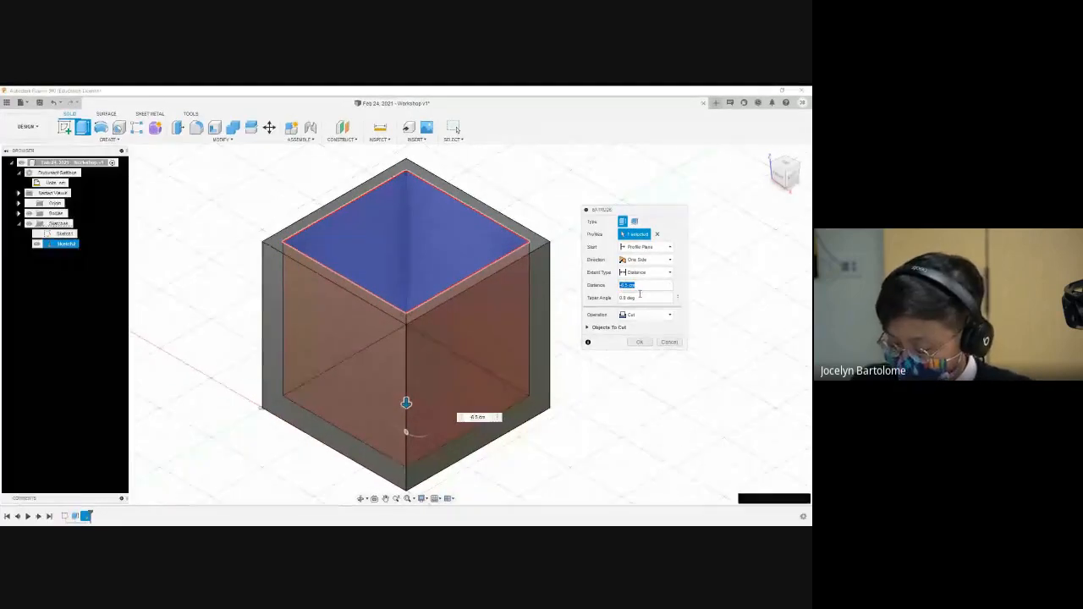
{"action": "mouse_move", "coordinate": [409, 407]}
{"action": "left_mouse_down"}
{"action": "mouse_move", "coordinate": [413, 198]}
{"action": "mouse_move", "coordinate": [420, 428]}
{"action": "mouse_move", "coordinate": [418, 223]}
{"action": "mouse_move", "coordinate": [428, 314]}
{"action": "mouse_move", "coordinate": [419, 416]}
{"action": "mouse_move", "coordinate": [421, 403]}
{"action": "left_mouse_up"}
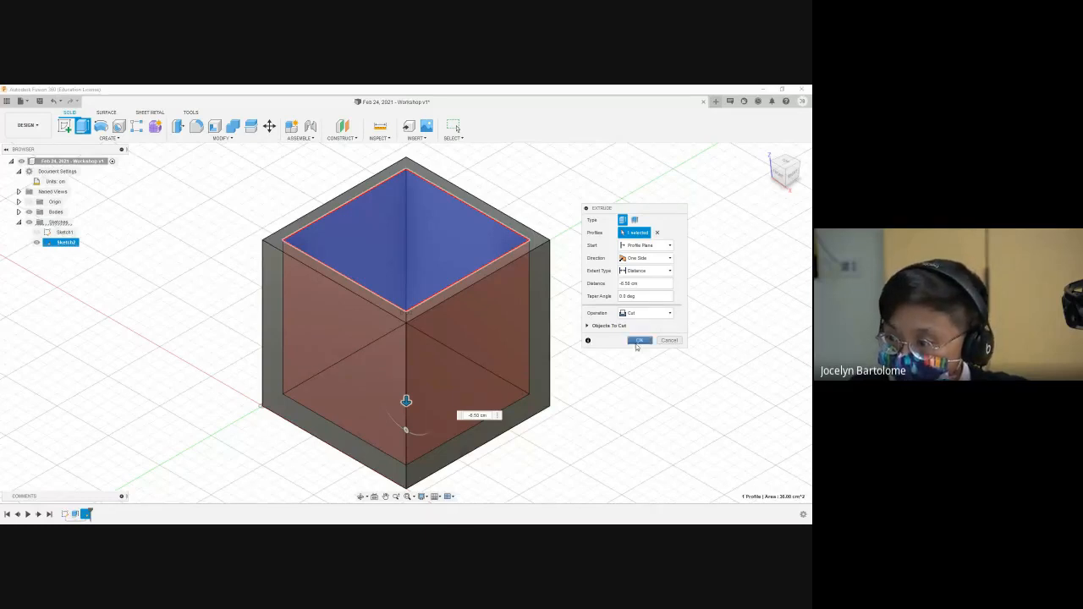
{"action": "left_click", "coordinate": [639, 341]}
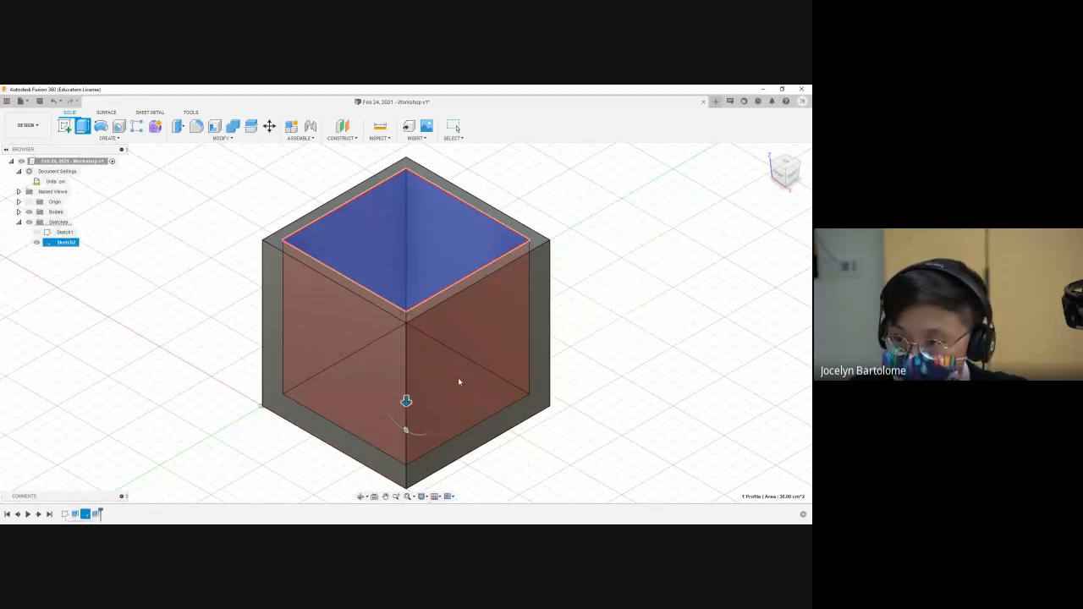
{"action": "scroll", "coordinate": [474, 325], "scroll_direction": "up", "scroll_amount": 3}
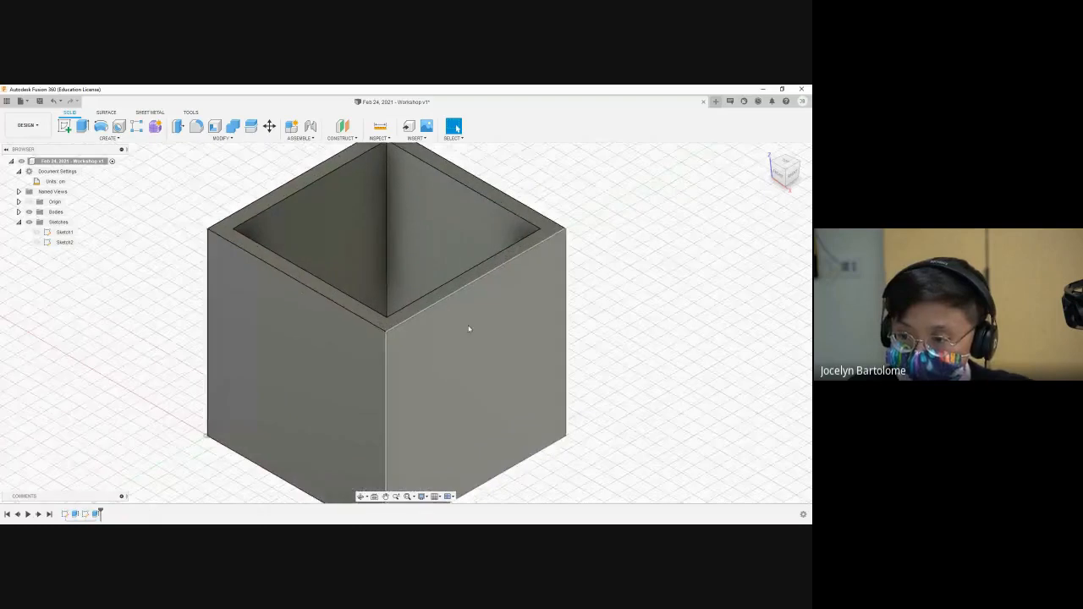
{"action": "scroll", "coordinate": [469, 328], "scroll_direction": "down", "scroll_amount": 5}
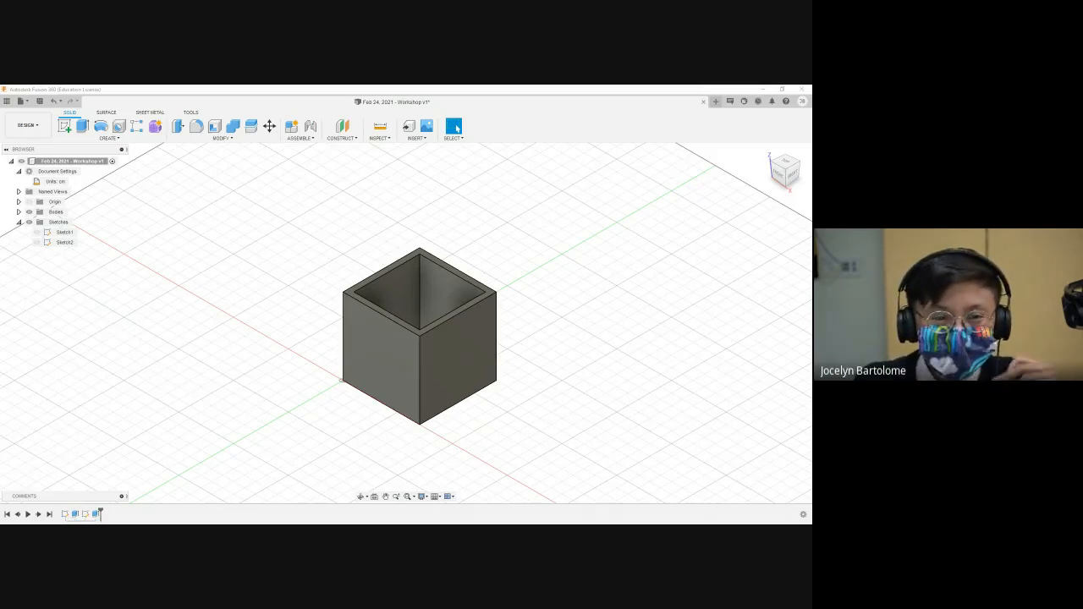
{"action": "scroll", "coordinate": [65, 344], "scroll_direction": "up", "scroll_amount": 3}
{"action": "scroll", "coordinate": [316, 358], "scroll_direction": "down", "scroll_amount": 6}
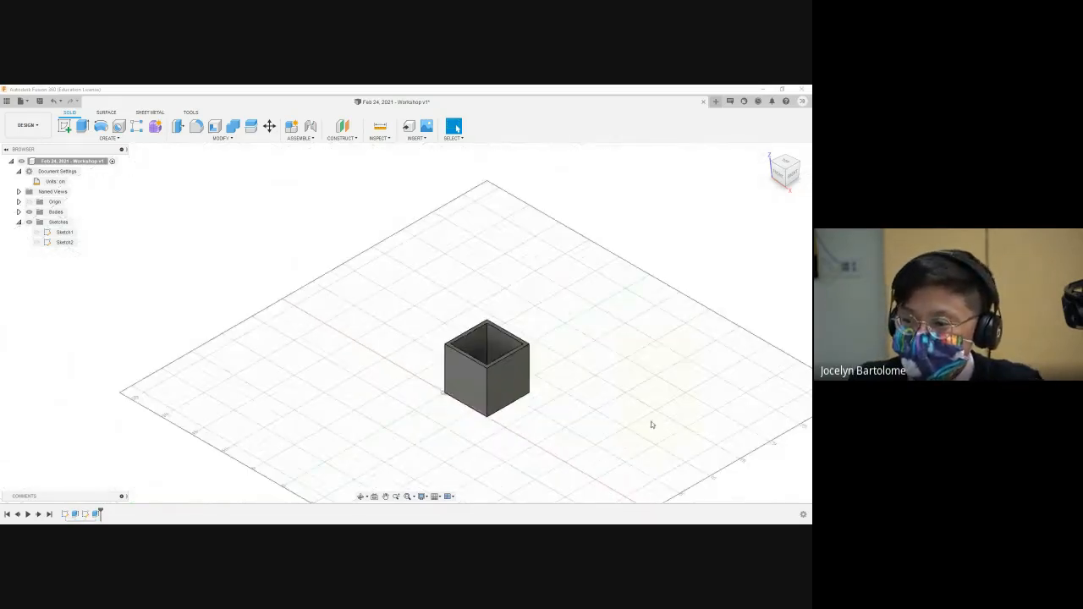
{"action": "scroll", "coordinate": [450, 375], "scroll_direction": "up", "scroll_amount": 4}
{"action": "scroll", "coordinate": [518, 414], "scroll_direction": "down", "scroll_amount": 1}
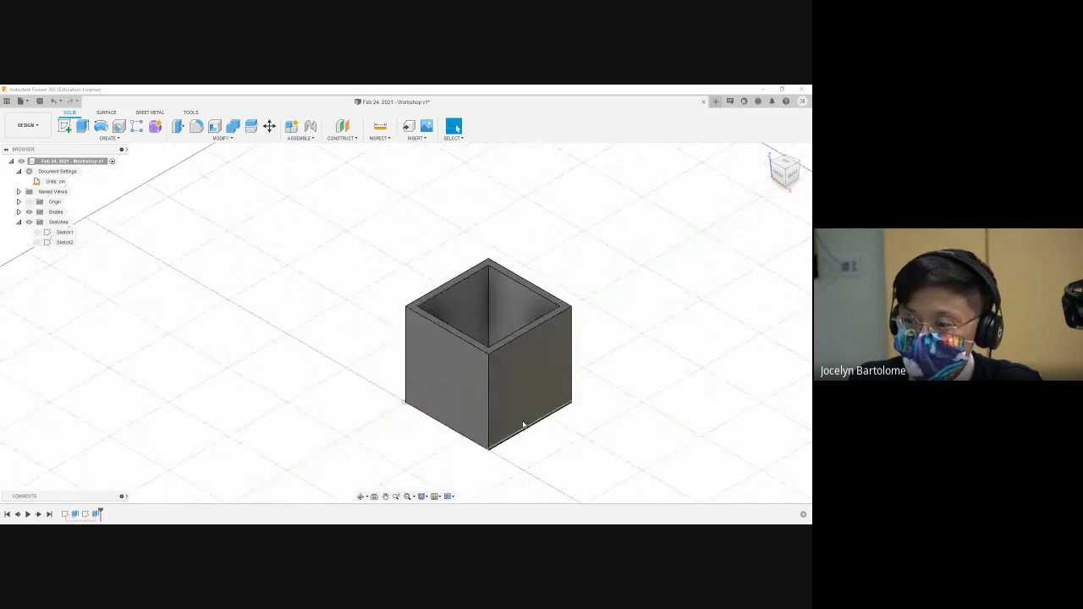
{"action": "scroll", "coordinate": [550, 433], "scroll_direction": "down", "scroll_amount": 2}
{"action": "scroll", "coordinate": [575, 436], "scroll_direction": "up", "scroll_amount": 3}
{"action": "scroll", "coordinate": [542, 396], "scroll_direction": "up", "scroll_amount": 2}
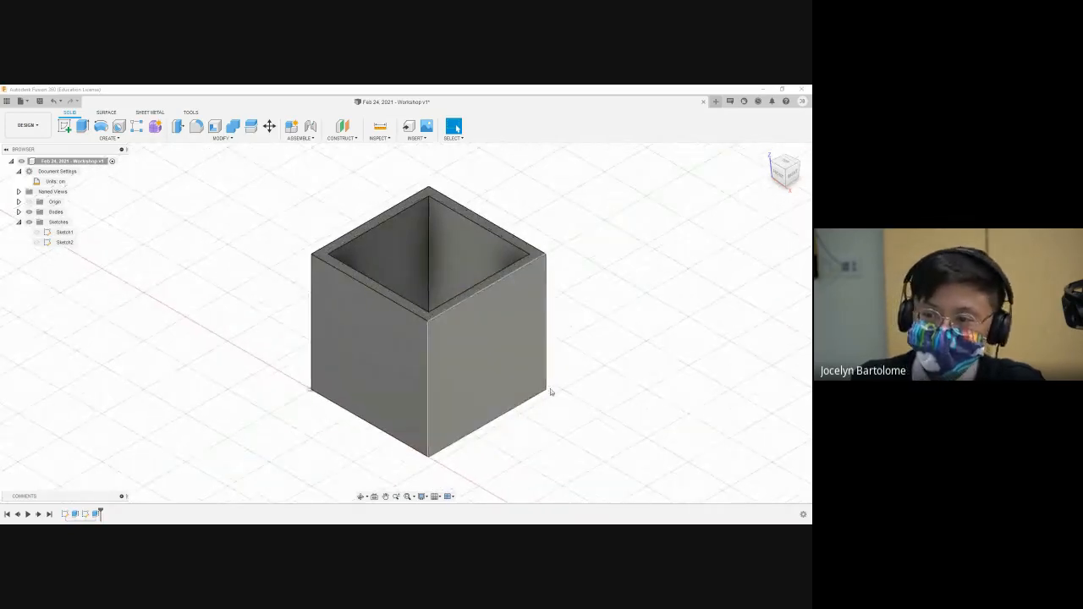
{"action": "scroll", "coordinate": [550, 392], "scroll_direction": "up", "scroll_amount": 1}
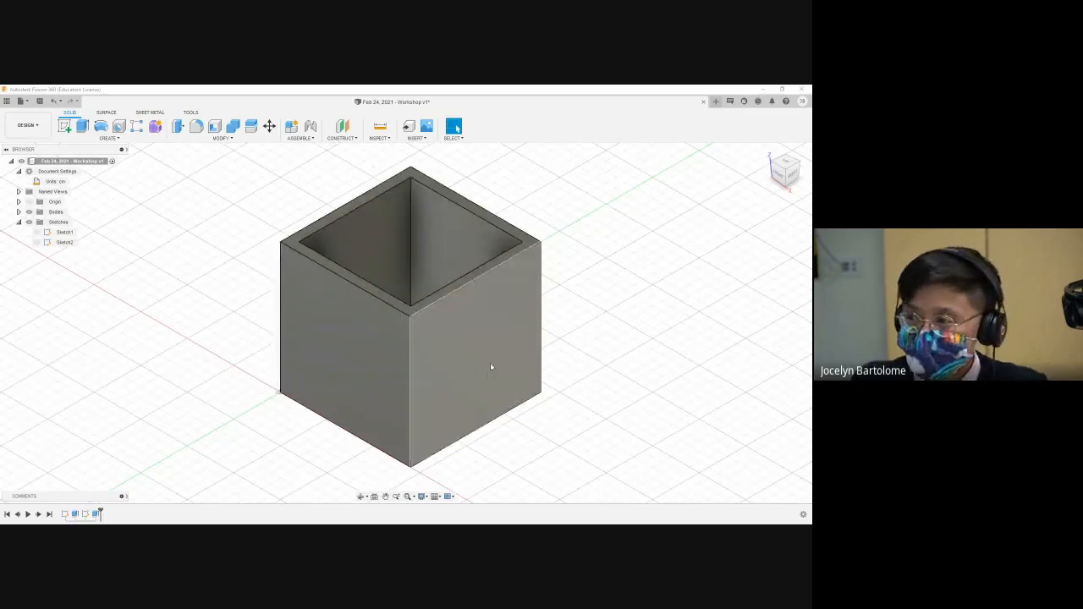
{"action": "scroll", "coordinate": [453, 354], "scroll_direction": "down", "scroll_amount": 3}
{"action": "scroll", "coordinate": [484, 379], "scroll_direction": "up", "scroll_amount": 3}
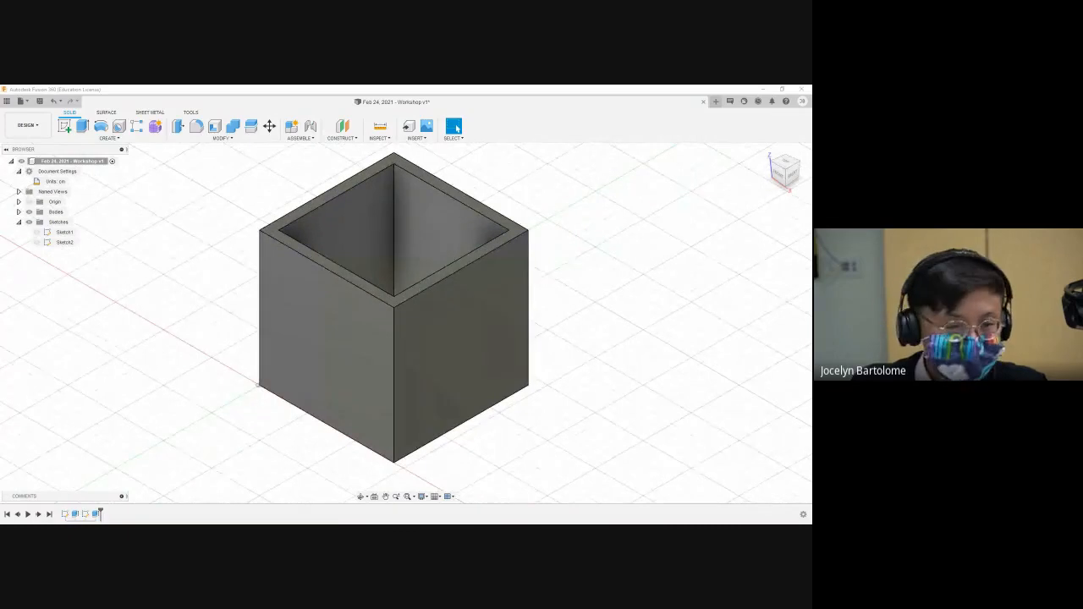
{"action": "scroll", "coordinate": [397, 363], "scroll_direction": "down", "scroll_amount": 2}
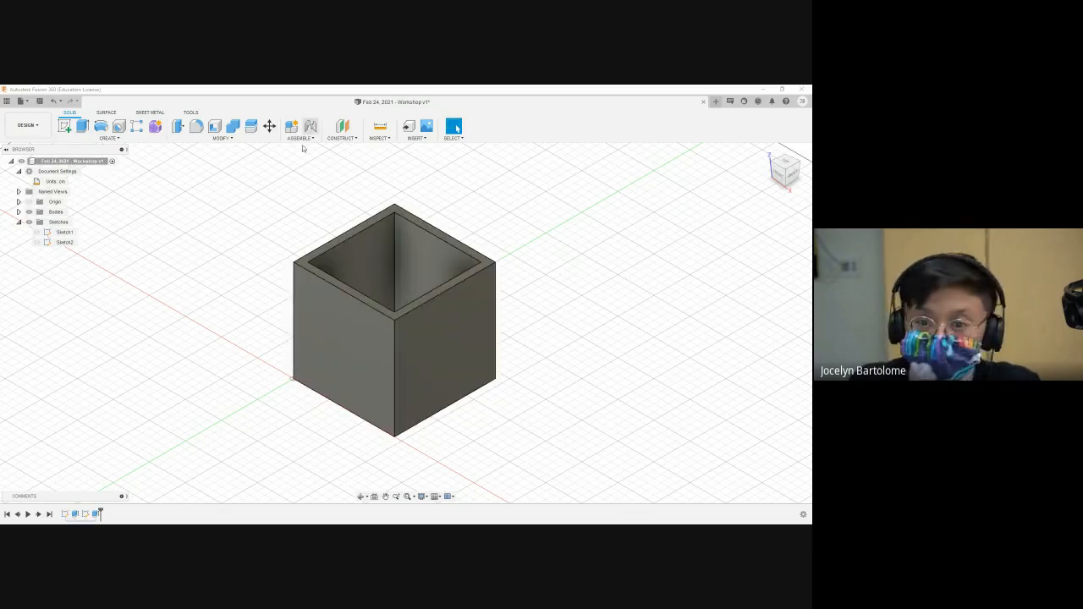
Step: Create a new sketch on the front plane of the hollowed cube
{"action": "left_click", "coordinate": [65, 132]}
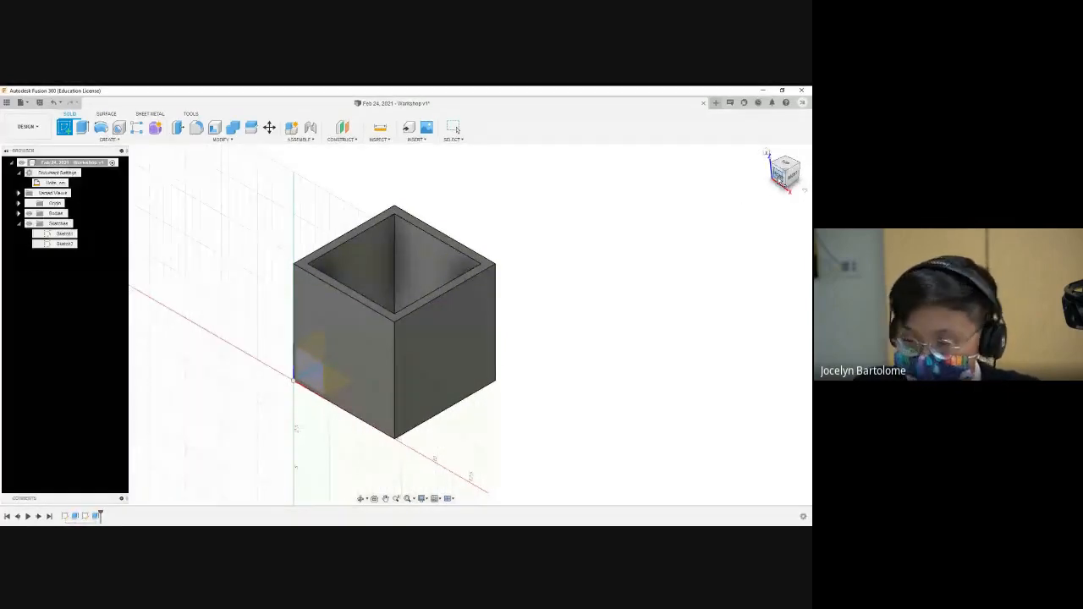
{"action": "left_click", "coordinate": [306, 375]}
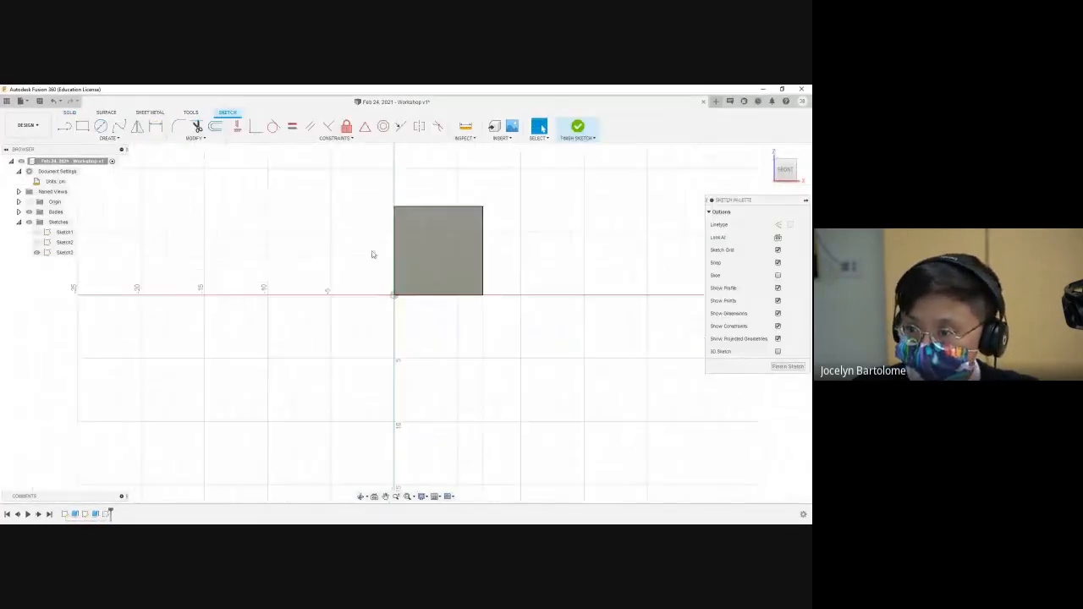
{"action": "scroll", "coordinate": [437, 196], "scroll_direction": "up", "scroll_amount": 5}
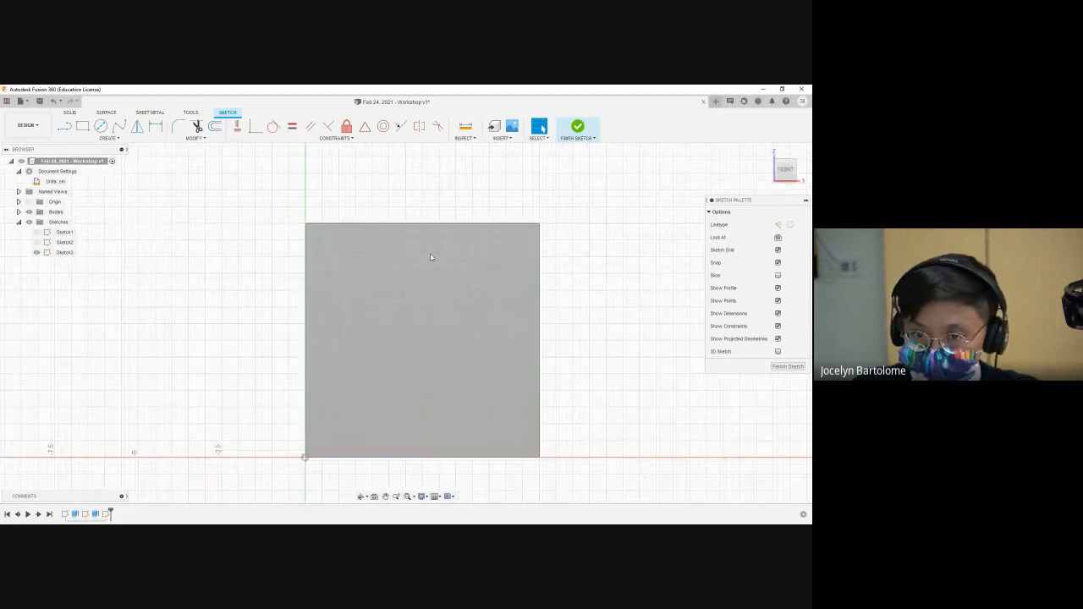
{"action": "scroll", "coordinate": [430, 256], "scroll_direction": "up", "scroll_amount": 1}
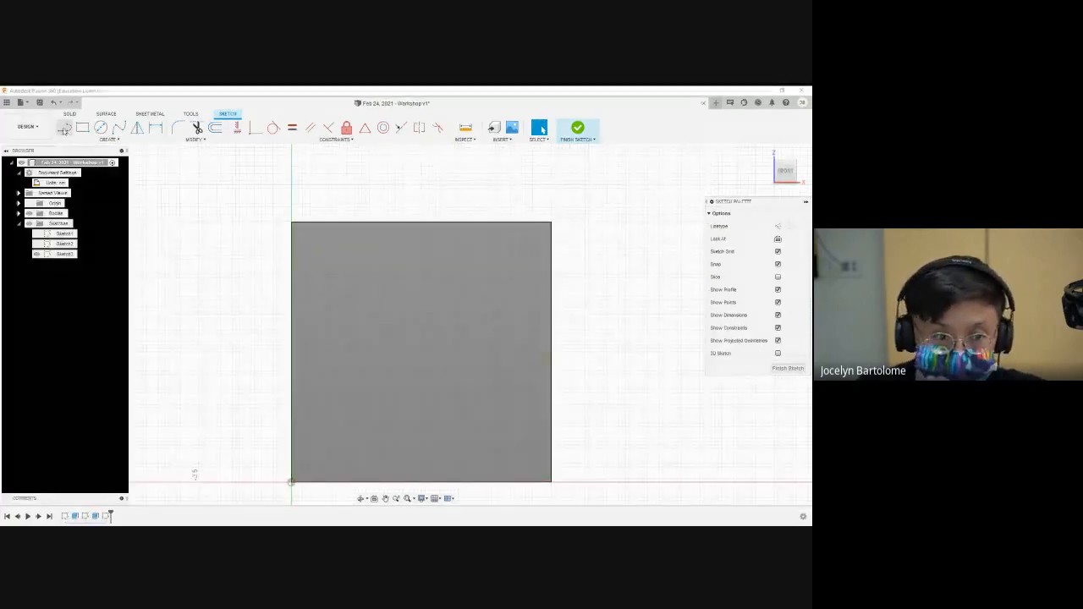
Step: Draw a short vertical line down from the front face's upper edge near its left corner, continued by a short diagonal line toward the lower left
{"action": "left_click", "coordinate": [67, 131]}
{"action": "scroll", "coordinate": [324, 224], "scroll_direction": "up", "scroll_amount": 4}
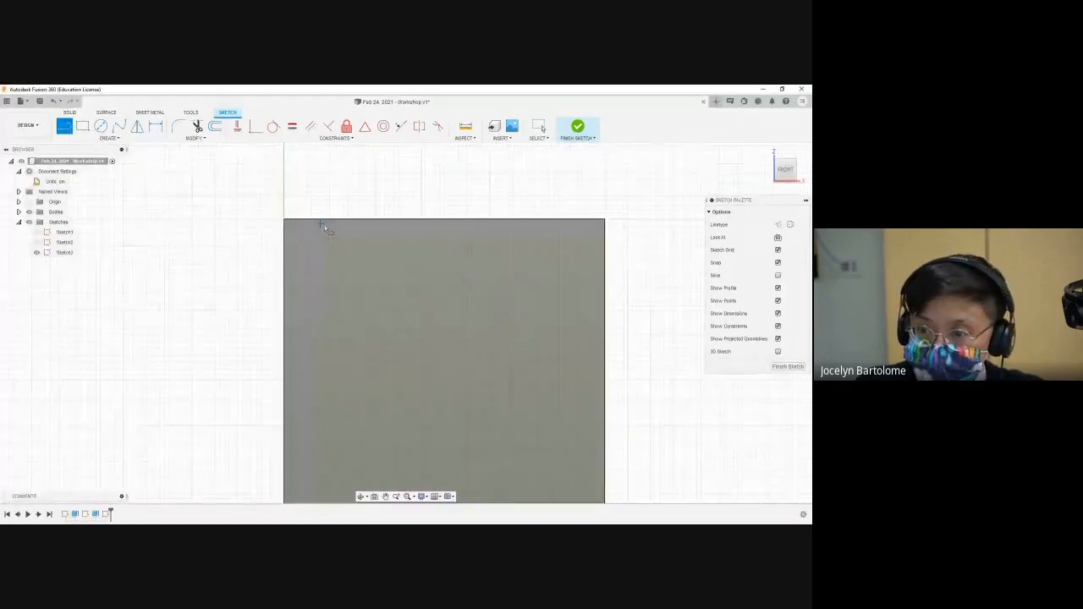
{"action": "scroll", "coordinate": [324, 225], "scroll_direction": "up", "scroll_amount": 2}
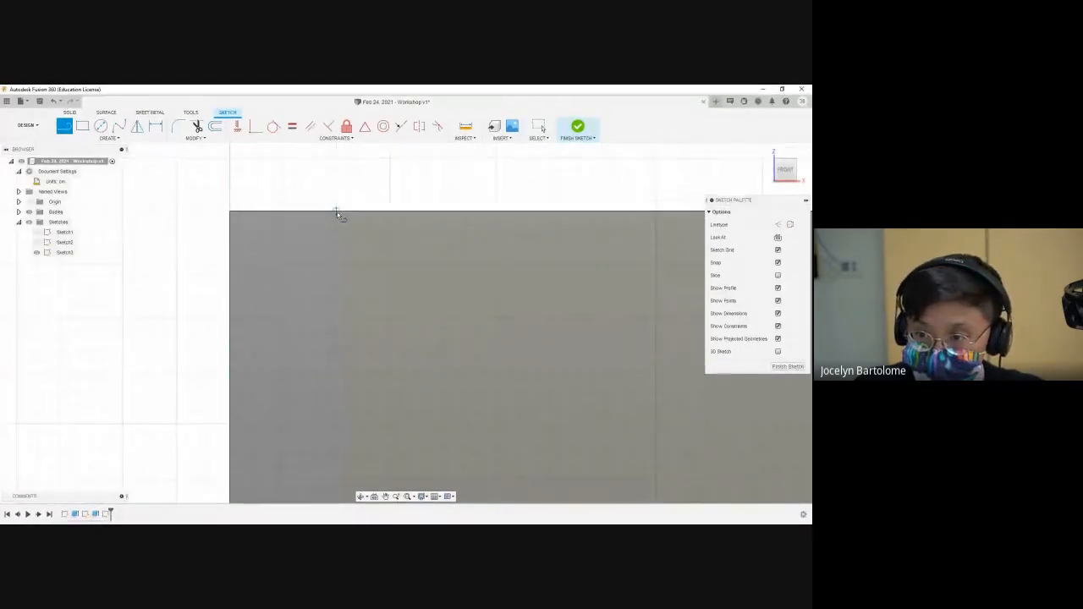
{"action": "left_click", "coordinate": [336, 216]}
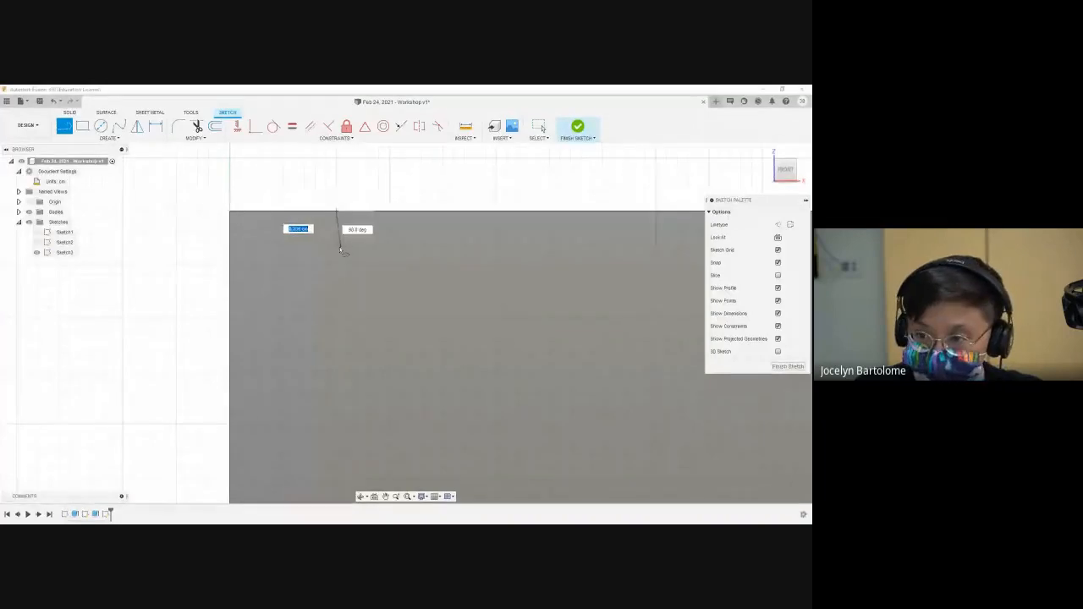
{"action": "left_click", "coordinate": [336, 251]}
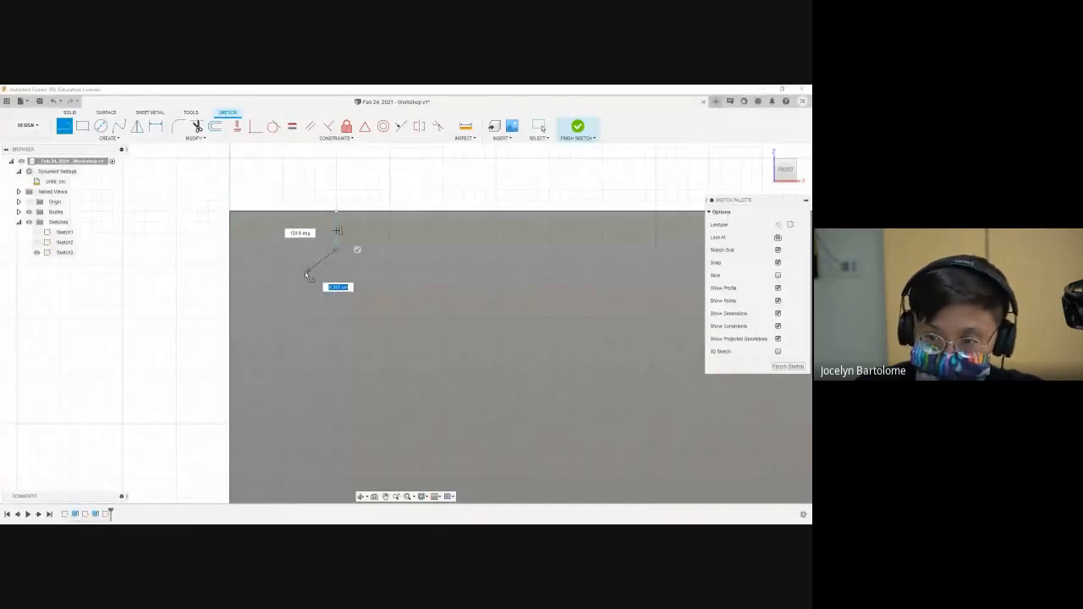
{"action": "left_click", "coordinate": [304, 277]}
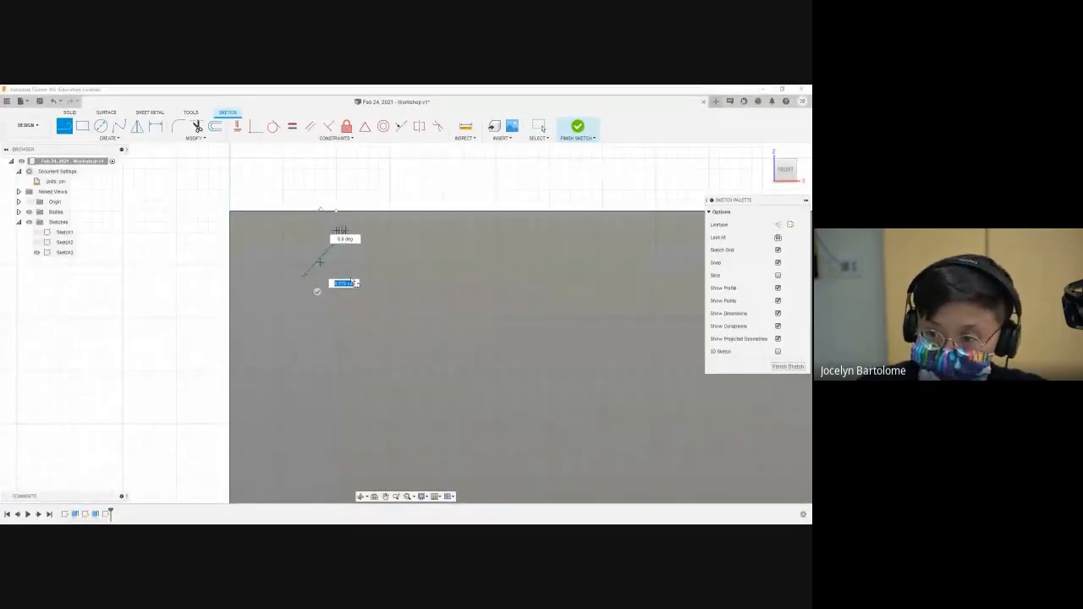
{"action": "key", "text": "Escape"}
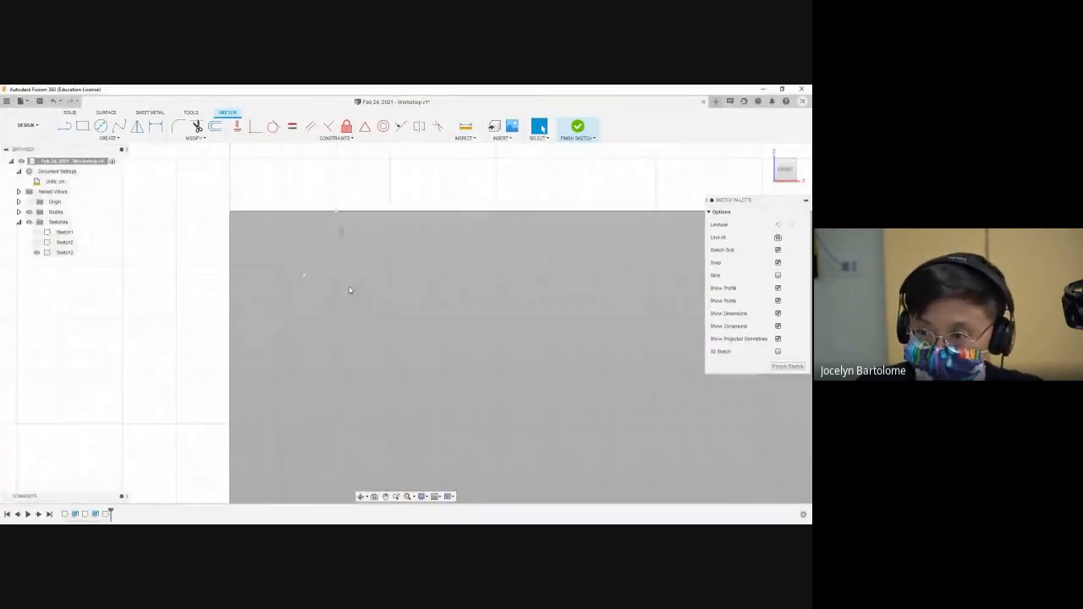
{"action": "left_click", "coordinate": [474, 244]}
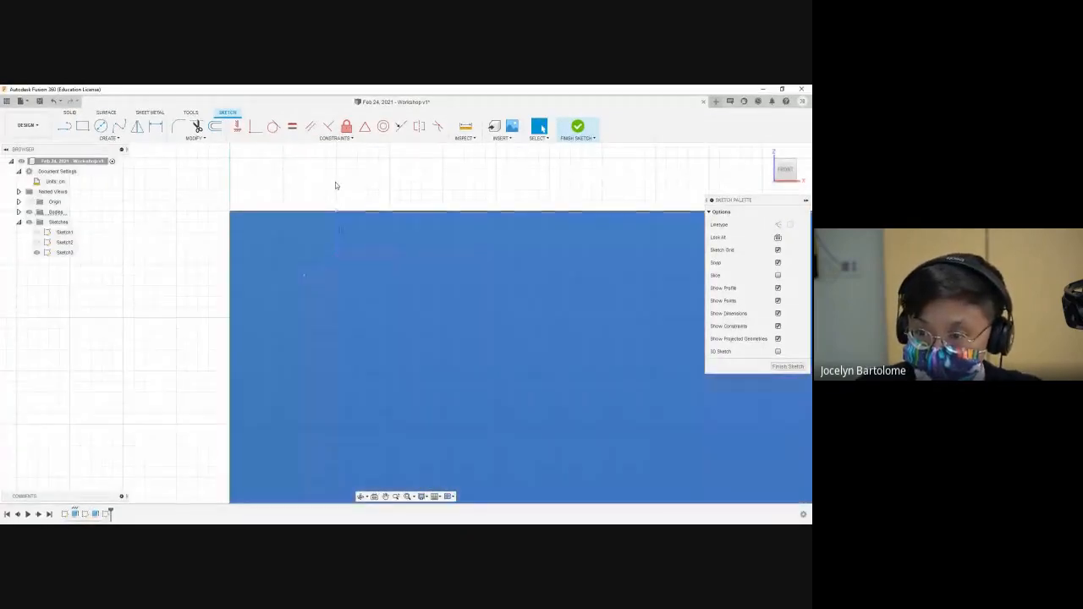
{"action": "left_click", "coordinate": [335, 185]}
{"action": "scroll", "coordinate": [341, 275], "scroll_direction": "down", "scroll_amount": 4}
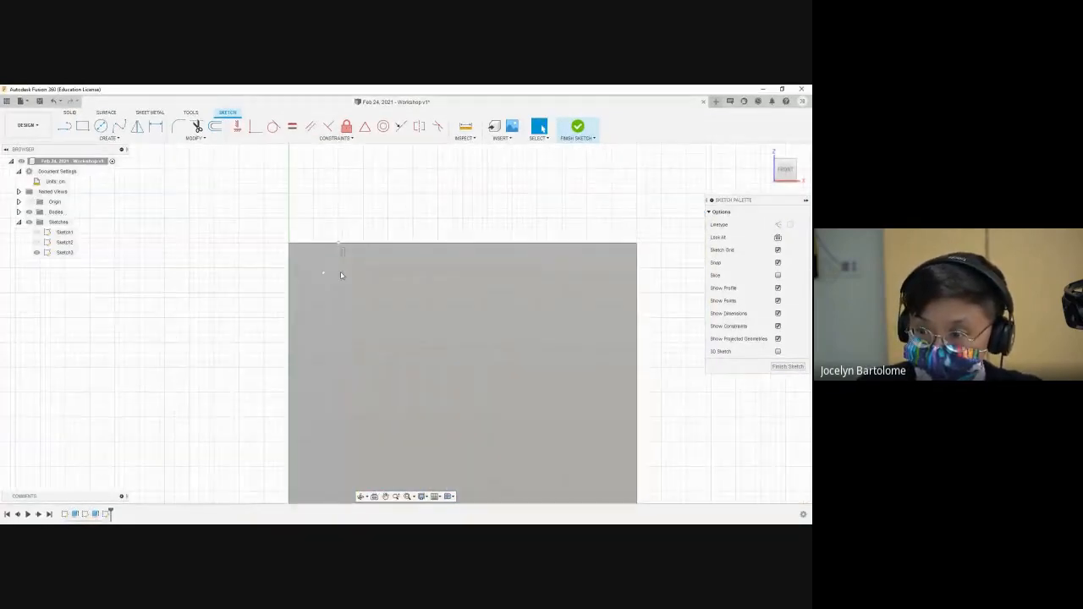
{"action": "scroll", "coordinate": [341, 275], "scroll_direction": "up", "scroll_amount": 3}
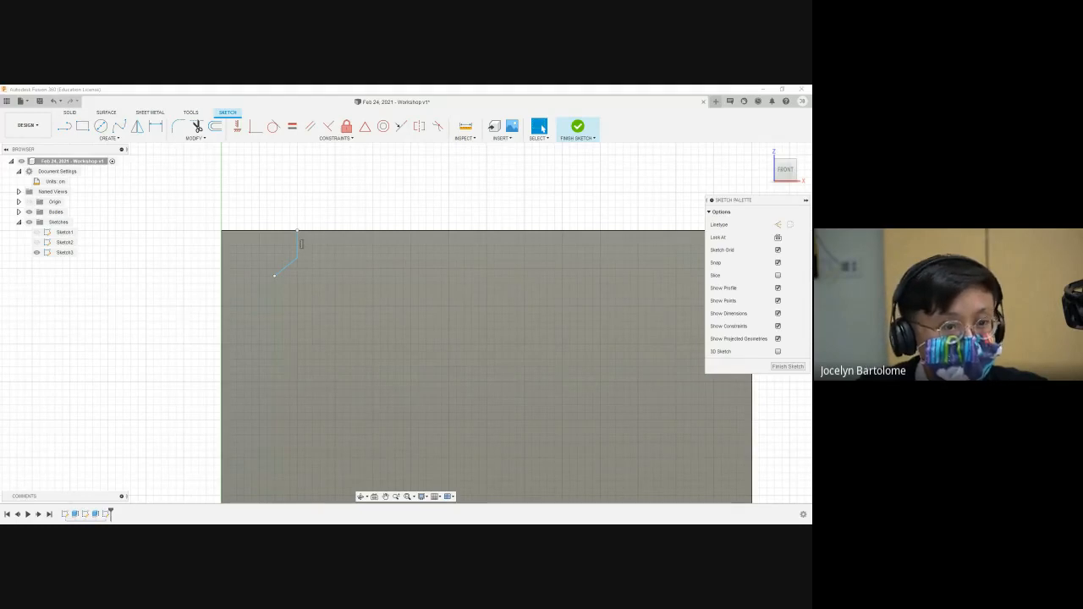
{"action": "scroll", "coordinate": [385, 309], "scroll_direction": "down", "scroll_amount": 4}
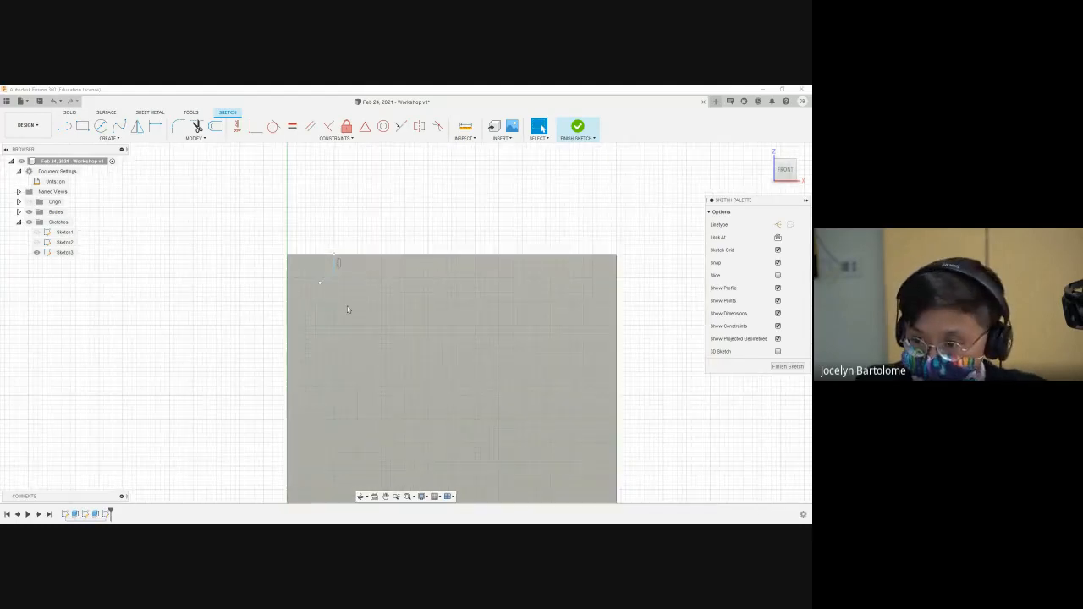
{"action": "scroll", "coordinate": [406, 318], "scroll_direction": "down", "scroll_amount": 1}
{"action": "scroll", "coordinate": [499, 305], "scroll_direction": "up", "scroll_amount": 3}
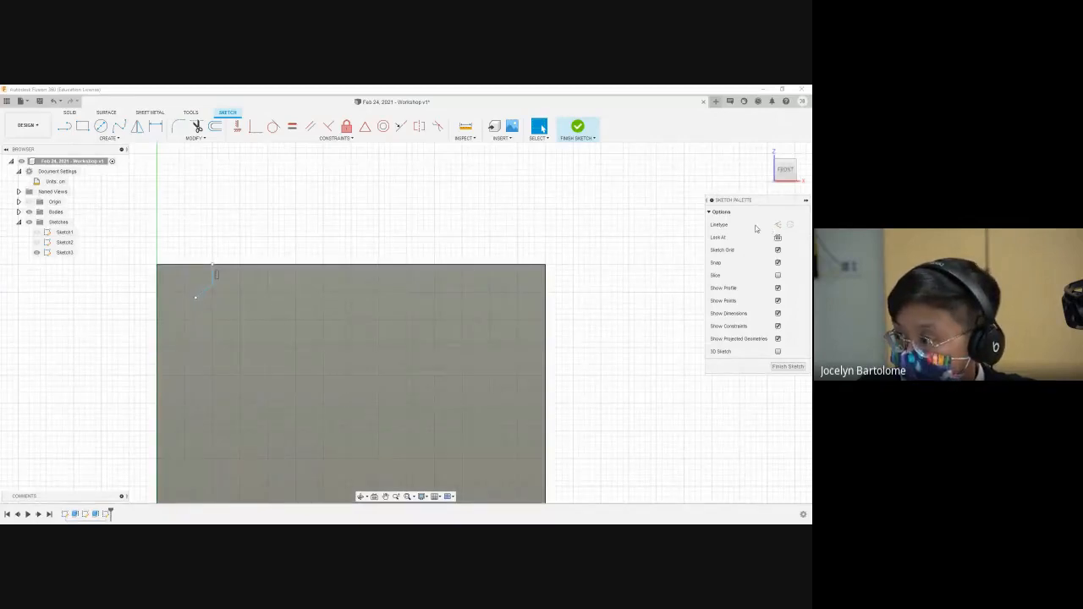
Step: Switch the sketch line type to construction
{"action": "key", "text": "ctrl"}
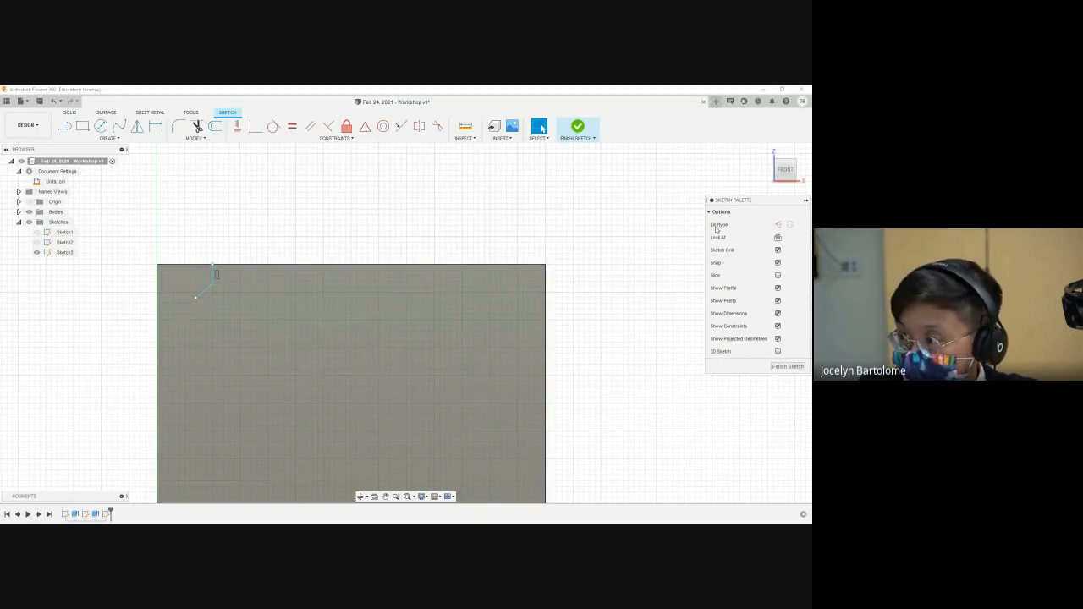
{"action": "key", "text": "ctrl"}
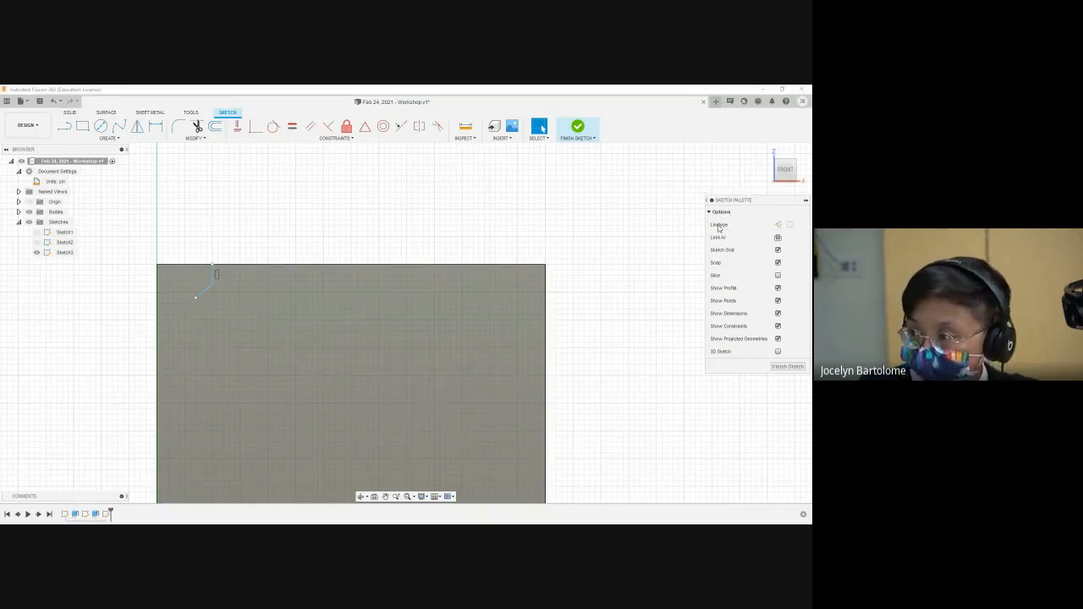
{"action": "key", "text": "ctrl"}
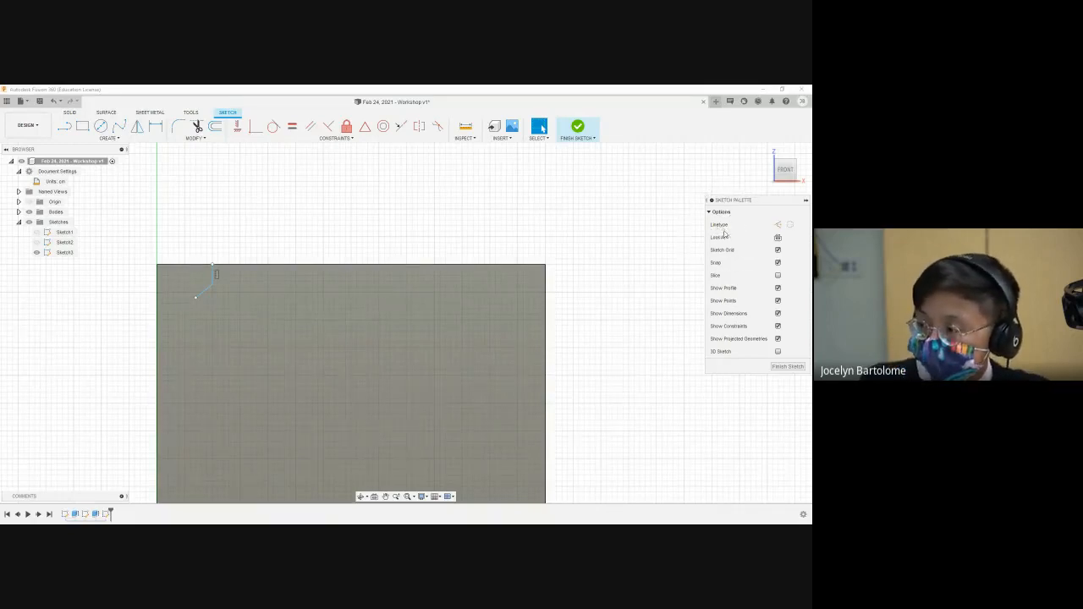
{"action": "left_click", "coordinate": [777, 226]}
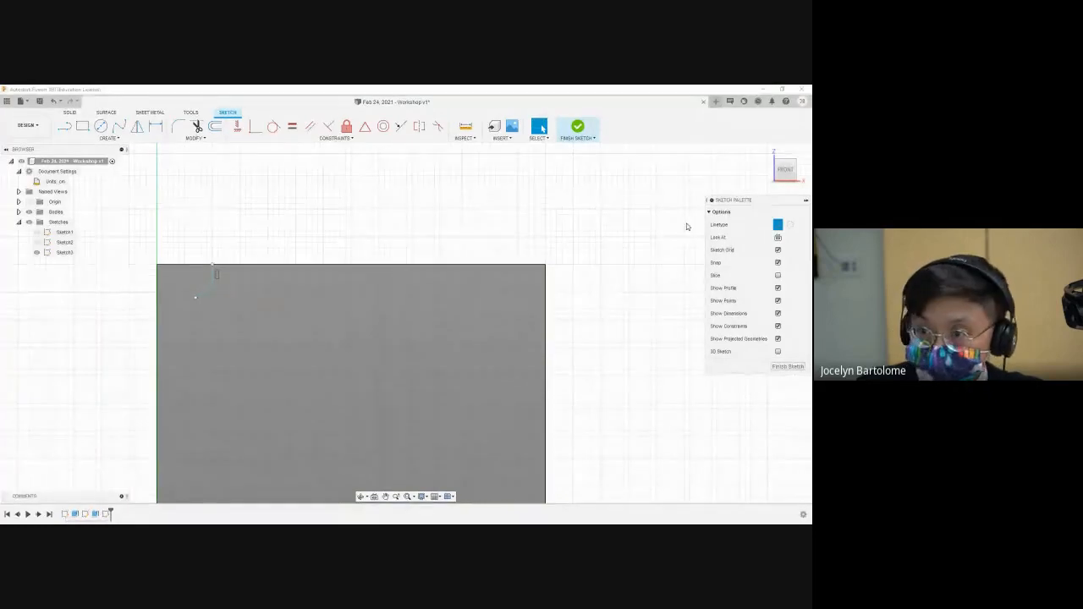
Step: Draw a vertical construction line down from the midpoint of the front face's upper edge, and undo it
{"action": "left_click", "coordinate": [67, 132]}
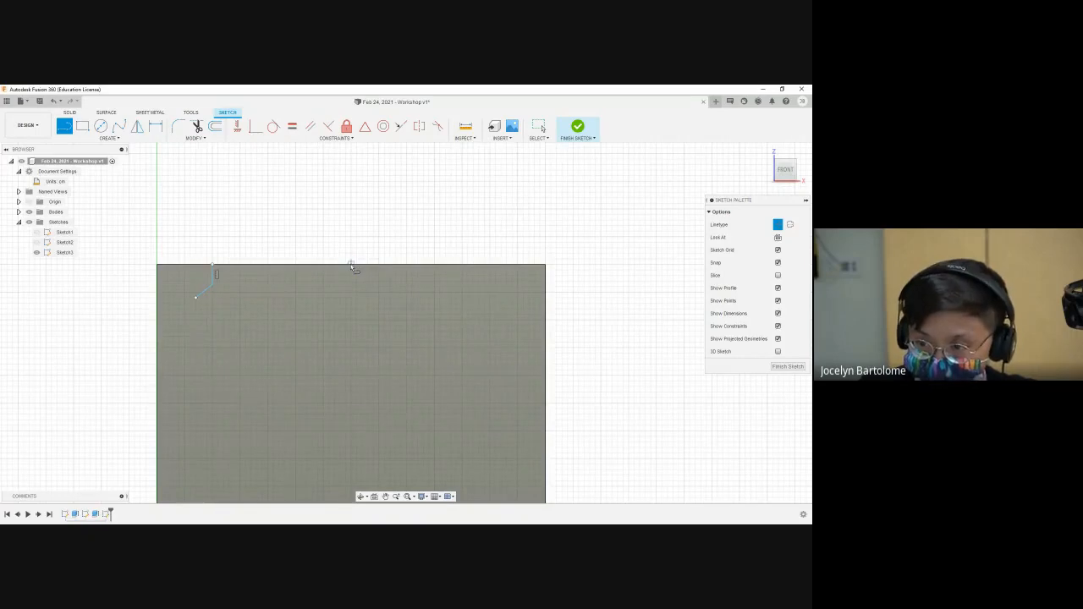
{"action": "left_click", "coordinate": [350, 266]}
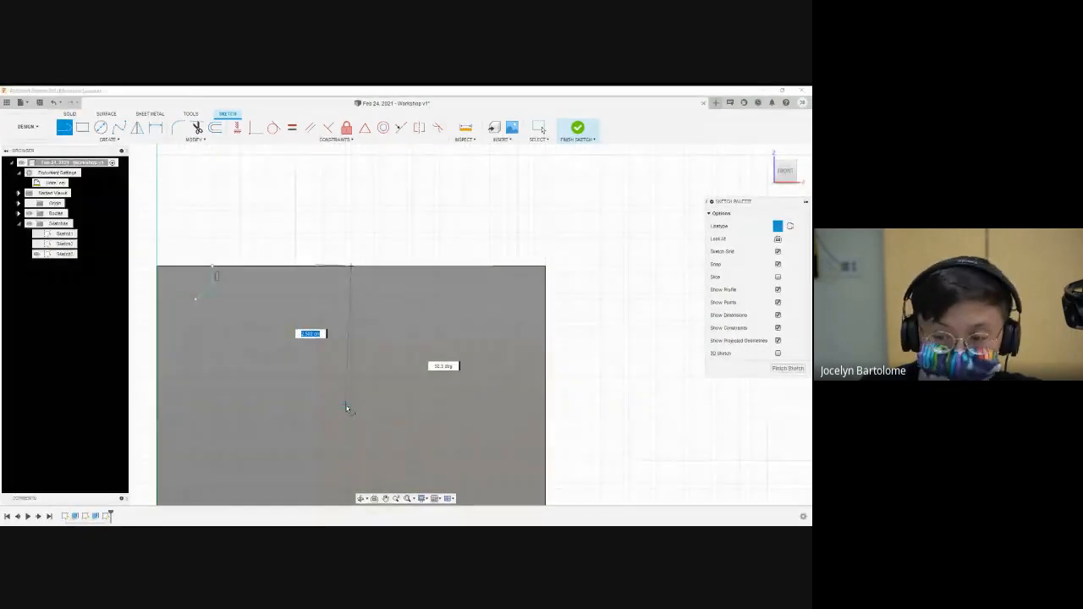
{"action": "left_click", "coordinate": [348, 461]}
{"action": "scroll", "coordinate": [370, 434], "scroll_direction": "up", "scroll_amount": 2}
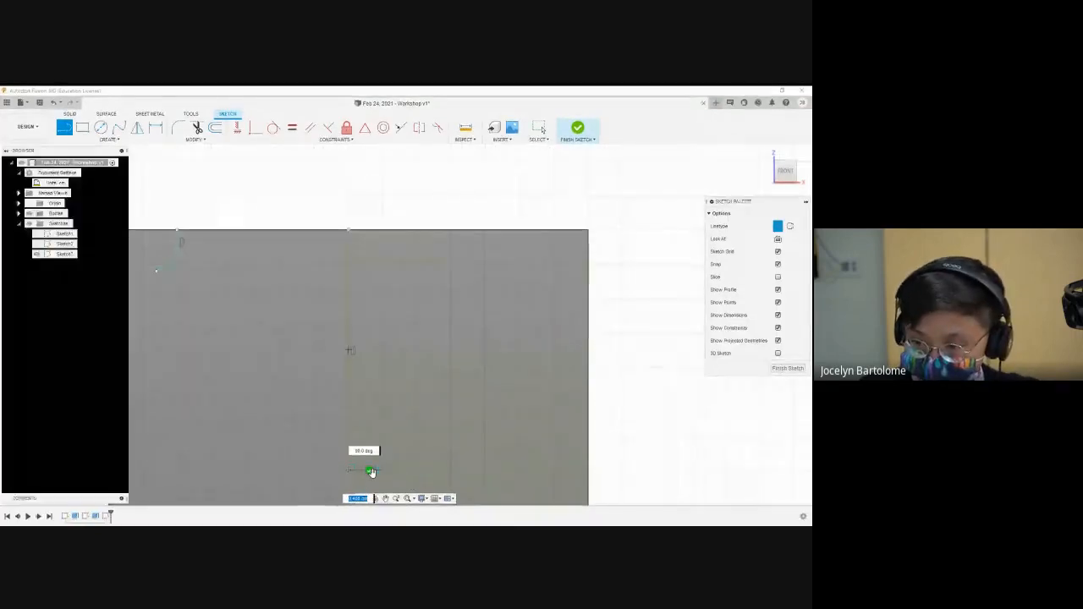
{"action": "left_click", "coordinate": [370, 469]}
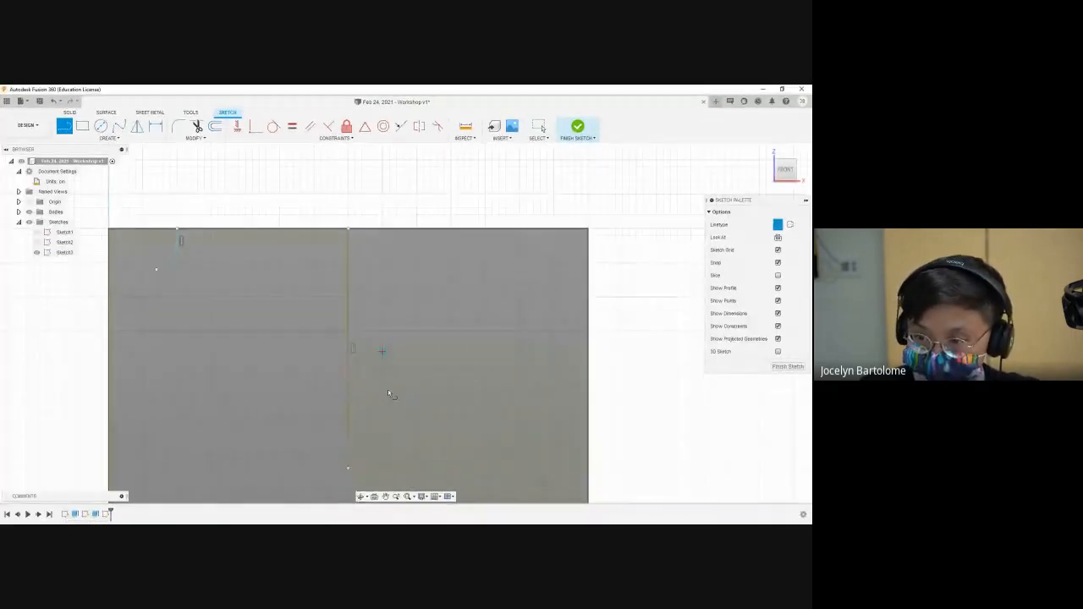
{"action": "scroll", "coordinate": [378, 424], "scroll_direction": "down", "scroll_amount": 4}
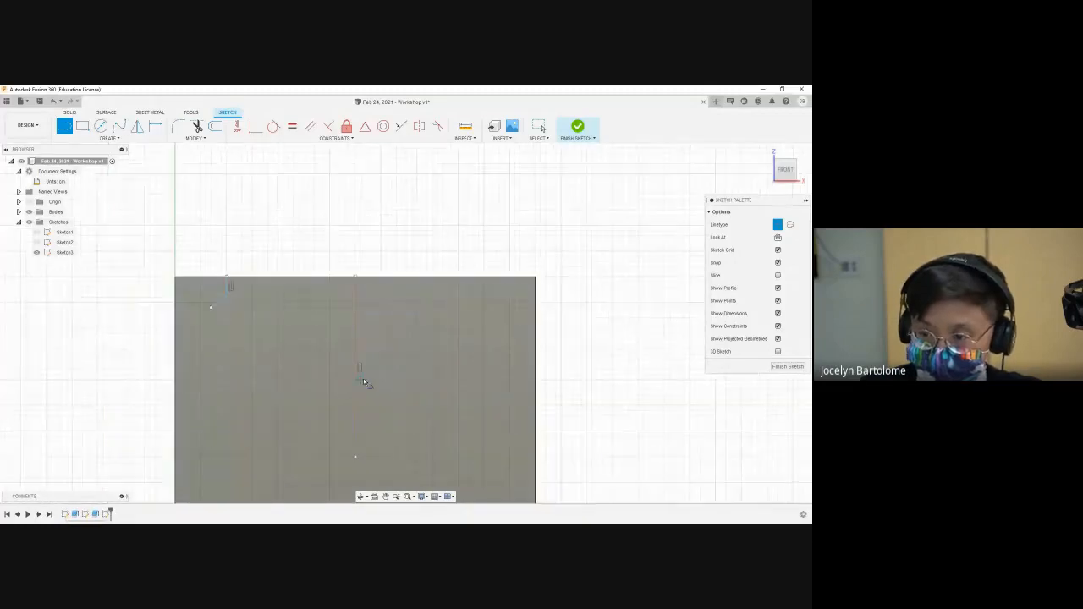
{"action": "scroll", "coordinate": [381, 439], "scroll_direction": "up", "scroll_amount": 4}
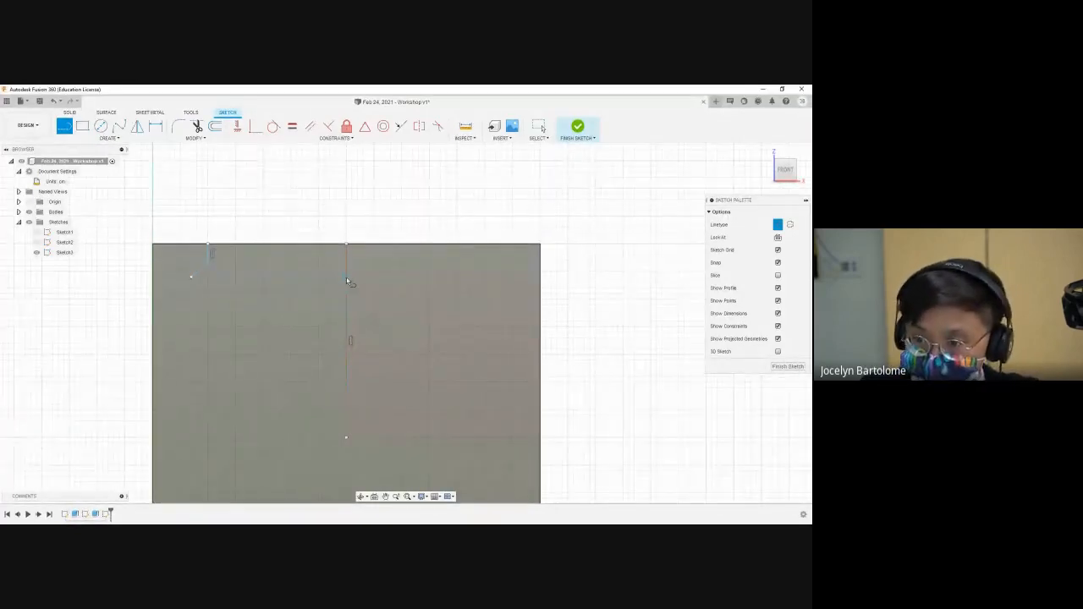
{"action": "key", "text": "Escape"}
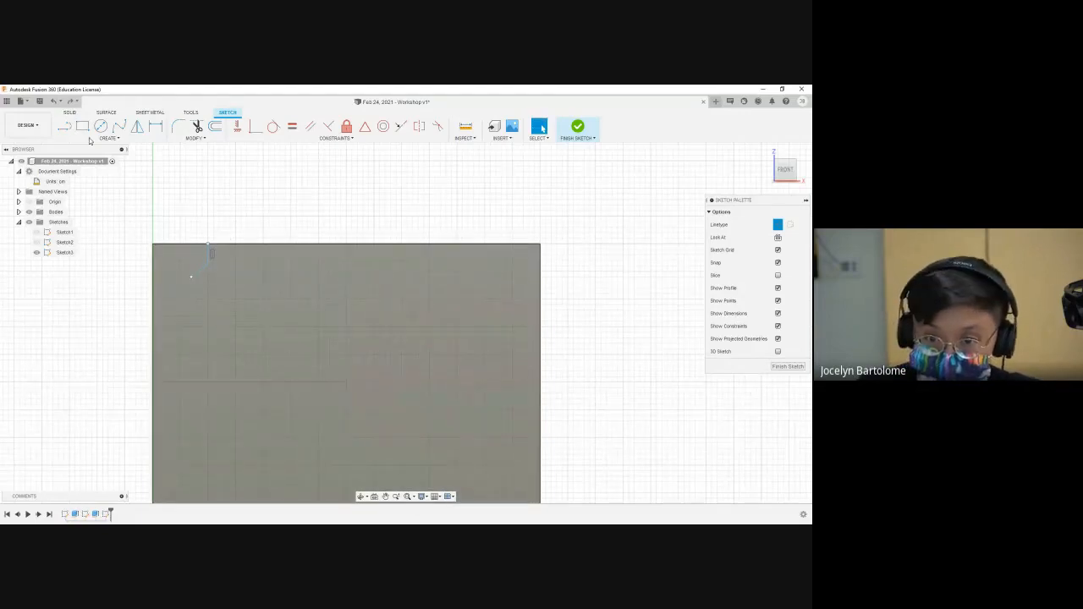
Step: Draw a vertical construction line down from the front face's upper edge, off-centre toward the right corner
{"action": "key", "text": "l"}
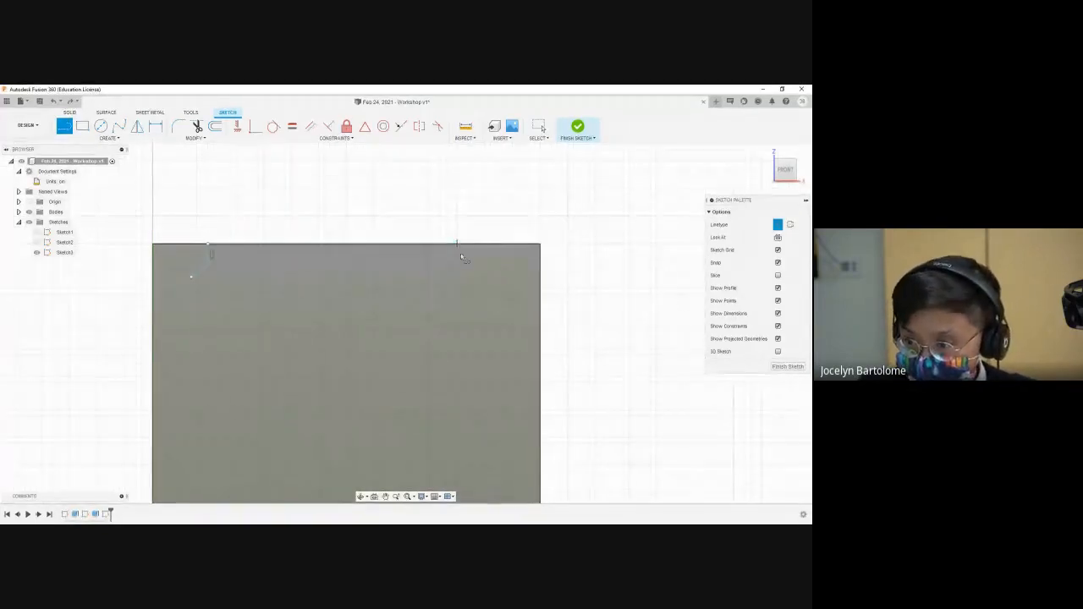
{"action": "left_click", "coordinate": [456, 245]}
{"action": "left_click", "coordinate": [457, 417]}
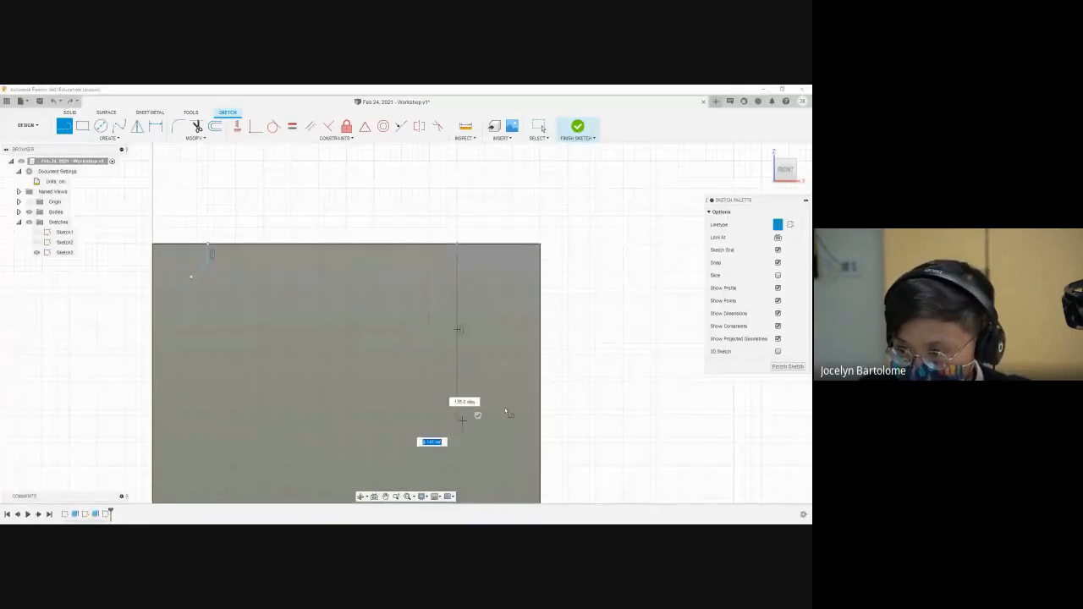
{"action": "key", "text": "Escape"}
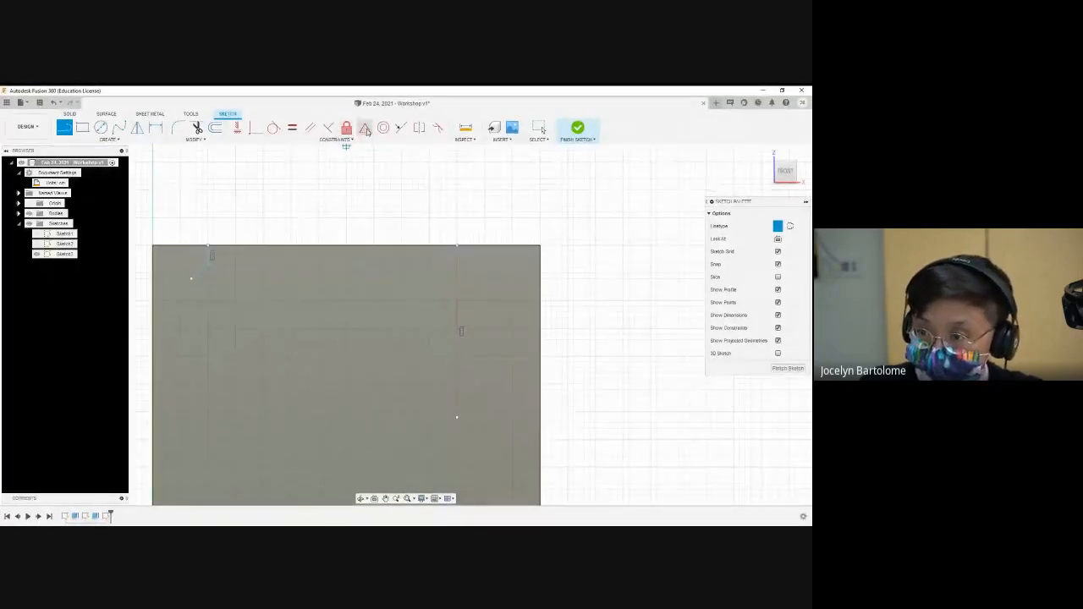
Step: Constrain the vertical construction line's upper endpoint to the midpoint of the front face's upper edge
{"action": "left_click", "coordinate": [364, 128]}
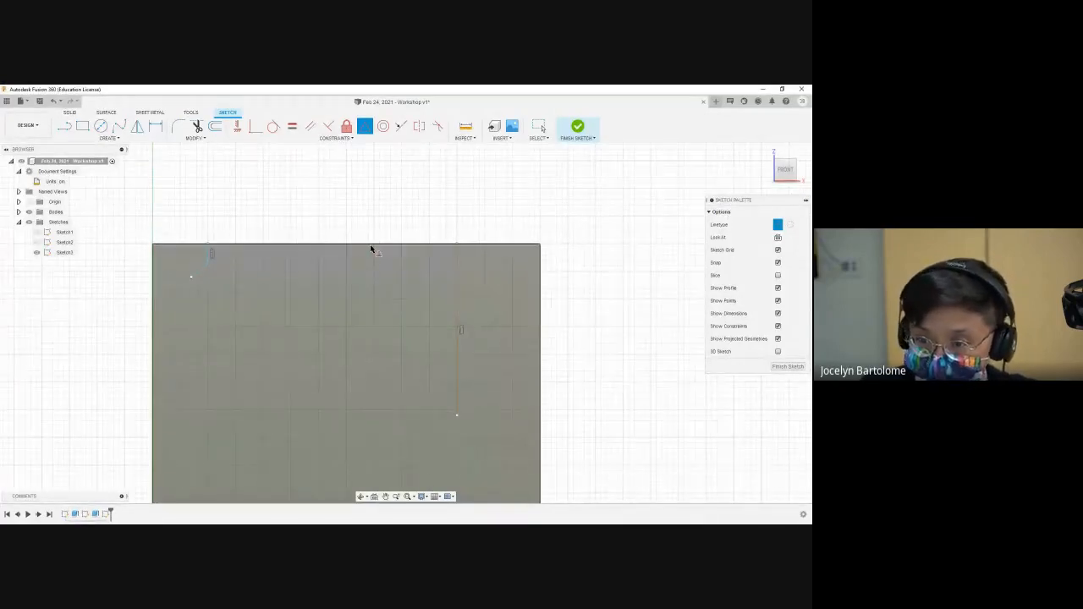
{"action": "scroll", "coordinate": [346, 248], "scroll_direction": "down", "scroll_amount": 1}
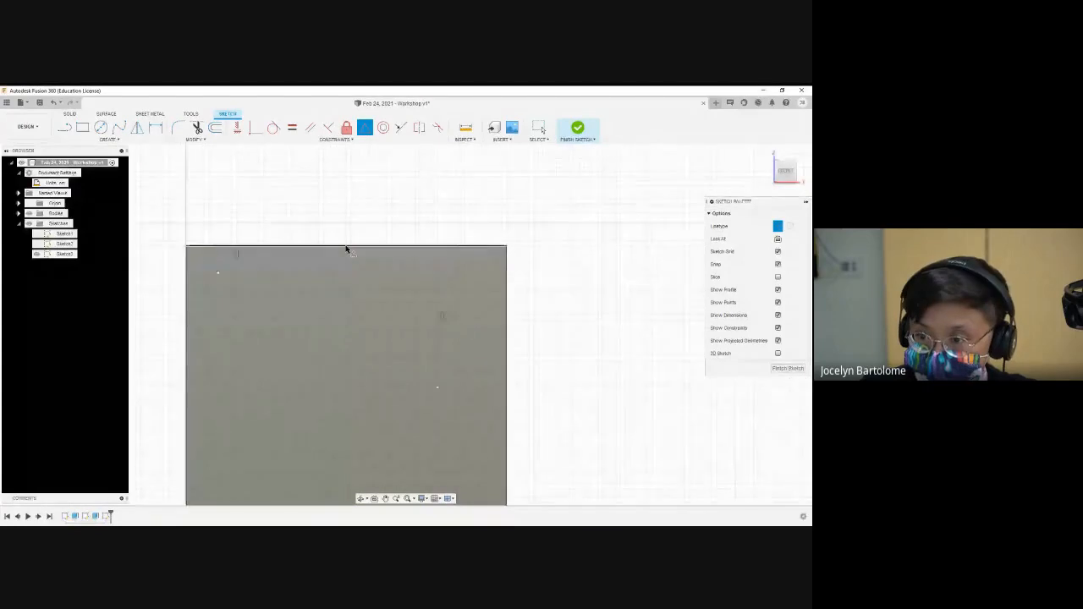
{"action": "scroll", "coordinate": [348, 247], "scroll_direction": "up", "scroll_amount": 2}
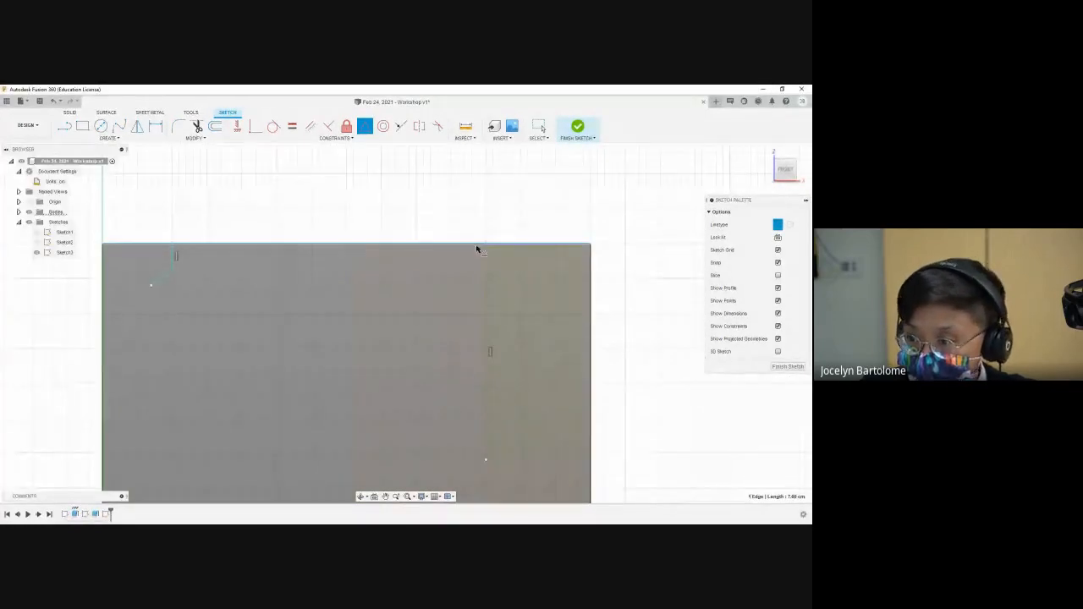
{"action": "scroll", "coordinate": [488, 249], "scroll_direction": "up", "scroll_amount": 2}
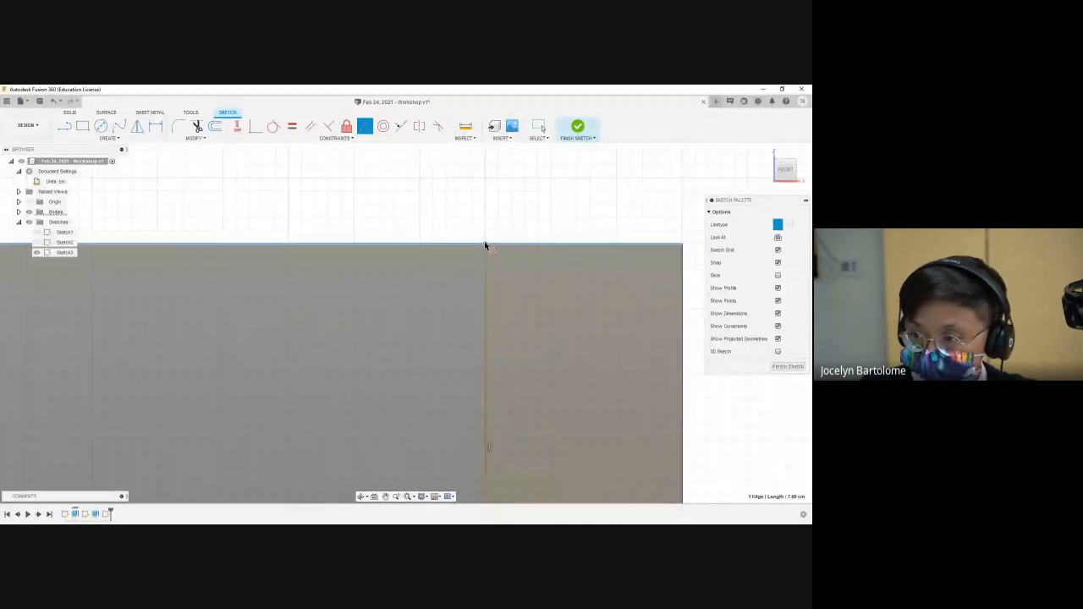
{"action": "left_click", "coordinate": [485, 245]}
{"action": "scroll", "coordinate": [247, 298], "scroll_direction": "down", "scroll_amount": 3}
{"action": "scroll", "coordinate": [212, 310], "scroll_direction": "down", "scroll_amount": 2}
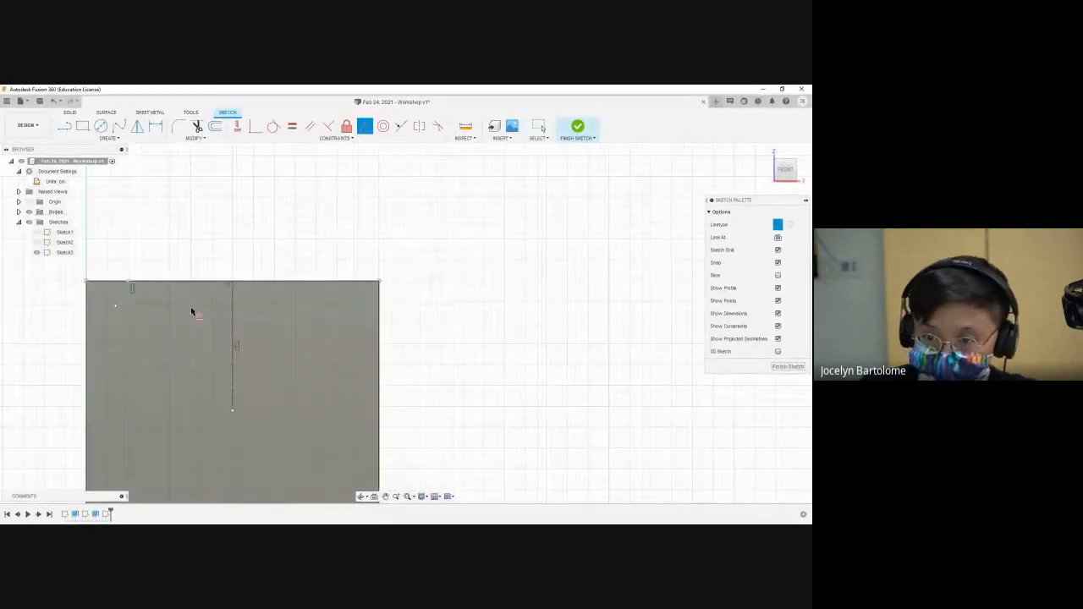
Step: Open the Mirror command in the sketch, cancel it, and undo the vertical construction line with its midpoint constraint
{"action": "scroll", "coordinate": [219, 316], "scroll_direction": "up", "scroll_amount": 3}
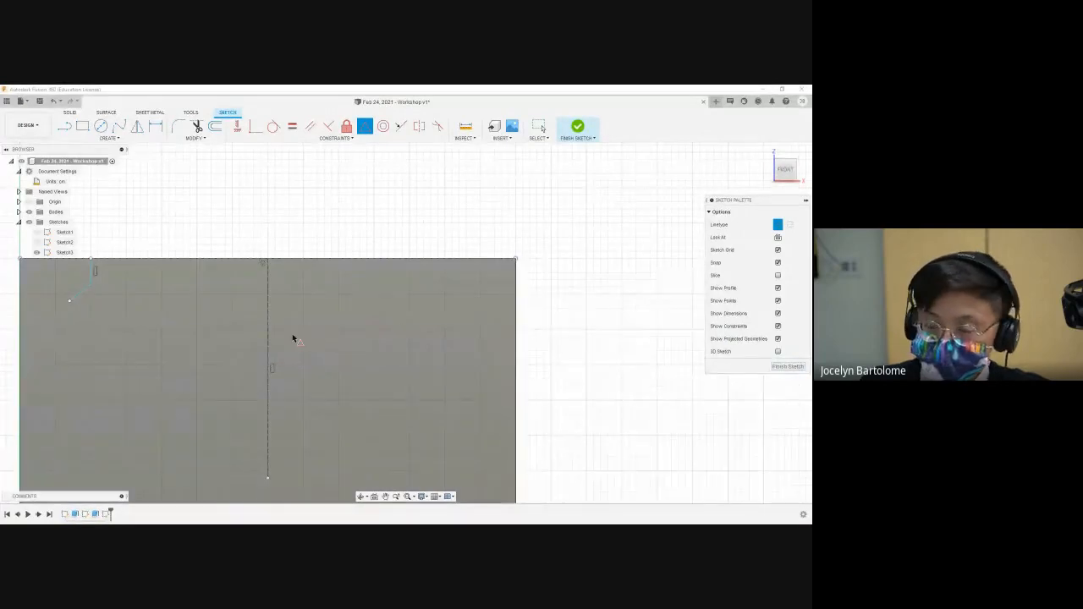
{"action": "scroll", "coordinate": [271, 335], "scroll_direction": "down", "scroll_amount": 3}
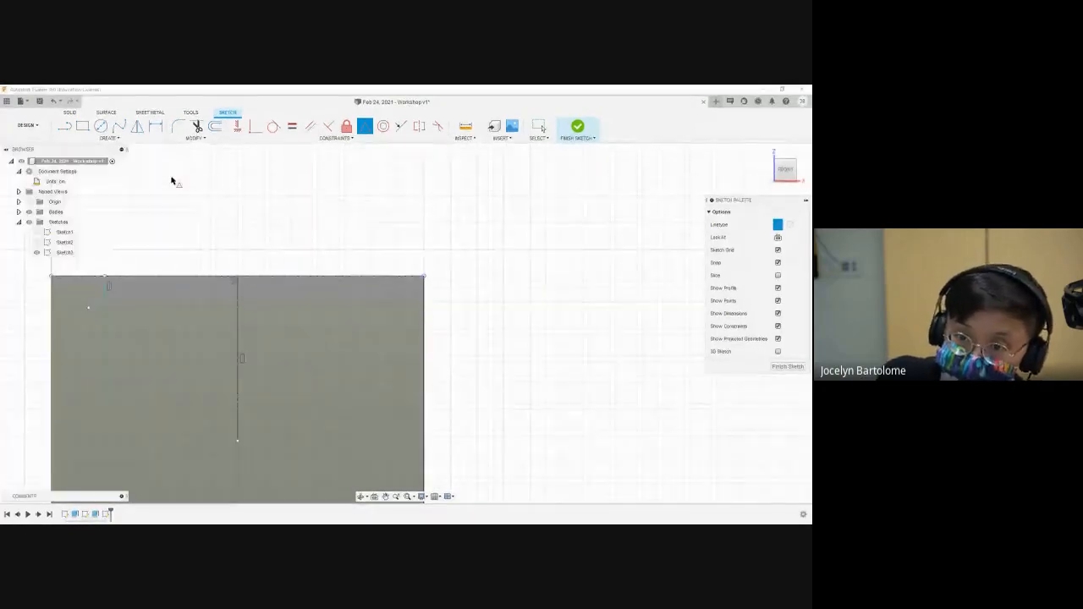
{"action": "scroll", "coordinate": [99, 308], "scroll_direction": "down", "scroll_amount": 2}
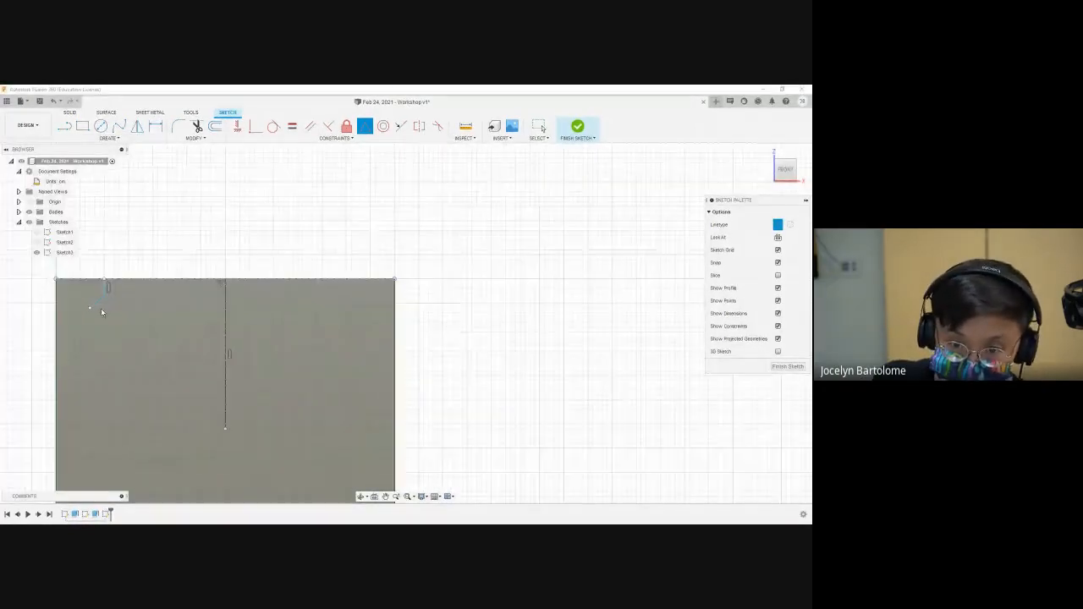
{"action": "scroll", "coordinate": [88, 301], "scroll_direction": "up", "scroll_amount": 3}
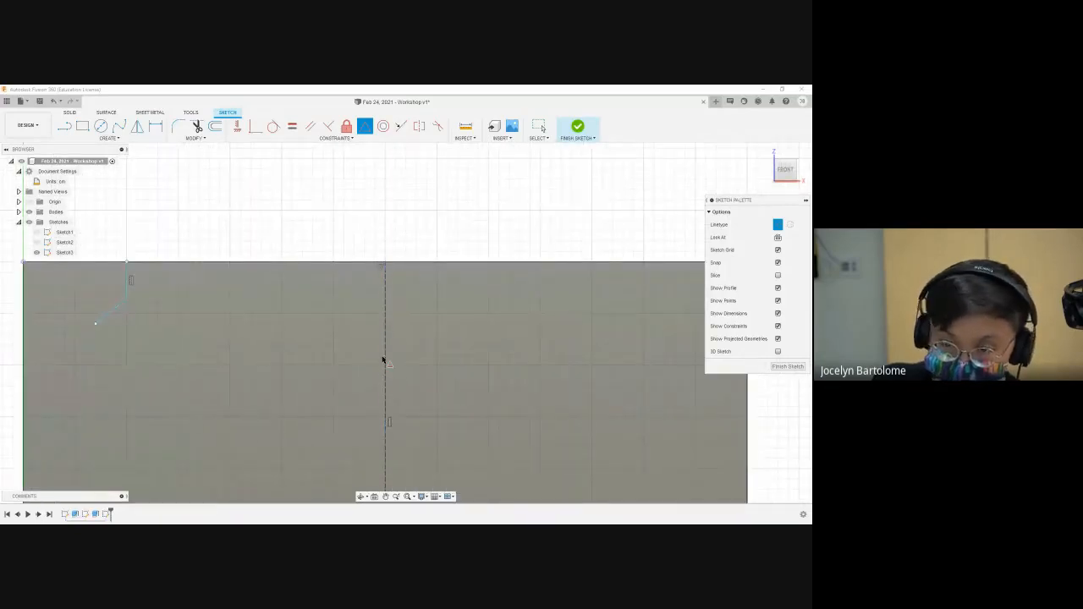
{"action": "left_click", "coordinate": [385, 278]}
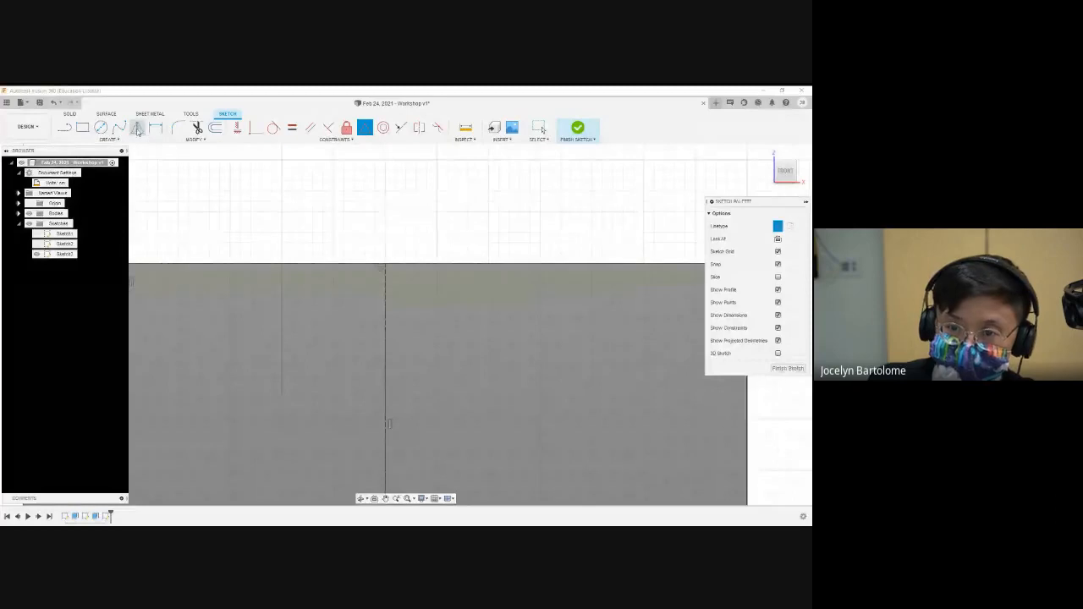
{"action": "left_click", "coordinate": [137, 128]}
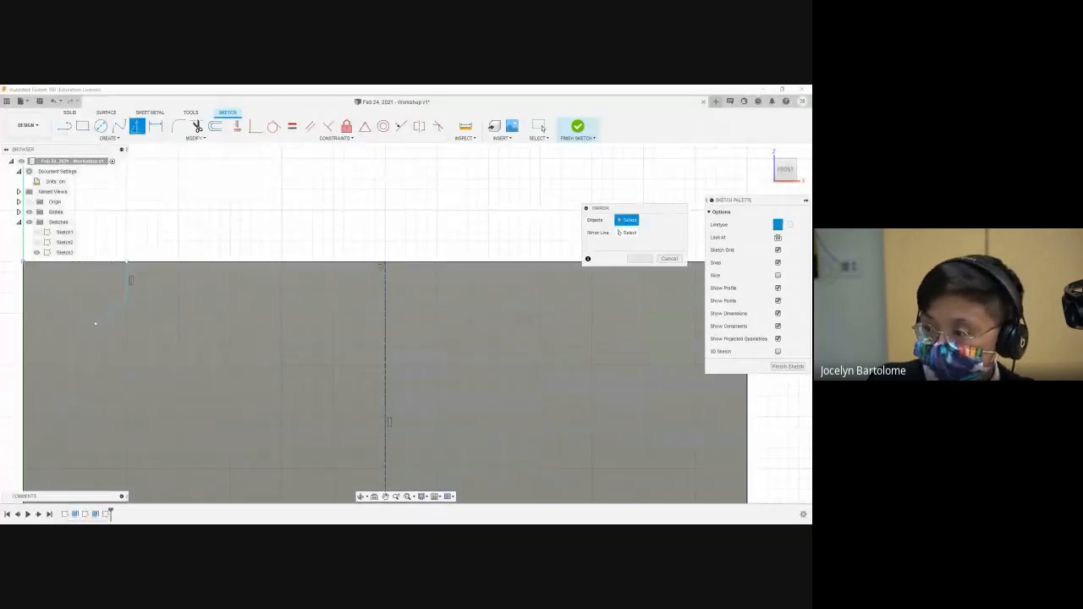
{"action": "left_click_drag", "start_coordinate": [634, 208], "coordinate": [431, 209]}
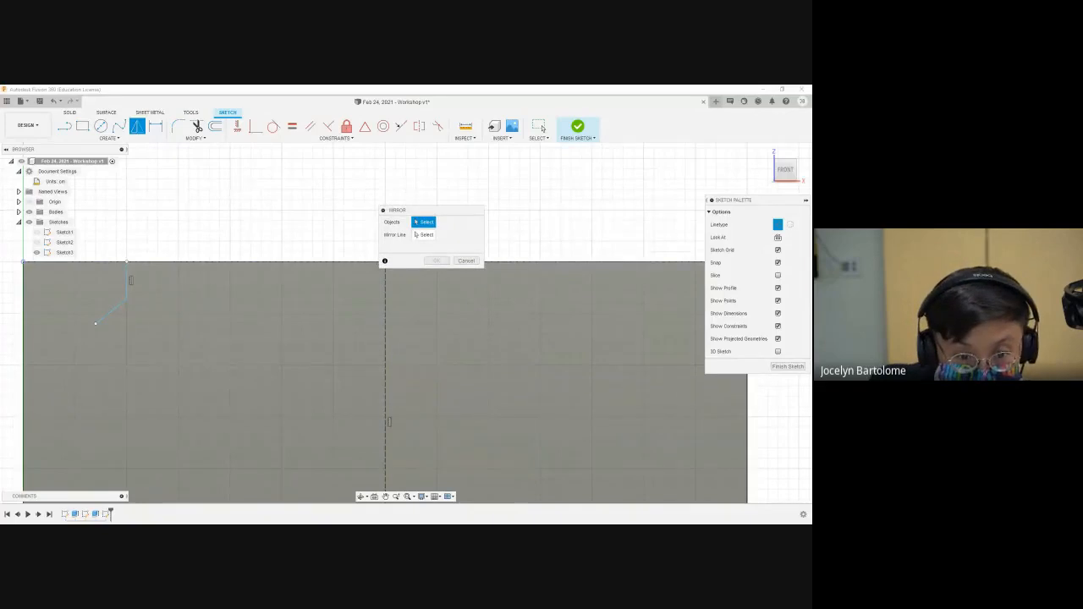
{"action": "left_click", "coordinate": [467, 261]}
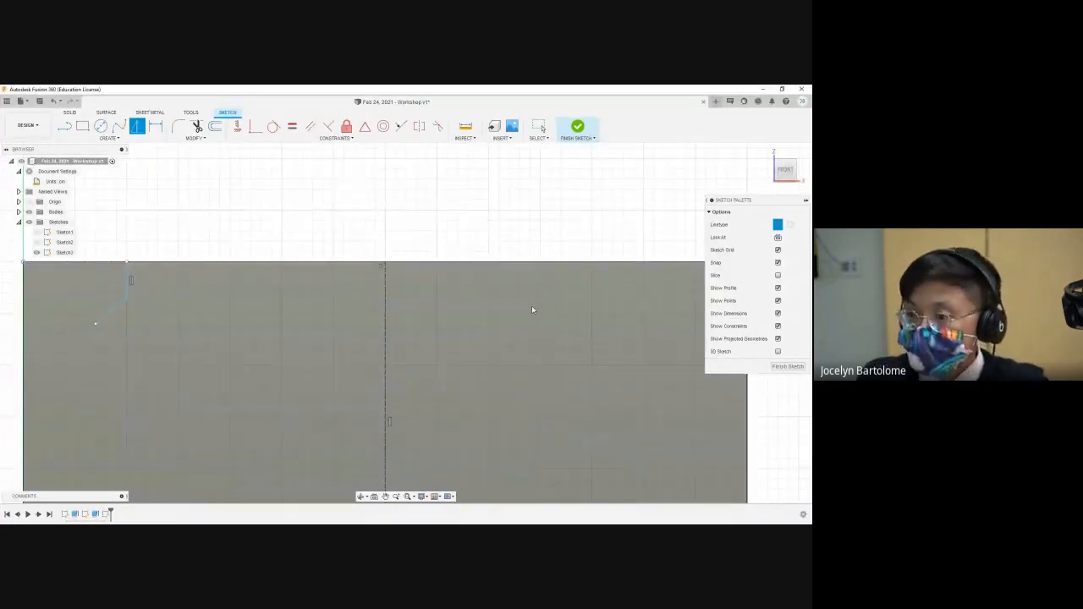
{"action": "key", "text": "Escape"}
{"action": "scroll", "coordinate": [399, 309], "scroll_direction": "down", "scroll_amount": 2}
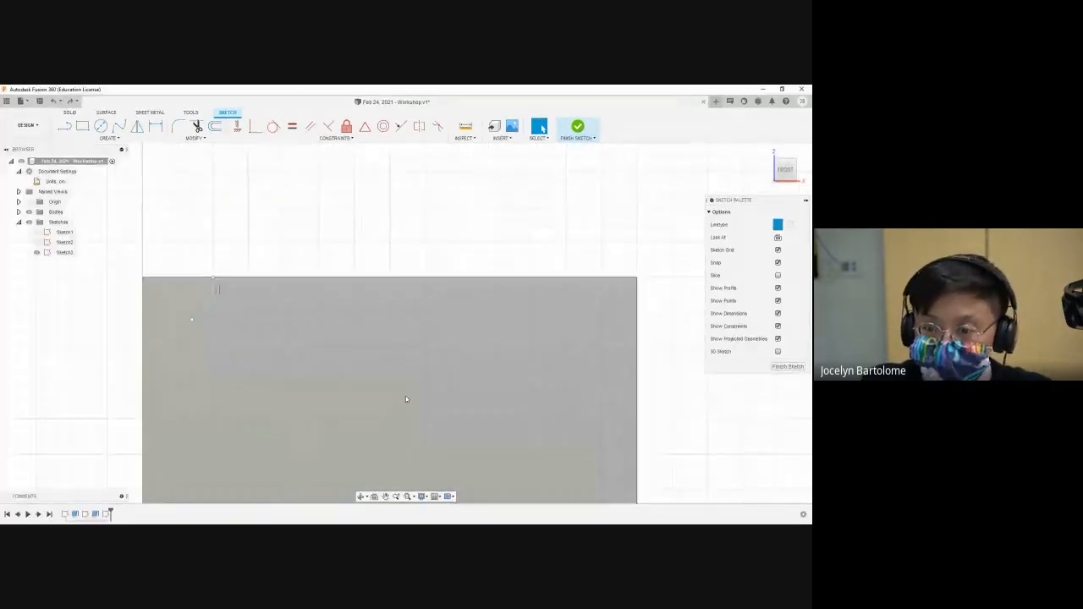
Step: Redraw a vertical construction line down from the front face's upper edge, starting off-centre near the right corner
{"action": "left_click", "coordinate": [66, 129]}
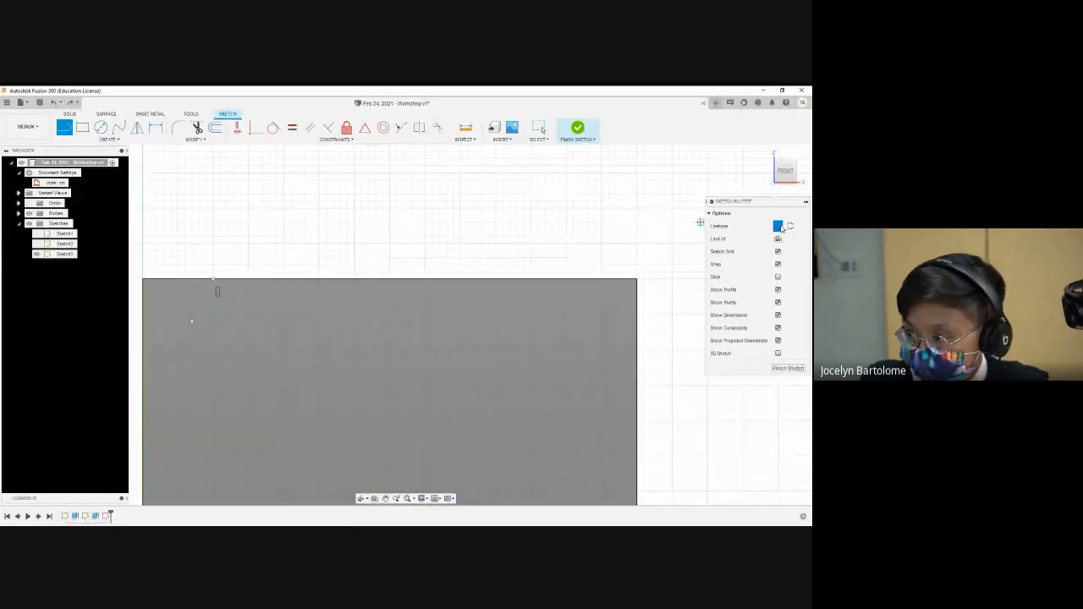
{"action": "mouse_move", "coordinate": [760, 203]}
{"action": "left_mouse_down"}
{"action": "mouse_move", "coordinate": [568, 206]}
{"action": "mouse_move", "coordinate": [770, 205]}
{"action": "left_mouse_up"}
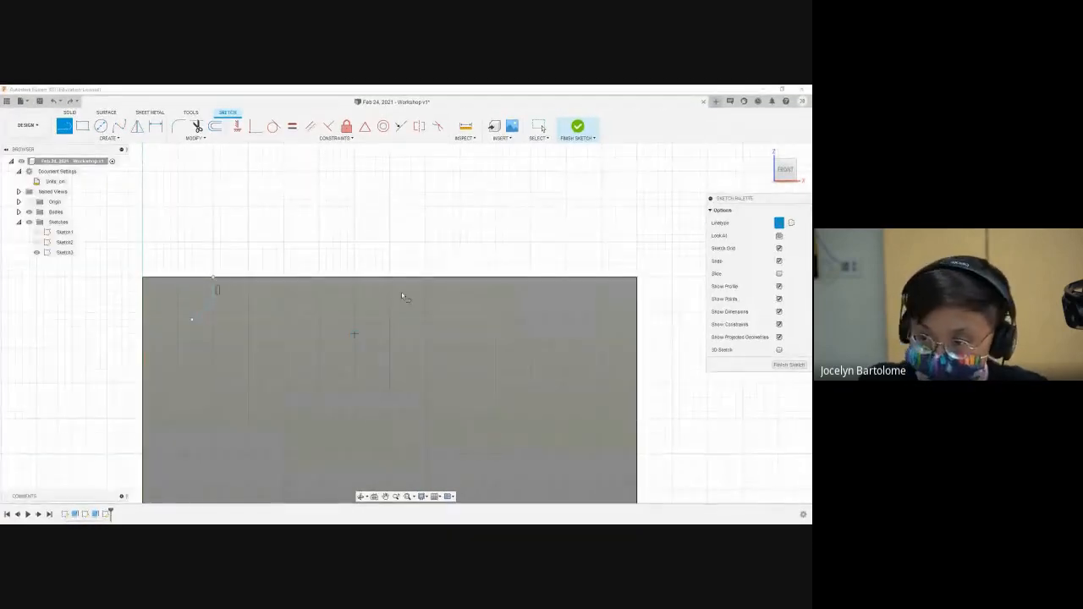
{"action": "left_click", "coordinate": [566, 277]}
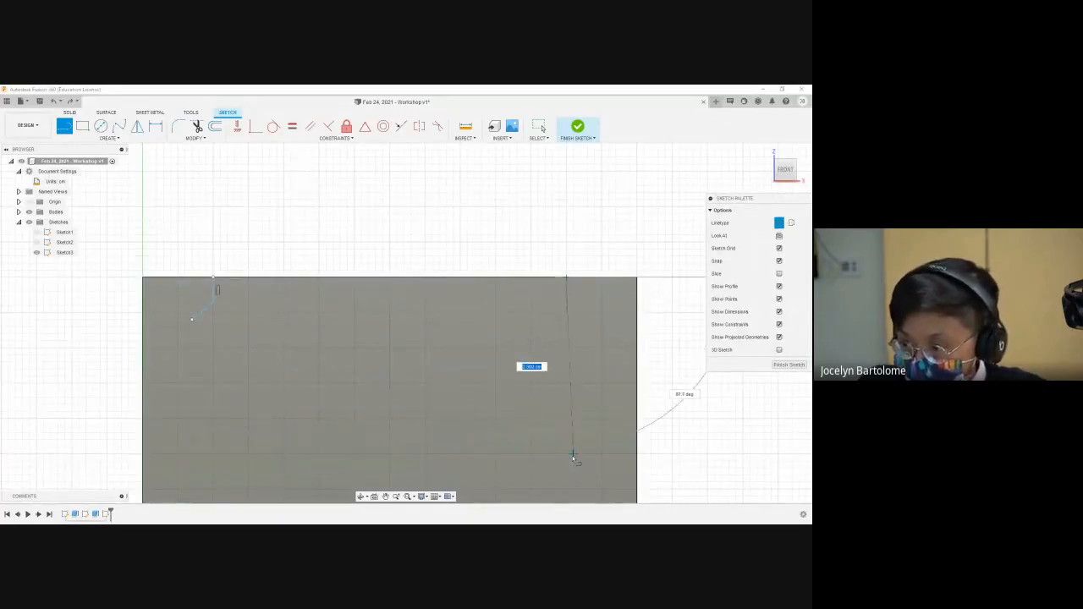
{"action": "left_click", "coordinate": [567, 366]}
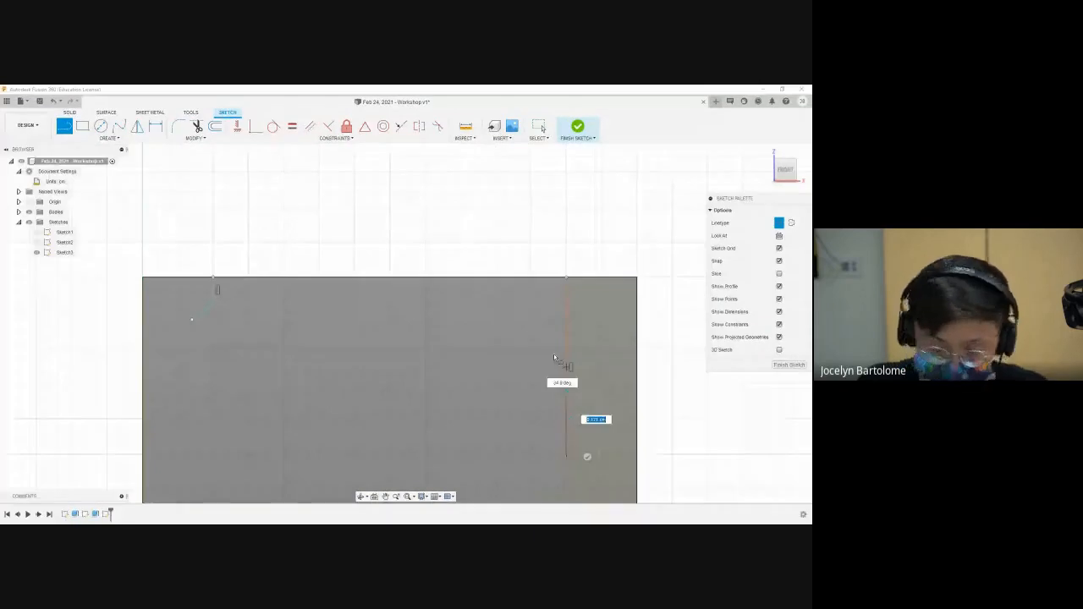
{"action": "key", "text": "Escape"}
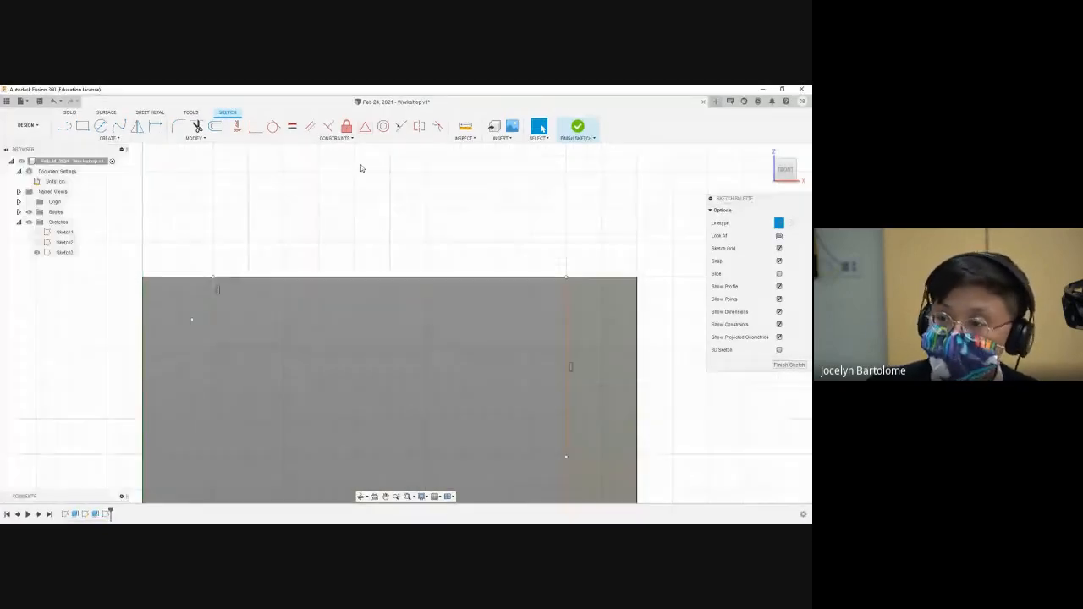
Step: Apply a Midpoint constraint between the vertical construction line's upper endpoint and the front face's upper edge
{"action": "left_click", "coordinate": [365, 126]}
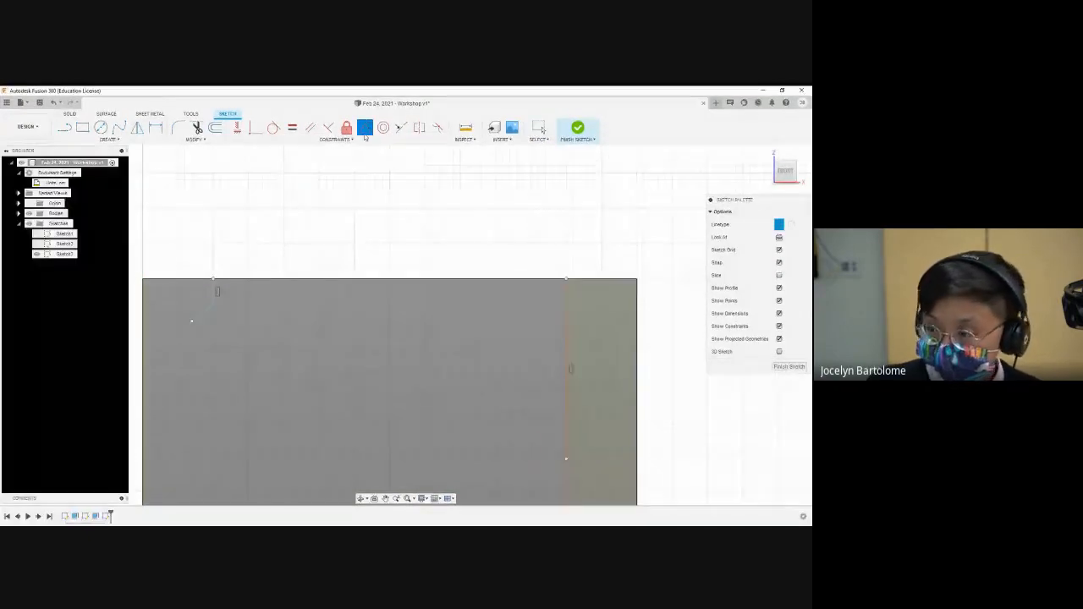
{"action": "left_click", "coordinate": [567, 284]}
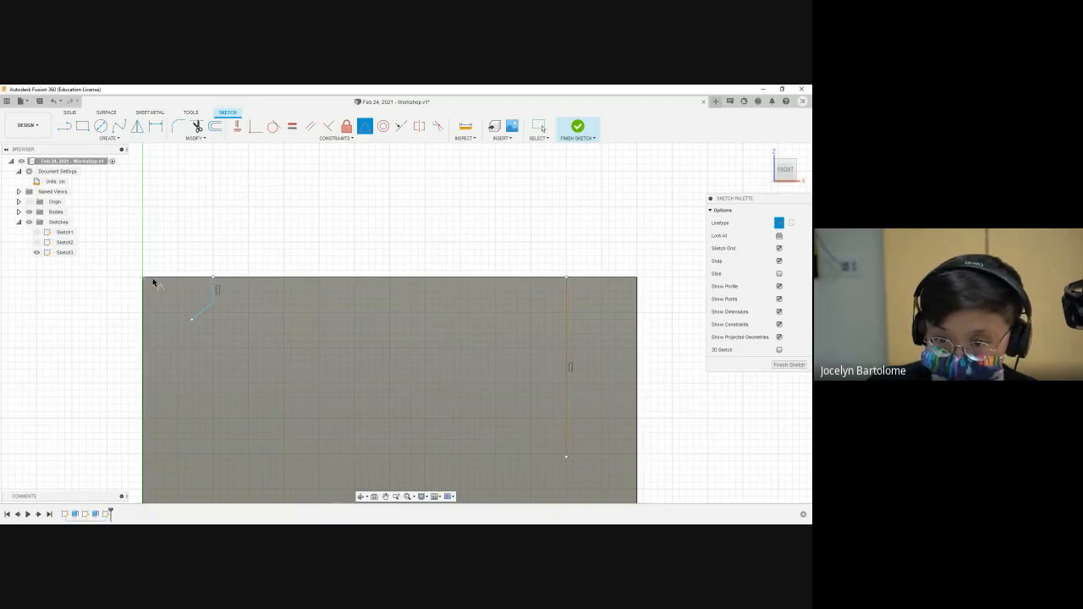
{"action": "left_click", "coordinate": [395, 278]}
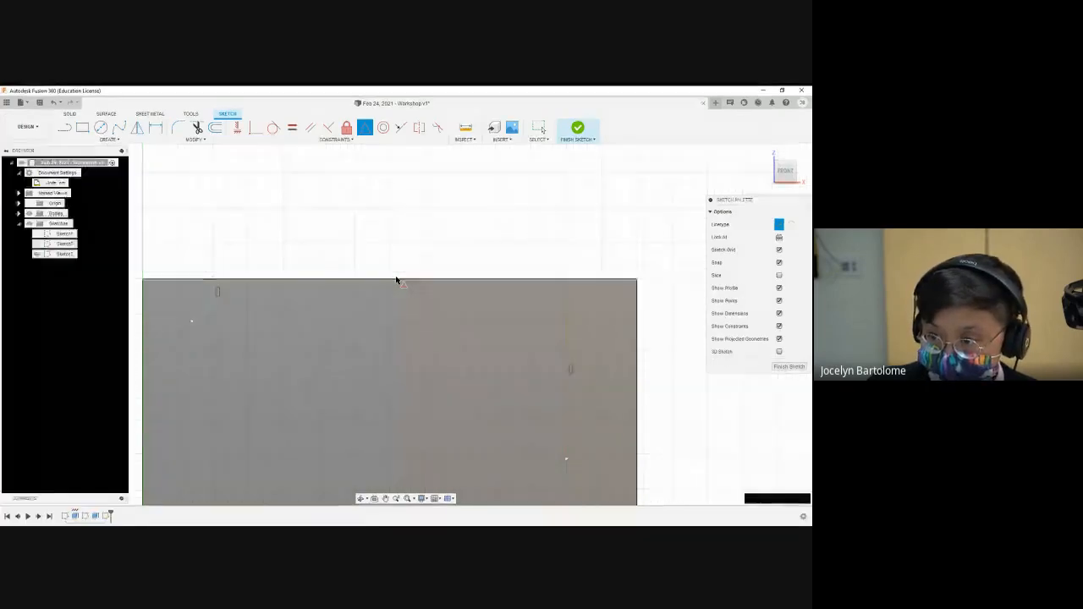
{"action": "scroll", "coordinate": [587, 277], "scroll_direction": "up", "scroll_amount": 5}
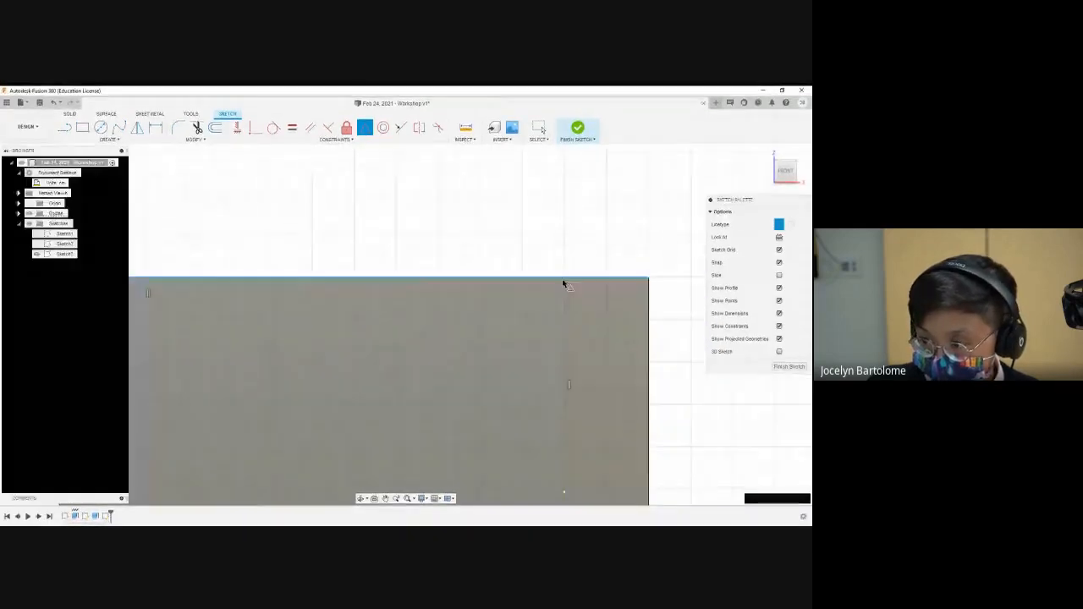
{"action": "scroll", "coordinate": [564, 279], "scroll_direction": "down", "scroll_amount": 3}
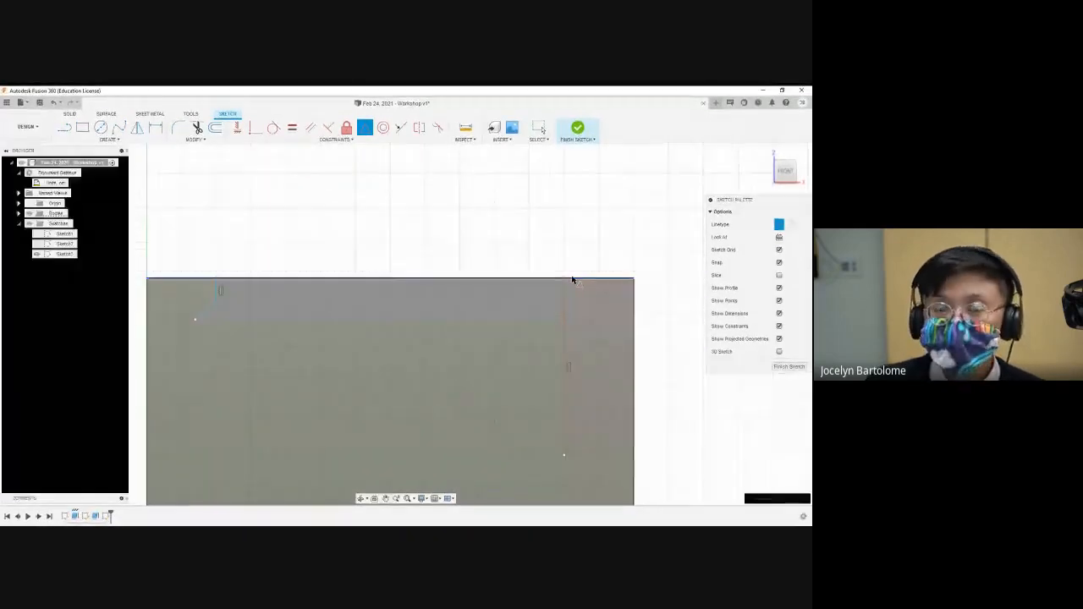
{"action": "left_click", "coordinate": [564, 279]}
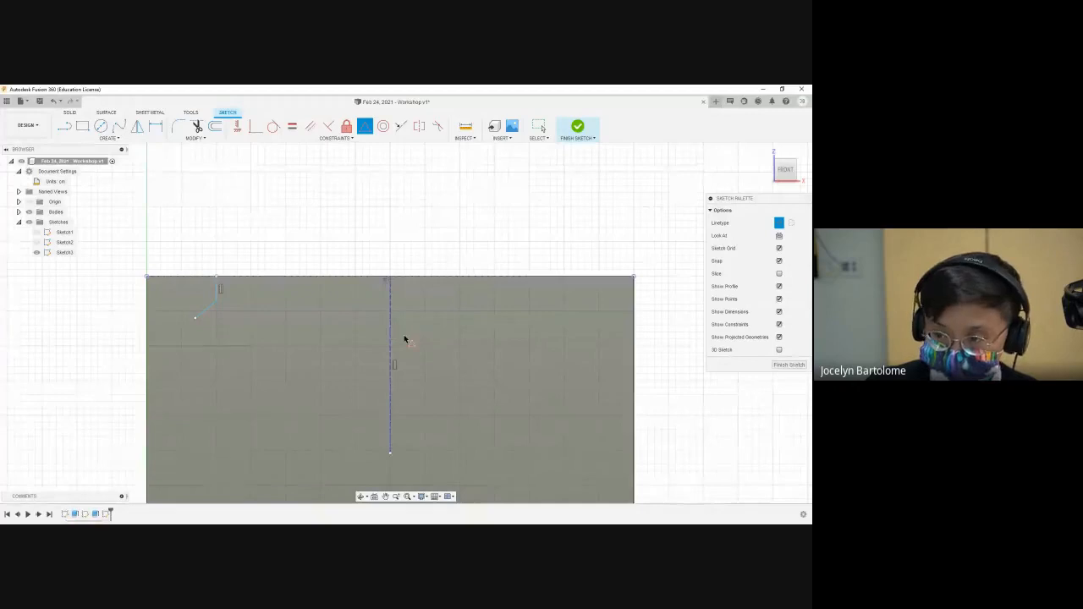
{"action": "scroll", "coordinate": [404, 334], "scroll_direction": "up", "scroll_amount": 2}
{"action": "left_click", "coordinate": [387, 265]}
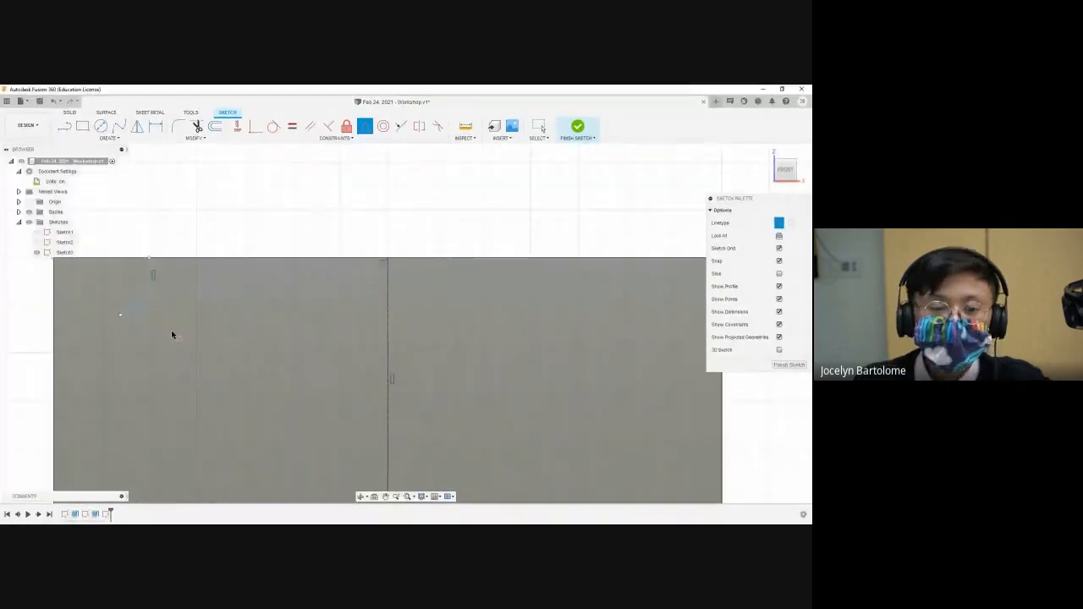
{"action": "scroll", "coordinate": [329, 352], "scroll_direction": "down", "scroll_amount": 2}
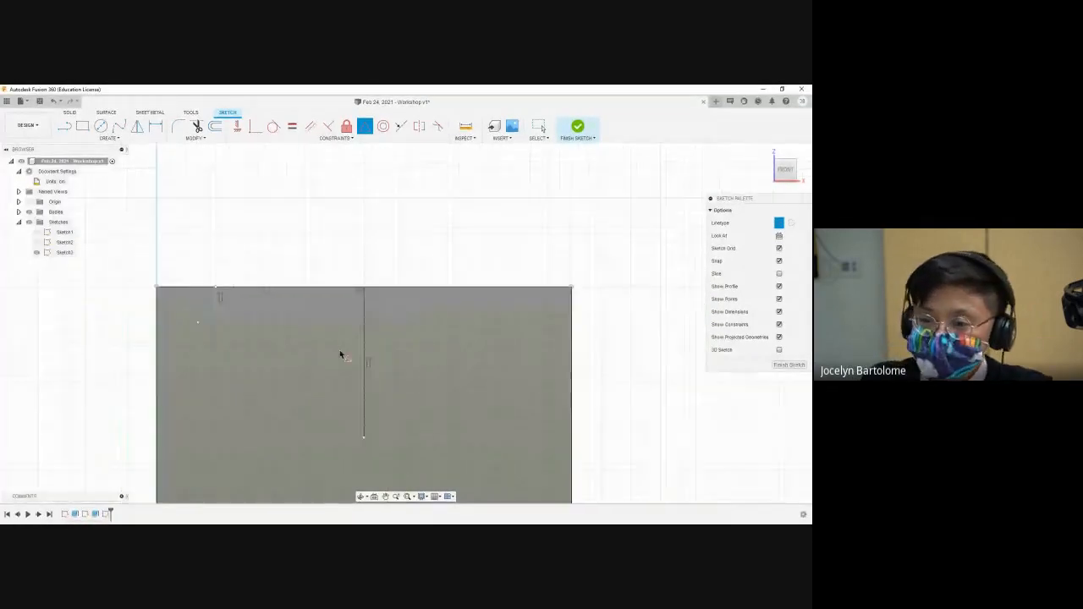
{"action": "scroll", "coordinate": [339, 354], "scroll_direction": "up", "scroll_amount": 1}
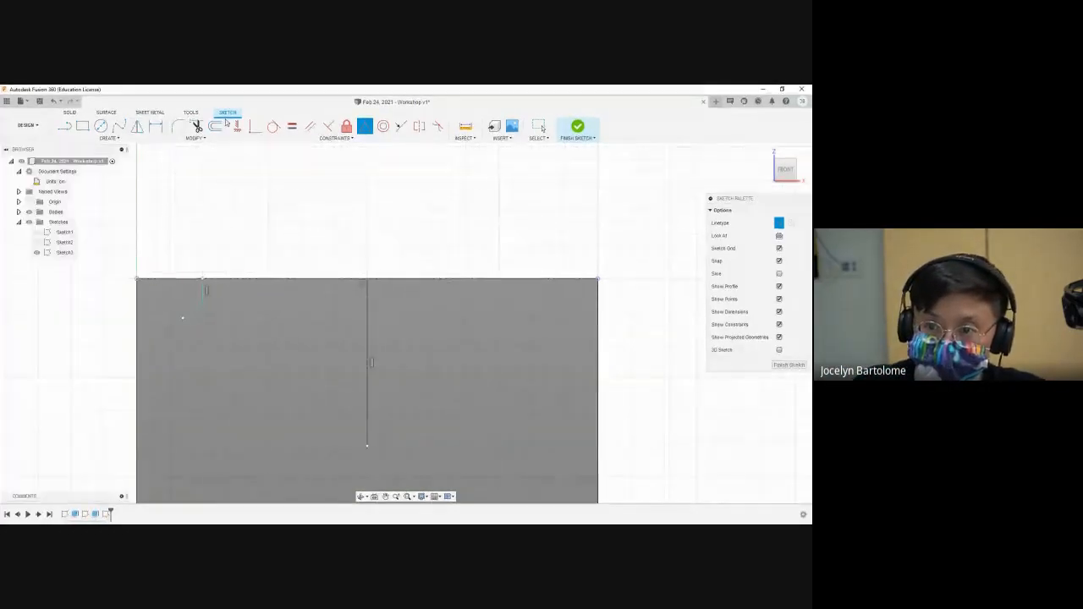
Step: Mirror the short vertical line and the slanted line about the centred vertical construction line
{"action": "left_click", "coordinate": [138, 128]}
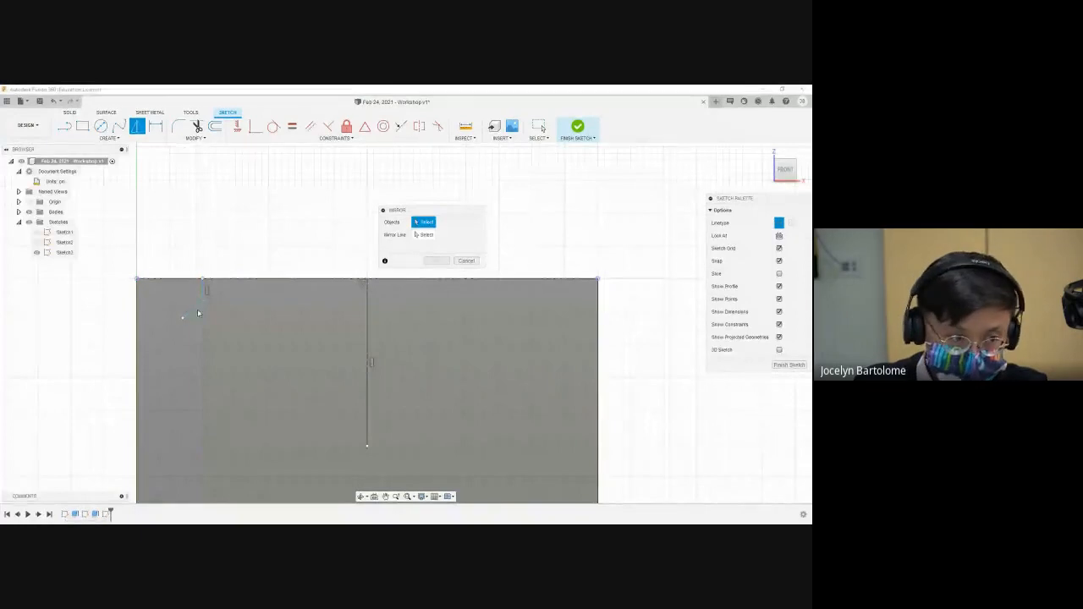
{"action": "left_click", "coordinate": [203, 289]}
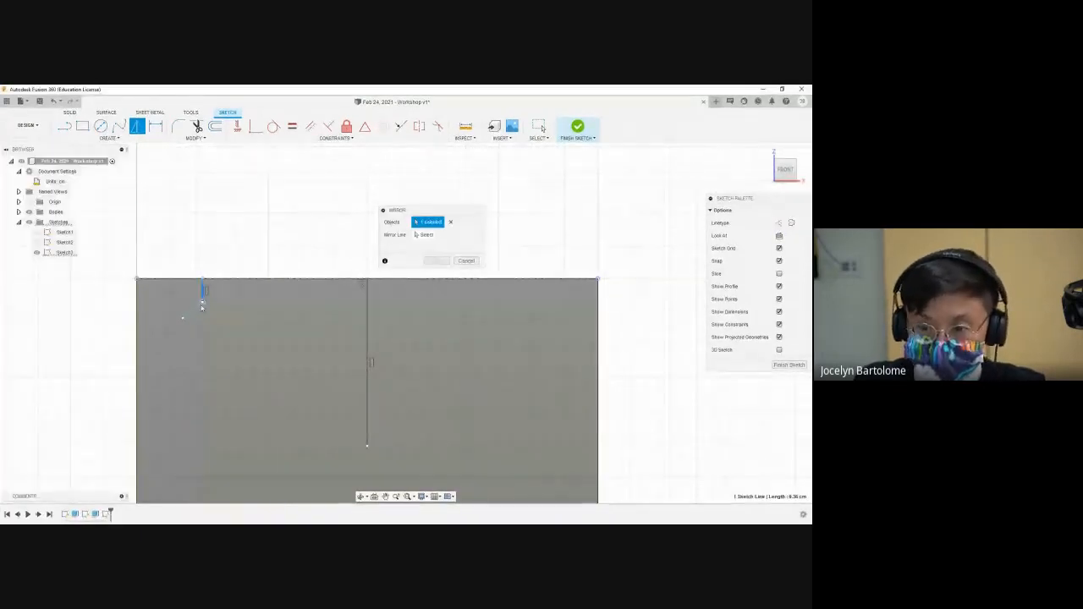
{"action": "left_click", "coordinate": [192, 311]}
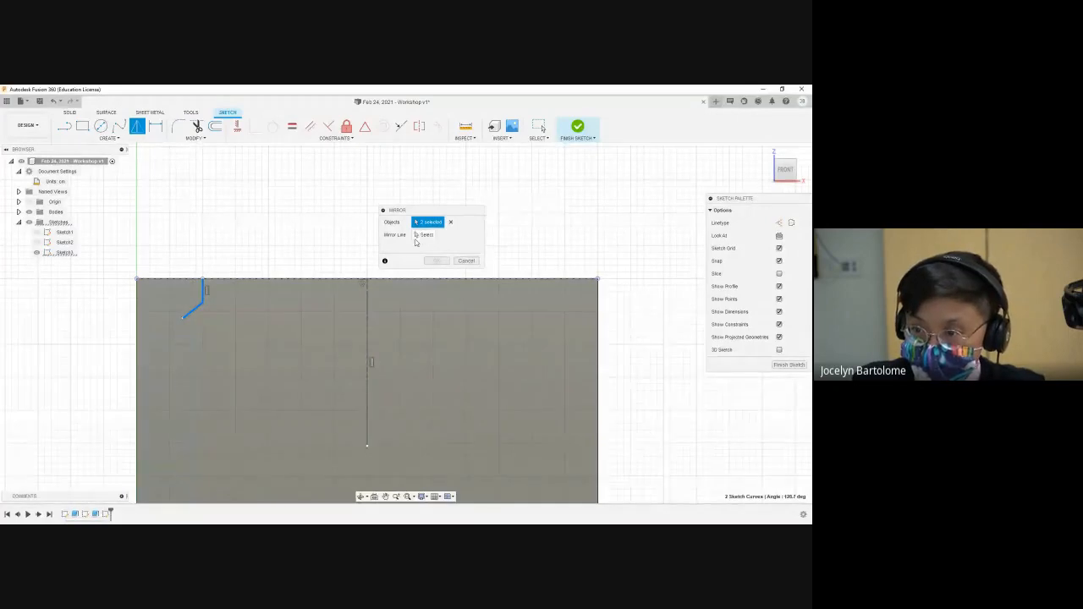
{"action": "left_click", "coordinate": [423, 236]}
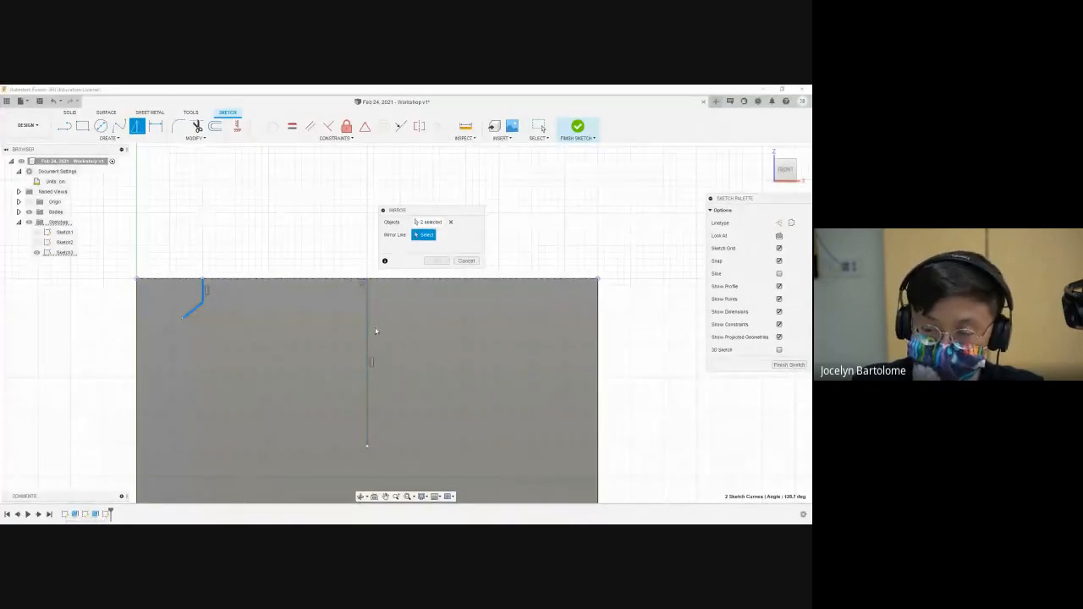
{"action": "left_click", "coordinate": [366, 329]}
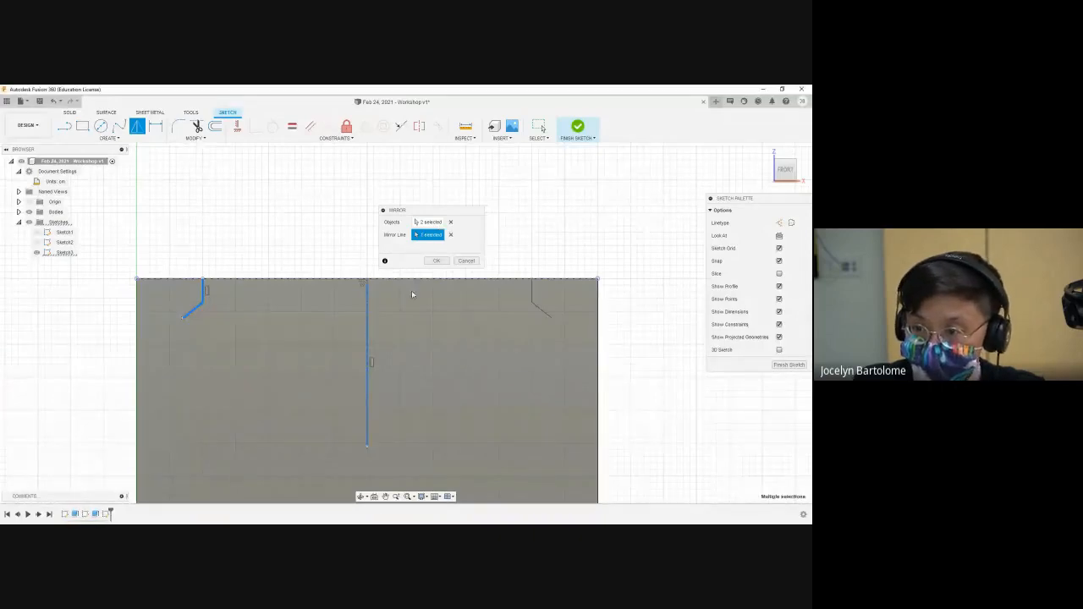
{"action": "left_click", "coordinate": [435, 261]}
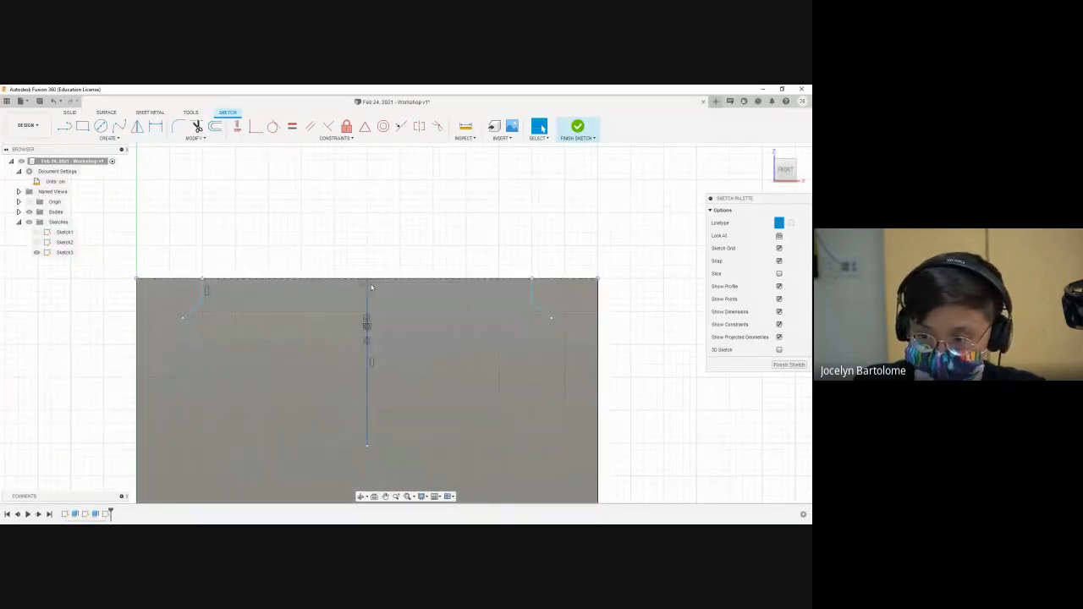
{"action": "scroll", "coordinate": [398, 355], "scroll_direction": "down", "scroll_amount": 1}
{"action": "scroll", "coordinate": [403, 348], "scroll_direction": "up", "scroll_amount": 2}
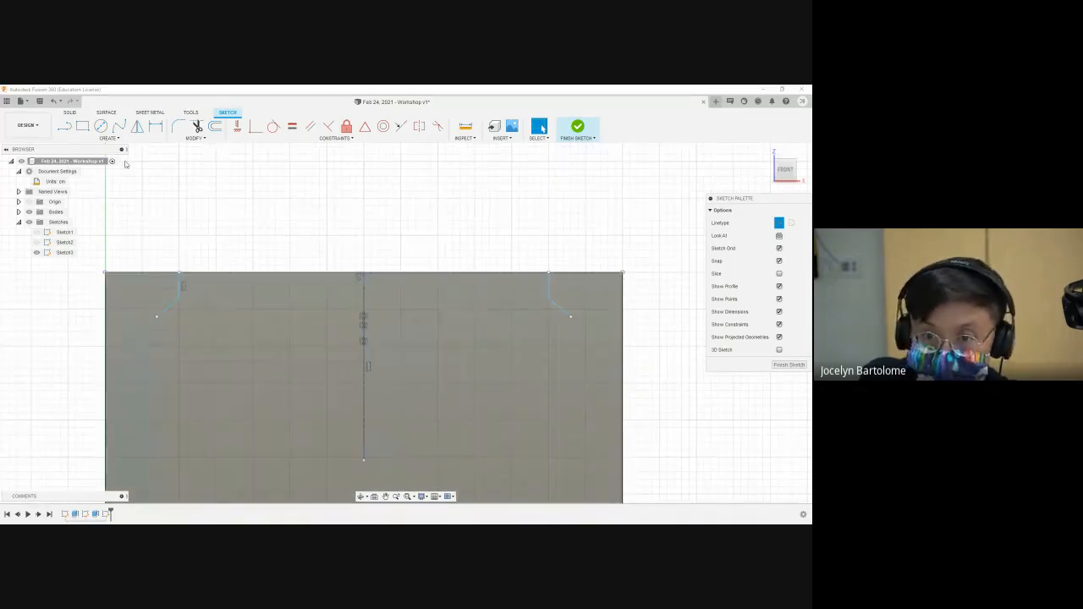
Step: Draw a line joining the upper ends of the two mirrored line pairs, and undo it while keeping the mirror
{"action": "left_click", "coordinate": [65, 126]}
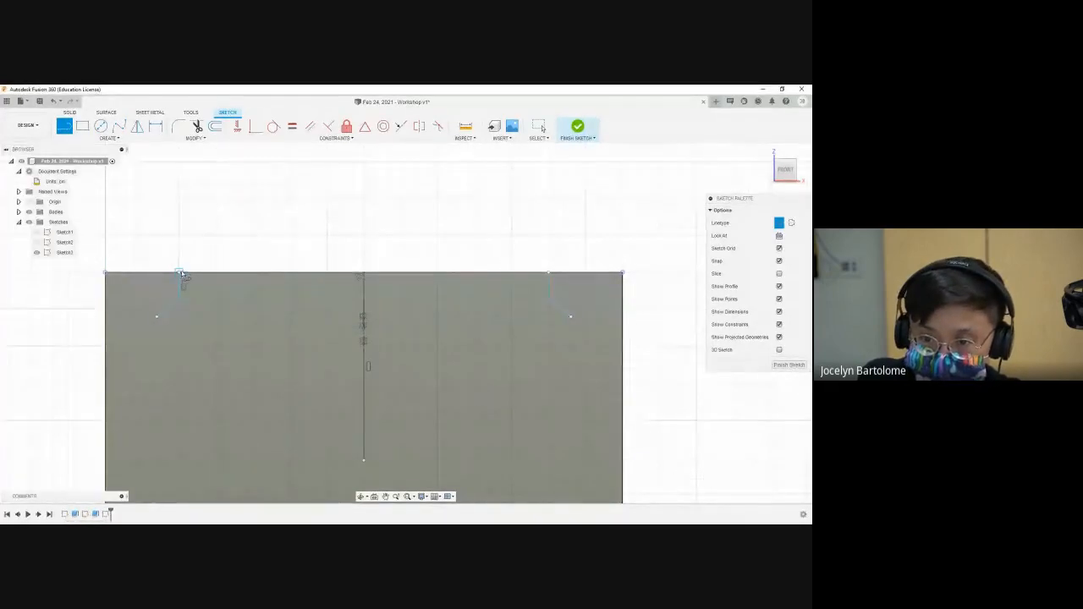
{"action": "left_click", "coordinate": [179, 273]}
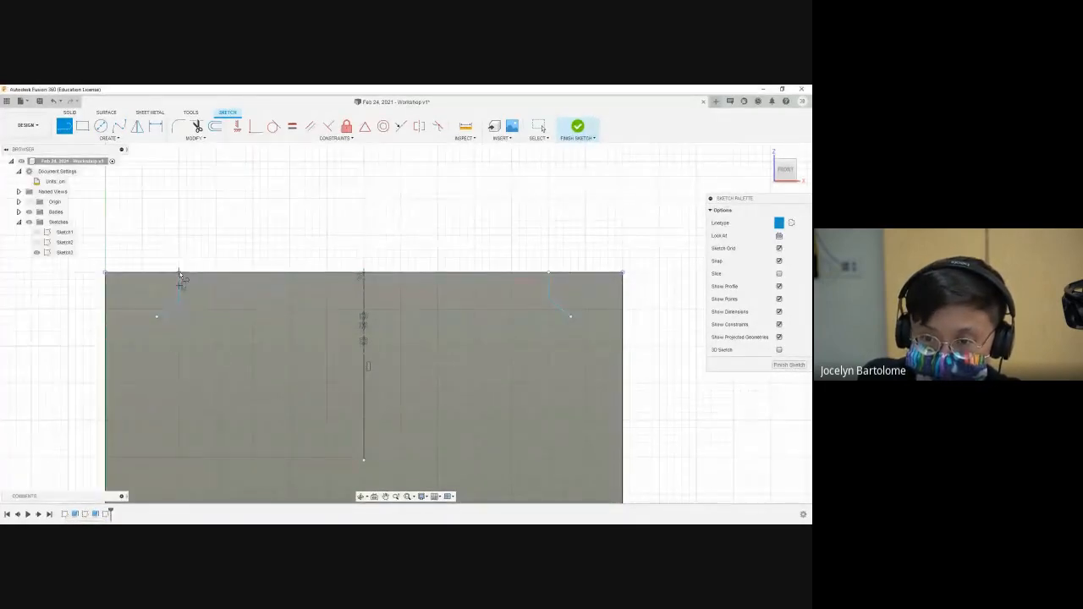
{"action": "key", "text": "Escape"}
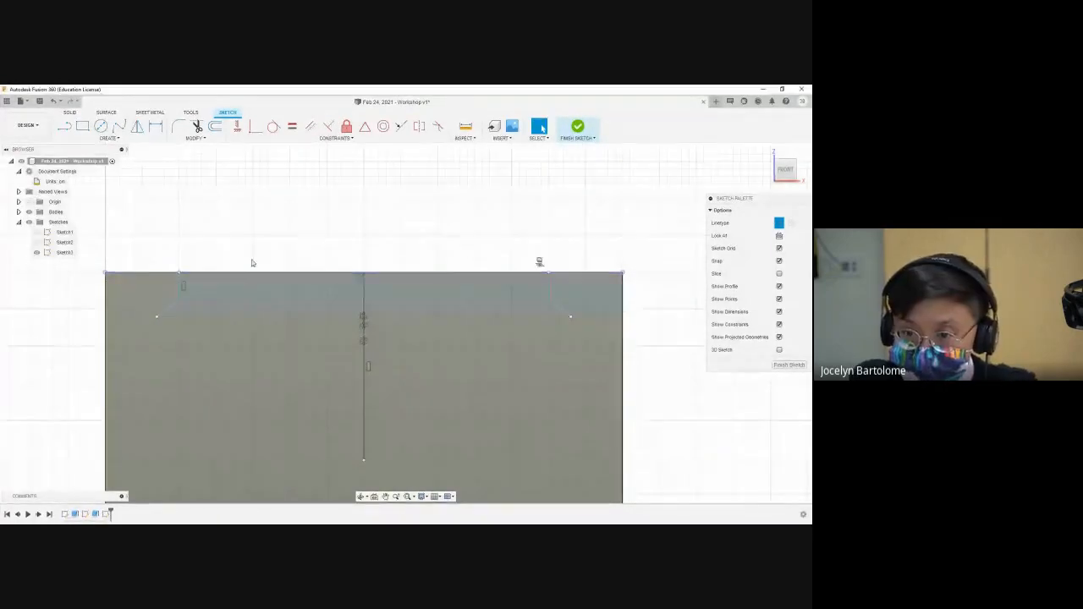
{"action": "key", "text": "ctrl+z"}
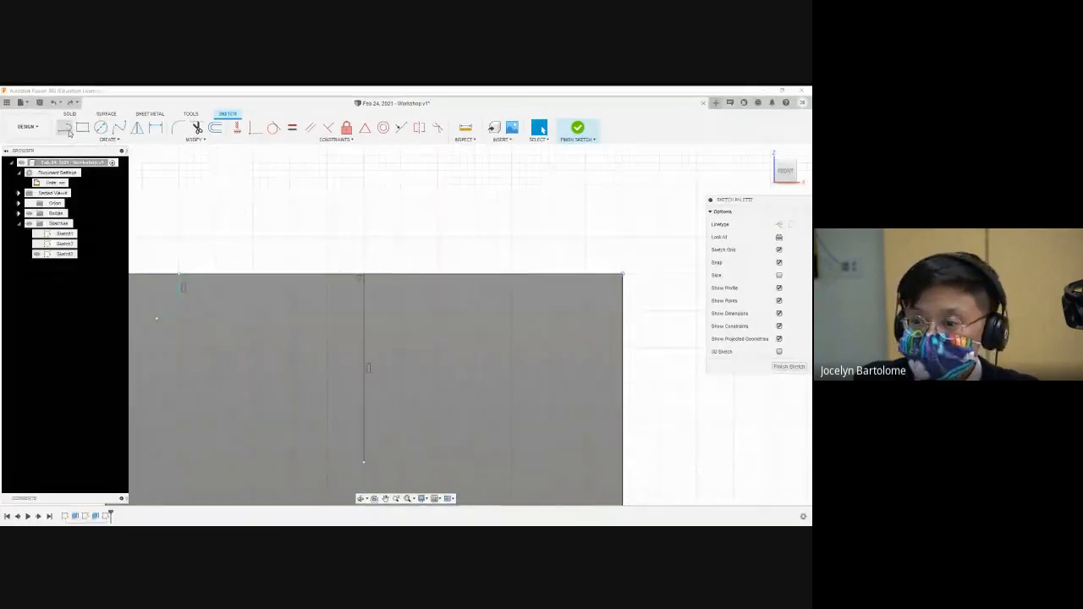
{"action": "left_click", "coordinate": [71, 100]}
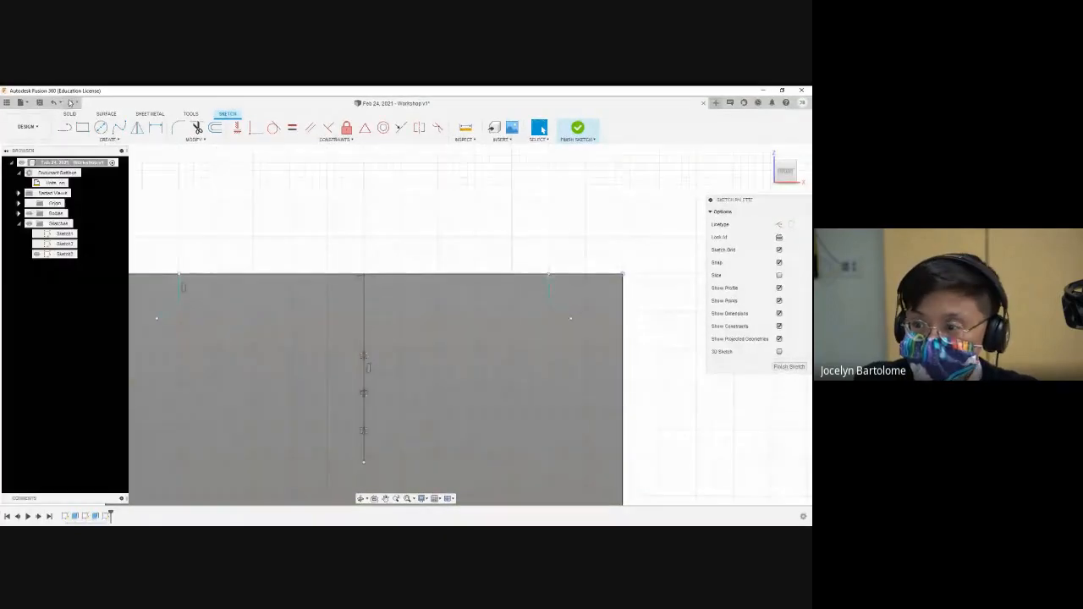
Step: Close the profile with one line joining the upper ends of the mirrored line pairs and another joining their lower ends
{"action": "left_click", "coordinate": [64, 126]}
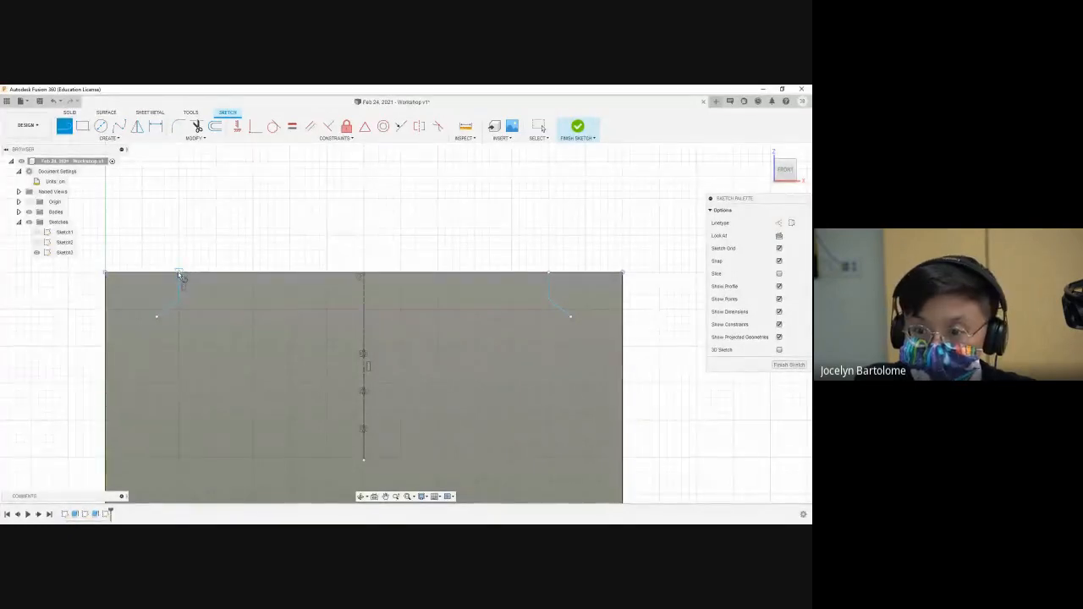
{"action": "left_click", "coordinate": [179, 272]}
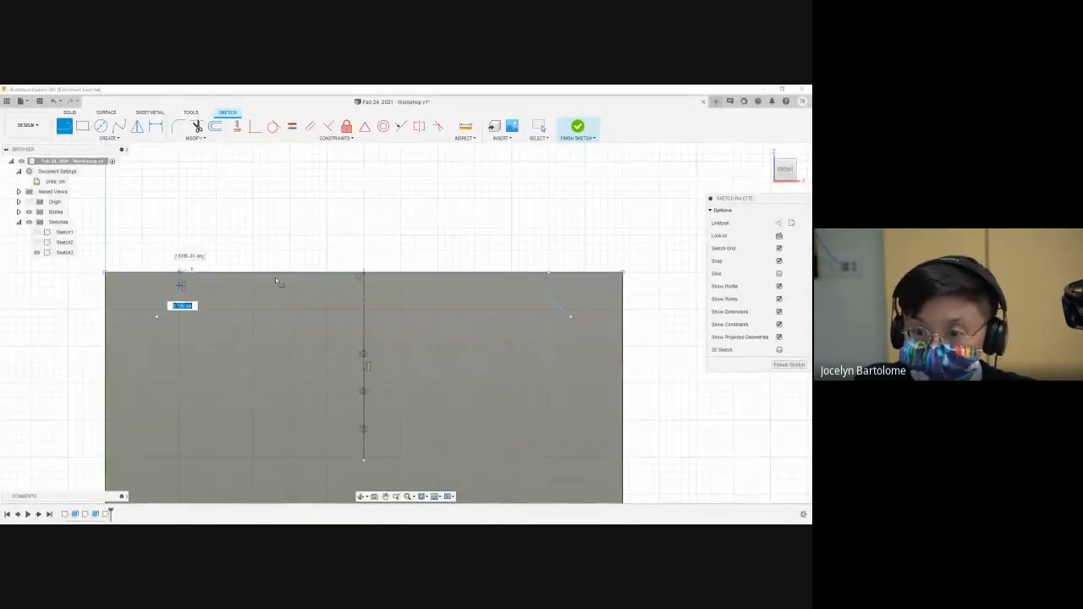
{"action": "left_click", "coordinate": [548, 272]}
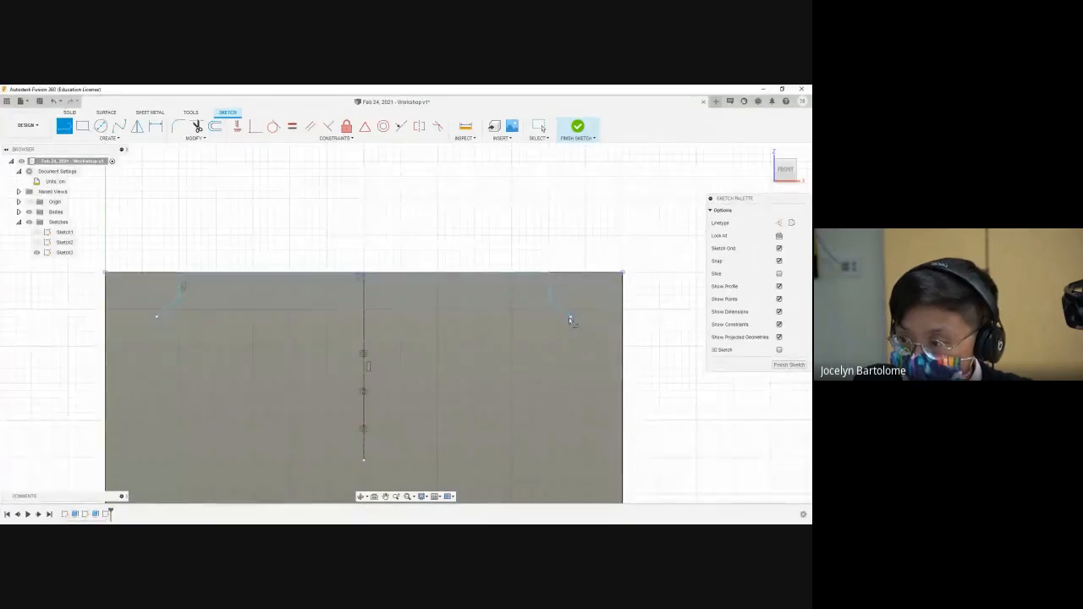
{"action": "left_click", "coordinate": [570, 318]}
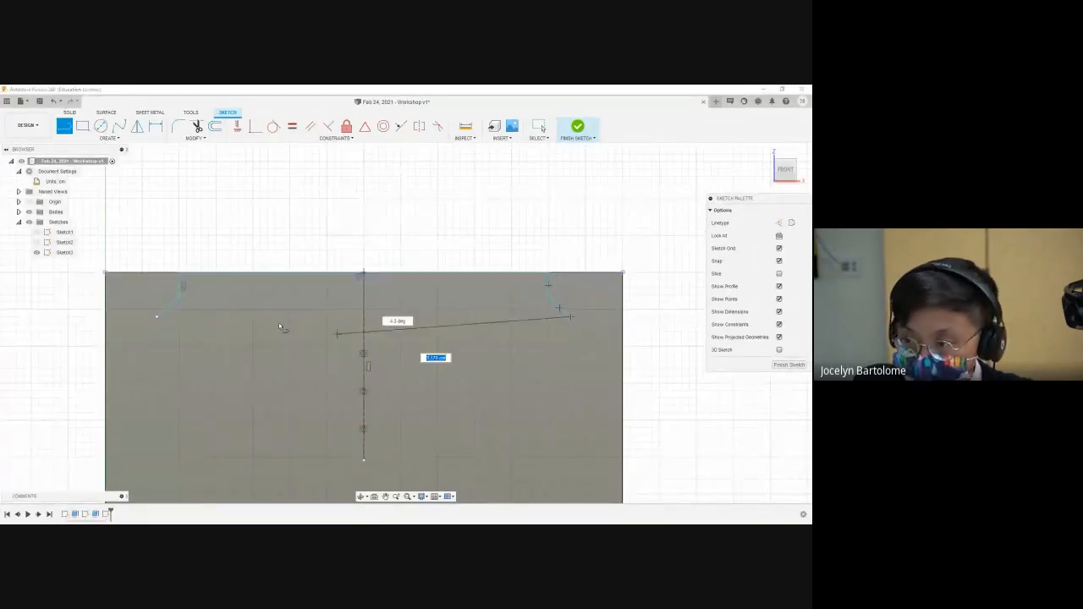
{"action": "left_click", "coordinate": [162, 318]}
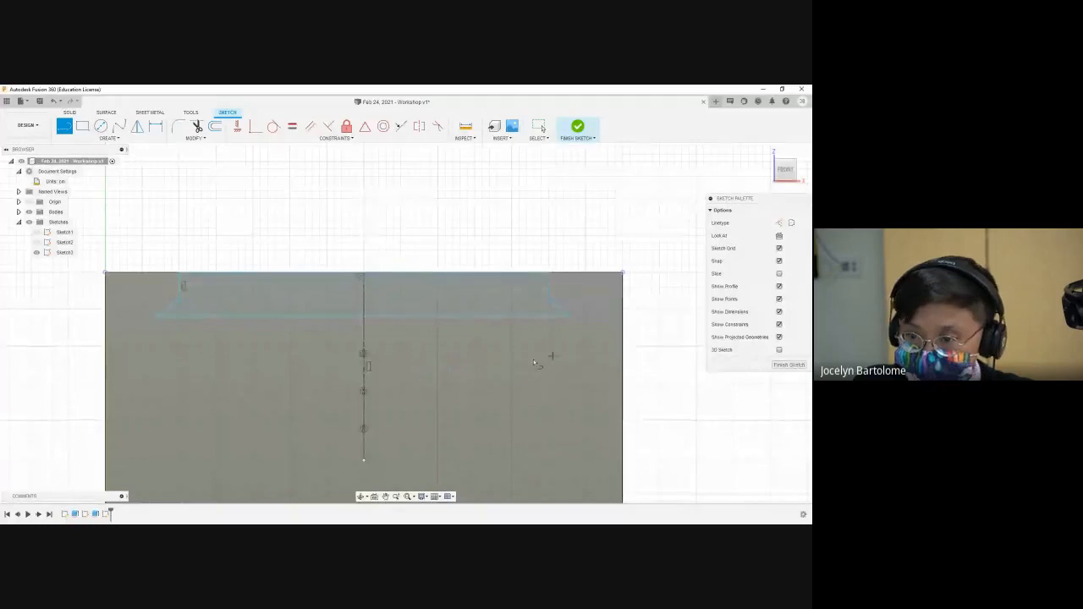
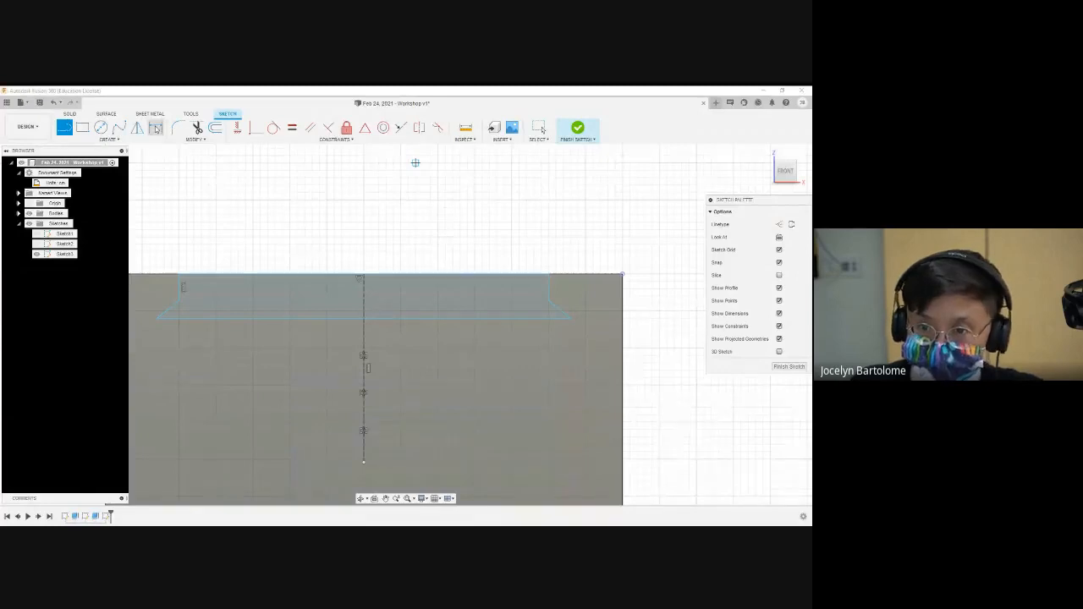
Step: Dimension the angle between the profile's left slanted line and its bottom line as 40 degrees
{"action": "left_click", "coordinate": [156, 127]}
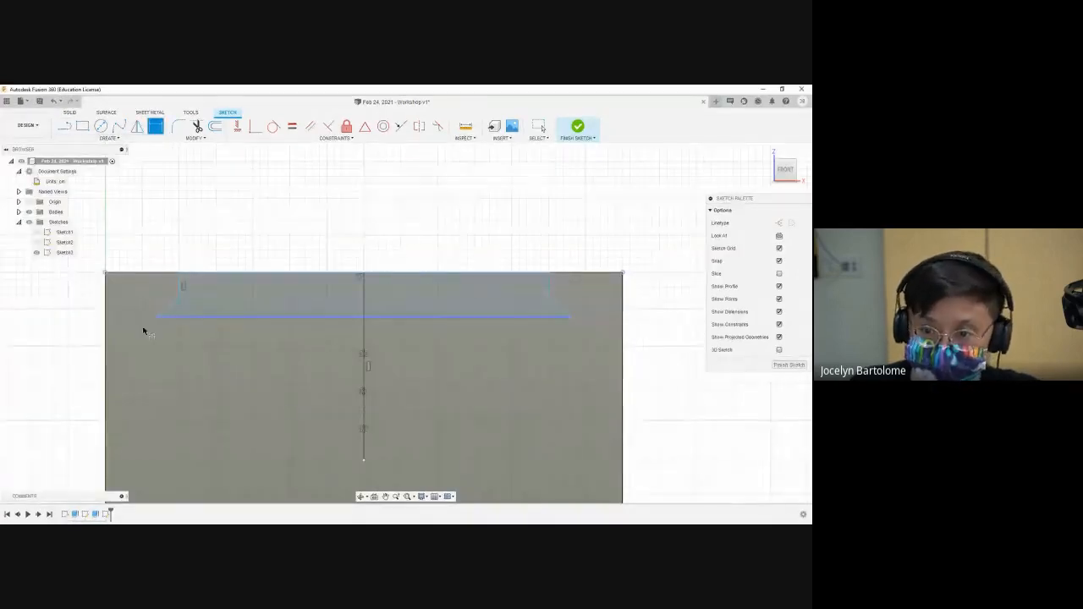
{"action": "scroll", "coordinate": [169, 317], "scroll_direction": "up", "scroll_amount": 5}
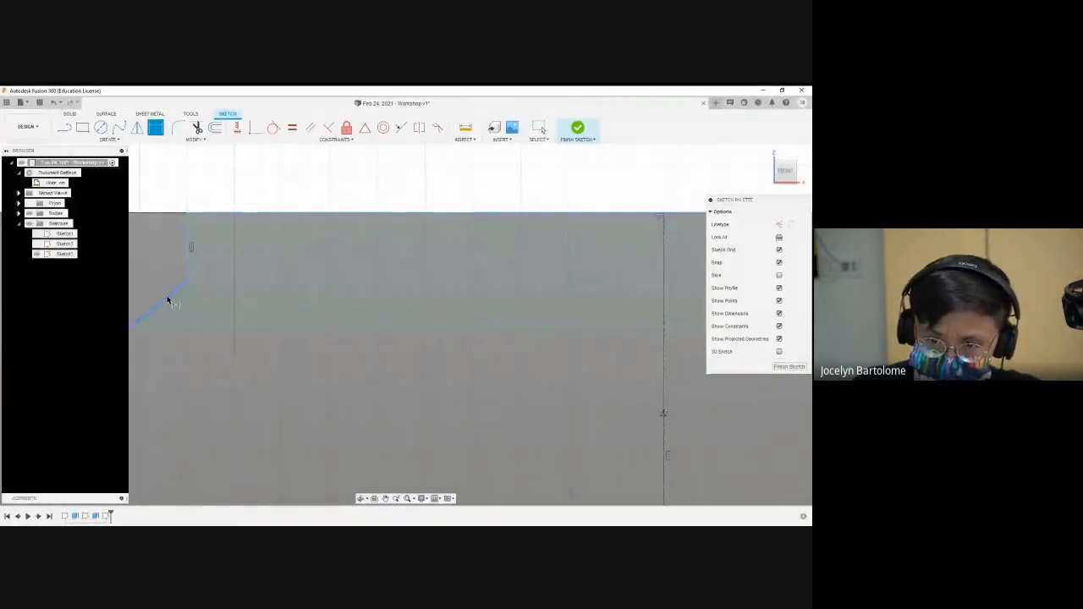
{"action": "left_click", "coordinate": [166, 299]}
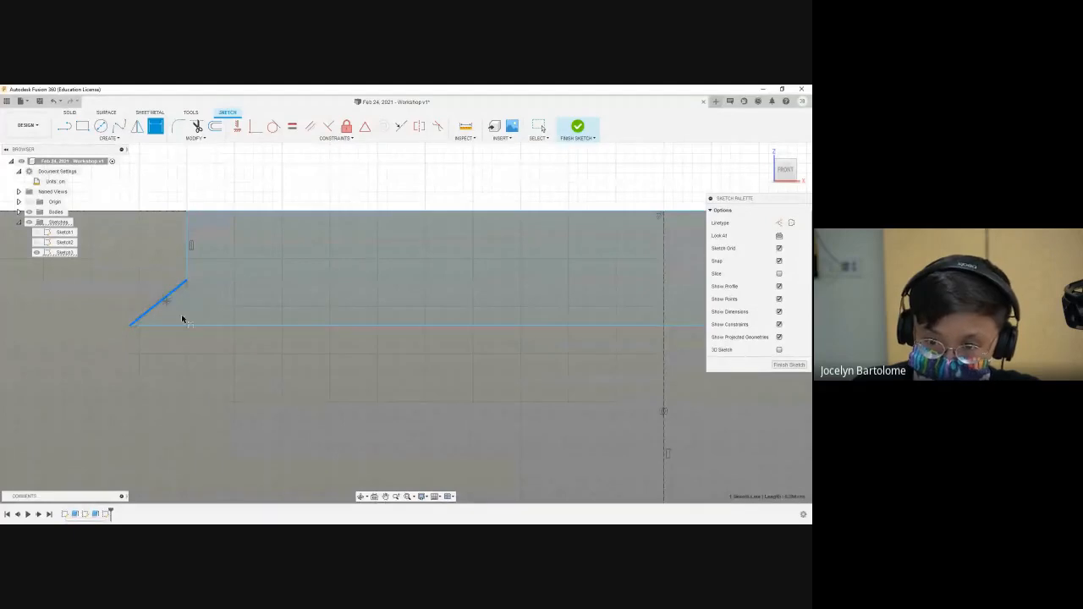
{"action": "left_click", "coordinate": [188, 325]}
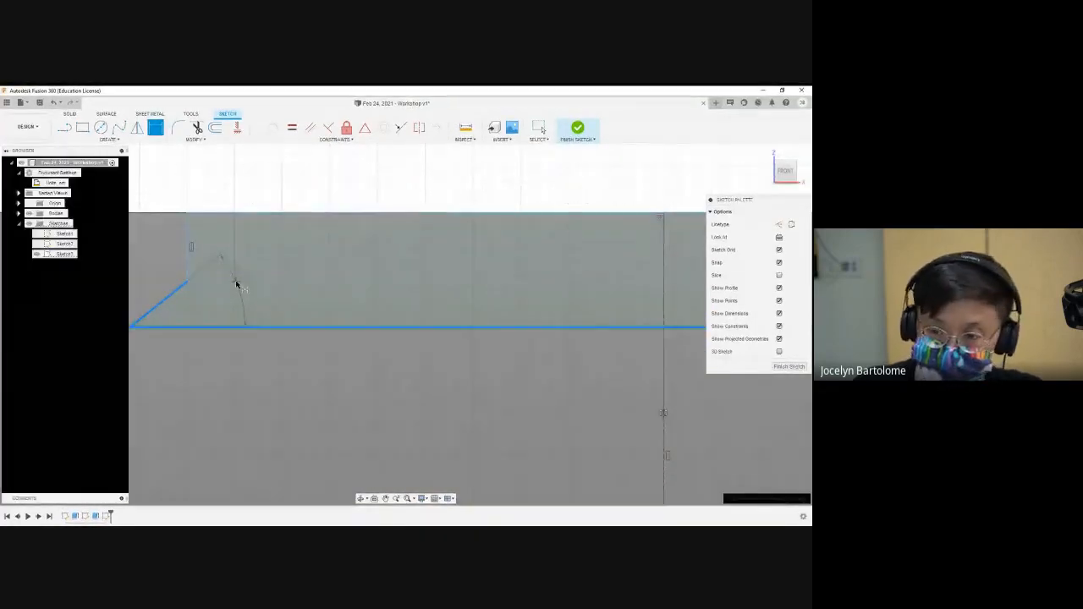
{"action": "left_click", "coordinate": [235, 283]}
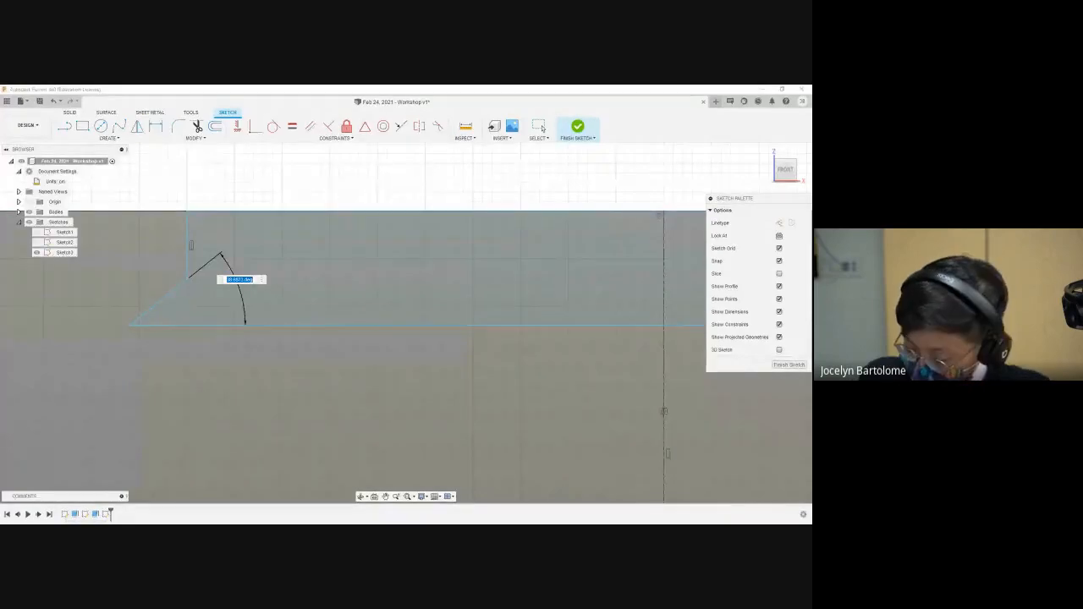
{"action": "type", "text": "40"}
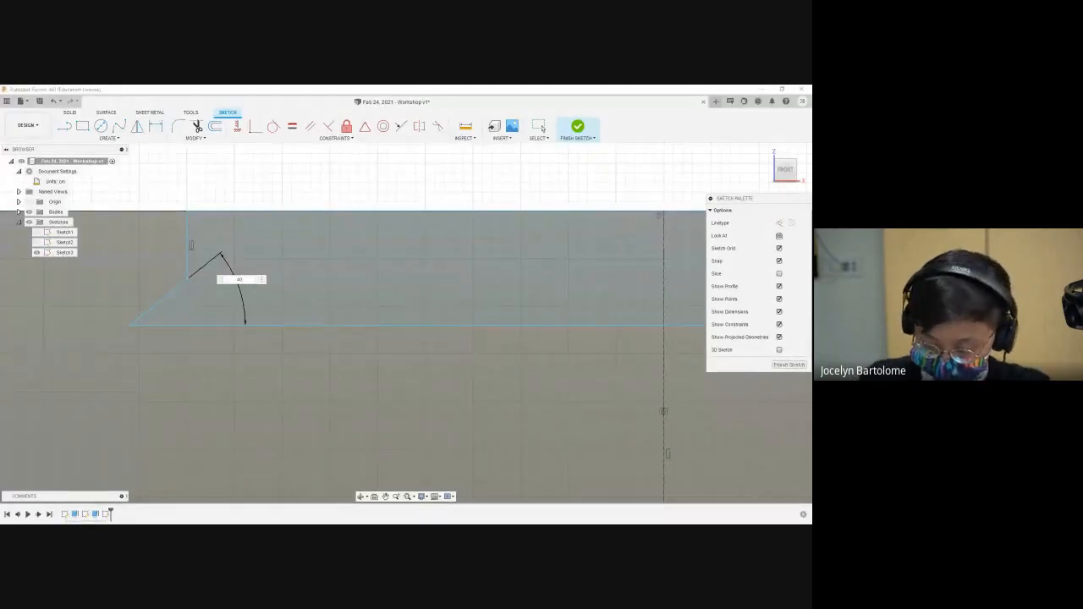
{"action": "key", "text": "Return"}
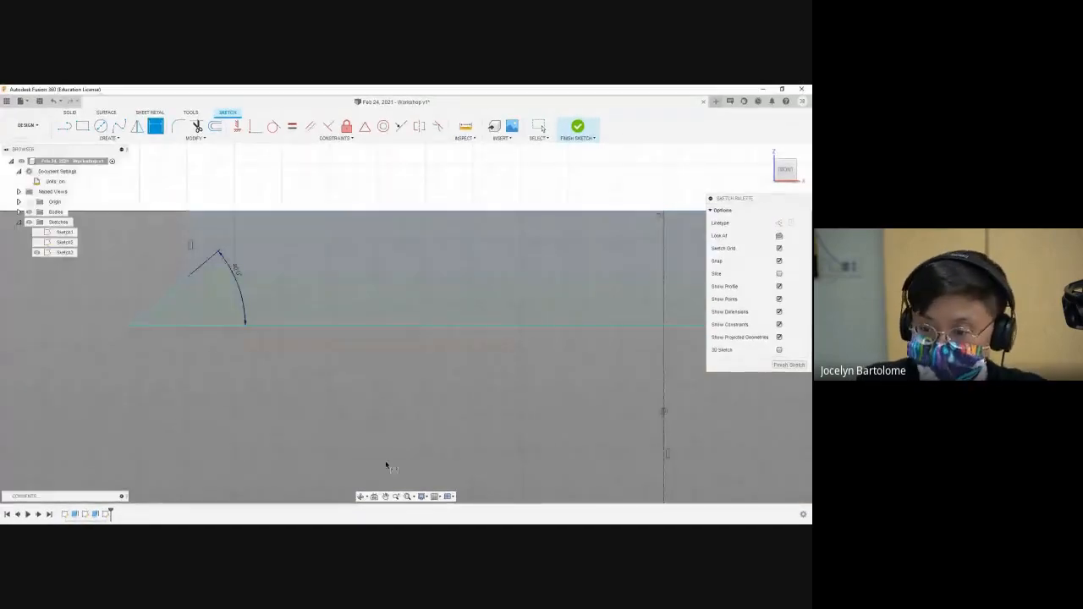
{"action": "scroll", "coordinate": [313, 423], "scroll_direction": "down", "scroll_amount": 5}
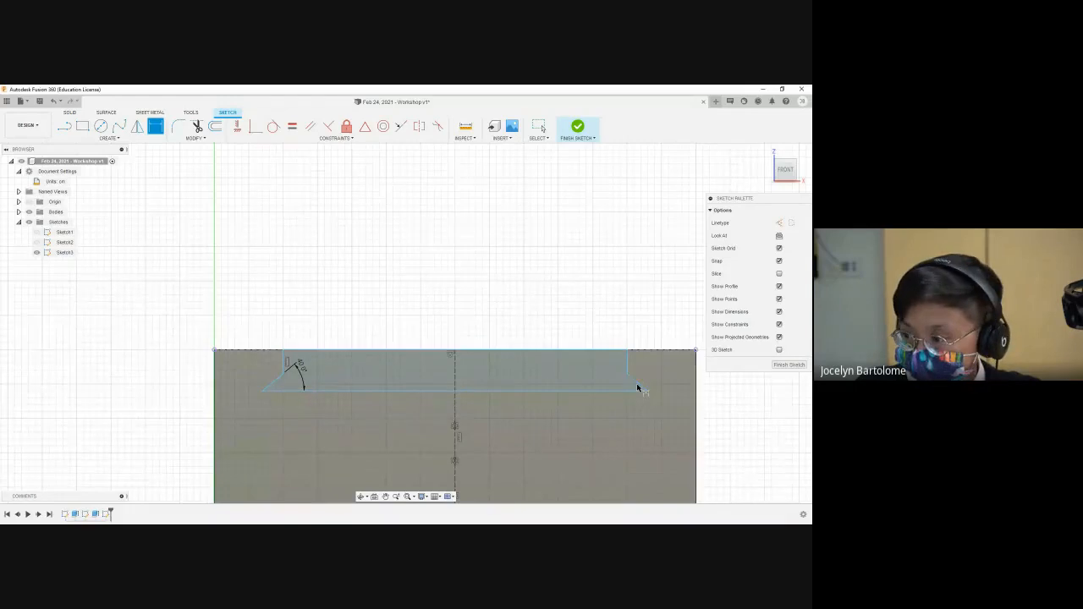
{"action": "scroll", "coordinate": [639, 386], "scroll_direction": "up", "scroll_amount": 3}
{"action": "scroll", "coordinate": [140, 388], "scroll_direction": "down", "scroll_amount": 3}
{"action": "scroll", "coordinate": [90, 381], "scroll_direction": "up", "scroll_amount": 1}
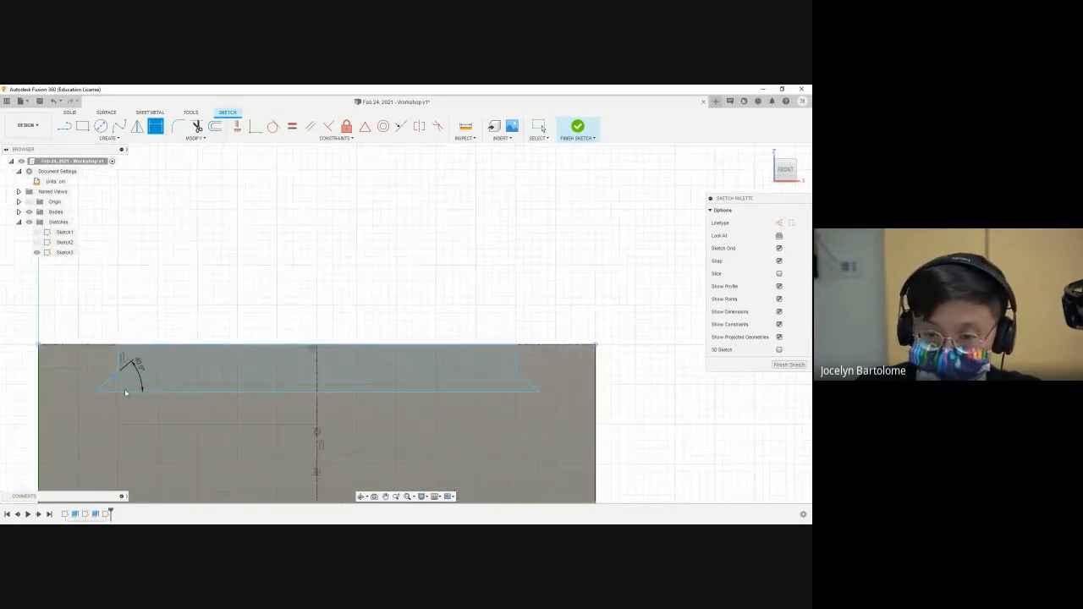
{"action": "scroll", "coordinate": [125, 393], "scroll_direction": "down", "scroll_amount": 4}
{"action": "scroll", "coordinate": [47, 372], "scroll_direction": "up", "scroll_amount": 1}
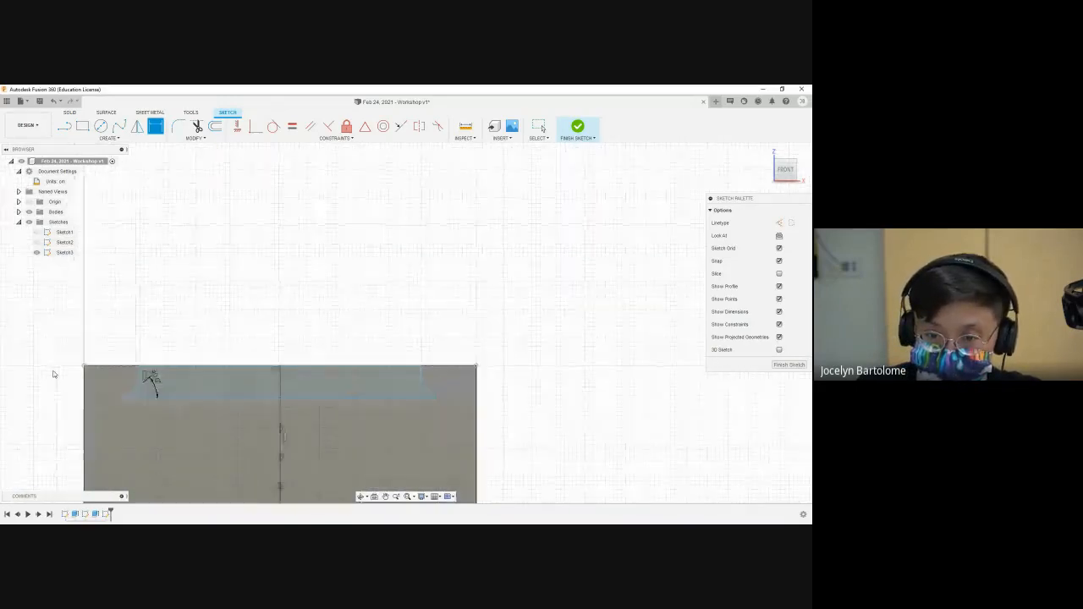
{"action": "scroll", "coordinate": [59, 372], "scroll_direction": "up", "scroll_amount": 2}
{"action": "scroll", "coordinate": [119, 385], "scroll_direction": "up", "scroll_amount": 2}
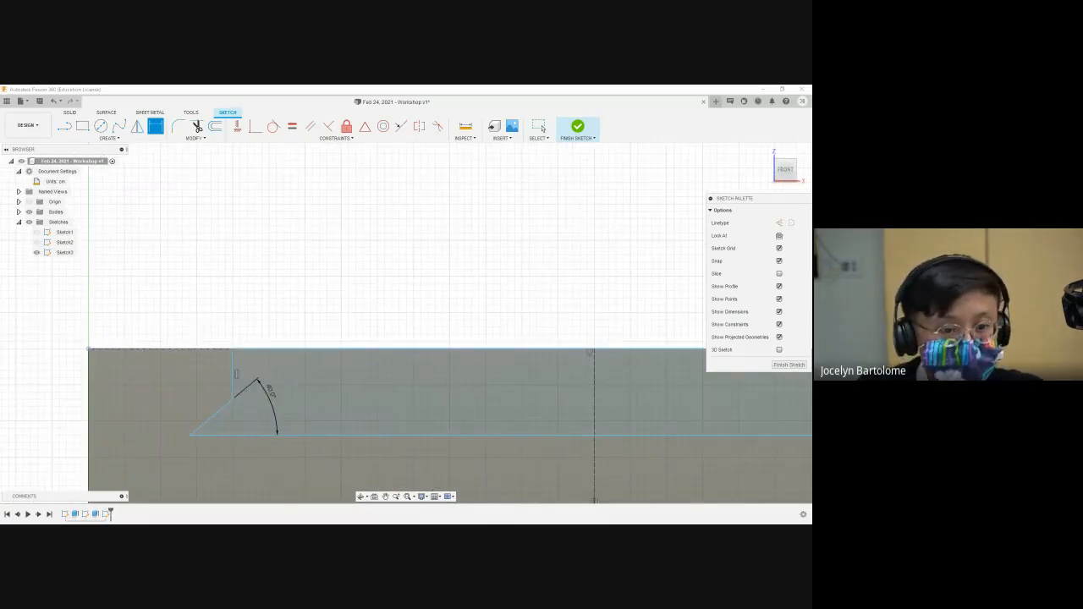
{"action": "scroll", "coordinate": [244, 439], "scroll_direction": "up", "scroll_amount": 1}
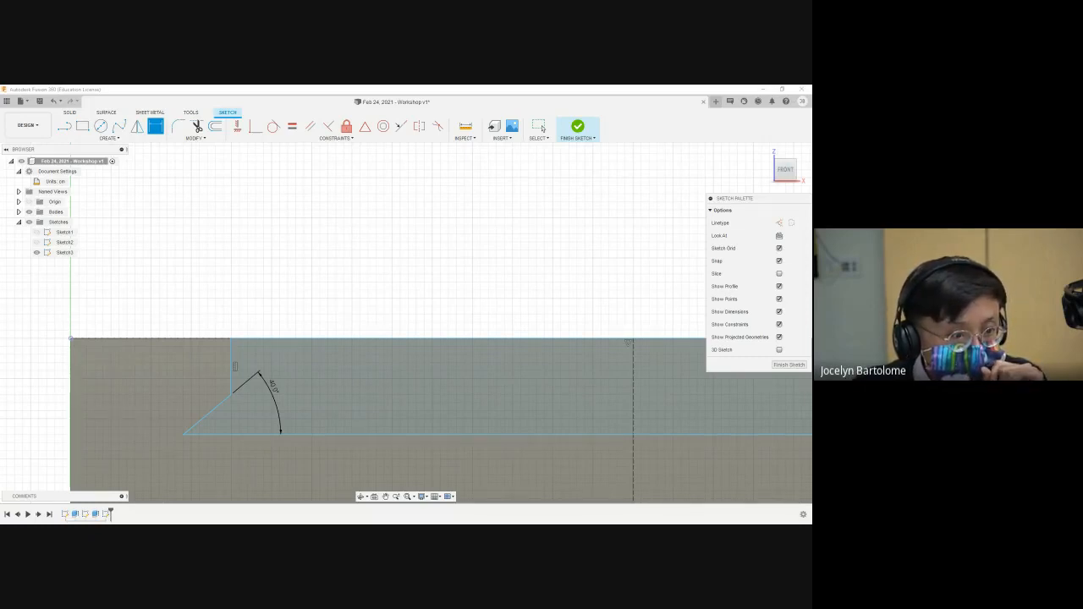
{"action": "scroll", "coordinate": [261, 346], "scroll_direction": "up", "scroll_amount": 1}
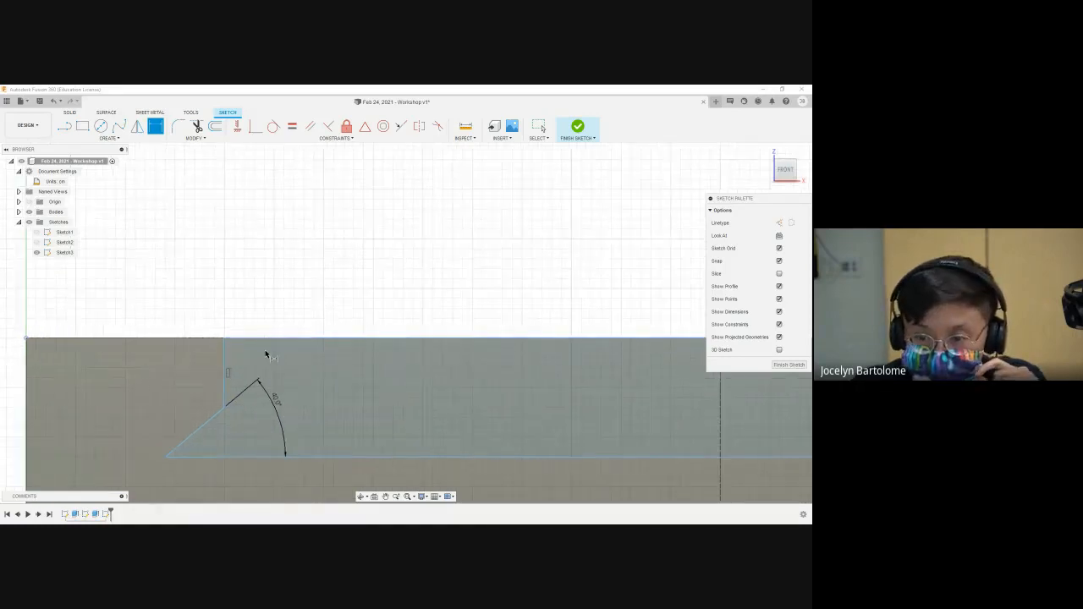
Step: Dimension the vertical distance between the profile's top and bottom lines as 0.5 cm
{"action": "scroll", "coordinate": [259, 372], "scroll_direction": "down", "scroll_amount": 2}
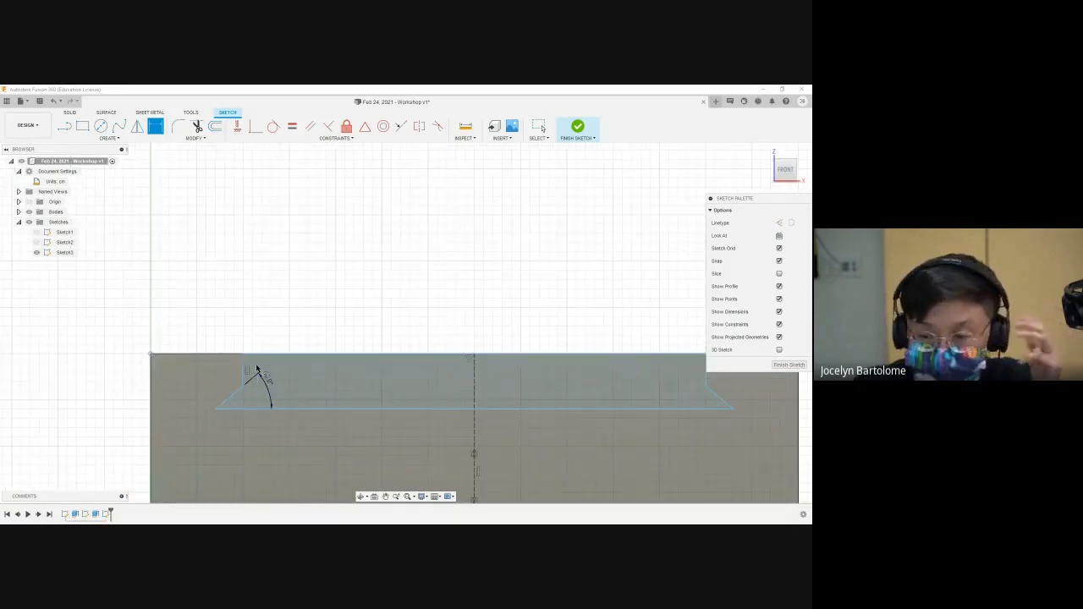
{"action": "left_click", "coordinate": [275, 356]}
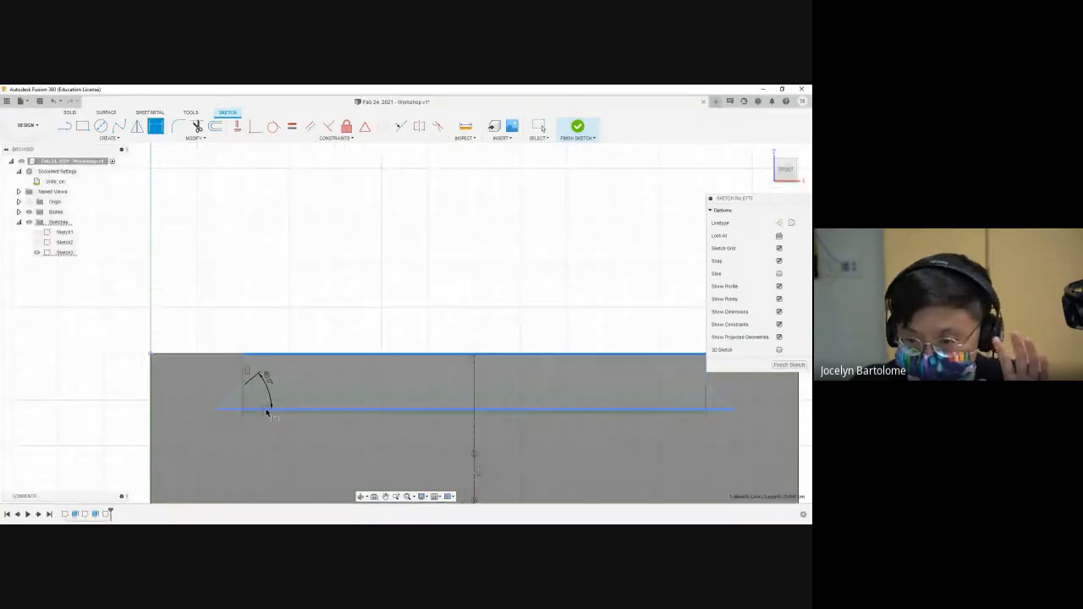
{"action": "left_click", "coordinate": [267, 411], "text": "ctrl"}
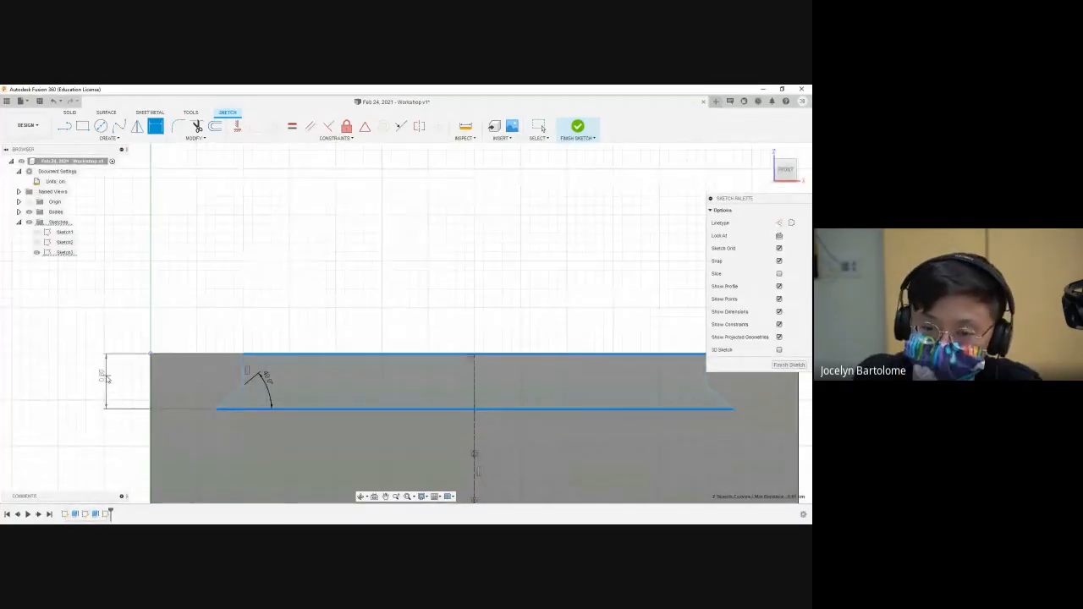
{"action": "left_click", "coordinate": [105, 377]}
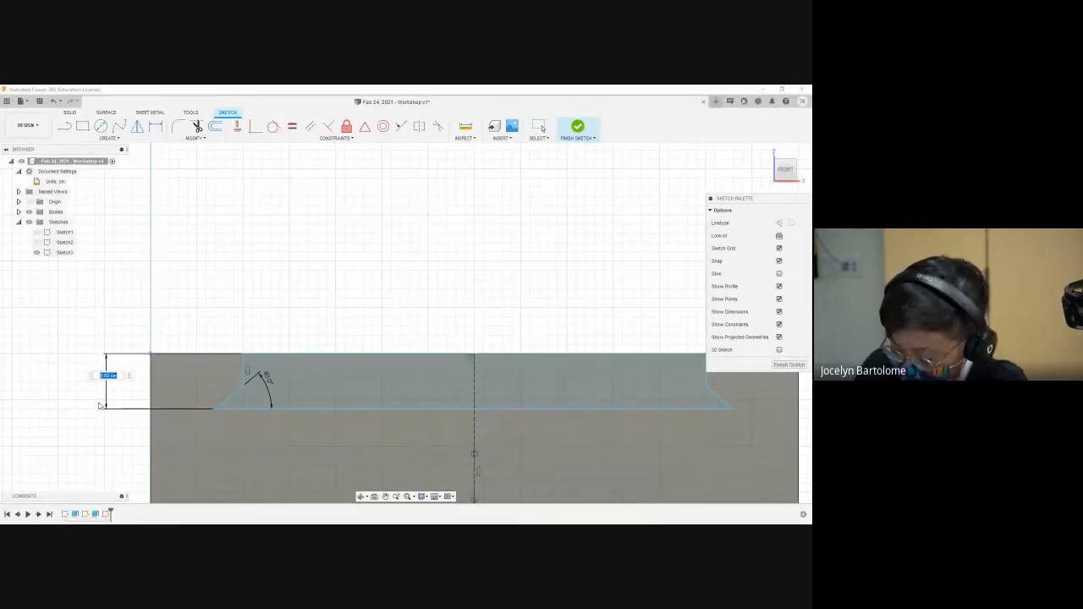
{"action": "type", "text": "0.5"}
{"action": "key", "text": "Return"}
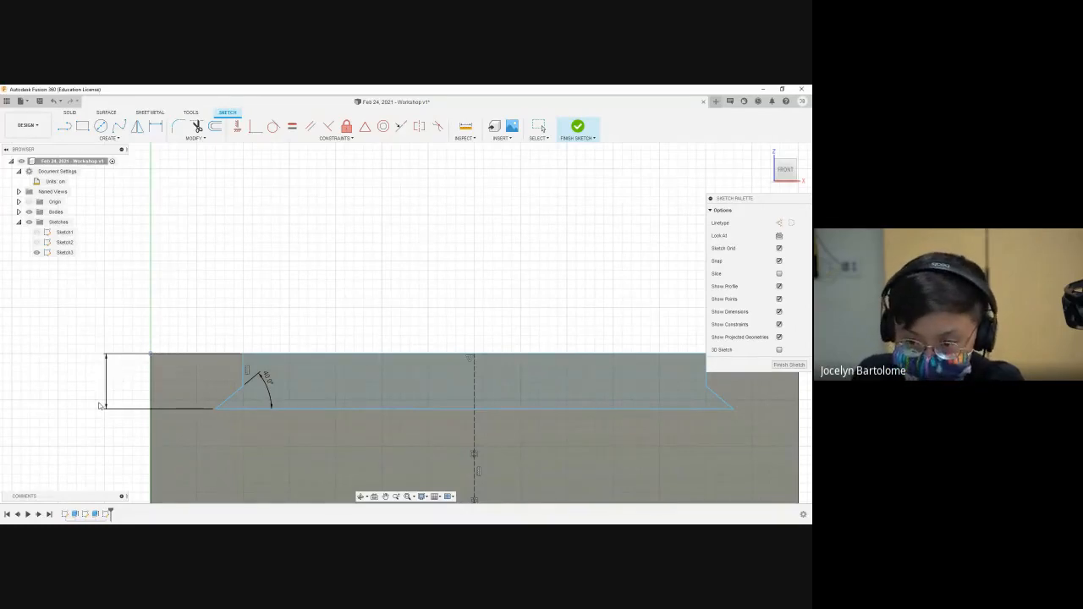
Step: Apply a Collinear constraint between the front face's upper edge and the profile's top line
{"action": "key", "text": "d"}
{"action": "scroll", "coordinate": [259, 429], "scroll_direction": "down", "scroll_amount": 2}
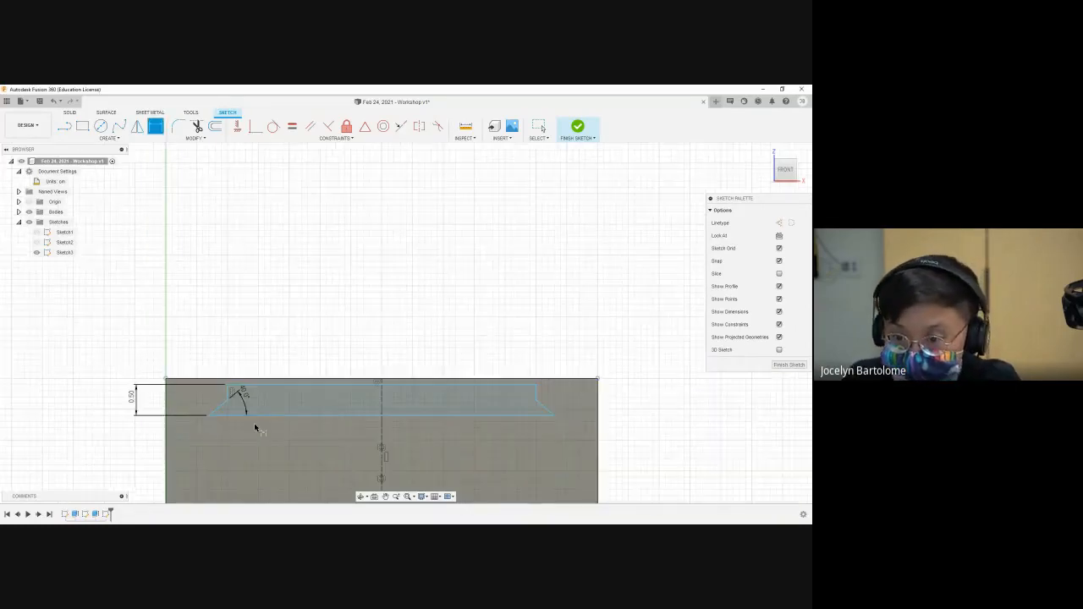
{"action": "scroll", "coordinate": [282, 438], "scroll_direction": "up", "scroll_amount": 4}
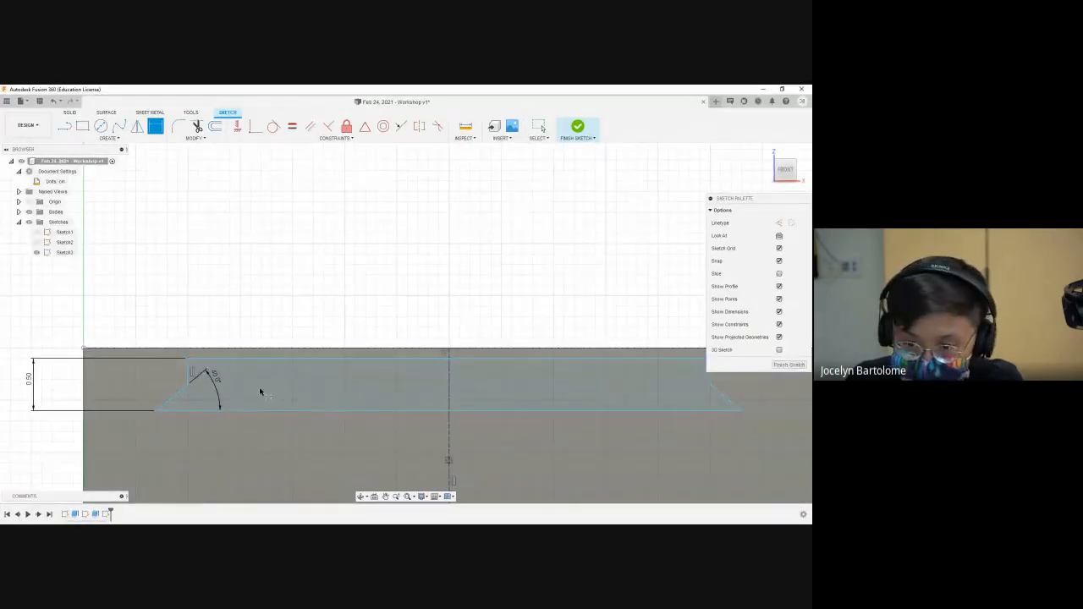
{"action": "scroll", "coordinate": [362, 352], "scroll_direction": "up", "scroll_amount": 2}
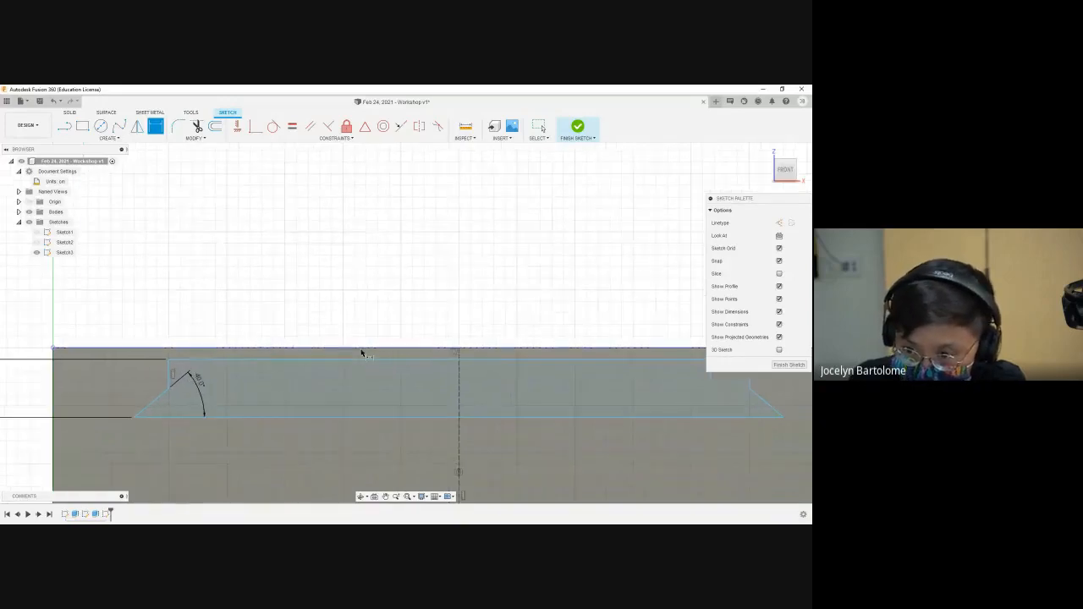
{"action": "scroll", "coordinate": [411, 369], "scroll_direction": "down", "scroll_amount": 2}
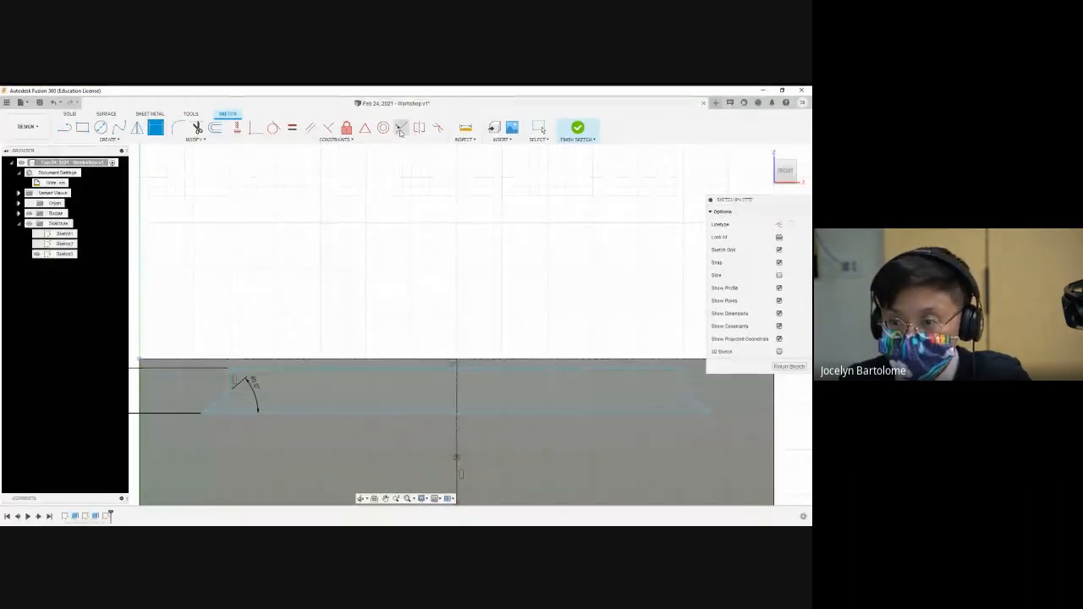
{"action": "left_click", "coordinate": [401, 129]}
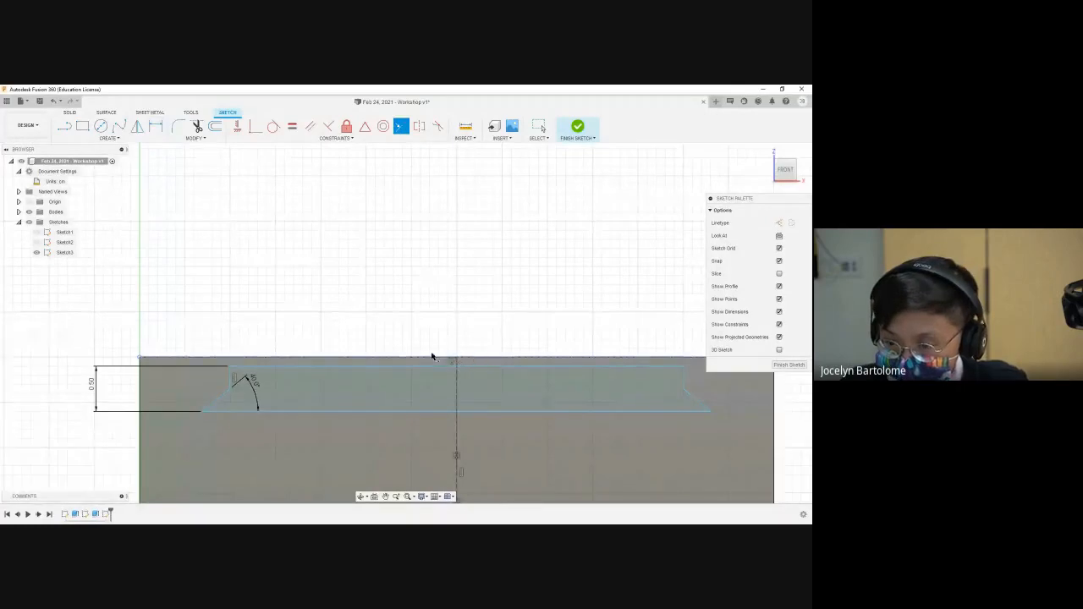
{"action": "left_click", "coordinate": [362, 358]}
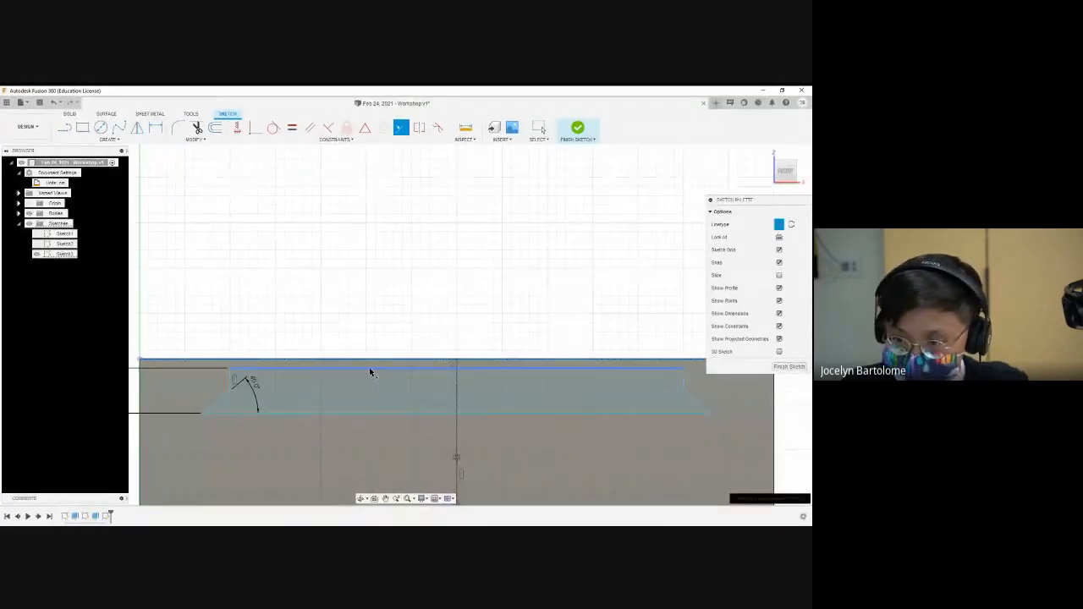
{"action": "left_click", "coordinate": [370, 370]}
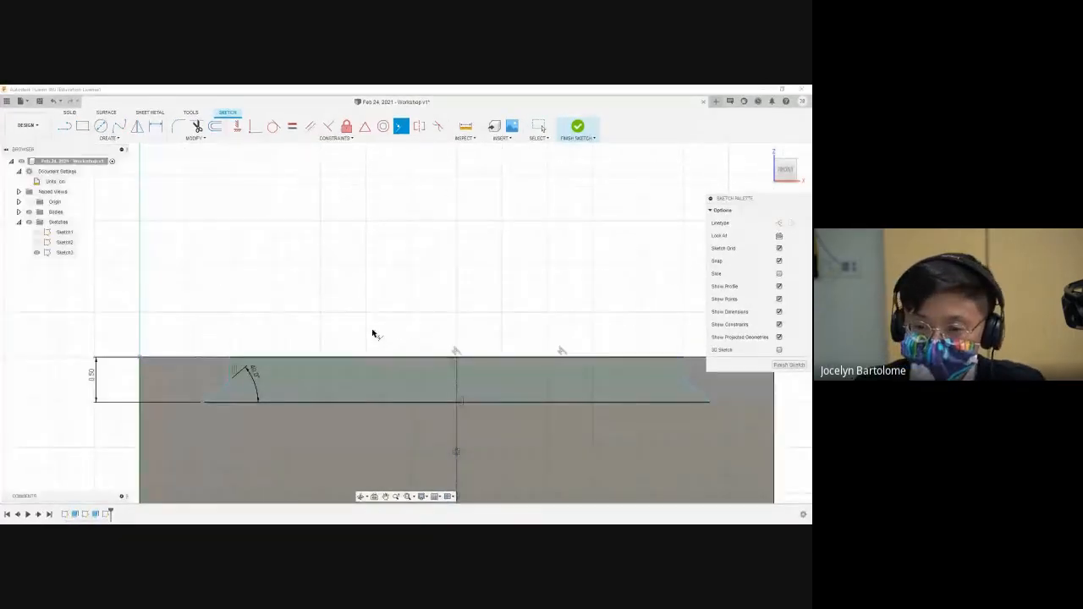
Step: Finish the front-face sketch and reopen Sketch3 for editing
{"action": "scroll", "coordinate": [360, 365], "scroll_direction": "down", "scroll_amount": 3}
{"action": "scroll", "coordinate": [471, 395], "scroll_direction": "up", "scroll_amount": 1}
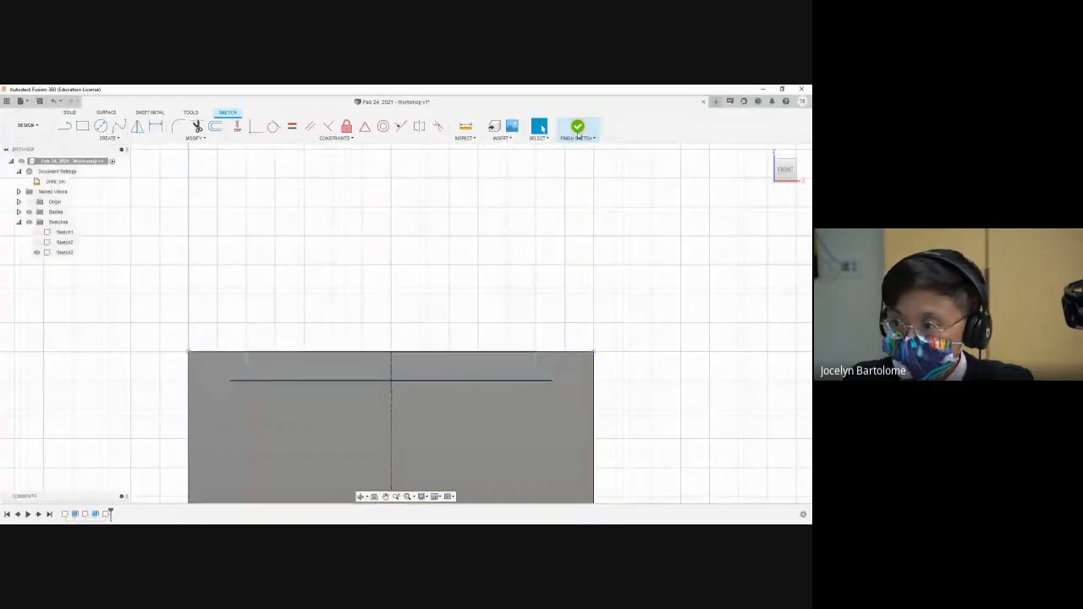
{"action": "left_click", "coordinate": [578, 128]}
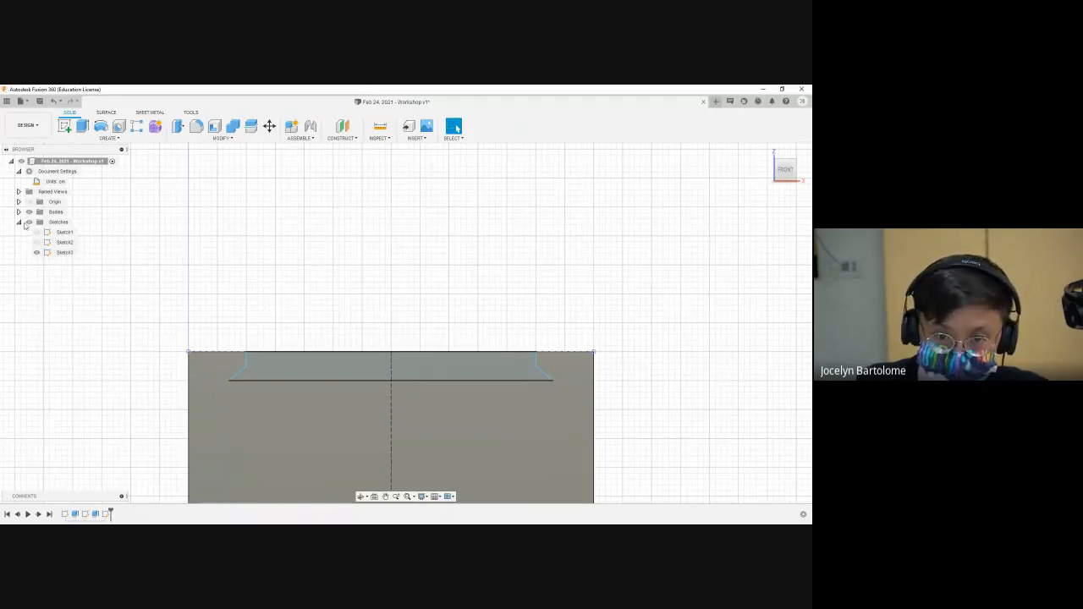
{"action": "left_click", "coordinate": [65, 252]}
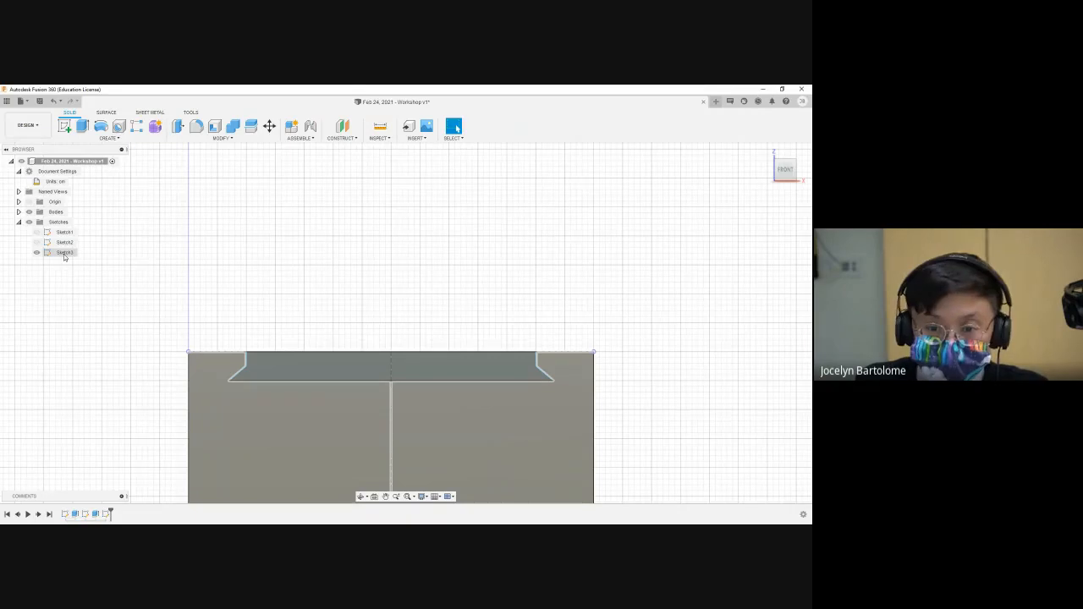
{"action": "double_click", "coordinate": [65, 257]}
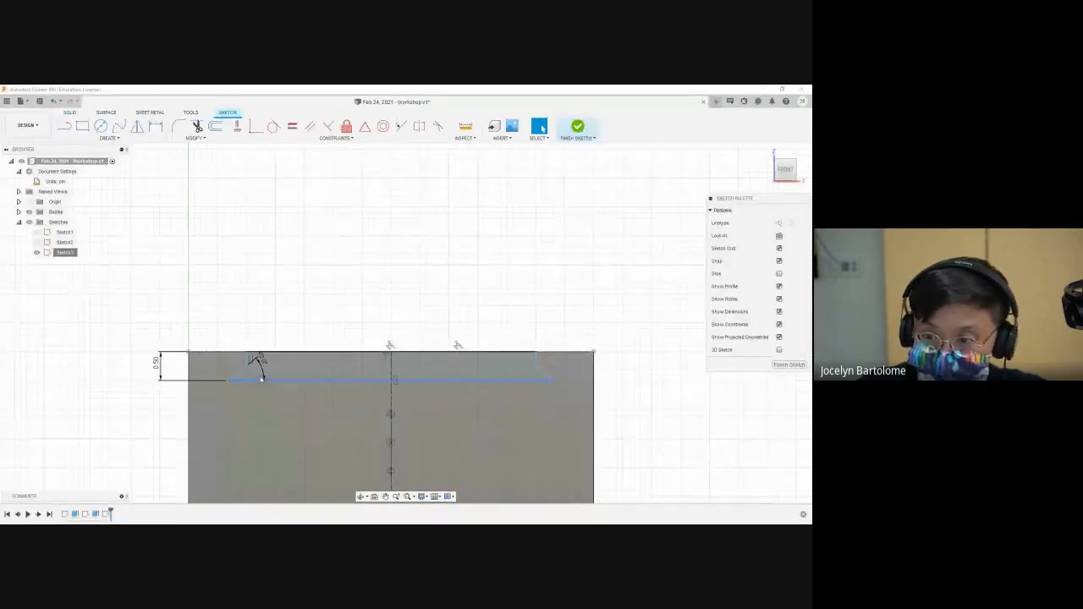
{"action": "scroll", "coordinate": [292, 322], "scroll_direction": "up", "scroll_amount": 2}
{"action": "scroll", "coordinate": [280, 339], "scroll_direction": "down", "scroll_amount": 5}
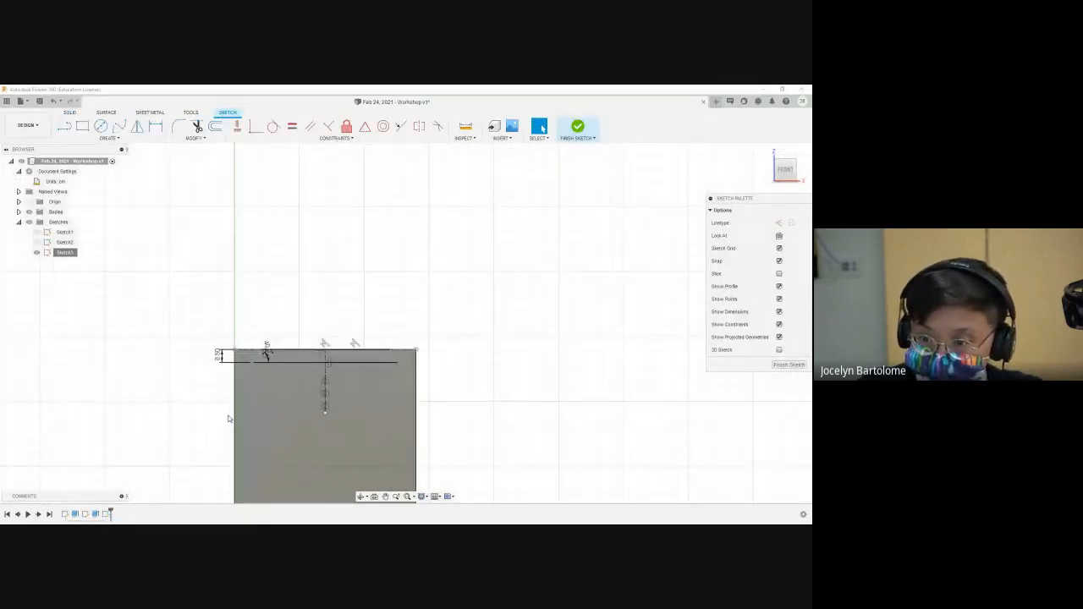
{"action": "scroll", "coordinate": [216, 376], "scroll_direction": "up", "scroll_amount": 4}
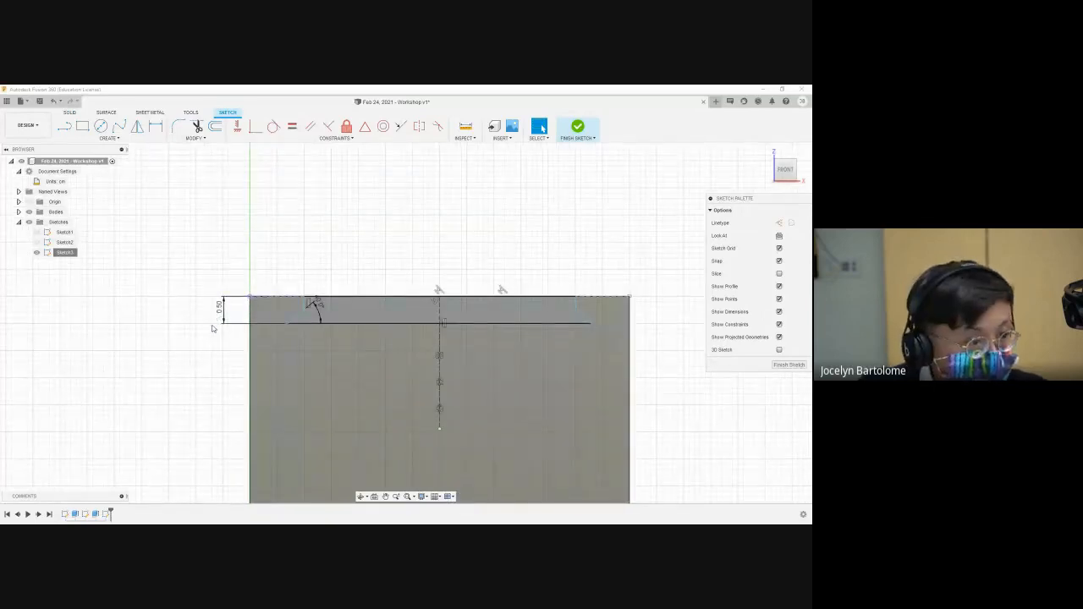
{"action": "scroll", "coordinate": [224, 309], "scroll_direction": "up", "scroll_amount": 4}
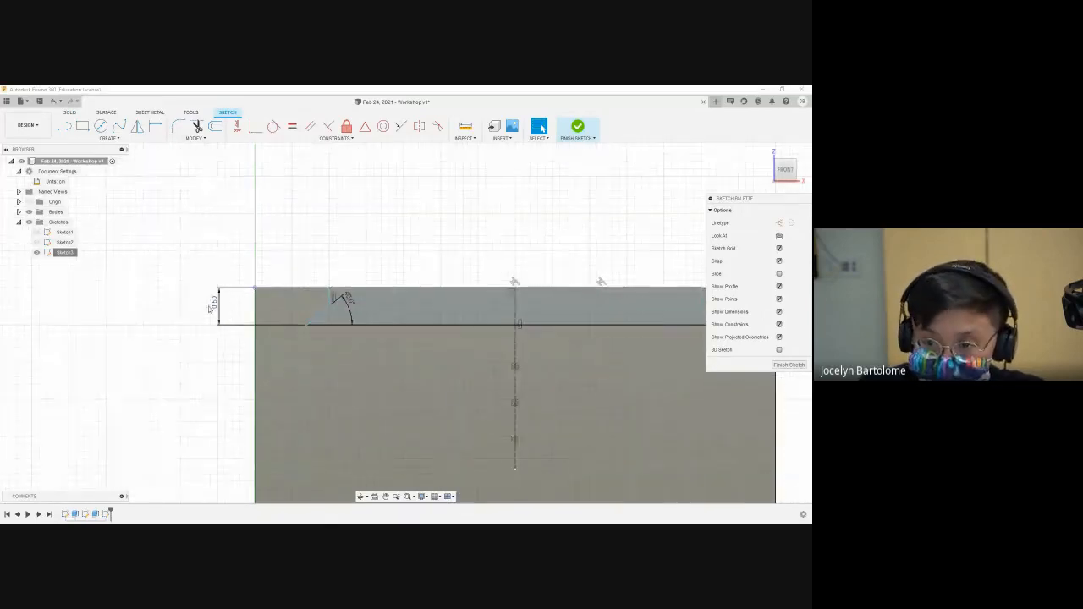
{"action": "scroll", "coordinate": [222, 305], "scroll_direction": "up", "scroll_amount": 2}
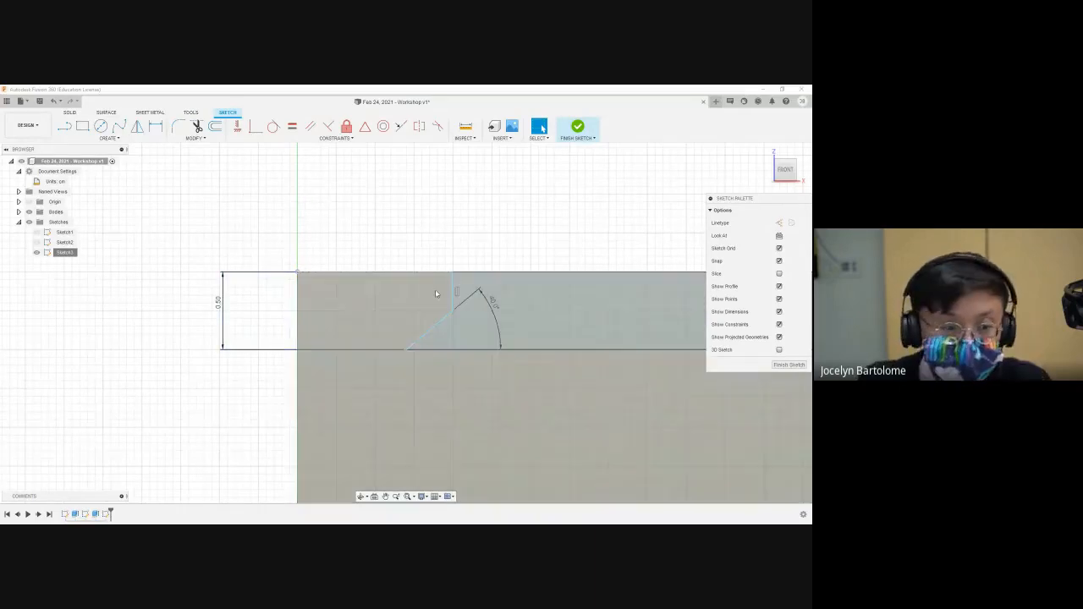
{"action": "scroll", "coordinate": [420, 299], "scroll_direction": "up", "scroll_amount": 4}
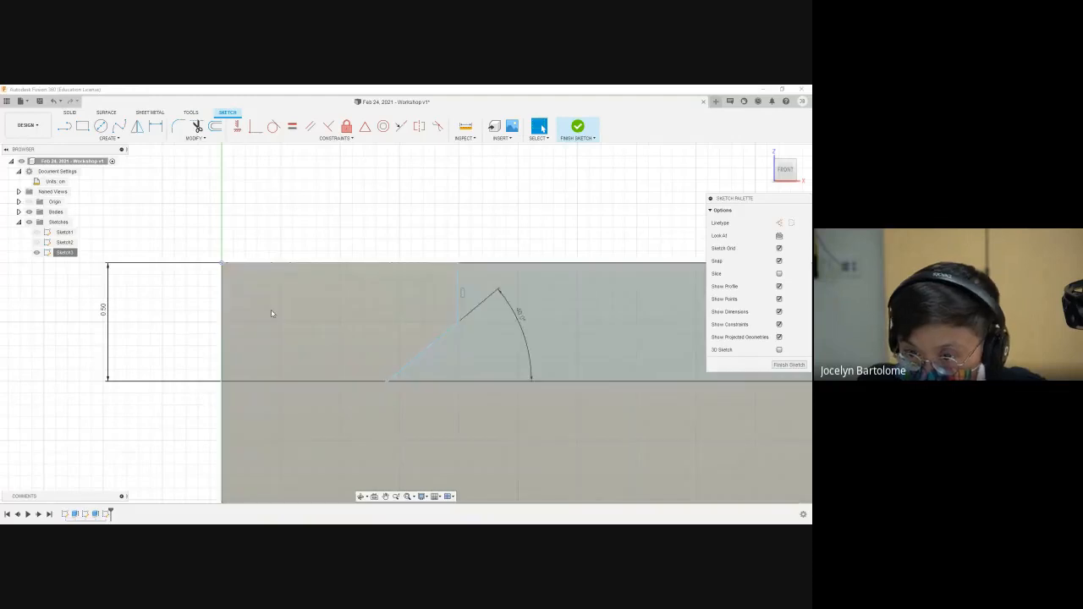
{"action": "left_click", "coordinate": [157, 125]}
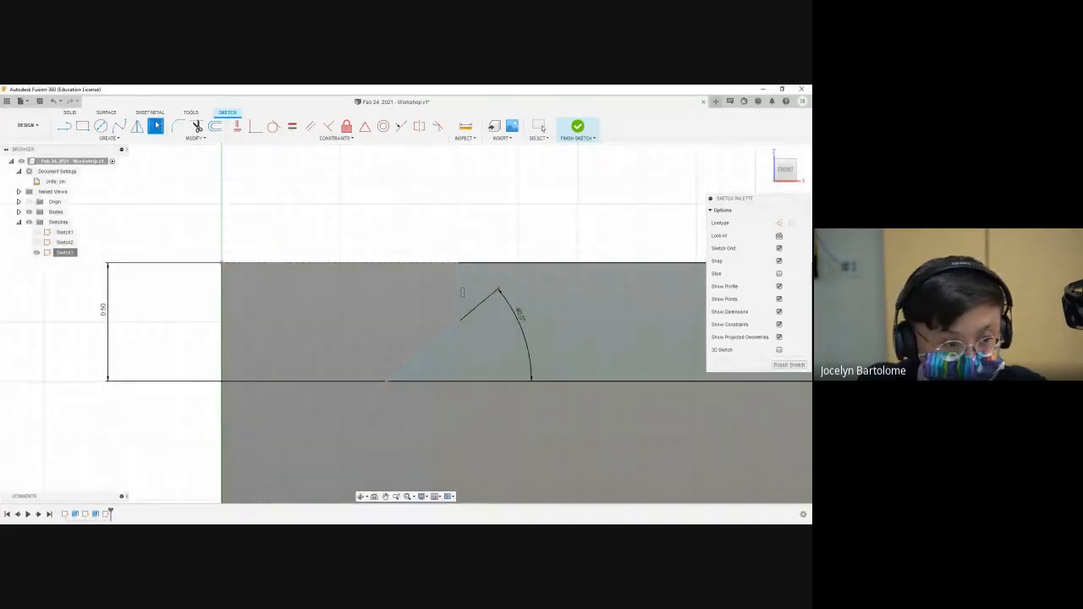
{"action": "left_click", "coordinate": [457, 292]}
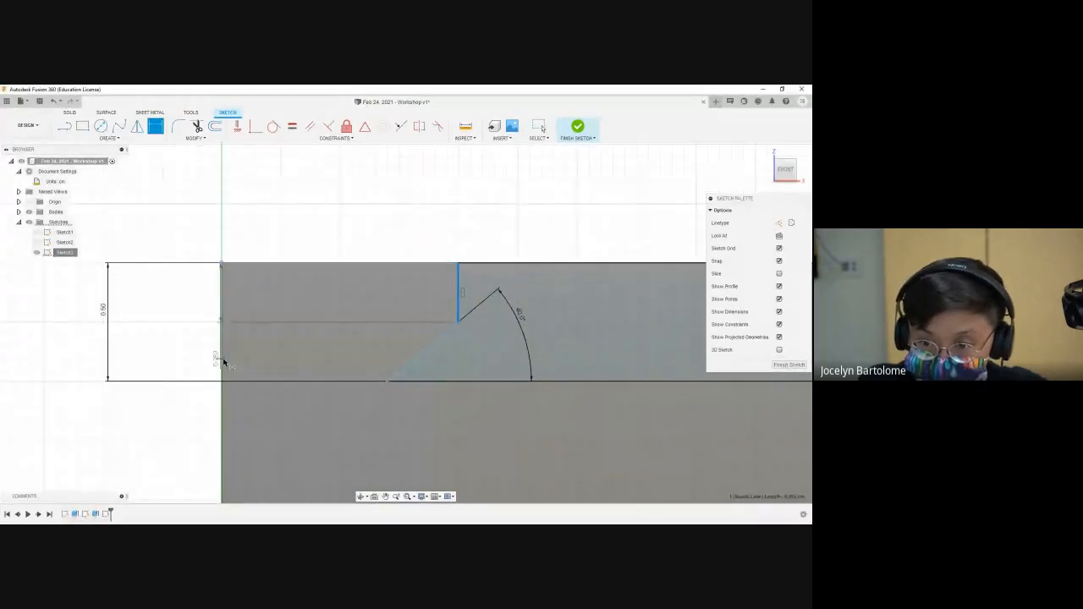
{"action": "scroll", "coordinate": [216, 359], "scroll_direction": "up", "scroll_amount": 2}
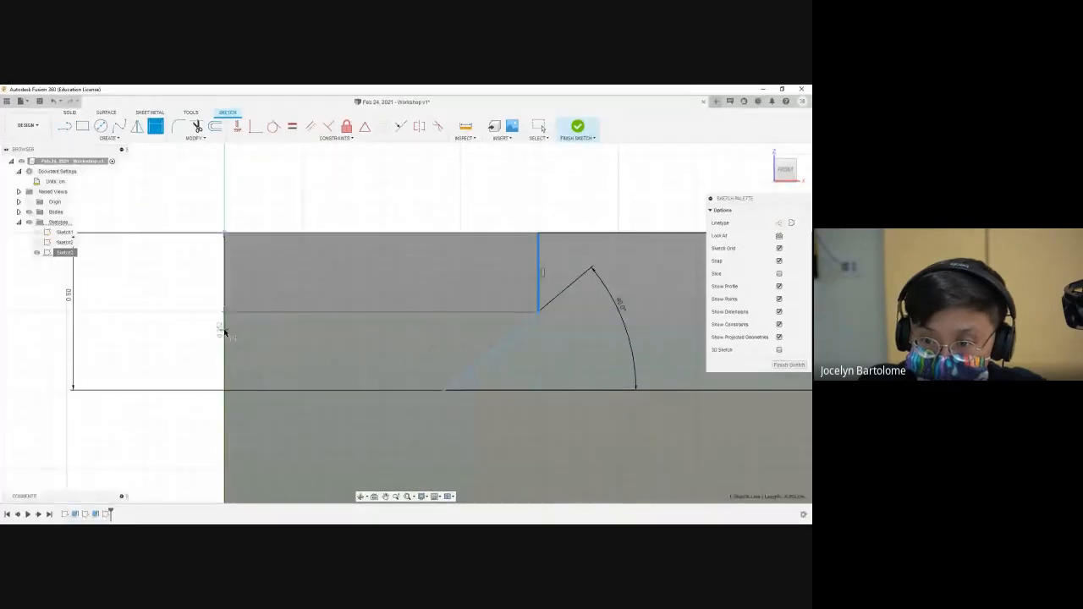
{"action": "key", "text": "Escape"}
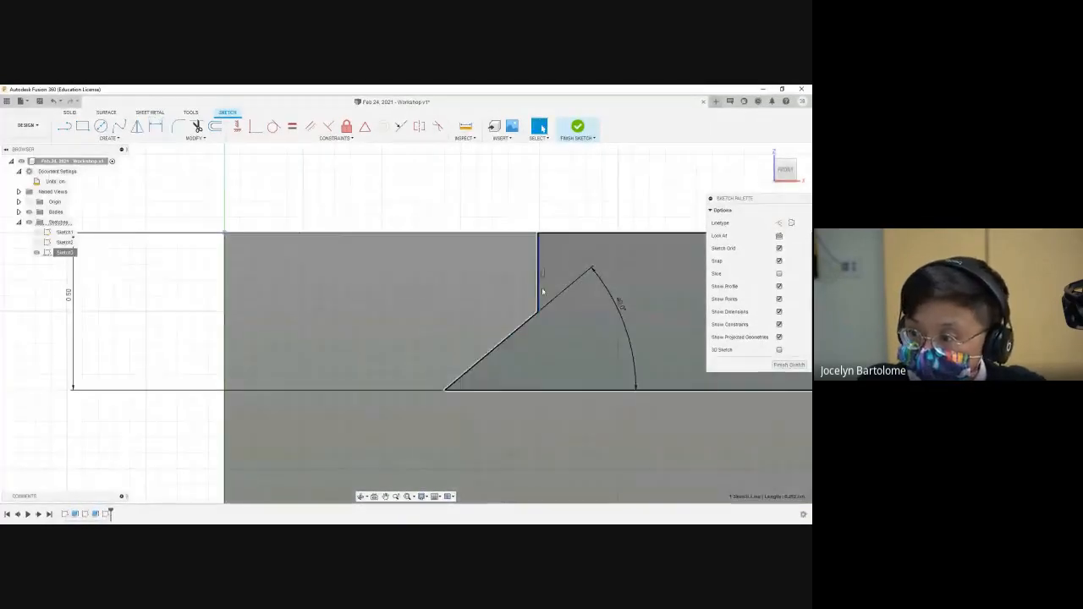
{"action": "key", "text": "d"}
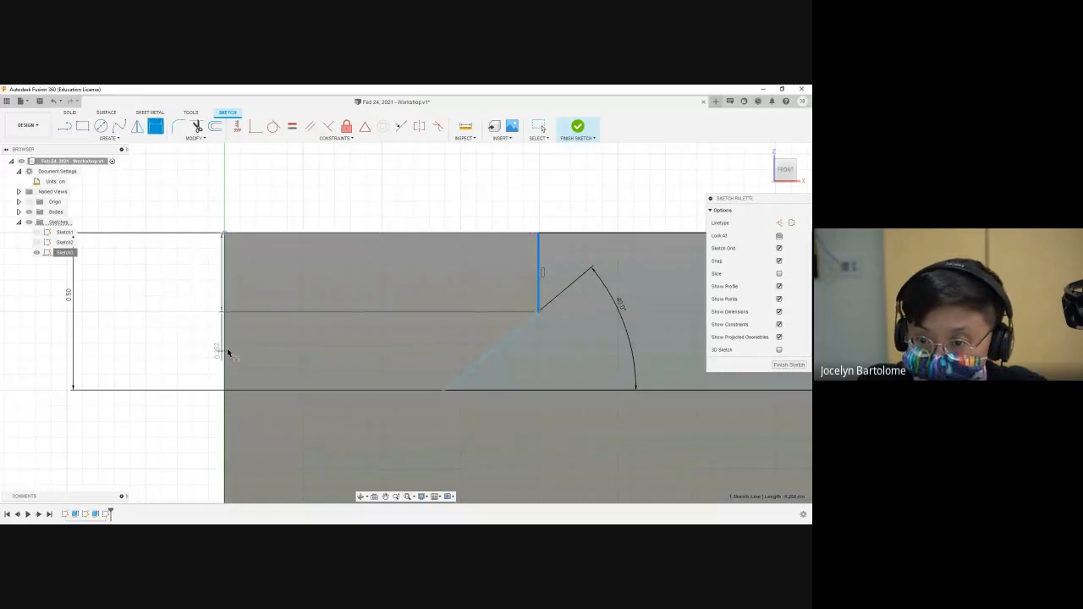
{"action": "key", "text": "Escape"}
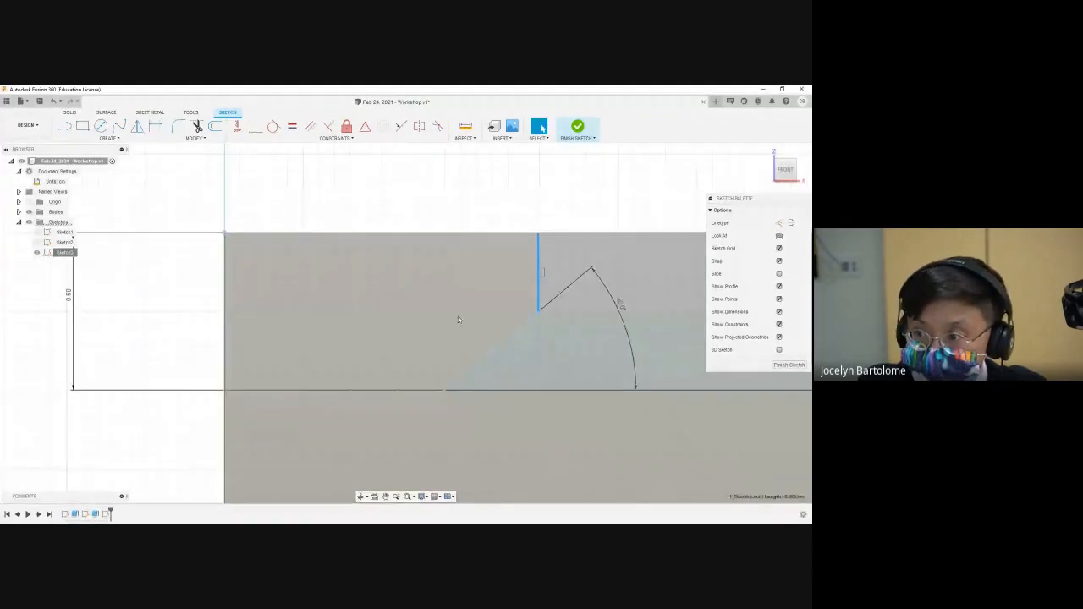
{"action": "right_click", "coordinate": [70, 253]}
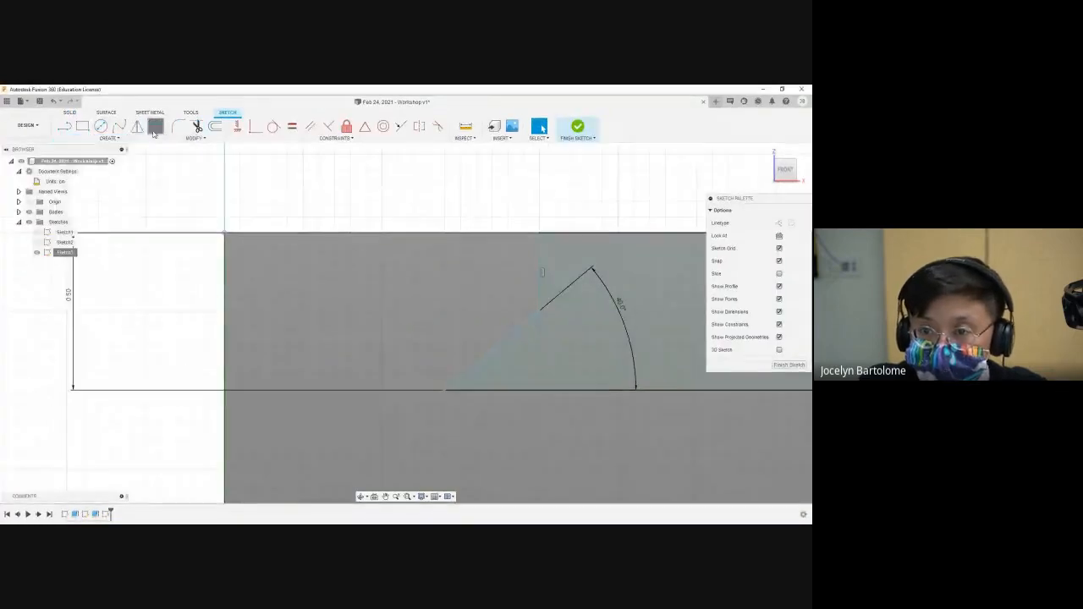
Step: Dimension the horizontal distance between the front face's left edge and the profile's left vertical line as 0.50 cm, using a parameter reference
{"action": "left_click", "coordinate": [155, 127]}
{"action": "left_click", "coordinate": [225, 293]}
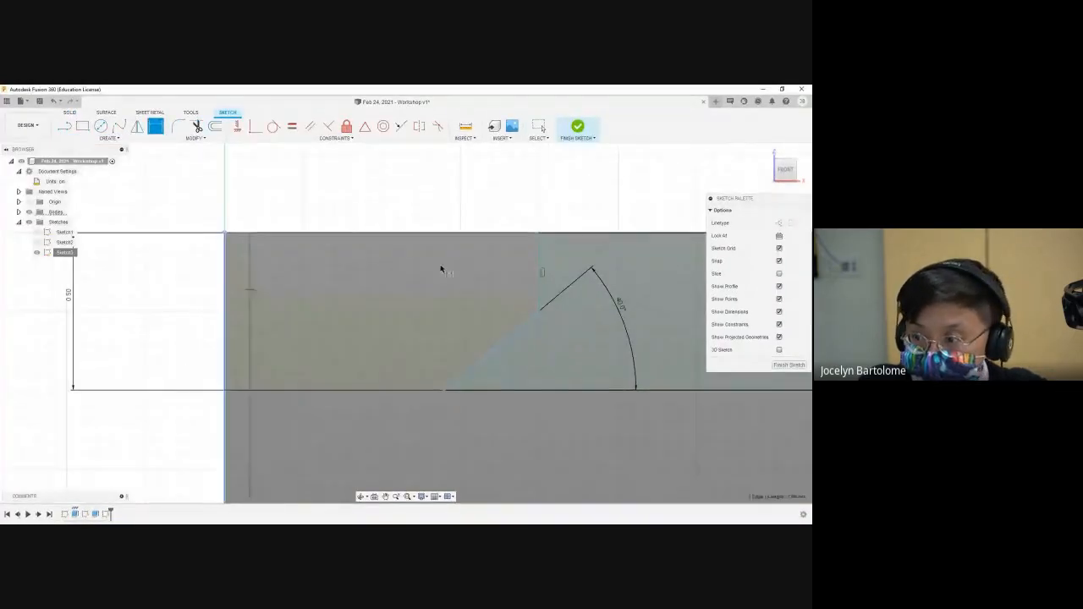
{"action": "left_click", "coordinate": [538, 261]}
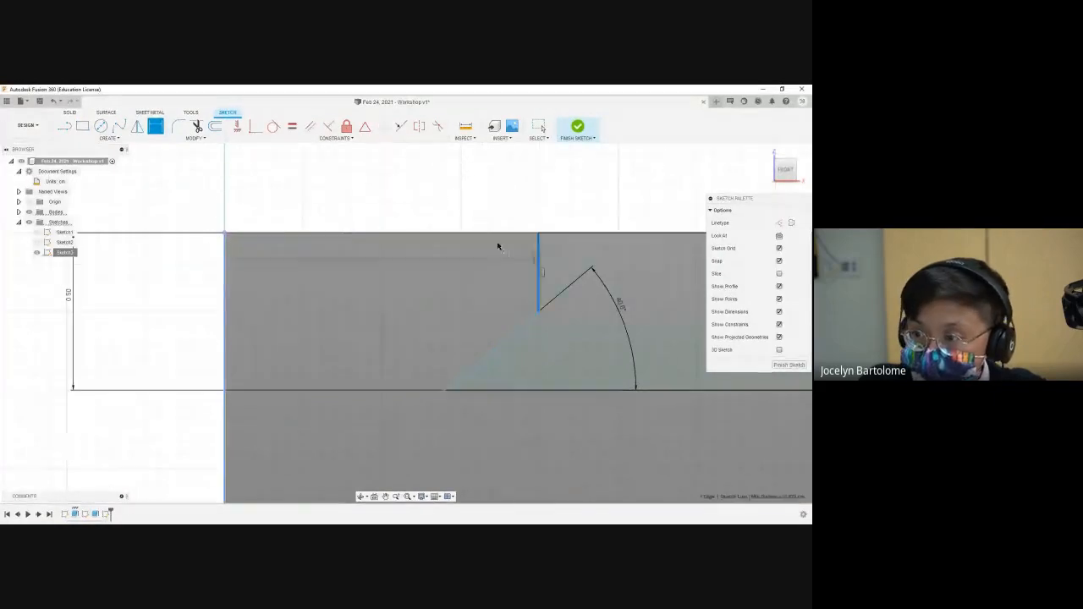
{"action": "left_click", "coordinate": [421, 194]}
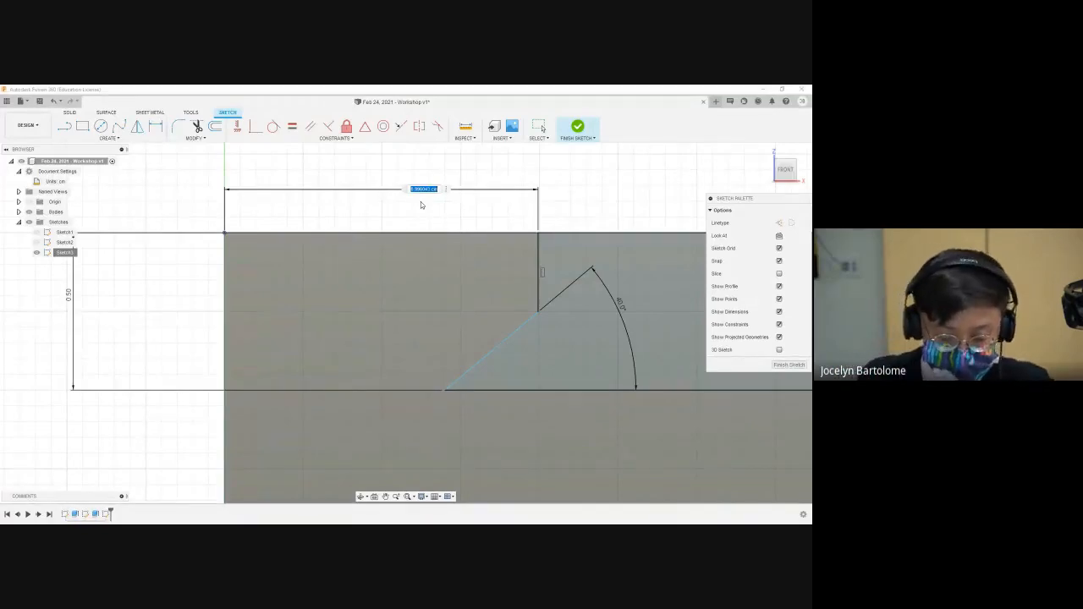
{"action": "type", "text": "dd"}
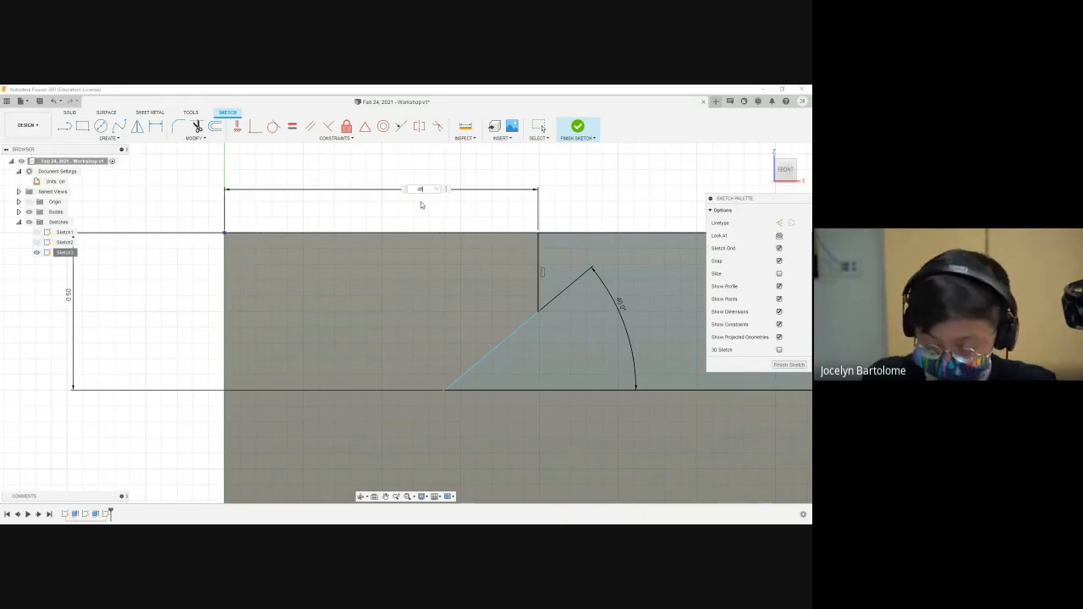
{"action": "key", "text": "Return"}
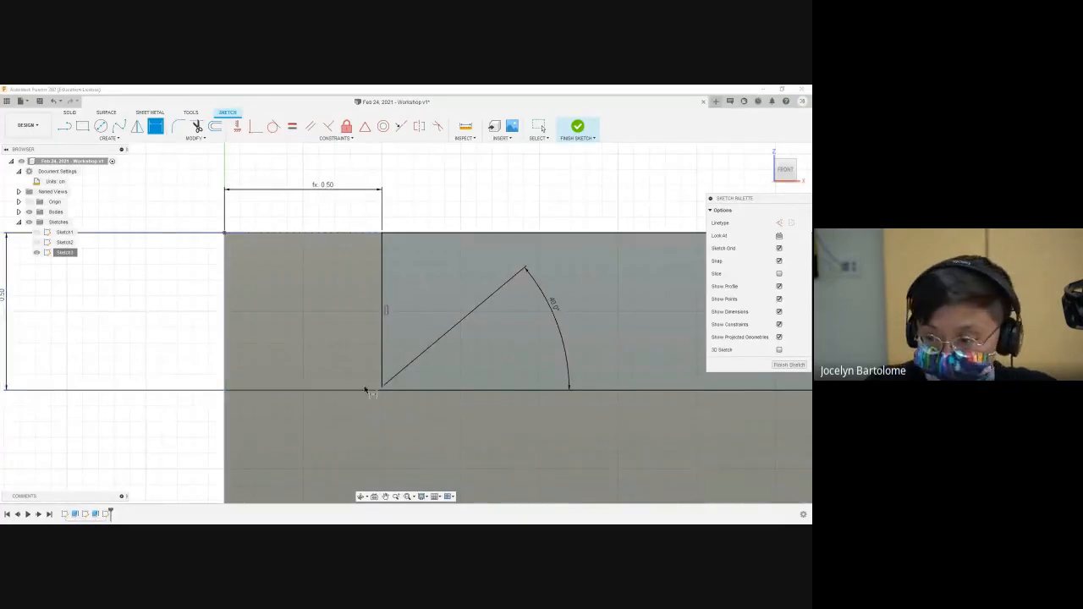
Step: Dimension the horizontal distance between the front face's left edge and the profile's lower-left corner as 0.25 cm, using a parameter expression
{"action": "scroll", "coordinate": [385, 400], "scroll_direction": "up", "scroll_amount": 2}
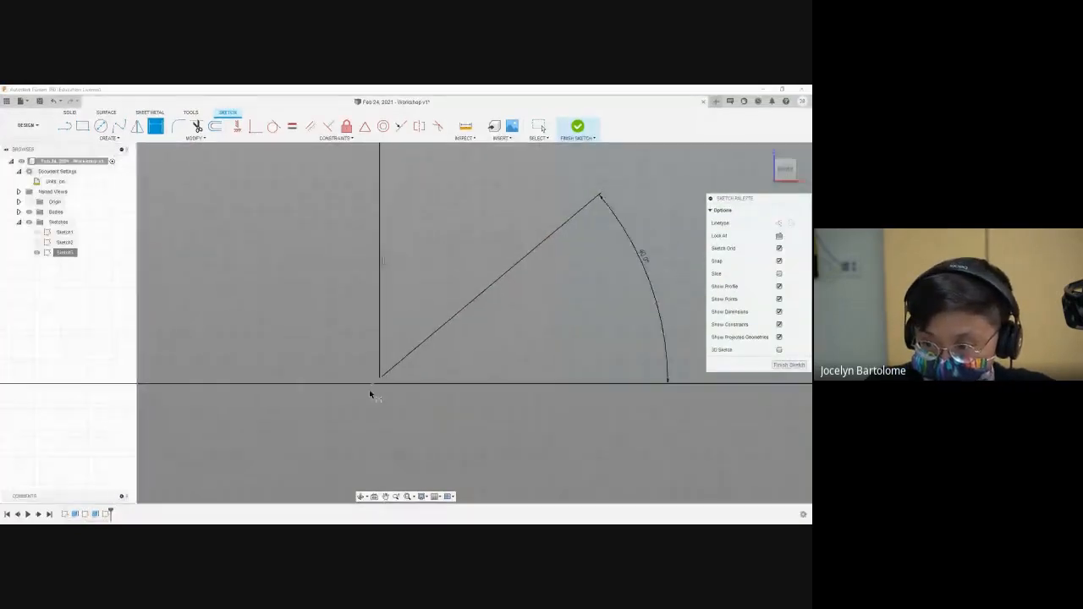
{"action": "scroll", "coordinate": [373, 393], "scroll_direction": "up", "scroll_amount": 2}
{"action": "scroll", "coordinate": [376, 396], "scroll_direction": "down", "scroll_amount": 4}
{"action": "scroll", "coordinate": [377, 394], "scroll_direction": "down", "scroll_amount": 1}
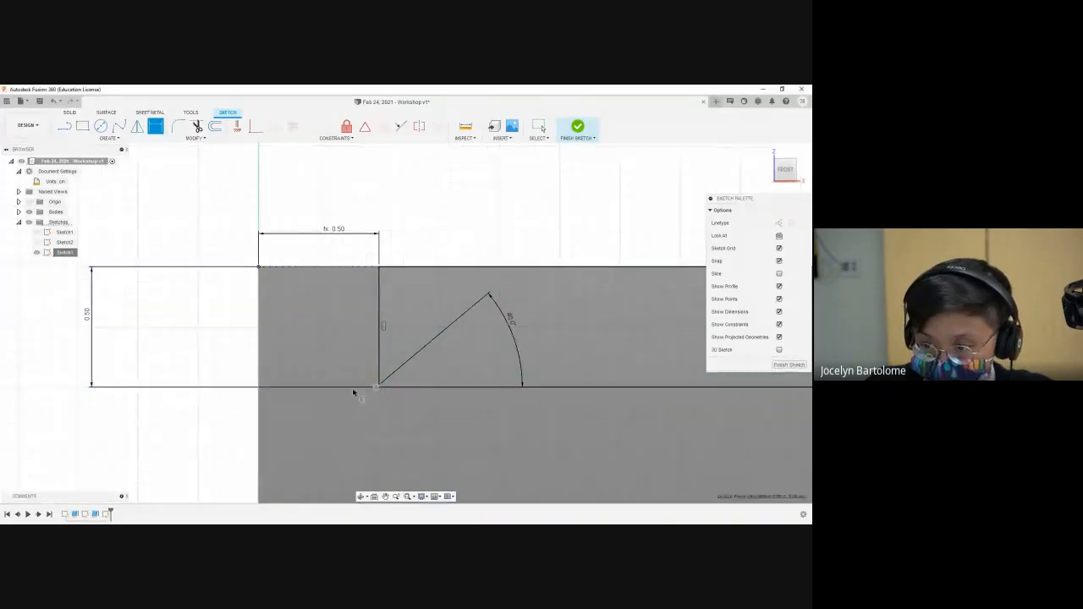
{"action": "left_click", "coordinate": [258, 381]}
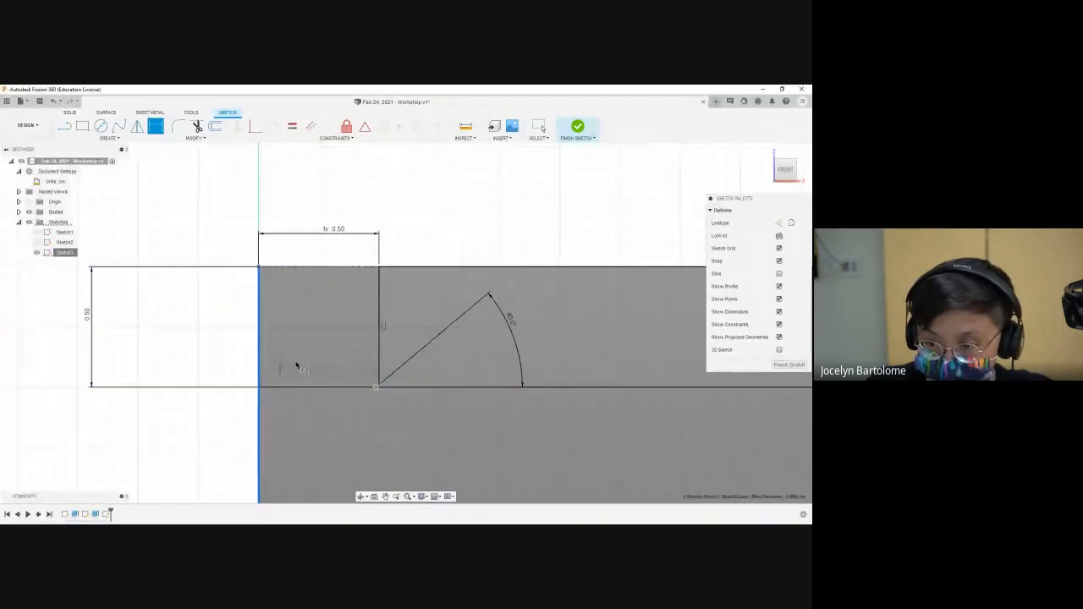
{"action": "left_click", "coordinate": [300, 360]}
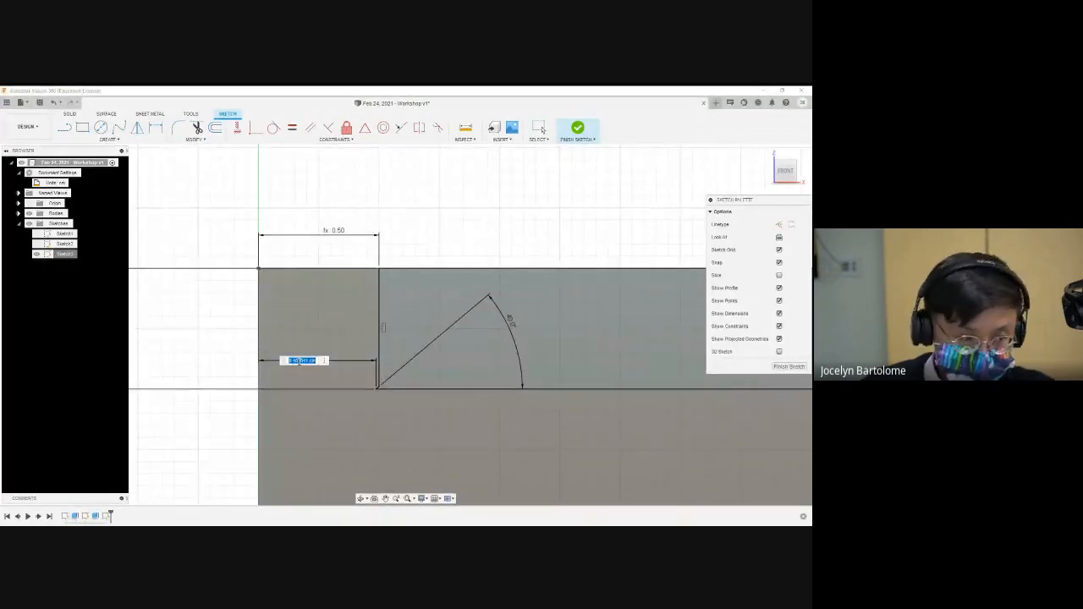
{"action": "type", "text": "4"}
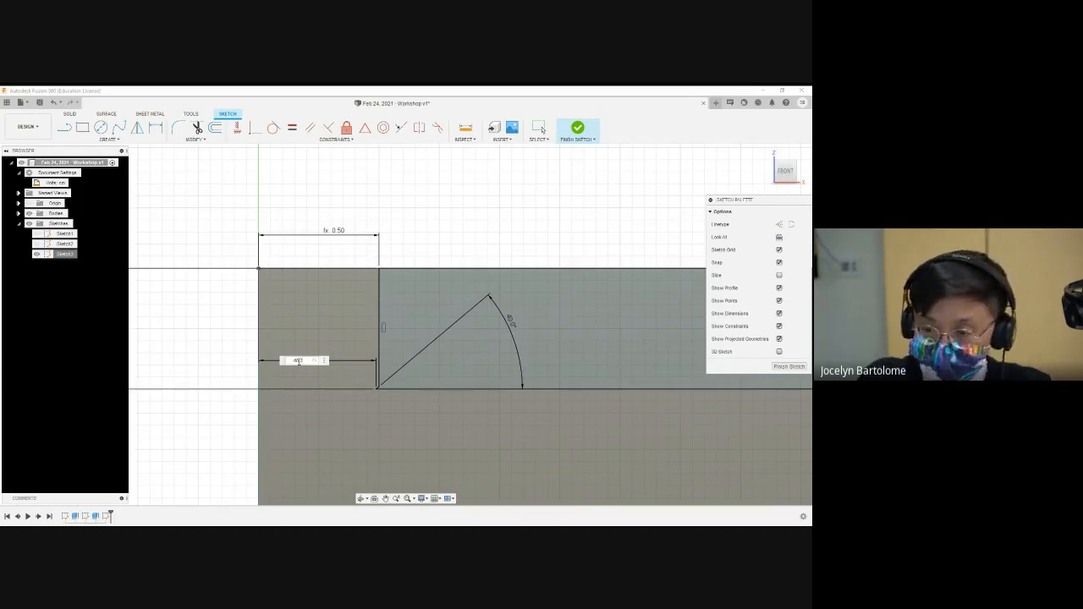
{"action": "key", "text": "Return"}
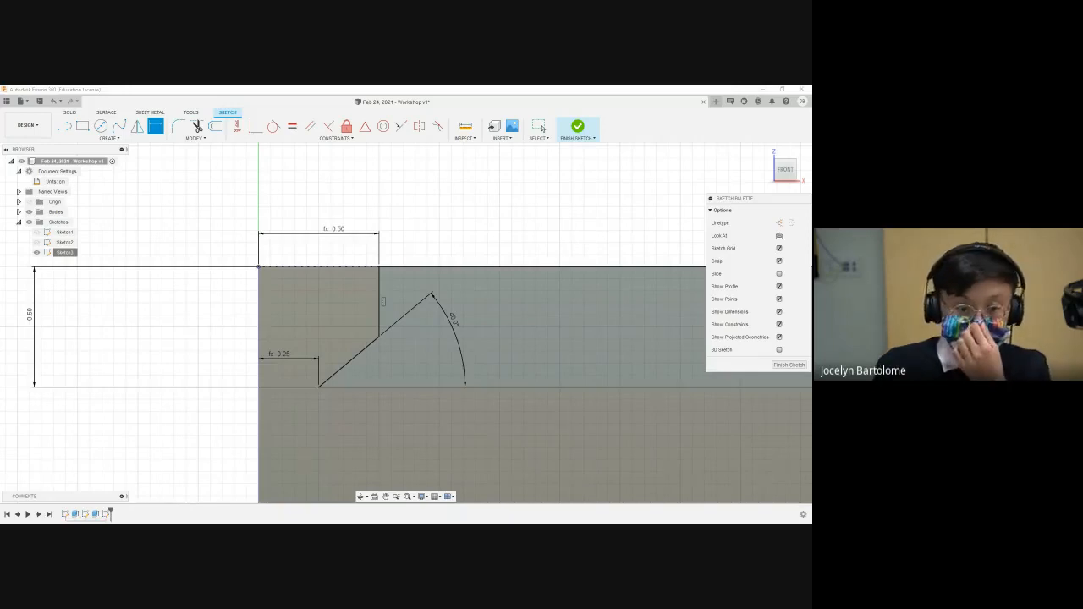
Step: Finish the front-face sketch with the profile's dimensions in place
{"action": "scroll", "coordinate": [280, 448], "scroll_direction": "down", "scroll_amount": 1}
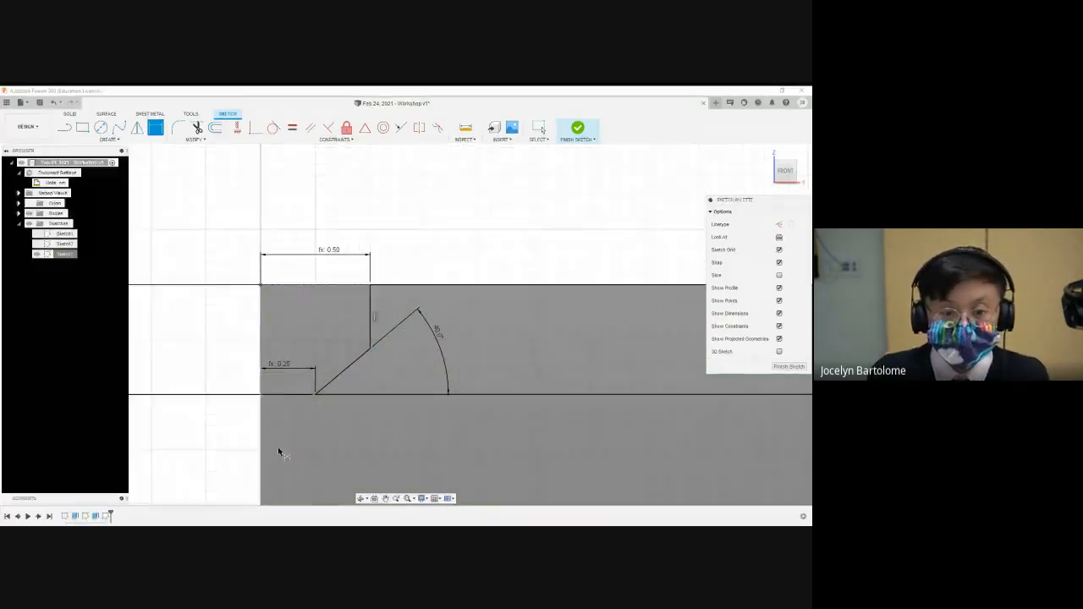
{"action": "scroll", "coordinate": [275, 446], "scroll_direction": "down", "scroll_amount": 3}
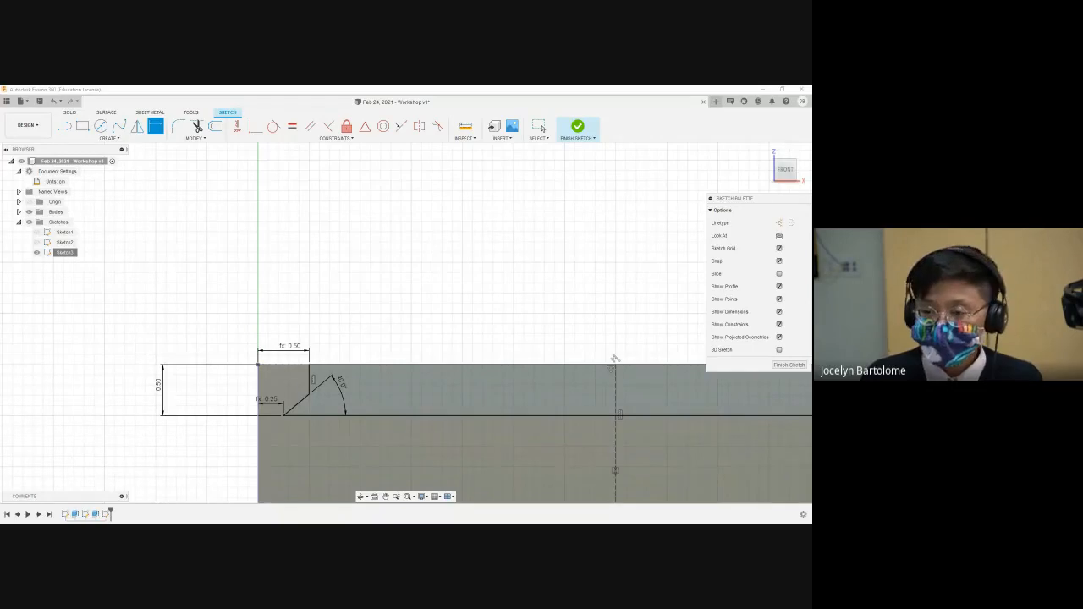
{"action": "scroll", "coordinate": [460, 438], "scroll_direction": "down", "scroll_amount": 1}
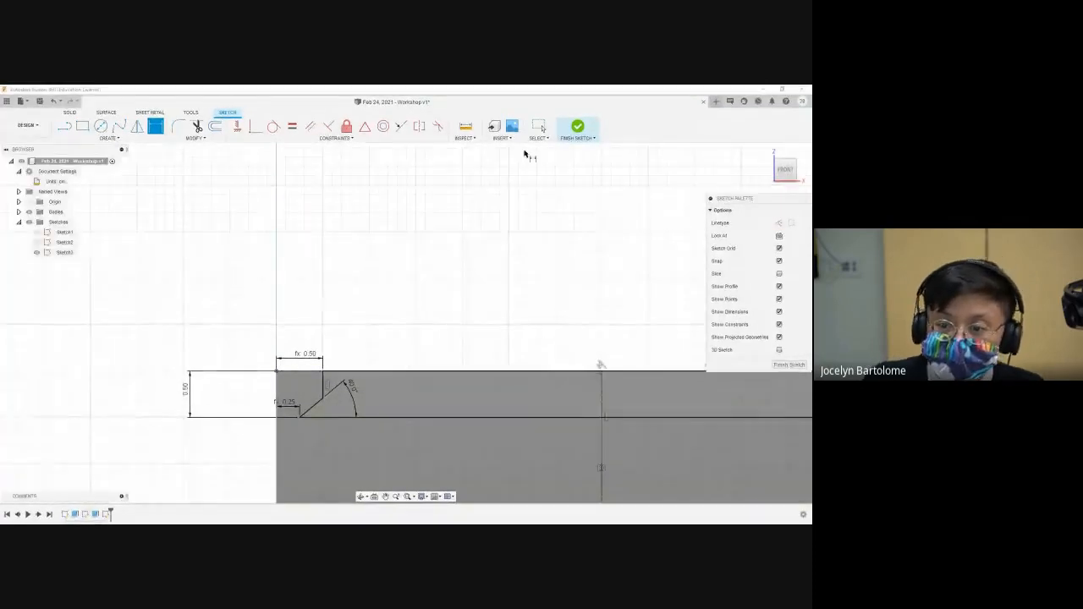
{"action": "left_click", "coordinate": [578, 127]}
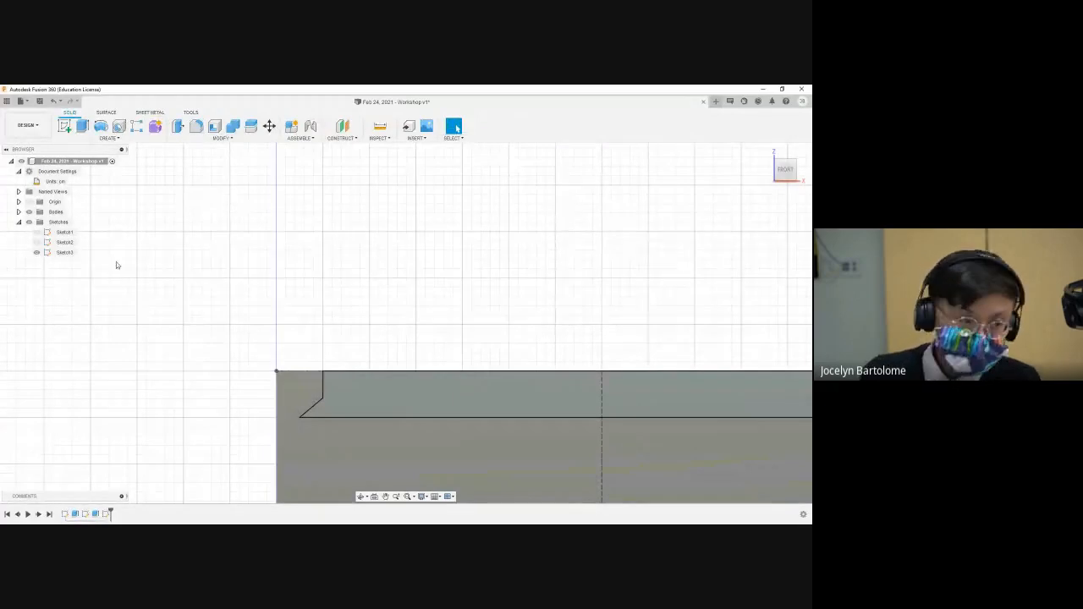
Step: Reopen Sketch3 to review the profile's offset dimensions and finish the sketch again
{"action": "left_click", "coordinate": [66, 253]}
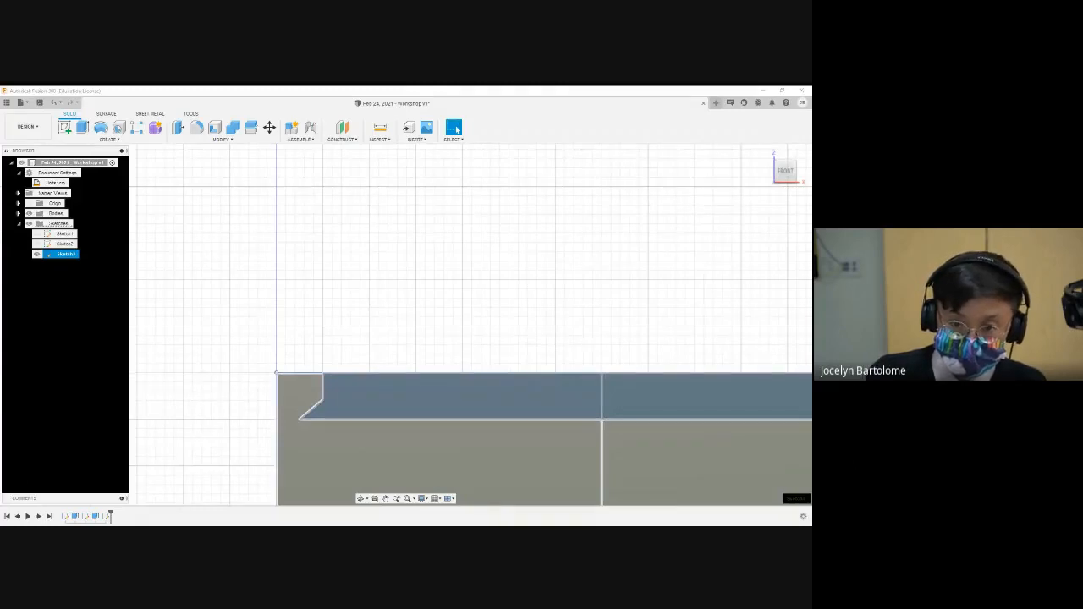
{"action": "double_click", "coordinate": [66, 254]}
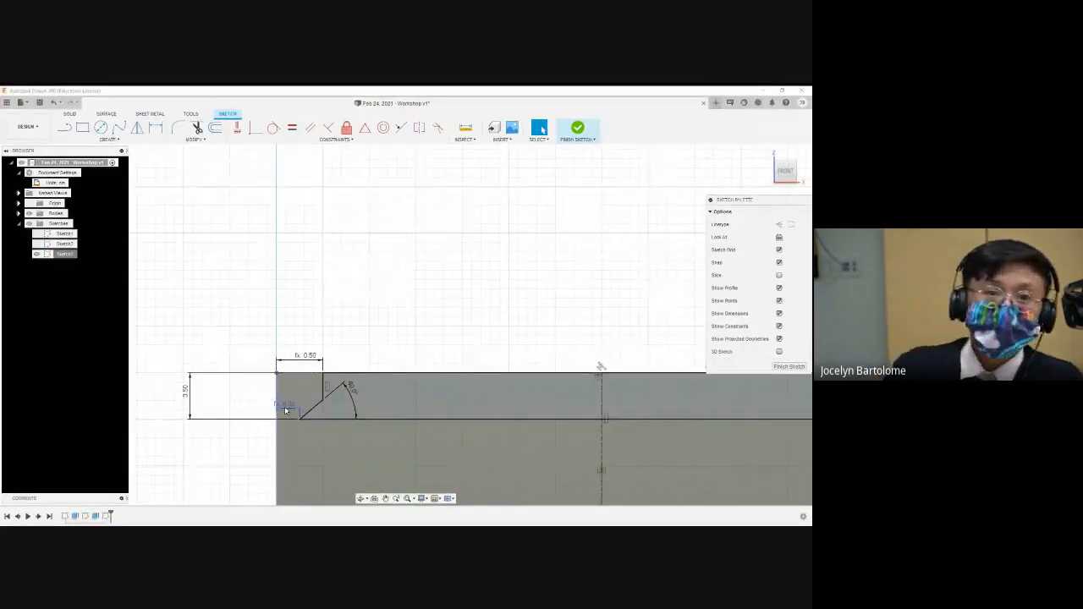
{"action": "left_click", "coordinate": [589, 132]}
Step: Examine the mirrored profile's outline along the front face's upper edge, including its vertical and slanted side lines
{"action": "scroll", "coordinate": [554, 416], "scroll_direction": "down", "scroll_amount": 1}
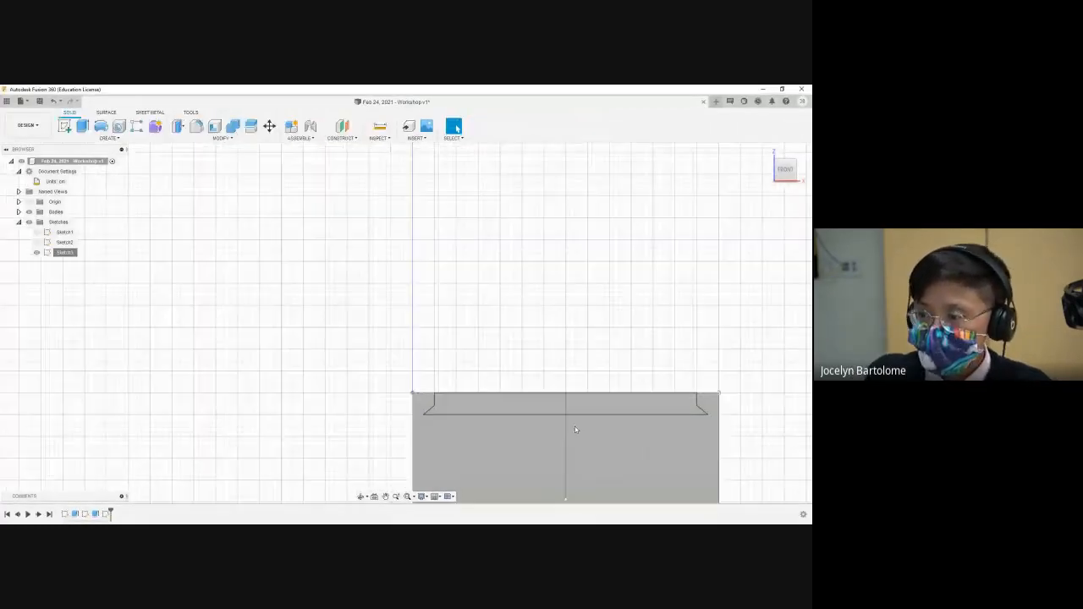
{"action": "scroll", "coordinate": [564, 419], "scroll_direction": "up", "scroll_amount": 2}
{"action": "scroll", "coordinate": [471, 397], "scroll_direction": "down", "scroll_amount": 2}
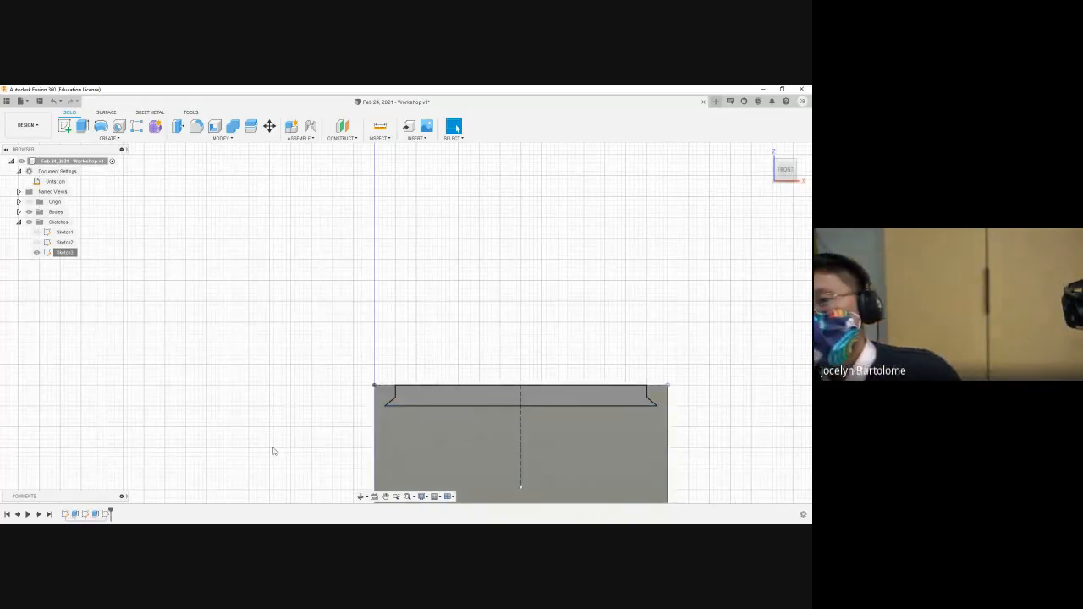
{"action": "scroll", "coordinate": [288, 425], "scroll_direction": "up", "scroll_amount": 2}
{"action": "scroll", "coordinate": [366, 330], "scroll_direction": "down", "scroll_amount": 2}
{"action": "scroll", "coordinate": [366, 330], "scroll_direction": "down", "scroll_amount": 2}
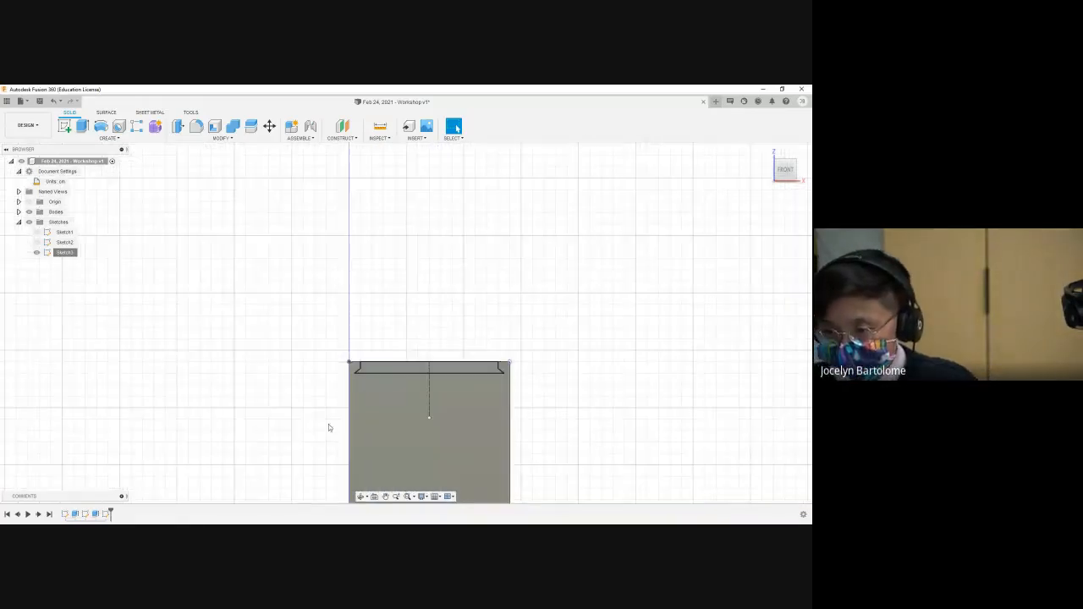
{"action": "scroll", "coordinate": [530, 394], "scroll_direction": "up", "scroll_amount": 2}
{"action": "scroll", "coordinate": [416, 394], "scroll_direction": "up", "scroll_amount": 2}
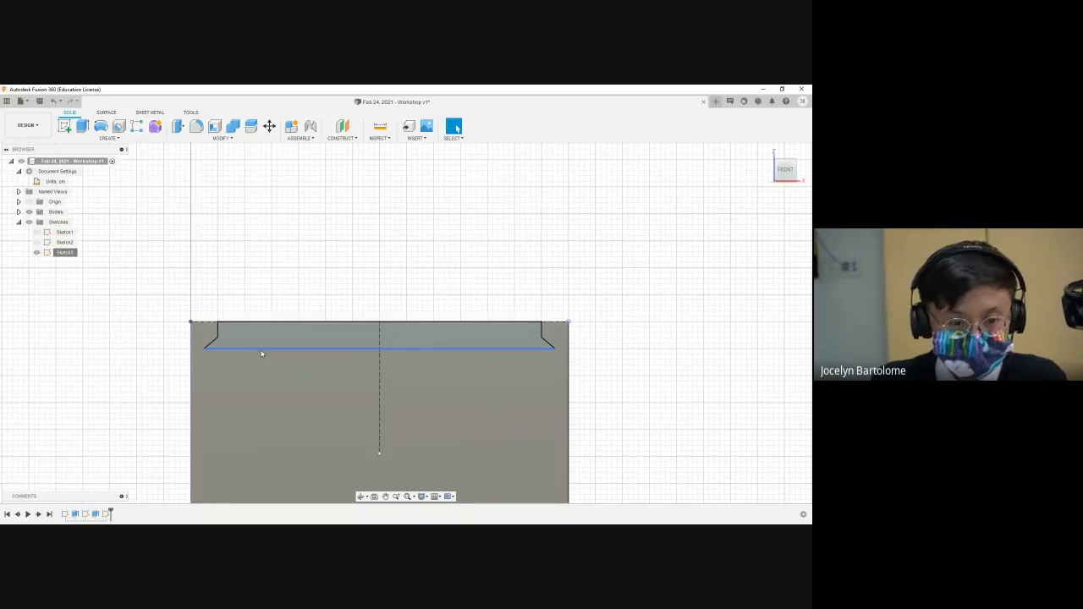
{"action": "scroll", "coordinate": [261, 353], "scroll_direction": "up", "scroll_amount": 1}
{"action": "scroll", "coordinate": [323, 367], "scroll_direction": "up", "scroll_amount": 3}
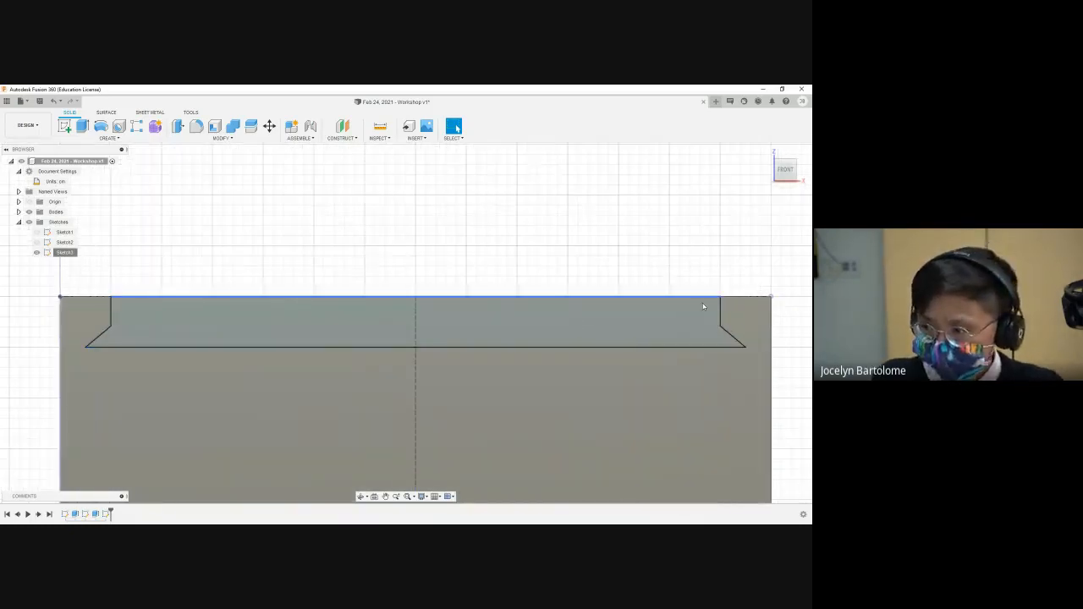
{"action": "left_click", "coordinate": [114, 316]}
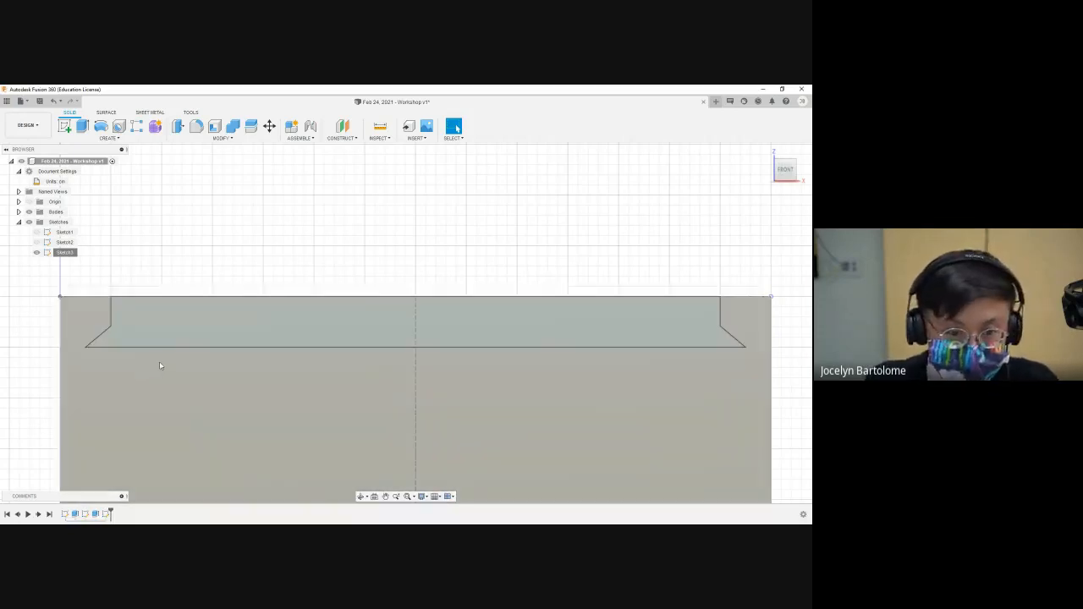
Step: Reopen Sketch3 to examine the profile's dimensions and constraints on the front face, and finish the sketch without edits
{"action": "scroll", "coordinate": [165, 363], "scroll_direction": "down", "scroll_amount": 4}
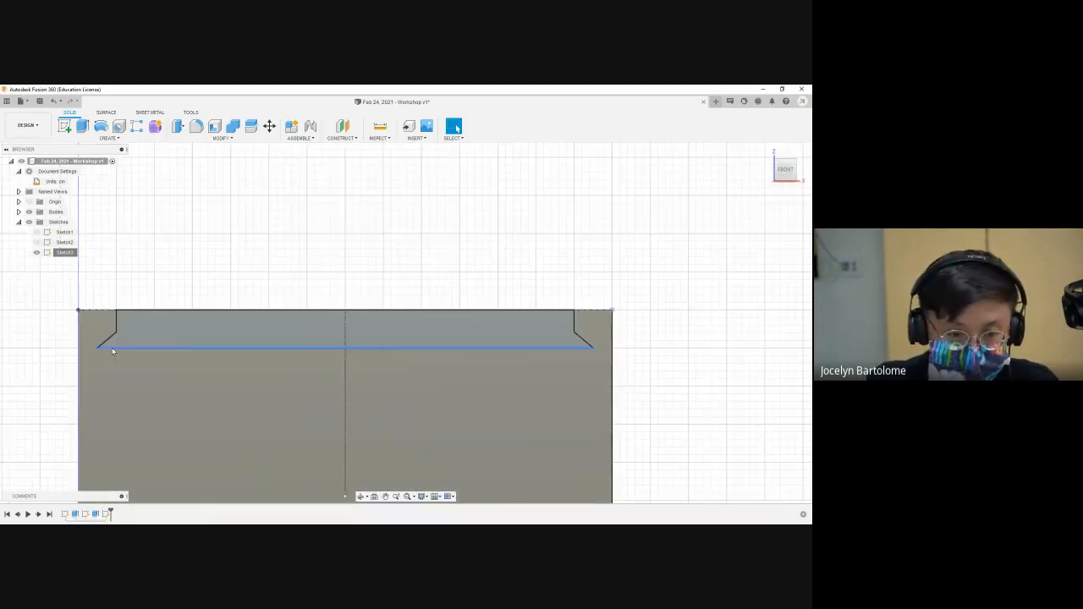
{"action": "double_click", "coordinate": [66, 253]}
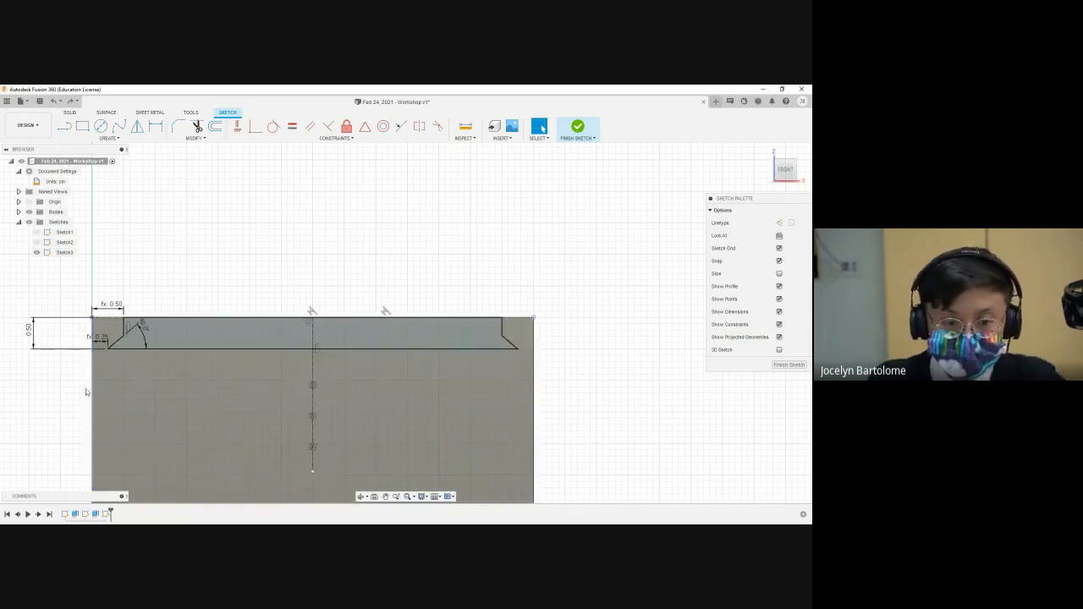
{"action": "scroll", "coordinate": [190, 415], "scroll_direction": "down", "scroll_amount": 1}
{"action": "scroll", "coordinate": [171, 413], "scroll_direction": "down", "scroll_amount": 4}
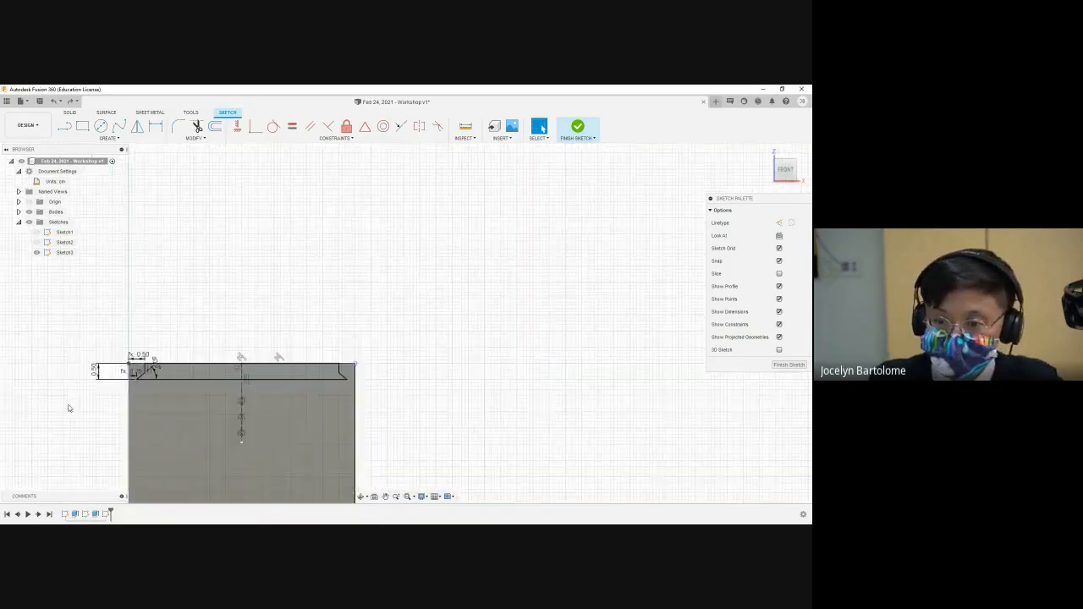
{"action": "scroll", "coordinate": [182, 429], "scroll_direction": "up", "scroll_amount": 6}
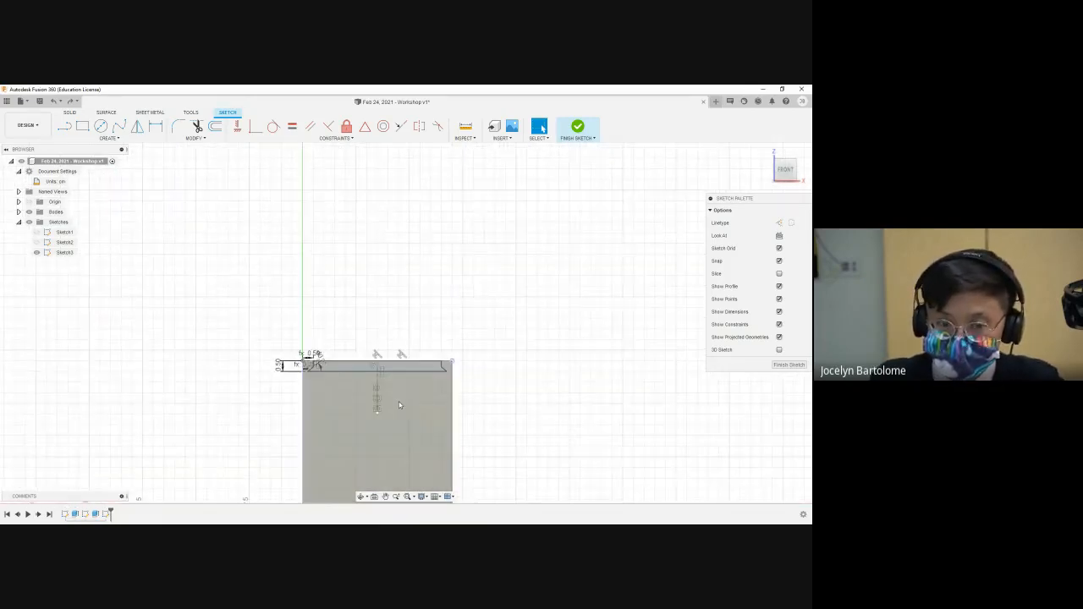
{"action": "scroll", "coordinate": [399, 399], "scroll_direction": "up", "scroll_amount": 3}
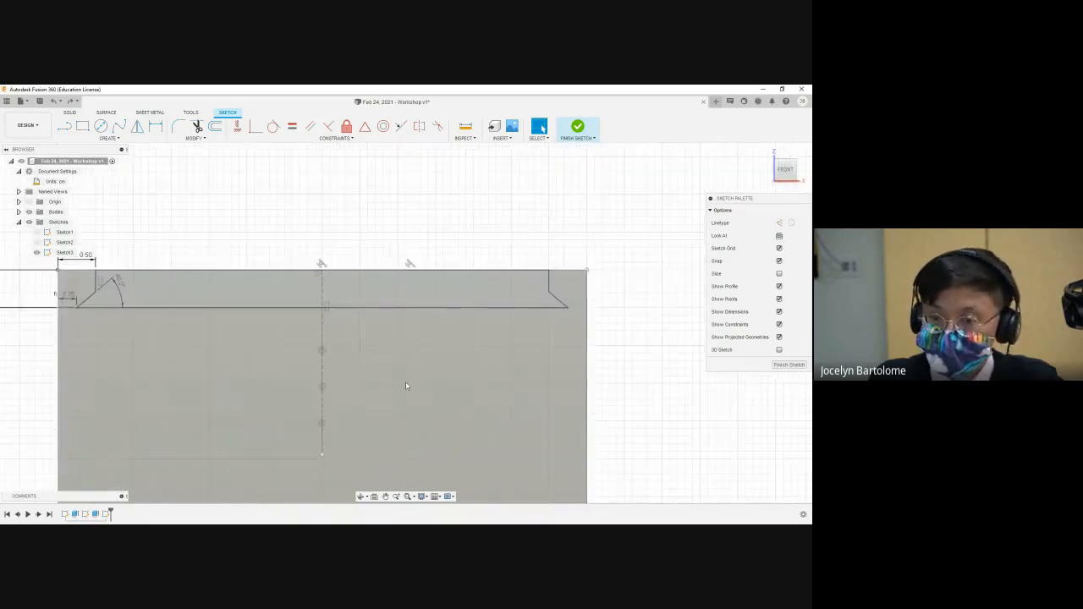
{"action": "scroll", "coordinate": [403, 382], "scroll_direction": "down", "scroll_amount": 3}
{"action": "scroll", "coordinate": [48, 374], "scroll_direction": "up", "scroll_amount": 3}
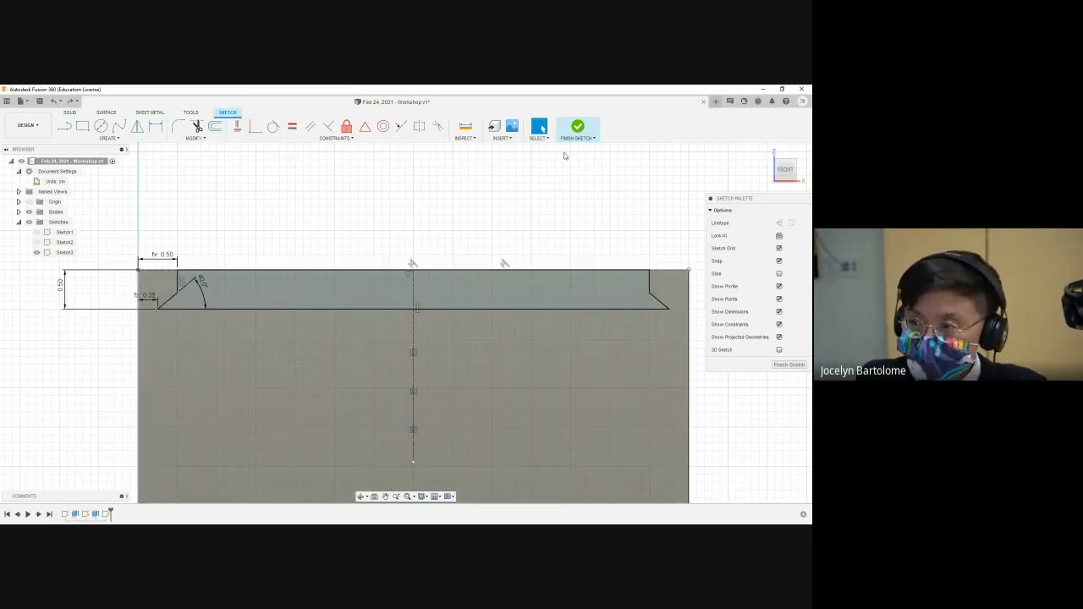
{"action": "left_click", "coordinate": [577, 127]}
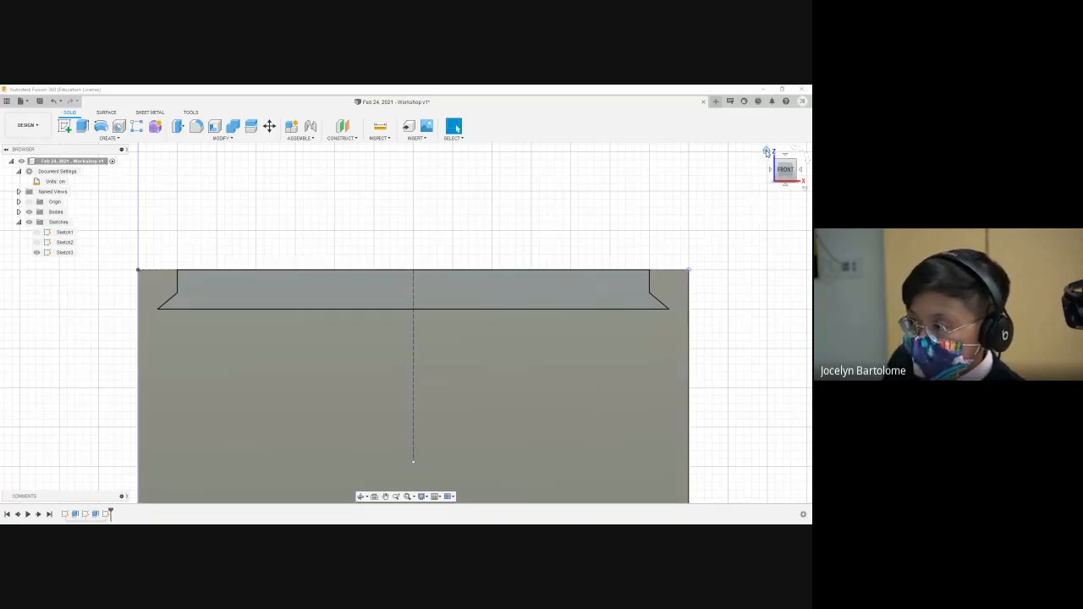
Step: Extrude the front-face profile as a cut with the extent set to All, through the full depth of the box
{"action": "left_click", "coordinate": [767, 151]}
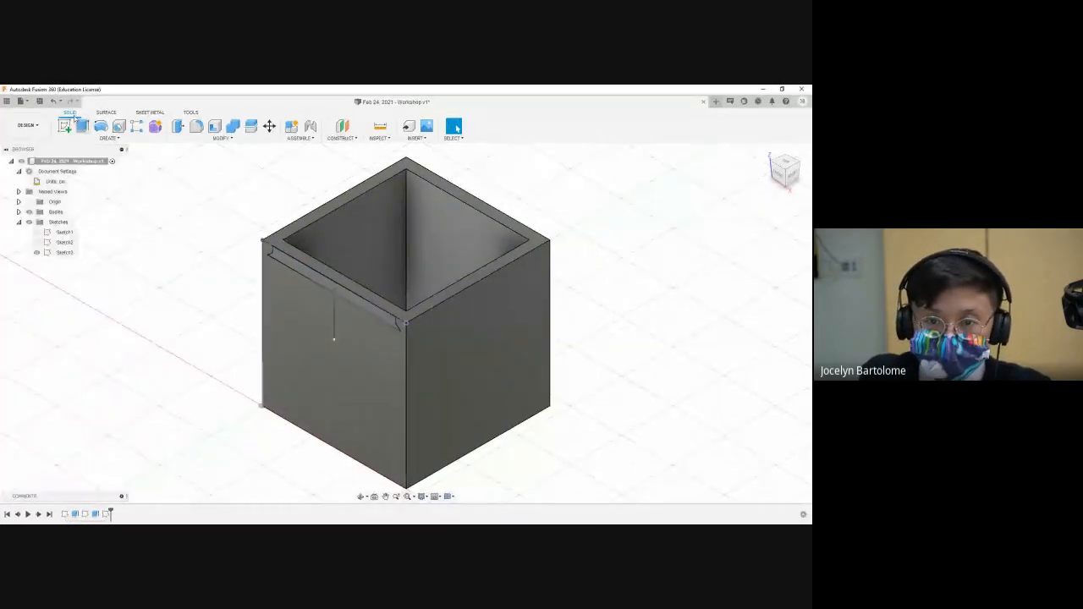
{"action": "left_click", "coordinate": [82, 125]}
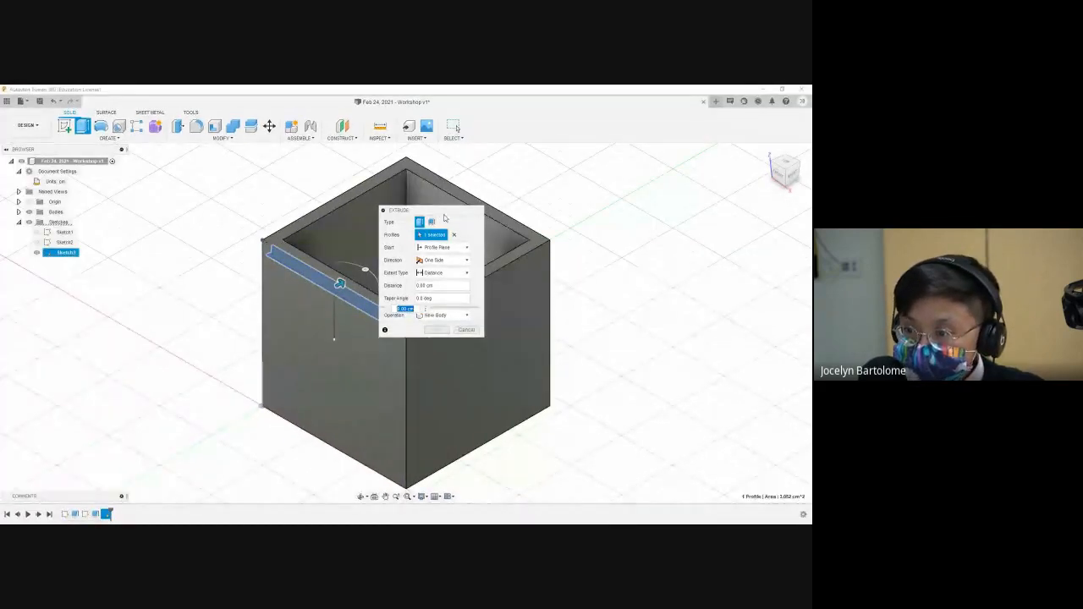
{"action": "left_click", "coordinate": [444, 316]}
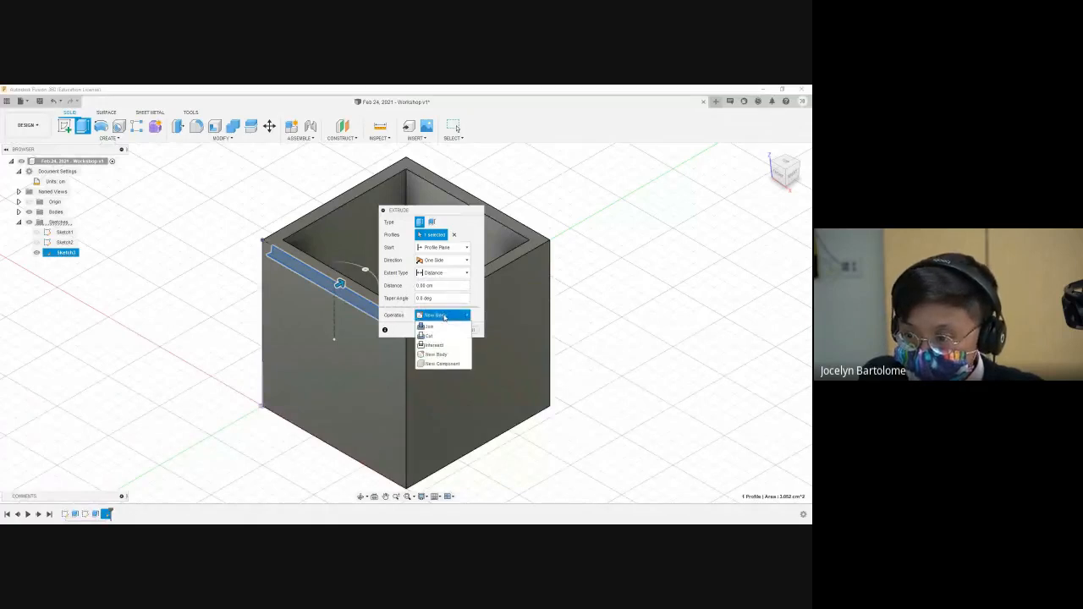
{"action": "left_click", "coordinate": [431, 336]}
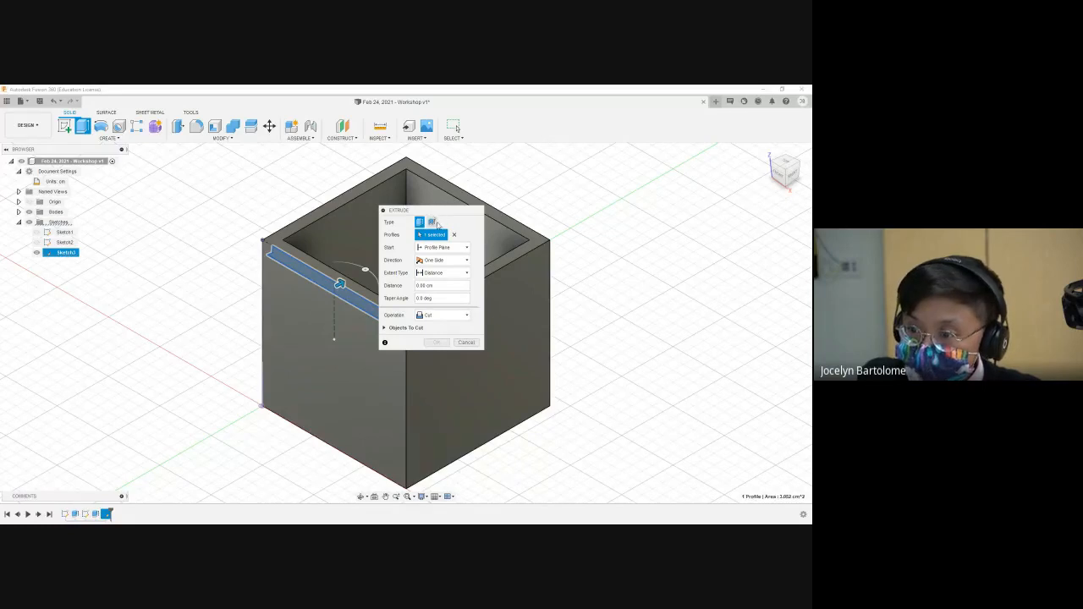
{"action": "left_click_drag", "start_coordinate": [438, 210], "coordinate": [521, 233]}
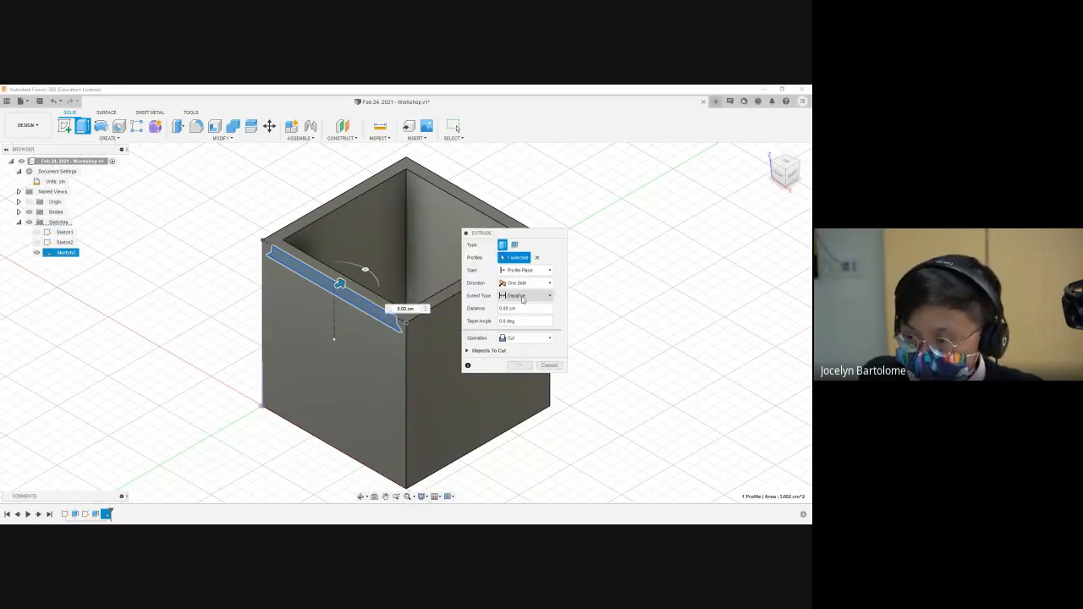
{"action": "left_click", "coordinate": [521, 296]}
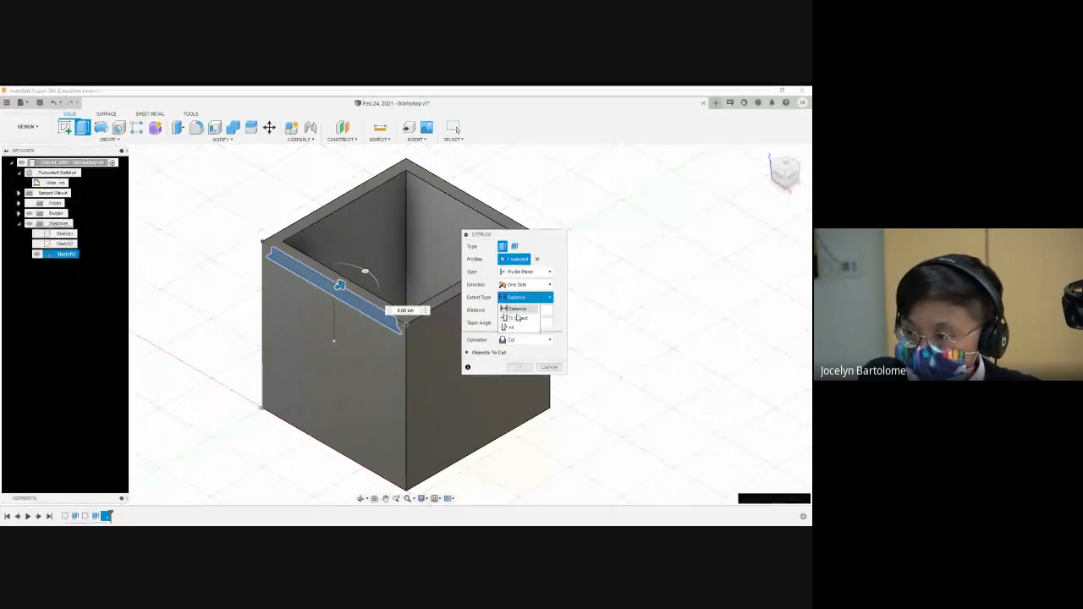
{"action": "left_click", "coordinate": [511, 324]}
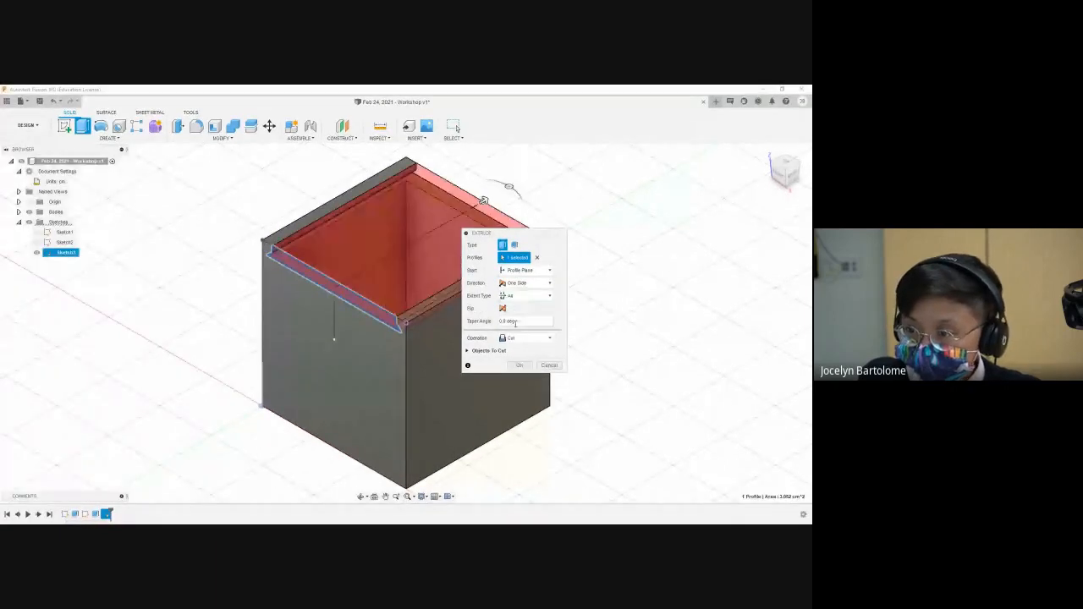
{"action": "left_click_drag", "start_coordinate": [482, 232], "coordinate": [635, 217]}
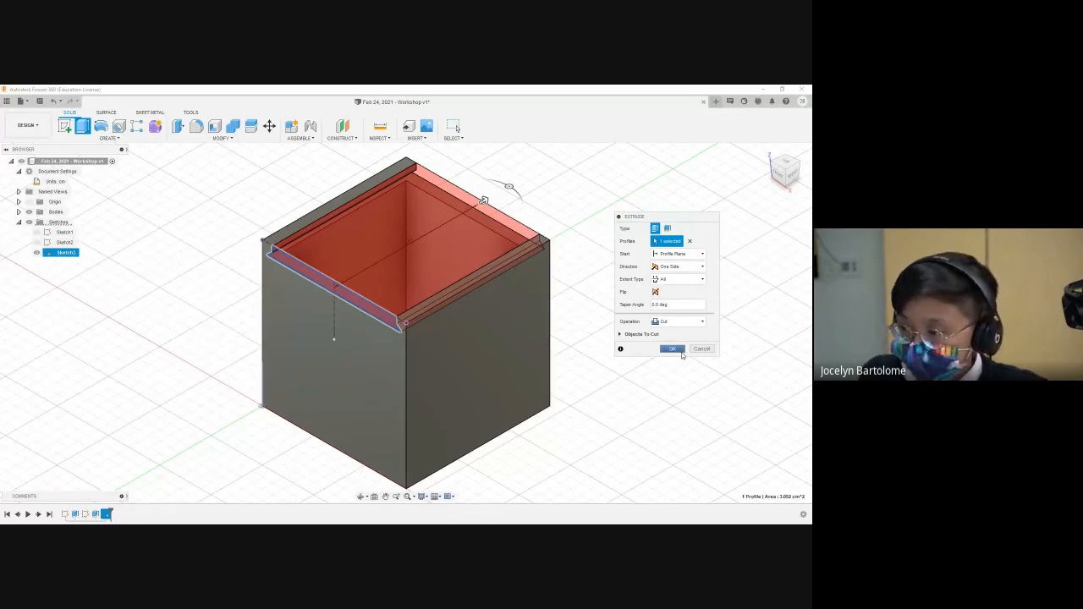
{"action": "left_click", "coordinate": [672, 348]}
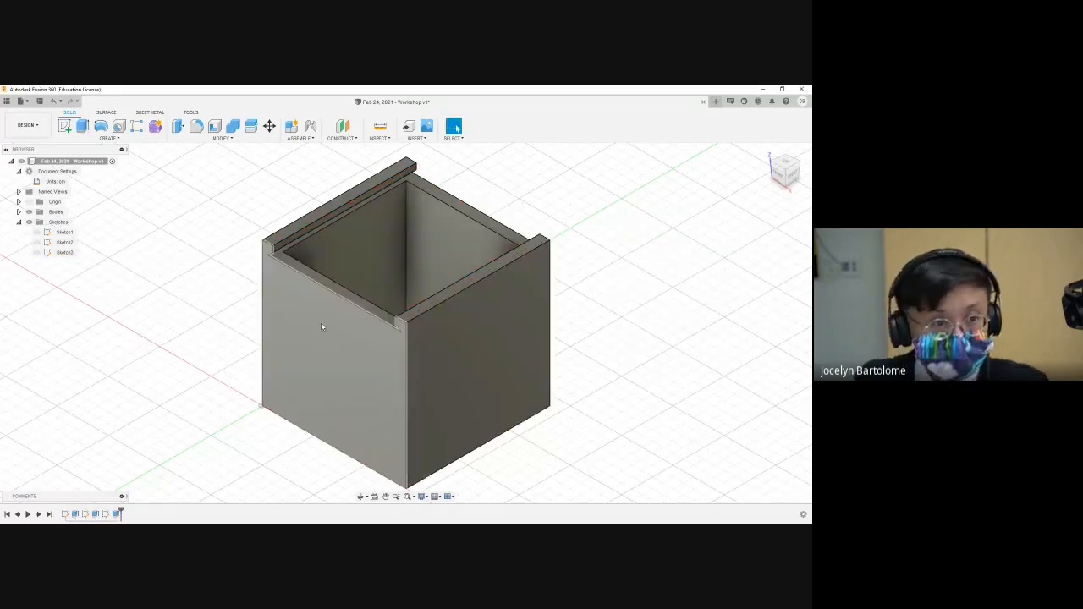
Step: Examine the angled groove cut along the box's upper side walls, including the sharp lower corner at the front of the left wall
{"action": "scroll", "coordinate": [394, 316], "scroll_direction": "down", "scroll_amount": 2}
{"action": "scroll", "coordinate": [408, 287], "scroll_direction": "up", "scroll_amount": 3}
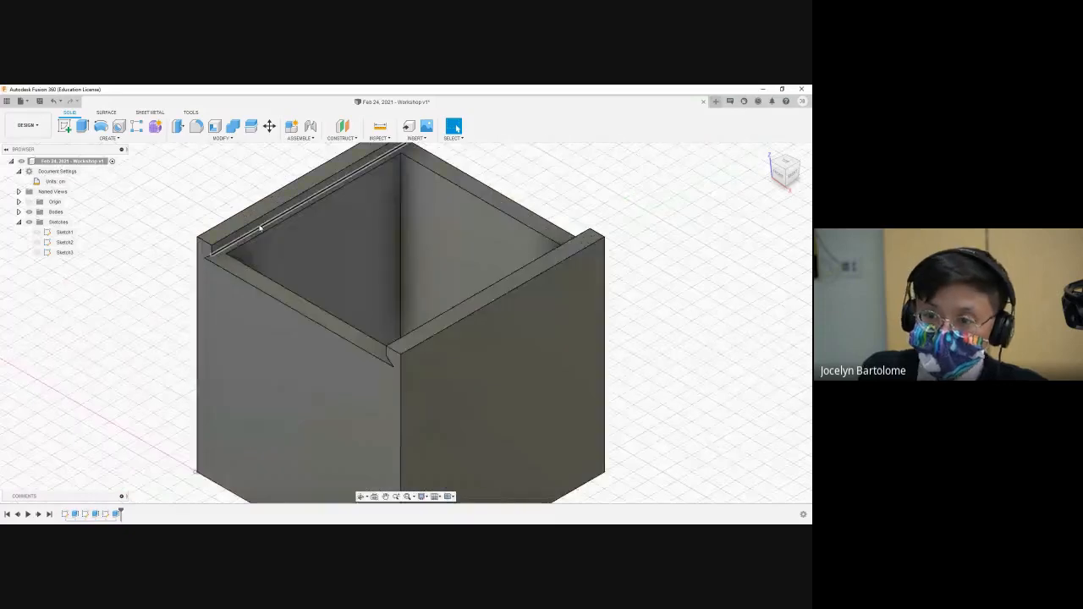
{"action": "scroll", "coordinate": [256, 230], "scroll_direction": "down", "scroll_amount": 2}
{"action": "scroll", "coordinate": [232, 230], "scroll_direction": "up", "scroll_amount": 2}
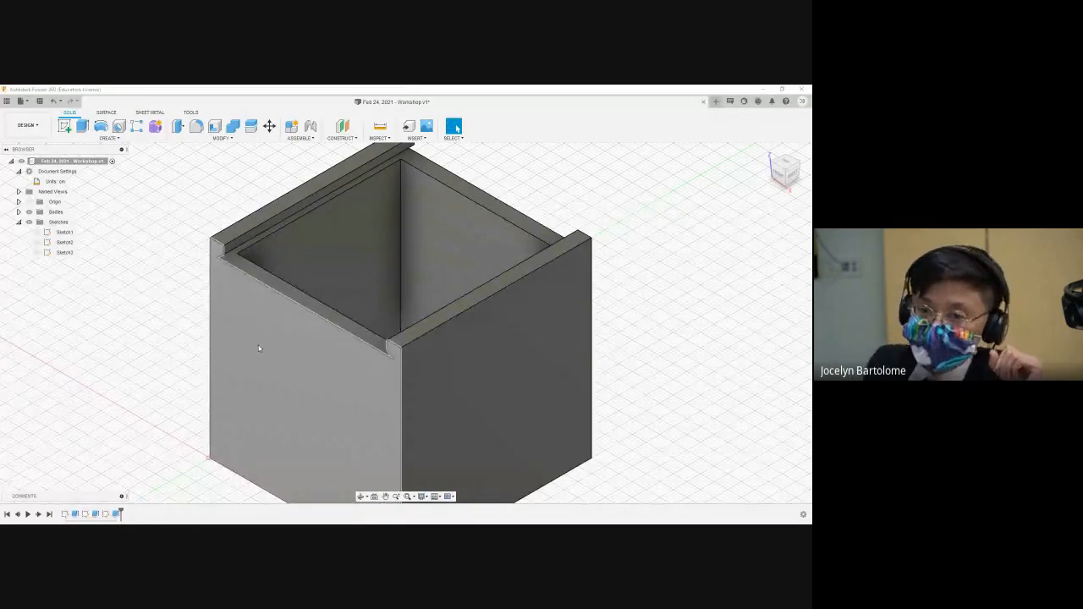
{"action": "scroll", "coordinate": [326, 338], "scroll_direction": "up", "scroll_amount": 2}
{"action": "scroll", "coordinate": [329, 329], "scroll_direction": "down", "scroll_amount": 6}
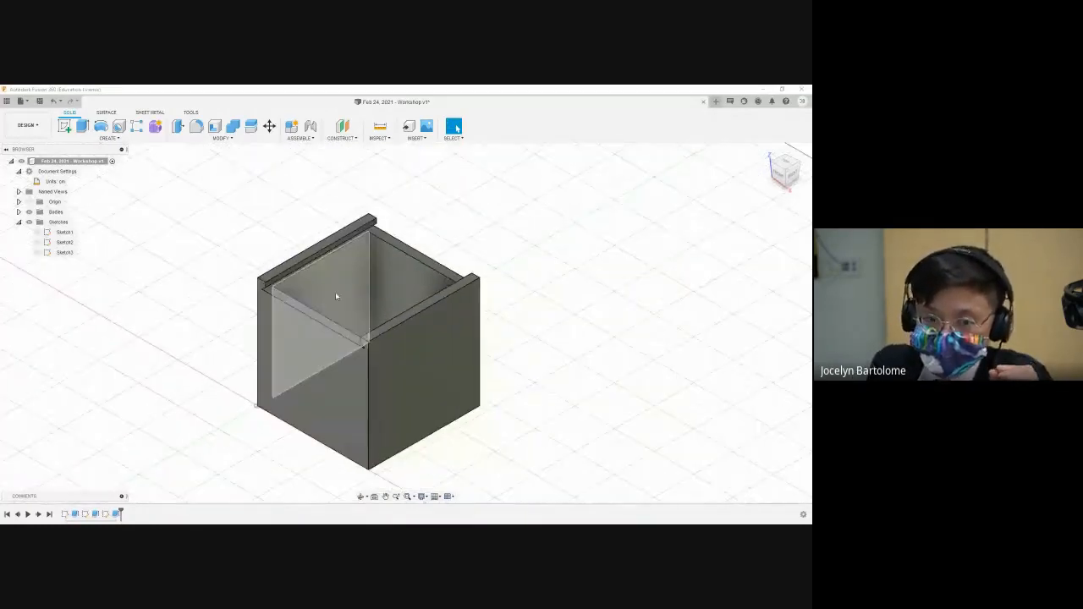
{"action": "scroll", "coordinate": [323, 310], "scroll_direction": "up", "scroll_amount": 2}
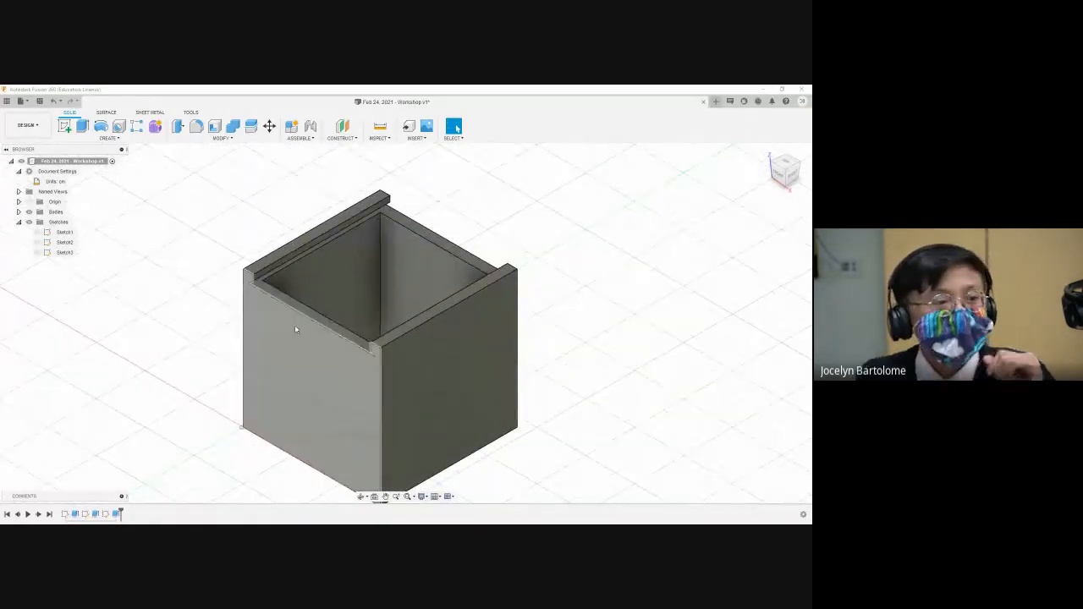
{"action": "scroll", "coordinate": [343, 335], "scroll_direction": "up", "scroll_amount": 4}
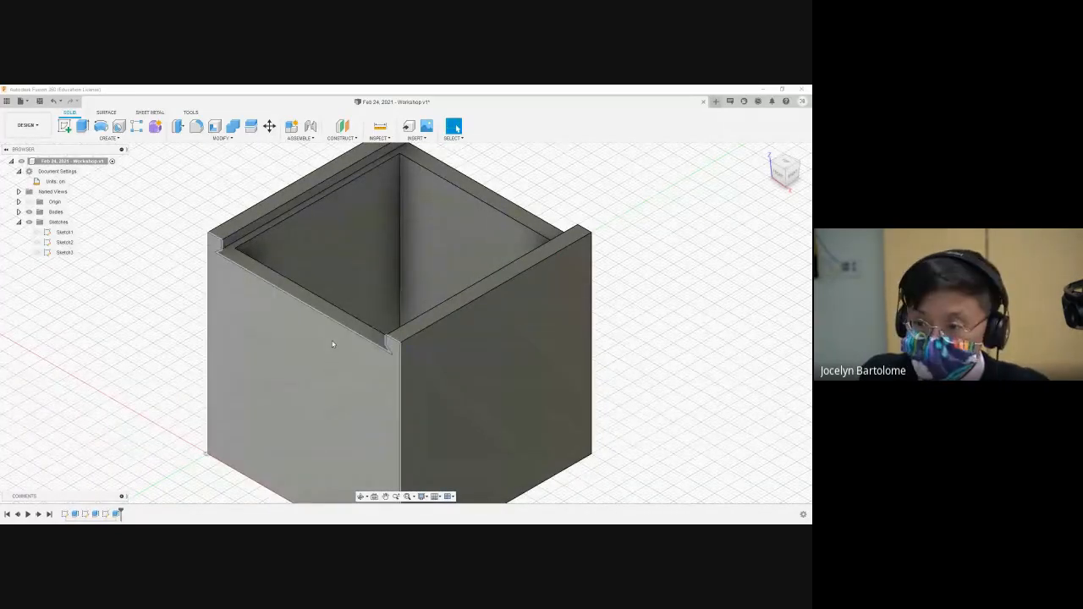
{"action": "middle_click_drag", "start_coordinate": [331, 338], "coordinate": [350, 324], "text": "shift"}
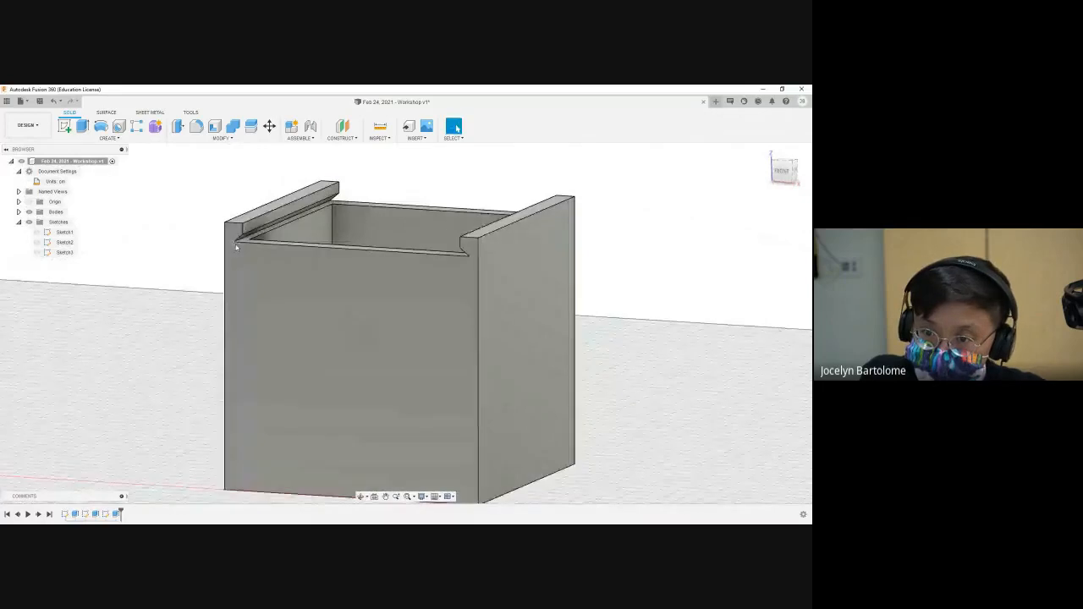
{"action": "scroll", "coordinate": [232, 248], "scroll_direction": "up", "scroll_amount": 8}
{"action": "scroll", "coordinate": [238, 244], "scroll_direction": "up", "scroll_amount": 6}
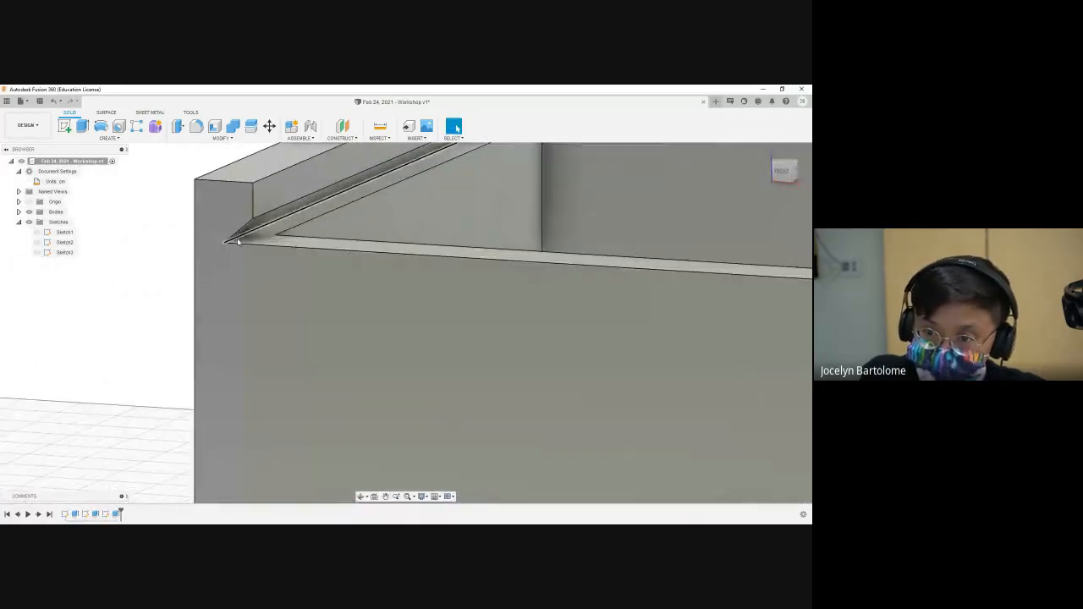
{"action": "scroll", "coordinate": [237, 243], "scroll_direction": "up", "scroll_amount": 2}
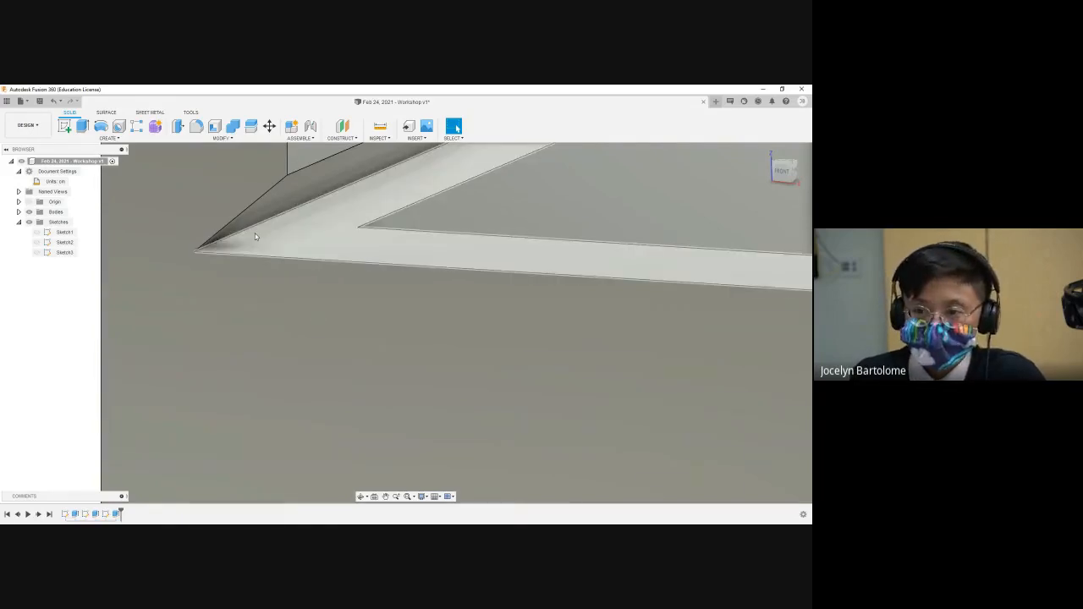
{"action": "scroll", "coordinate": [255, 235], "scroll_direction": "down", "scroll_amount": 1}
{"action": "scroll", "coordinate": [255, 234], "scroll_direction": "up", "scroll_amount": 2}
{"action": "scroll", "coordinate": [254, 234], "scroll_direction": "up", "scroll_amount": 1}
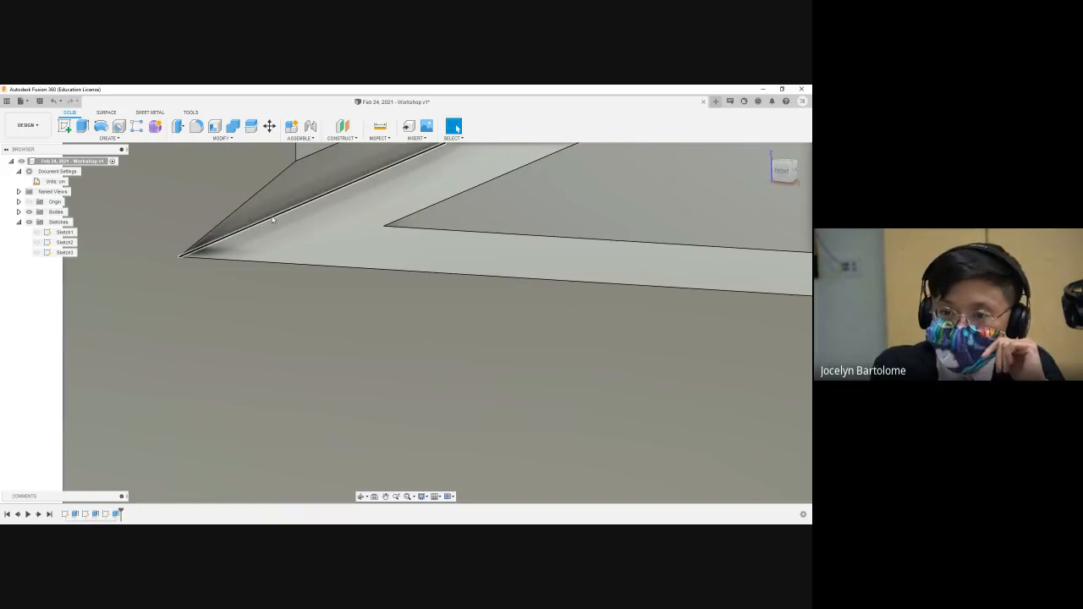
Step: Fillet the sharp lower edge of the groove along the box's left wall with a constant 0.05 cm radius
{"action": "left_click", "coordinate": [275, 219]}
{"action": "scroll", "coordinate": [271, 227], "scroll_direction": "down", "scroll_amount": 2}
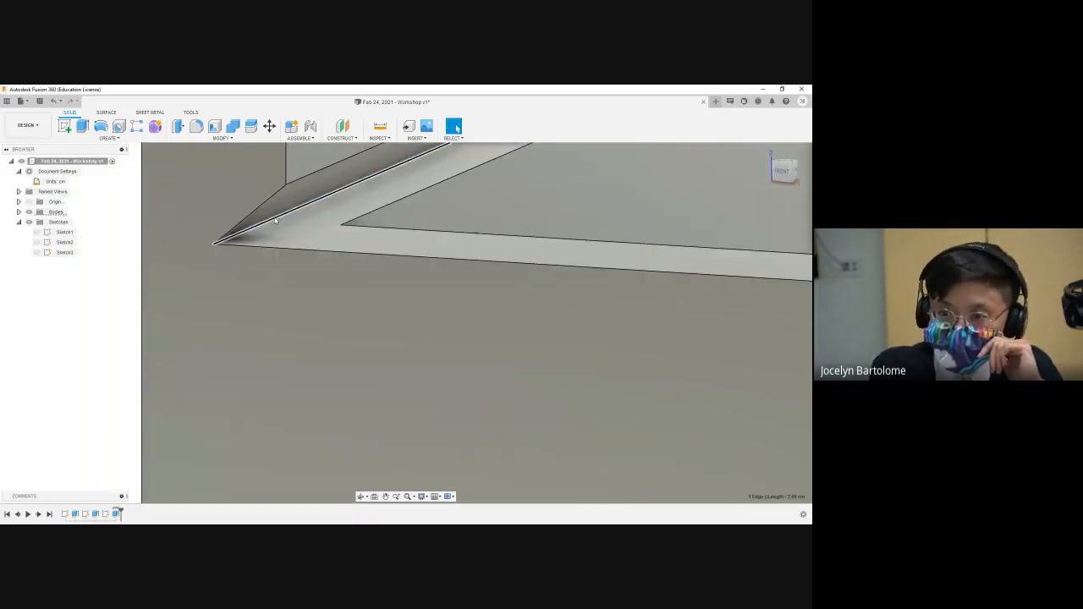
{"action": "scroll", "coordinate": [275, 222], "scroll_direction": "up", "scroll_amount": 2}
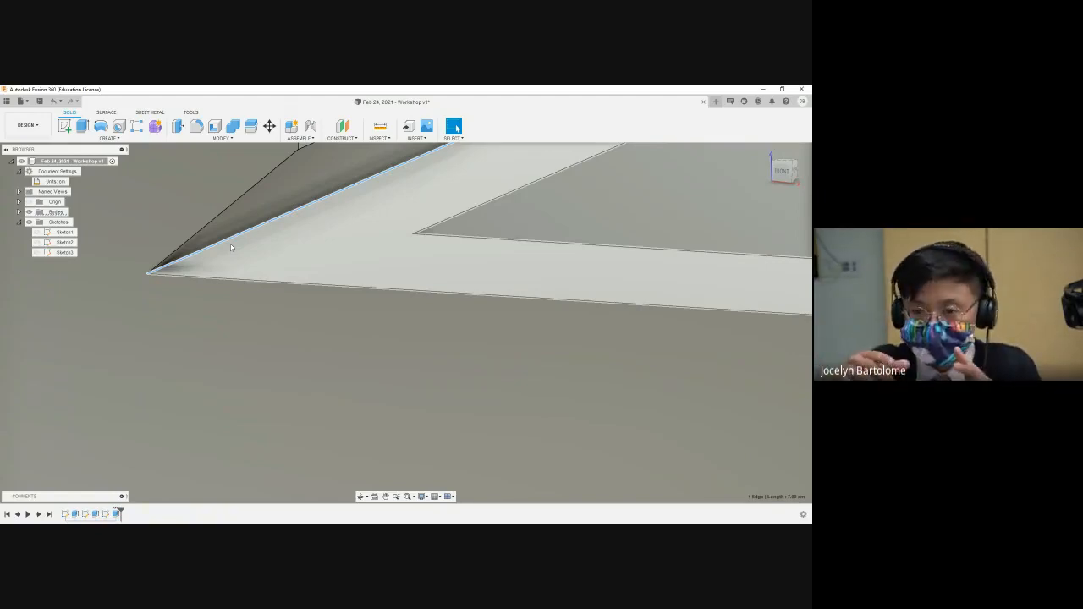
{"action": "scroll", "coordinate": [273, 248], "scroll_direction": "down", "scroll_amount": 4}
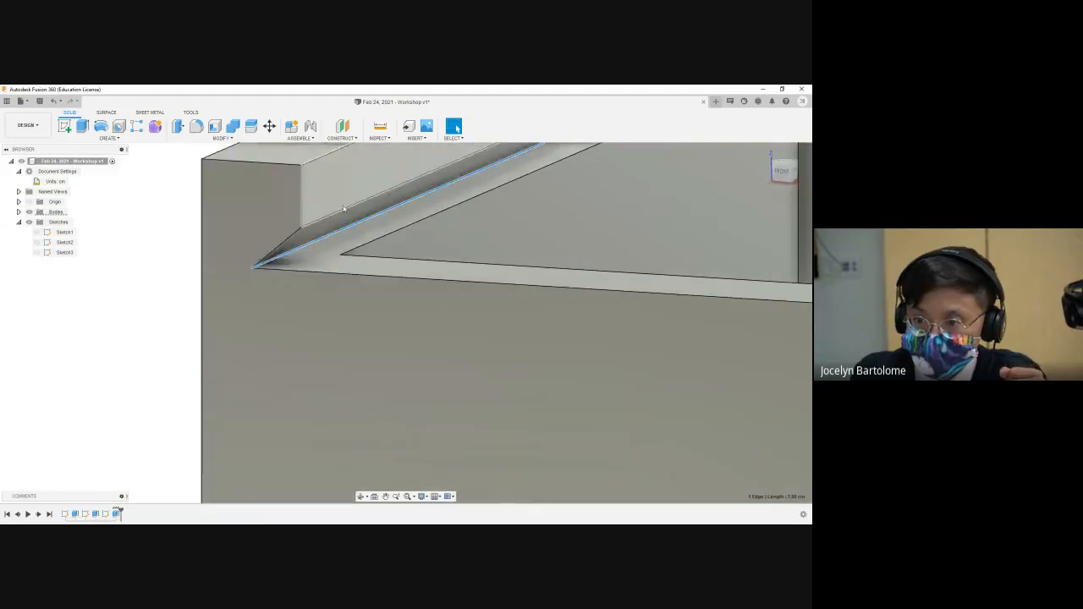
{"action": "scroll", "coordinate": [343, 208], "scroll_direction": "up", "scroll_amount": 3}
{"action": "scroll", "coordinate": [318, 258], "scroll_direction": "down", "scroll_amount": 1}
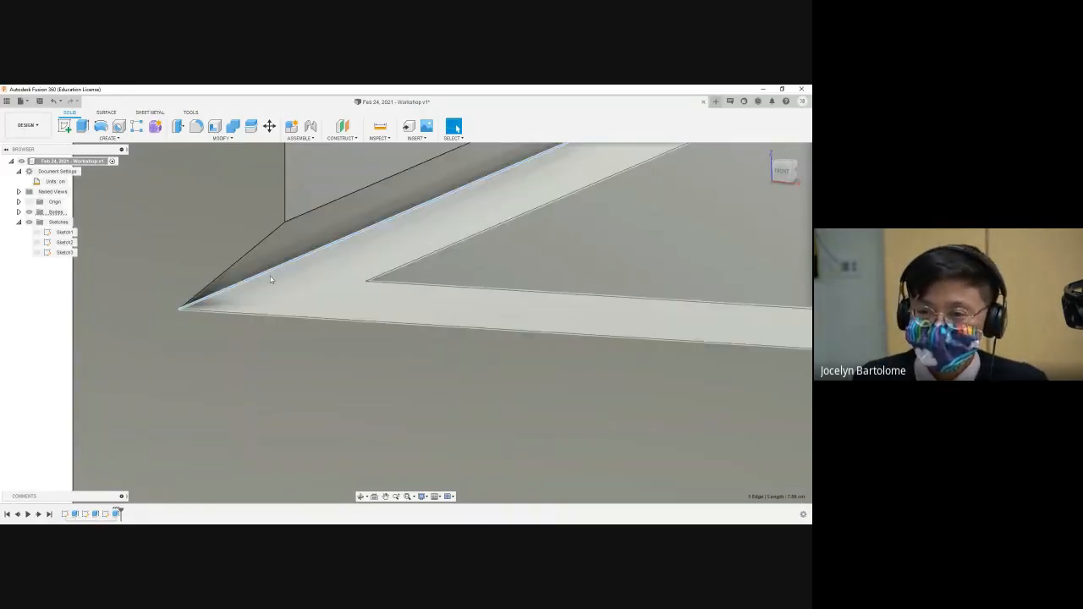
{"action": "scroll", "coordinate": [269, 275], "scroll_direction": "up", "scroll_amount": 3}
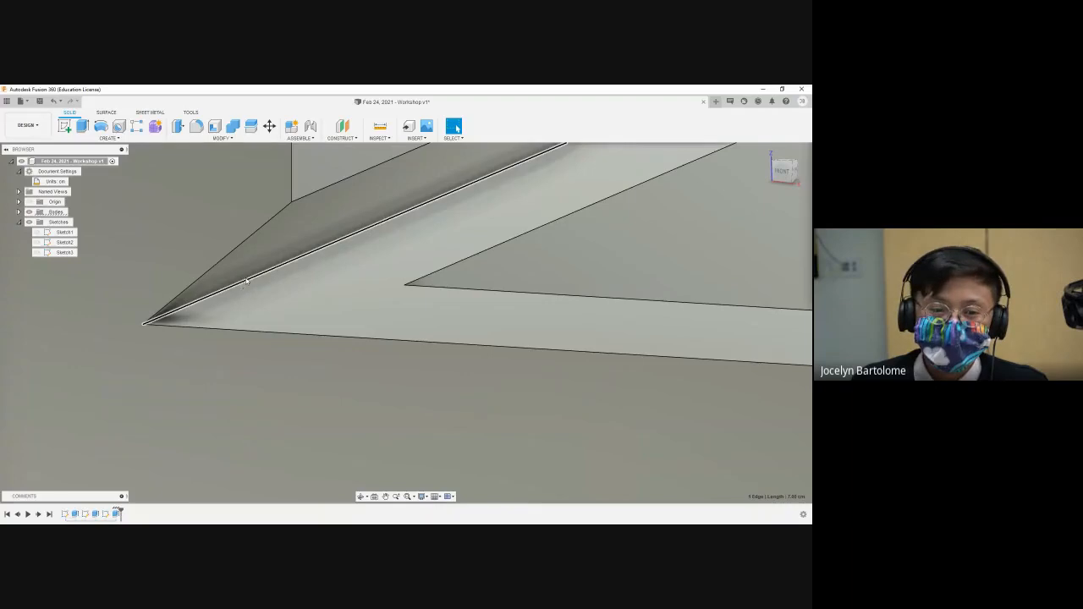
{"action": "scroll", "coordinate": [267, 282], "scroll_direction": "down", "scroll_amount": 2}
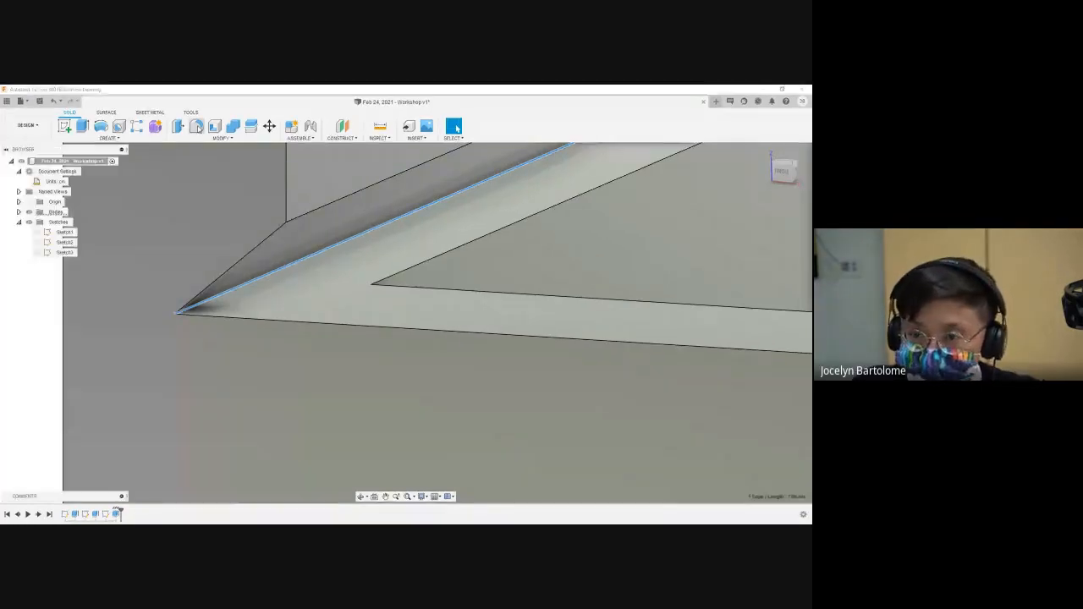
{"action": "left_click", "coordinate": [197, 127]}
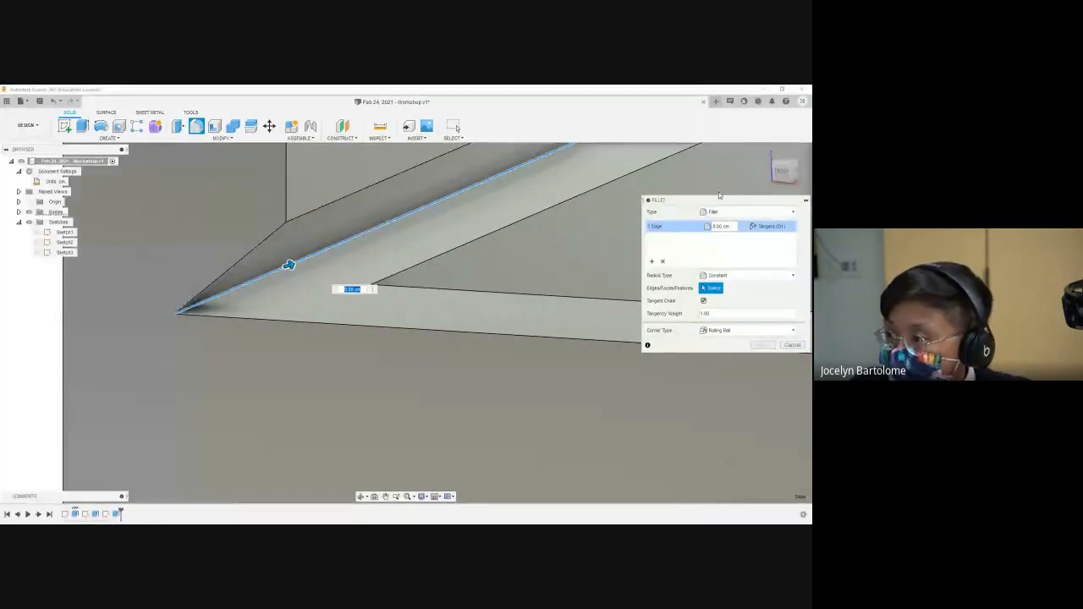
{"action": "left_click_drag", "start_coordinate": [717, 203], "coordinate": [405, 257]}
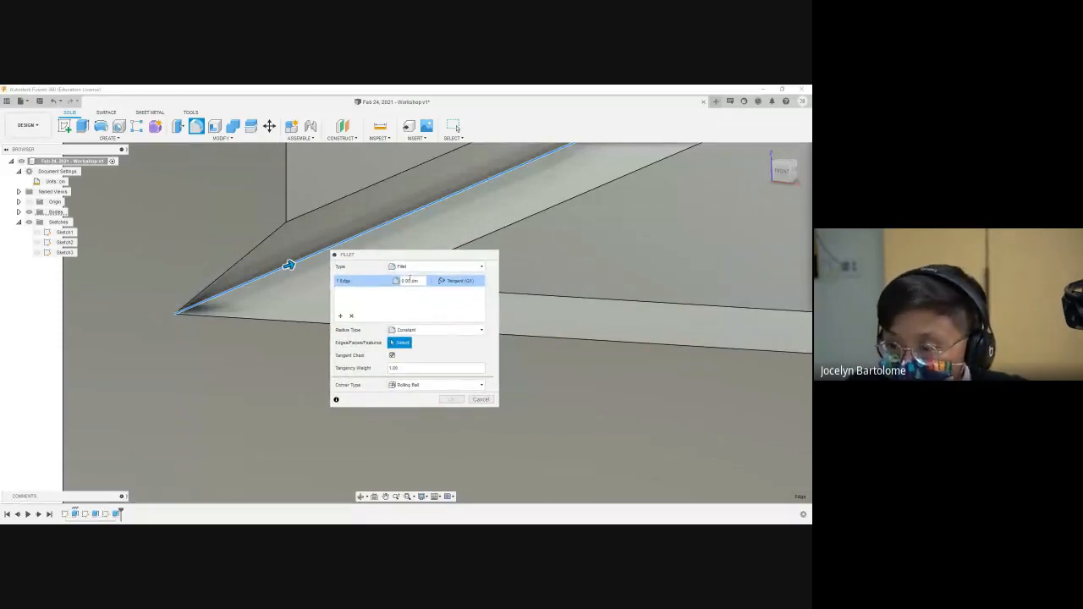
{"action": "double_click", "coordinate": [404, 281]}
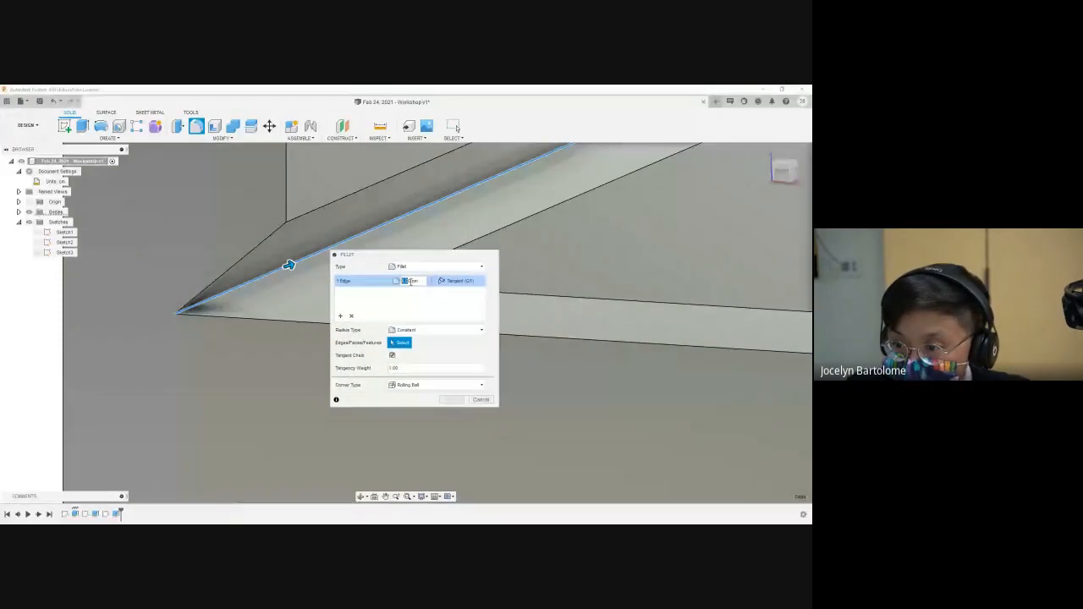
{"action": "type", "text": "1"}
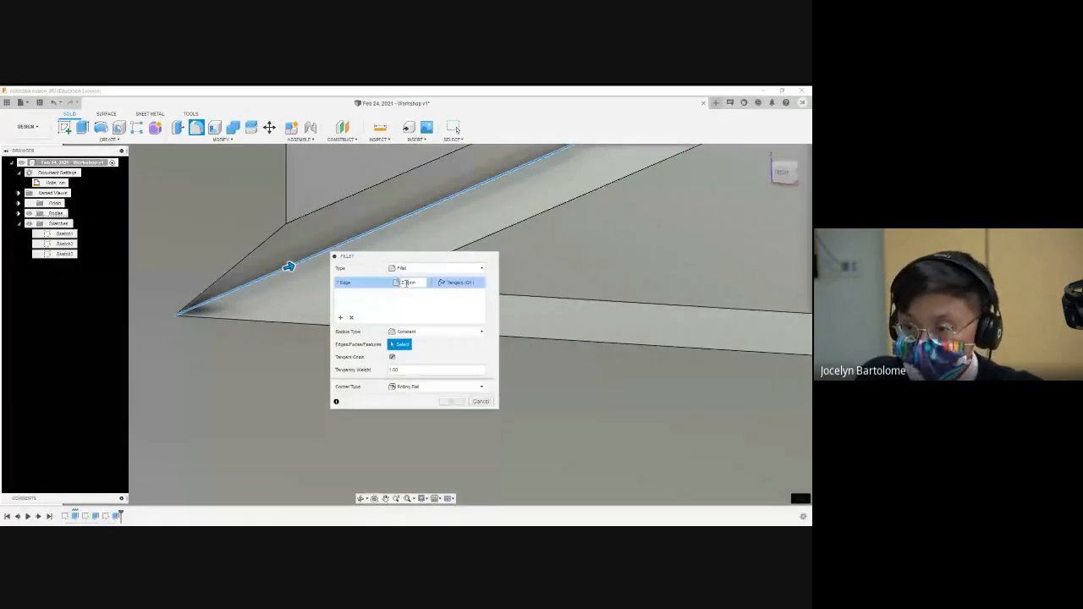
{"action": "left_click_drag", "start_coordinate": [428, 257], "coordinate": [608, 223]}
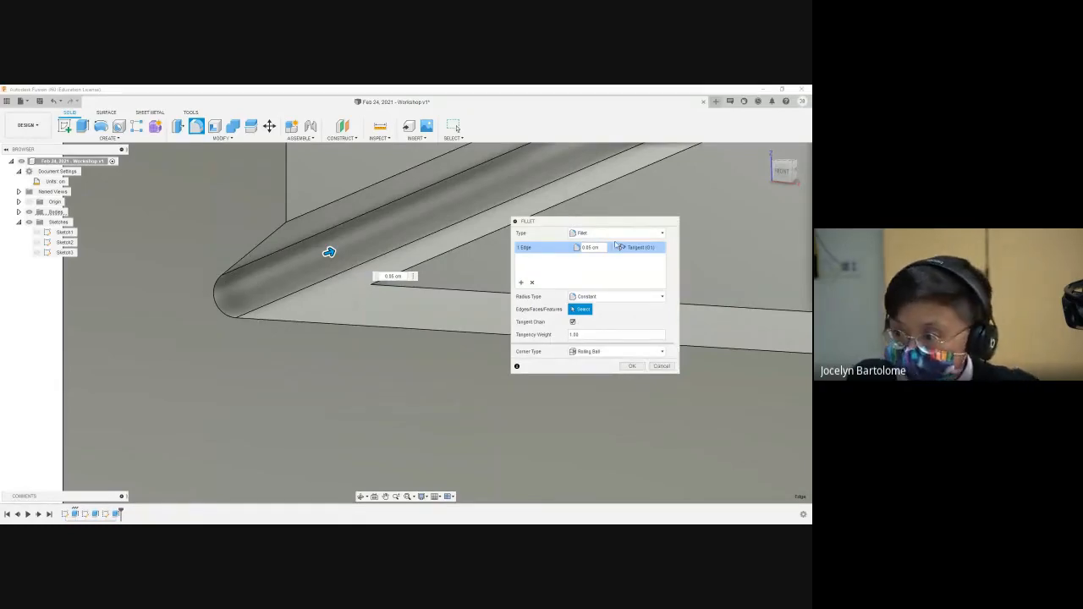
{"action": "left_click_drag", "start_coordinate": [626, 223], "coordinate": [517, 220]}
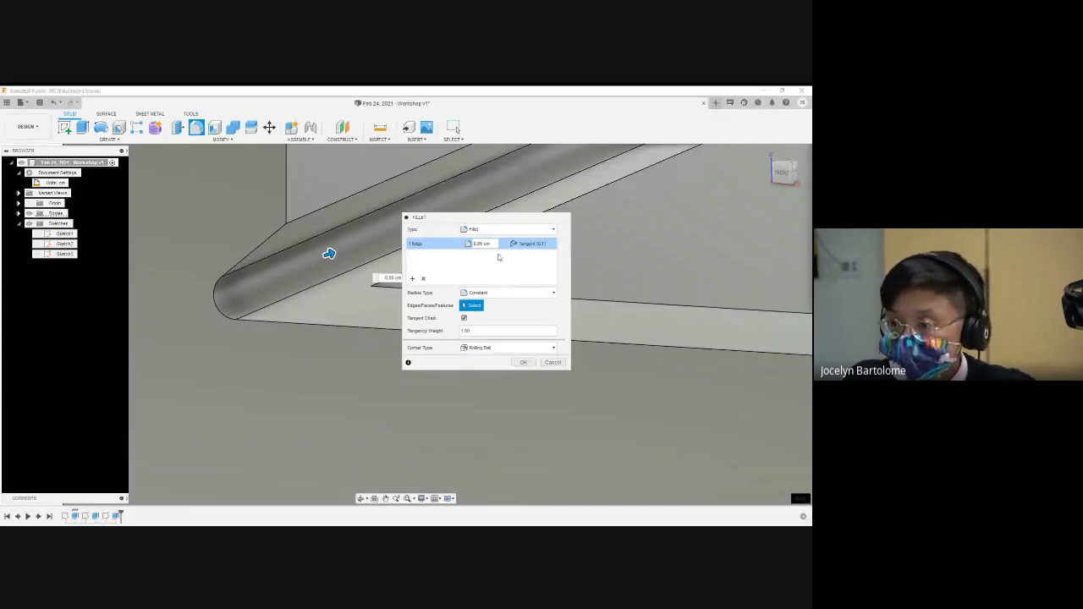
{"action": "left_click_drag", "start_coordinate": [502, 220], "coordinate": [500, 216]}
{"action": "left_click", "coordinate": [521, 359]}
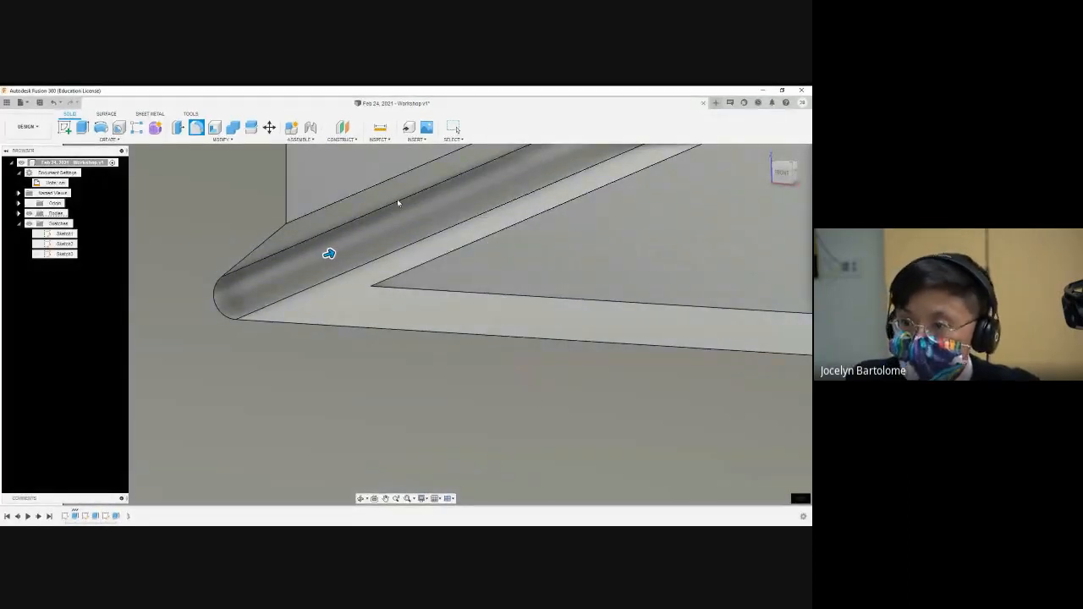
Step: Fillet the matching sharp groove edge along the opposite side wall with a constant 0.05 cm radius
{"action": "scroll", "coordinate": [556, 337], "scroll_direction": "down", "scroll_amount": 2}
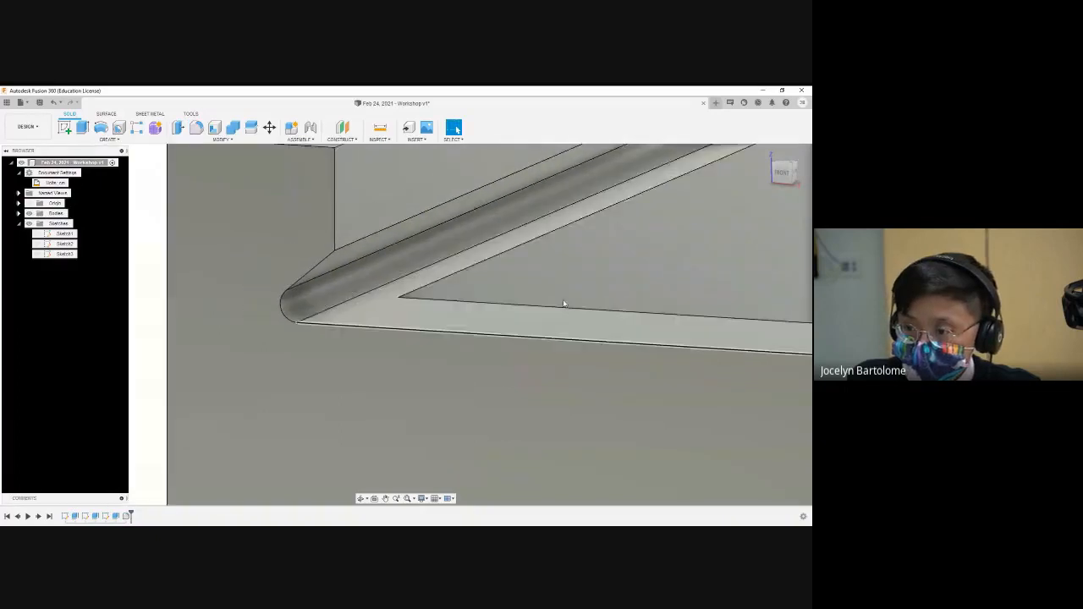
{"action": "scroll", "coordinate": [564, 303], "scroll_direction": "down", "scroll_amount": 5}
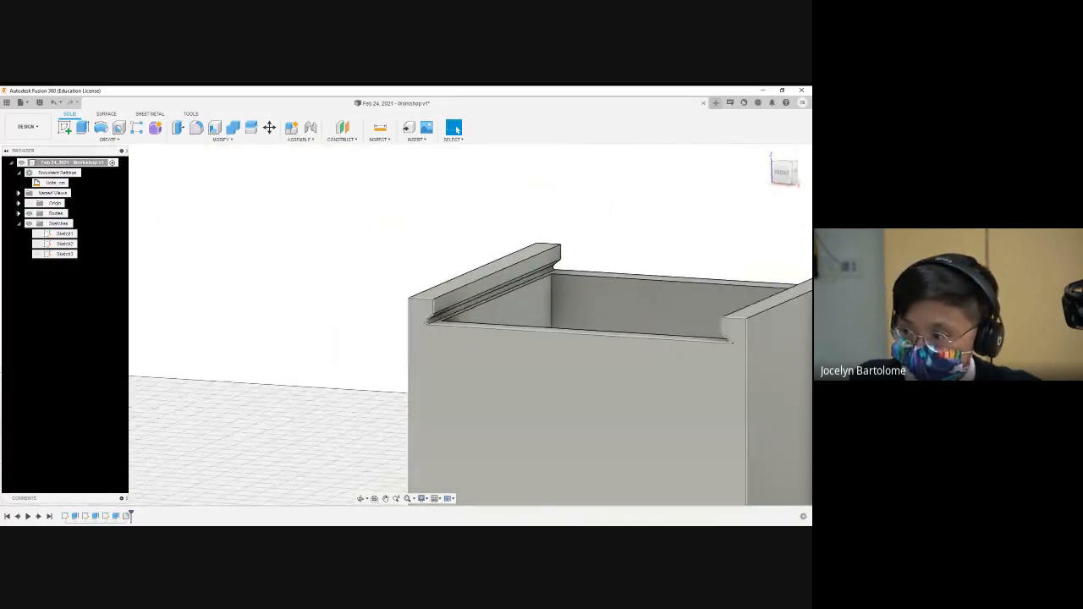
{"action": "scroll", "coordinate": [403, 341], "scroll_direction": "down", "scroll_amount": 2}
{"action": "scroll", "coordinate": [508, 369], "scroll_direction": "up", "scroll_amount": 4}
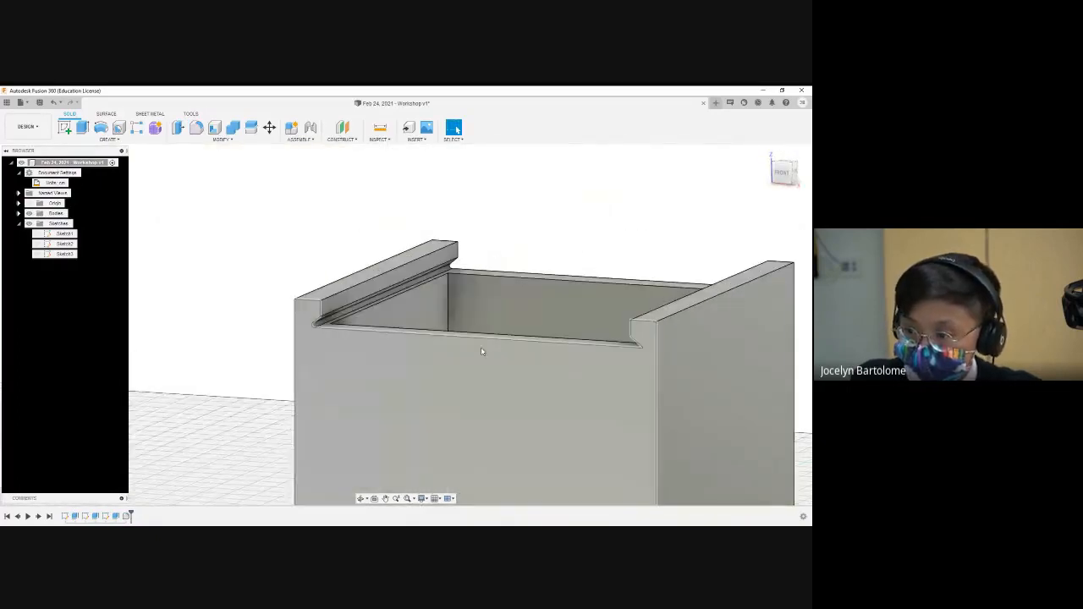
{"action": "middle_click_drag", "start_coordinate": [477, 361], "coordinate": [330, 358]}
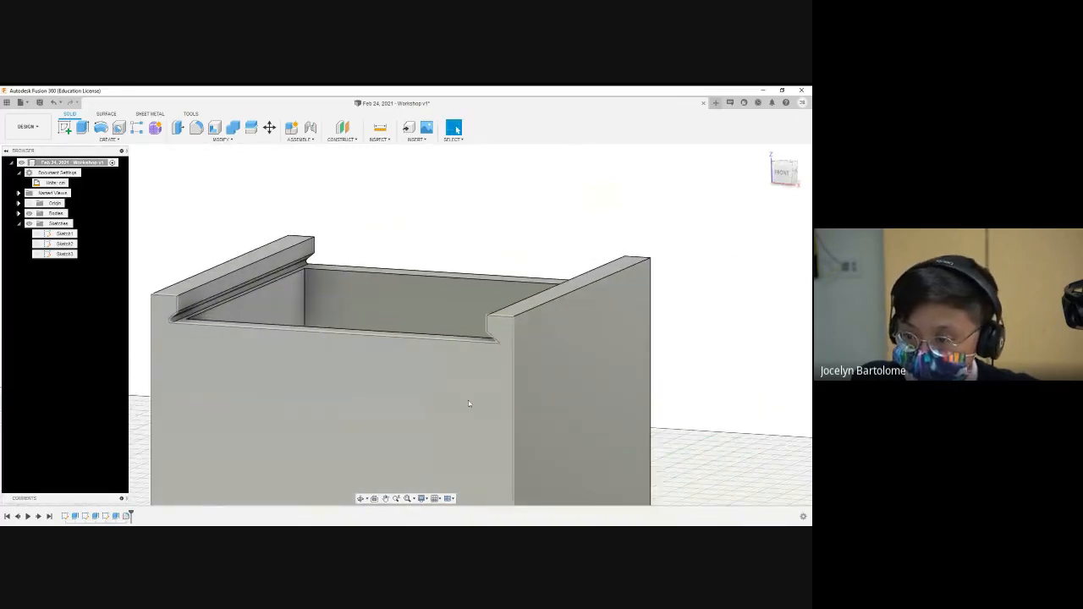
{"action": "middle_click_drag", "start_coordinate": [513, 381], "coordinate": [400, 334], "text": "shift"}
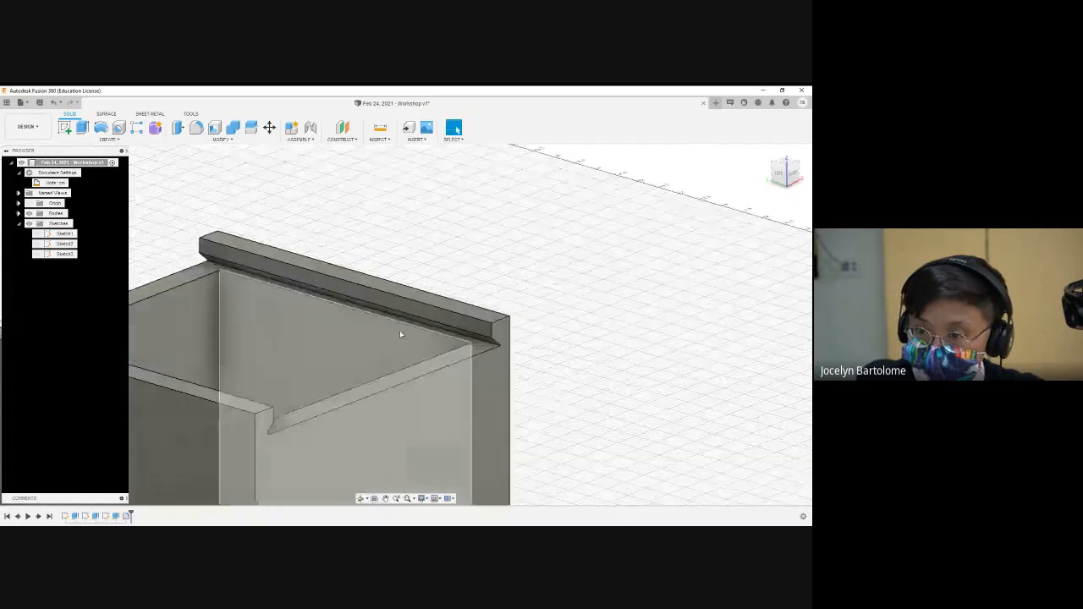
{"action": "scroll", "coordinate": [400, 334], "scroll_direction": "up", "scroll_amount": 3}
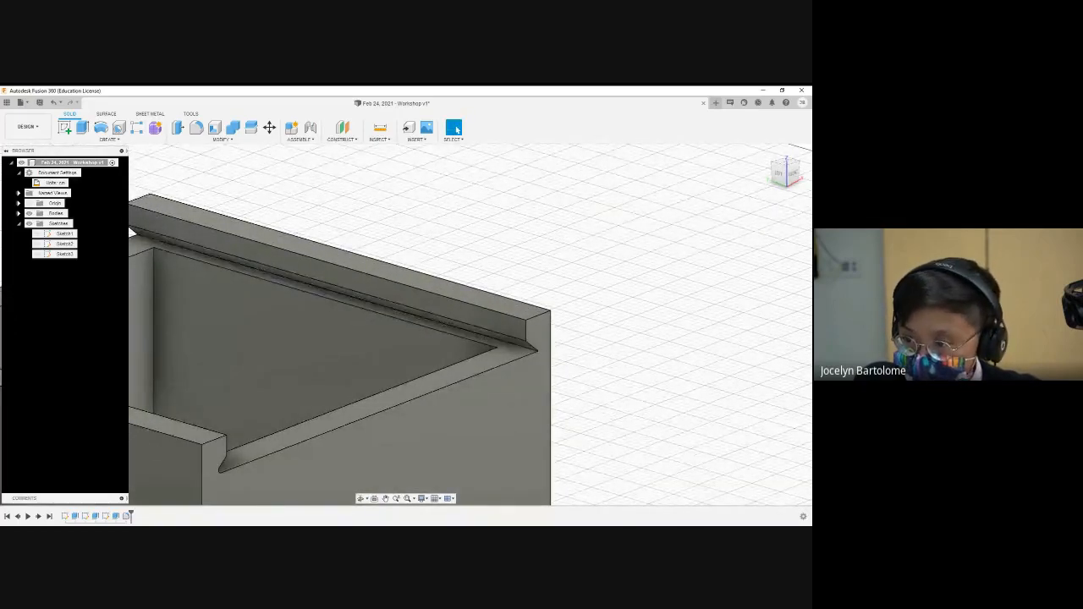
{"action": "key", "text": "f"}
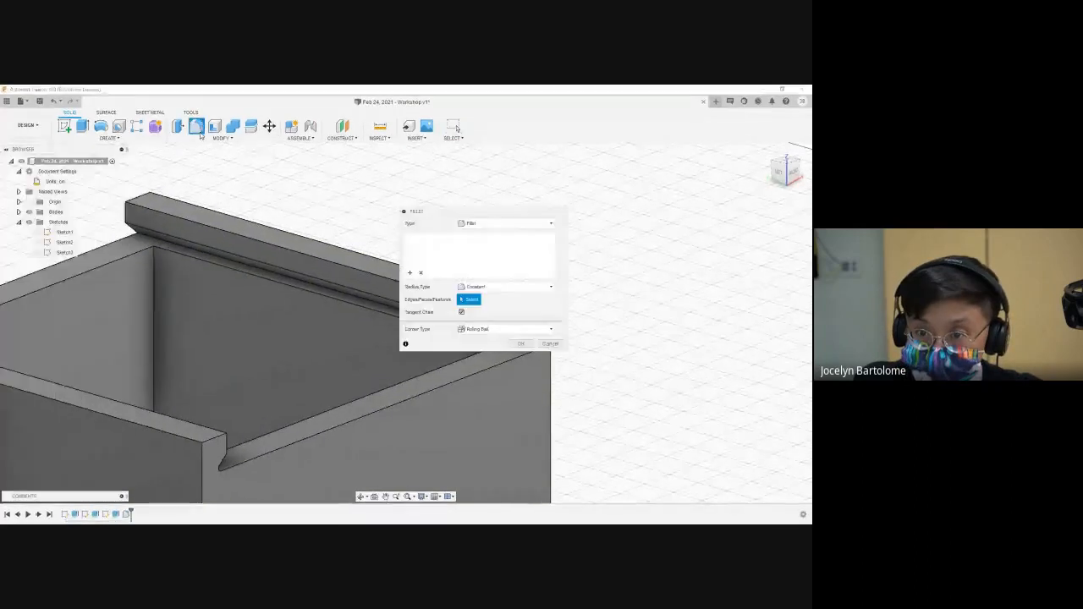
{"action": "left_click", "coordinate": [378, 306]}
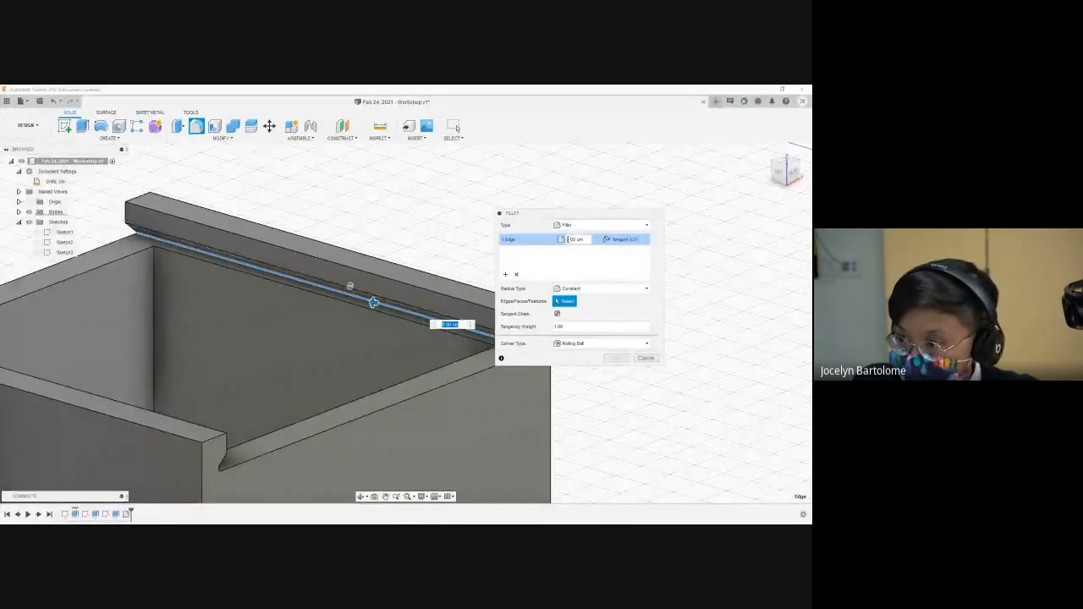
{"action": "type", "text": "0.05"}
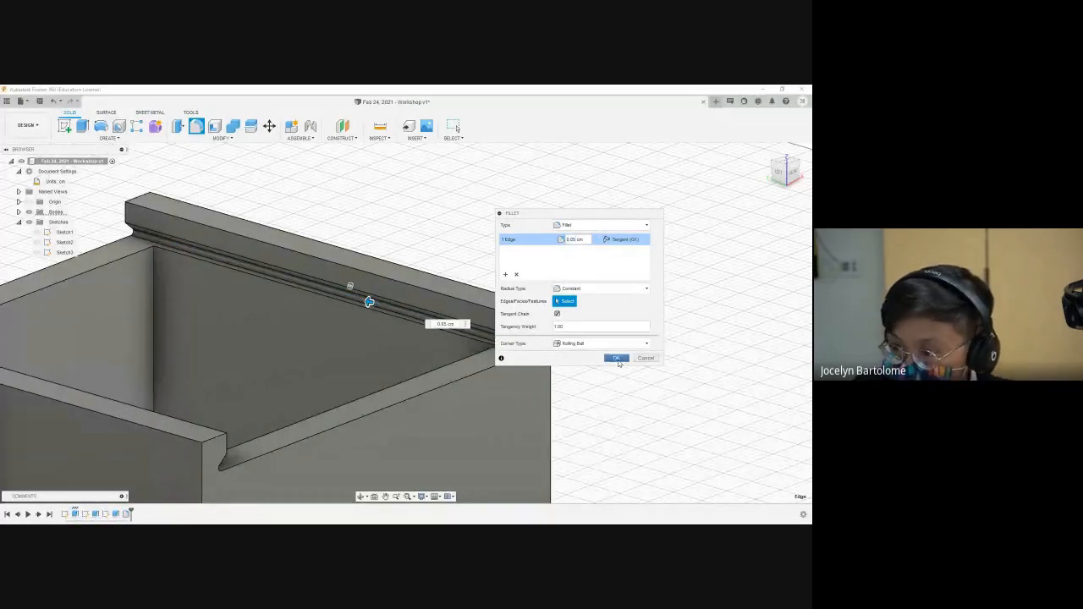
{"action": "left_click", "coordinate": [616, 358]}
Step: Examine the filleted sliding-lid grooves along both upper side walls and the overall shape of the open box
{"action": "scroll", "coordinate": [318, 334], "scroll_direction": "up", "scroll_amount": 2}
{"action": "scroll", "coordinate": [318, 333], "scroll_direction": "down", "scroll_amount": 3}
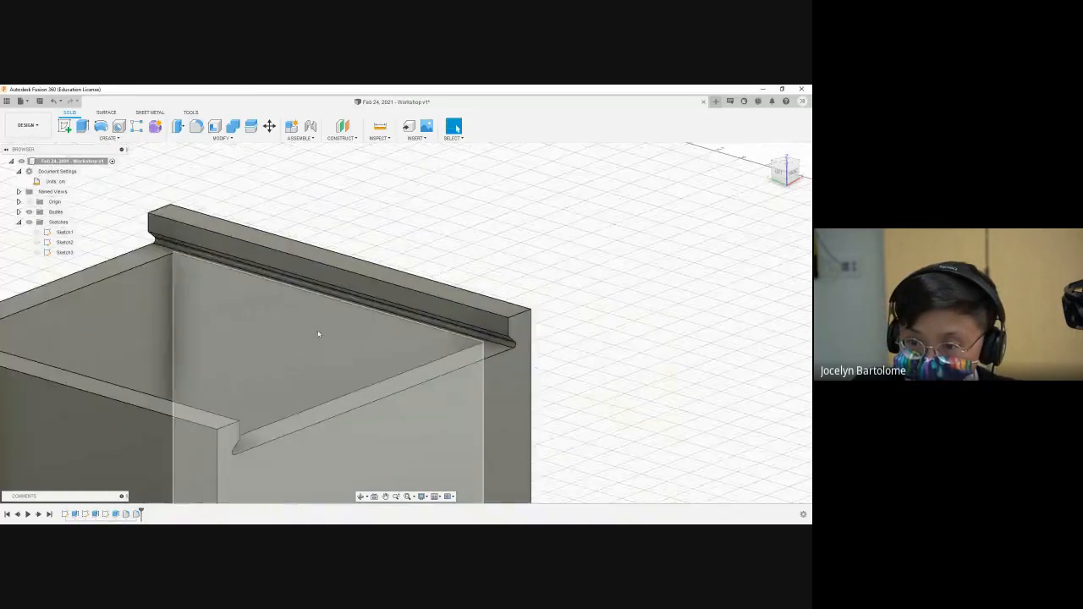
{"action": "scroll", "coordinate": [102, 406], "scroll_direction": "down", "scroll_amount": 5}
{"action": "scroll", "coordinate": [116, 393], "scroll_direction": "up", "scroll_amount": 1}
{"action": "scroll", "coordinate": [169, 397], "scroll_direction": "down", "scroll_amount": 3}
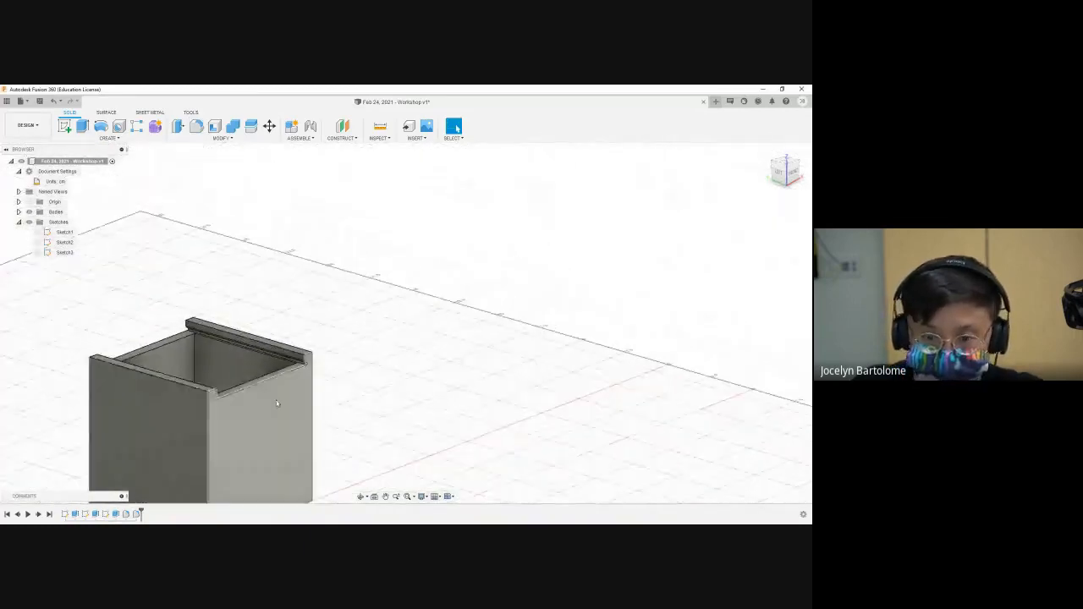
{"action": "scroll", "coordinate": [56, 386], "scroll_direction": "up", "scroll_amount": 5}
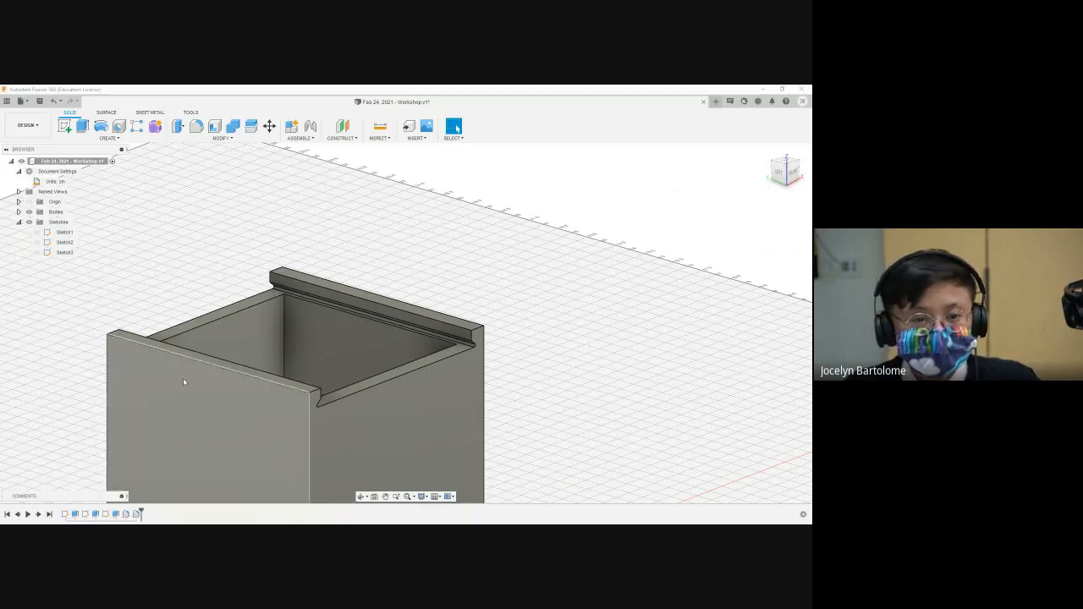
{"action": "scroll", "coordinate": [42, 342], "scroll_direction": "down", "scroll_amount": 1}
{"action": "scroll", "coordinate": [79, 371], "scroll_direction": "up", "scroll_amount": 2}
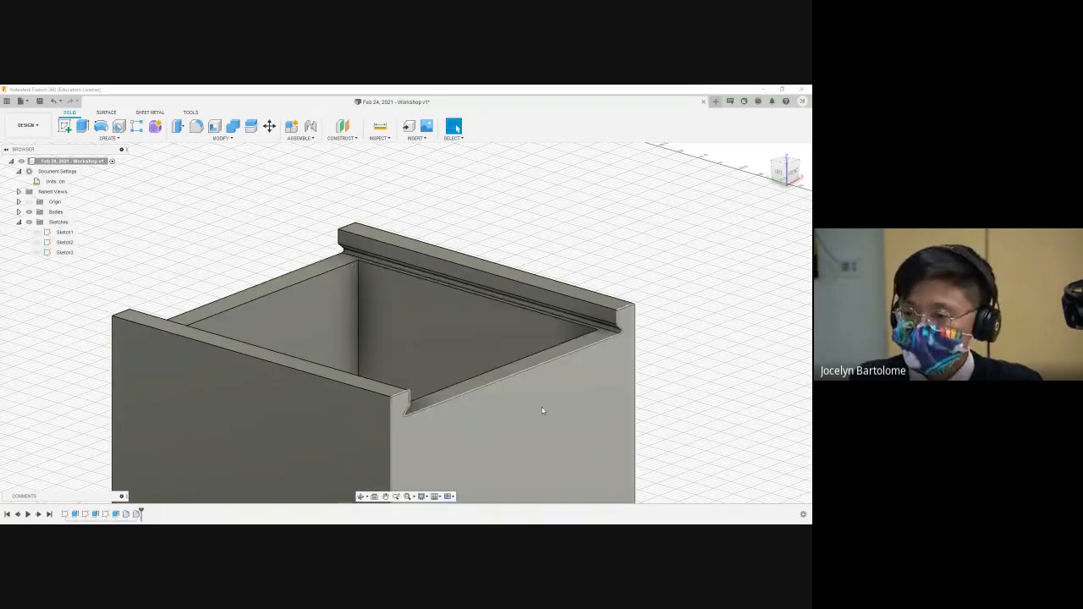
{"action": "scroll", "coordinate": [538, 408], "scroll_direction": "down", "scroll_amount": 1}
{"action": "scroll", "coordinate": [460, 430], "scroll_direction": "up", "scroll_amount": 2}
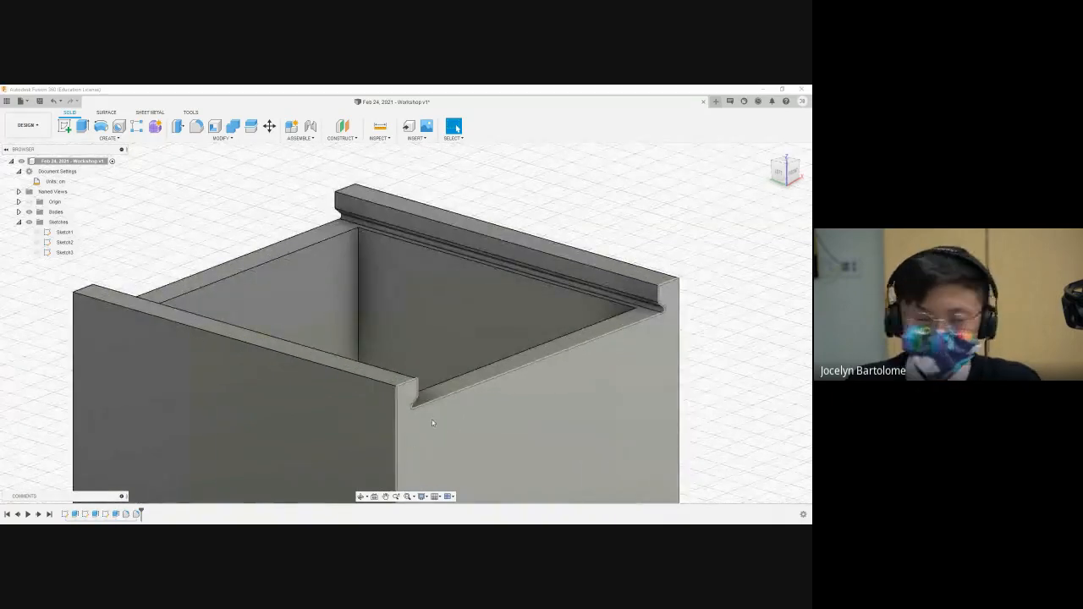